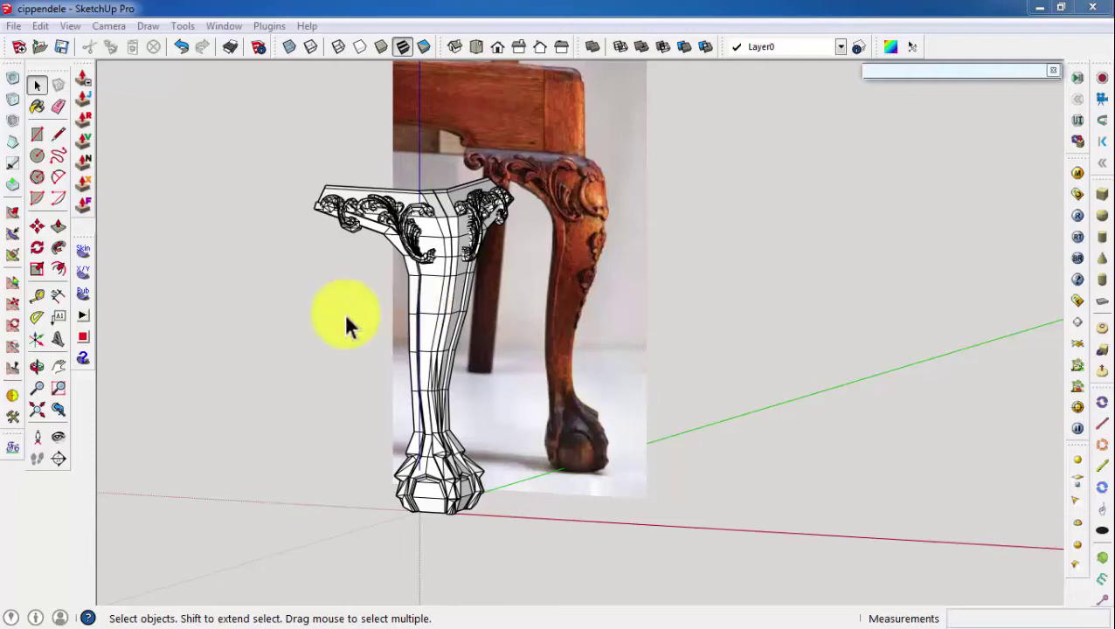
# Hide the chair leg model and zoom in on the carved knee in the reference photo
pyautogui.click(418, 291)
pyautogui.moveTo(418, 291); pyautogui.dragTo(423, 255, button='middle')
pyautogui.rightClick(422, 255)
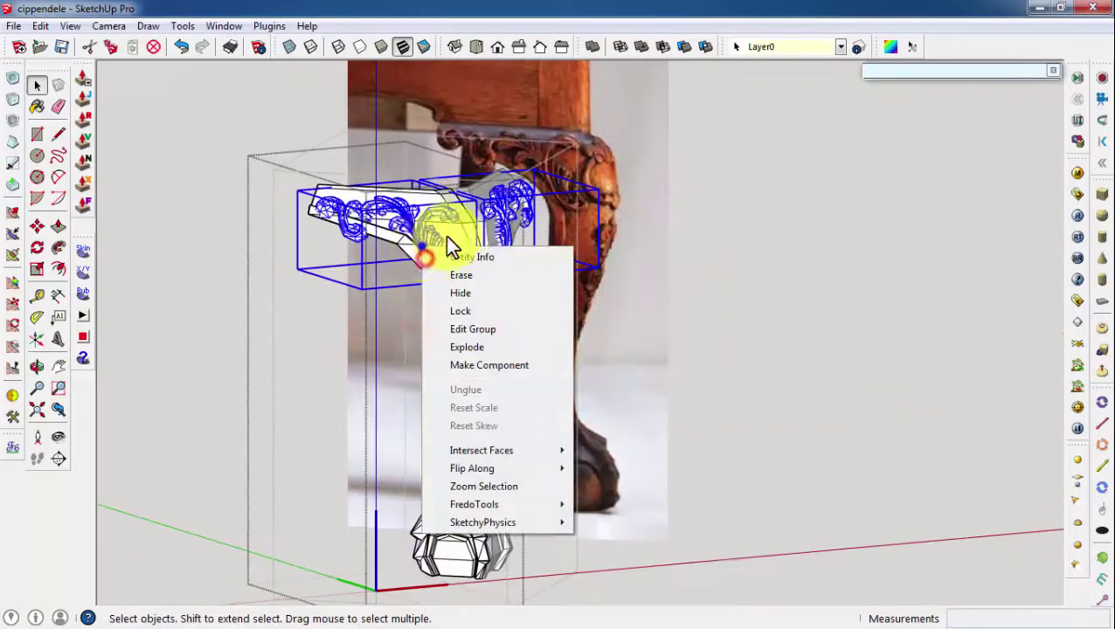
pyautogui.hotkey('ctrl', 'z')
pyautogui.hotkey('ctrl', 'z')
pyautogui.scroll(3, 610, 249)
pyautogui.scroll(3, 610, 249)
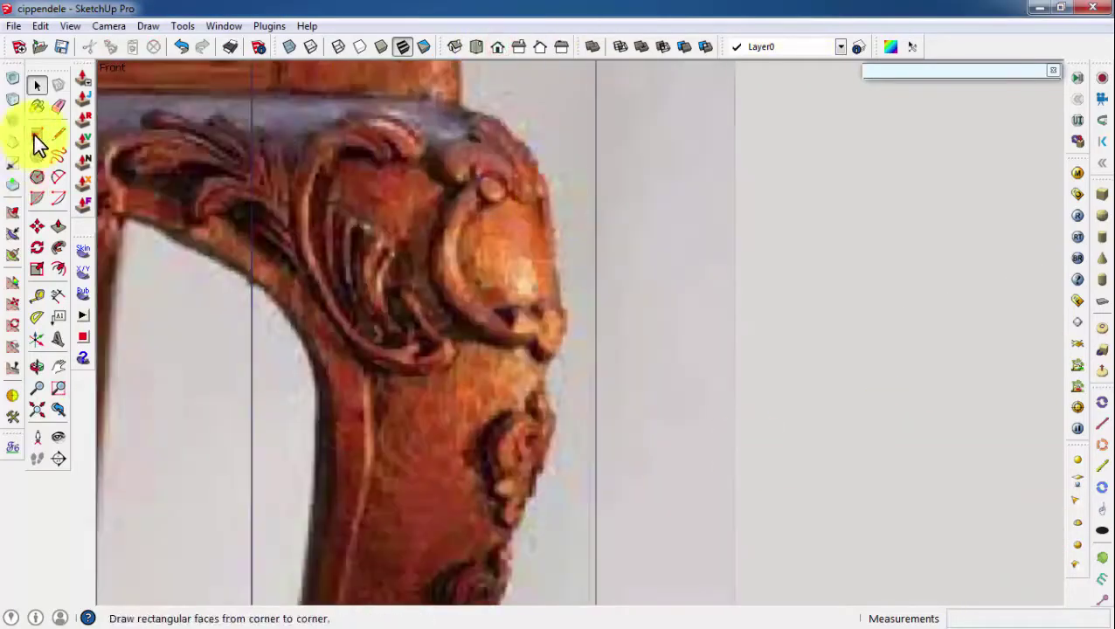
# Draw a tracing rectangle over the knee and turn on X-ray to see the photo
pyautogui.click(595, 361)
pyautogui.click(289, 46)
pyautogui.click(58, 133)
pyautogui.scroll(2, 483, 193)
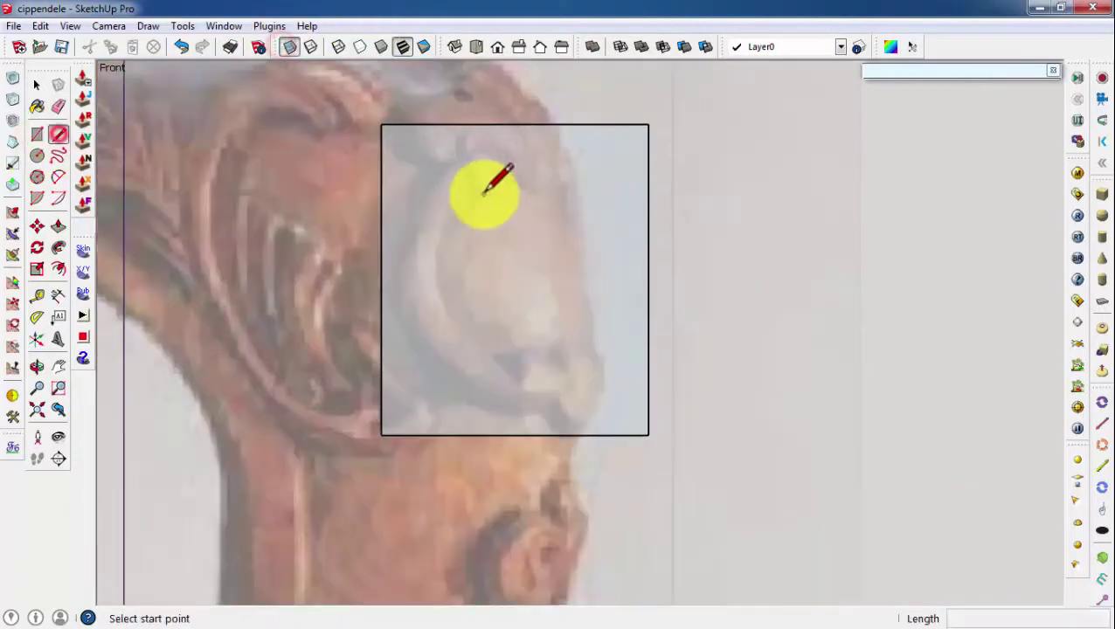
pyautogui.scroll(1, 402, 262)
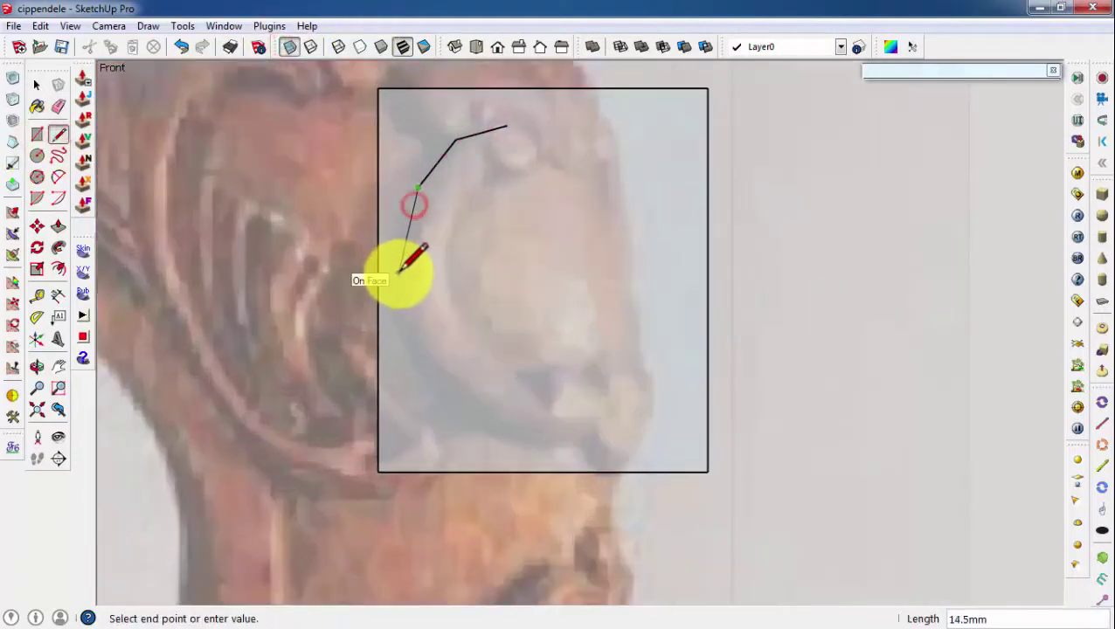
pyautogui.scroll(1, 422, 367)
# Trace the C's outer edge with lines down and around the lower curl
pyautogui.click(416, 356)
pyautogui.click(496, 441)
pyautogui.click(589, 466)
pyautogui.scroll(2, 646, 450)
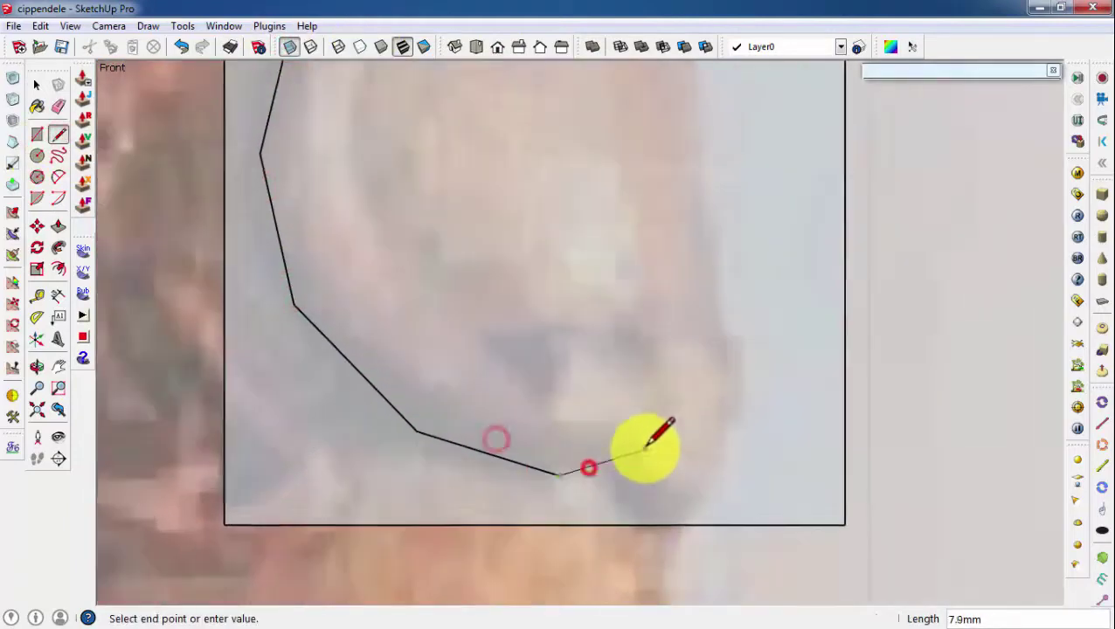
pyautogui.click(642, 456)
pyautogui.click(579, 289)
pyautogui.click(533, 317)
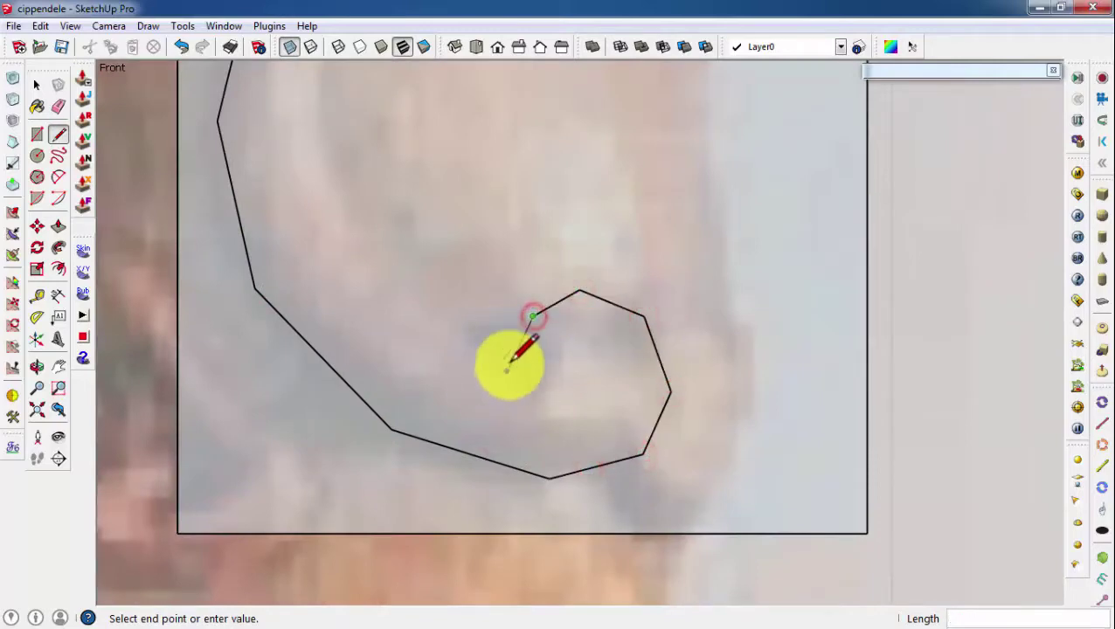
pyautogui.click(518, 361)
pyautogui.scroll(1, 528, 385)
pyautogui.scroll(-3, 431, 356)
pyautogui.scroll(3, 438, 341)
# Trace the inner edge of the C upward toward the top
pyautogui.click(435, 355)
pyautogui.scroll(-2, 393, 332)
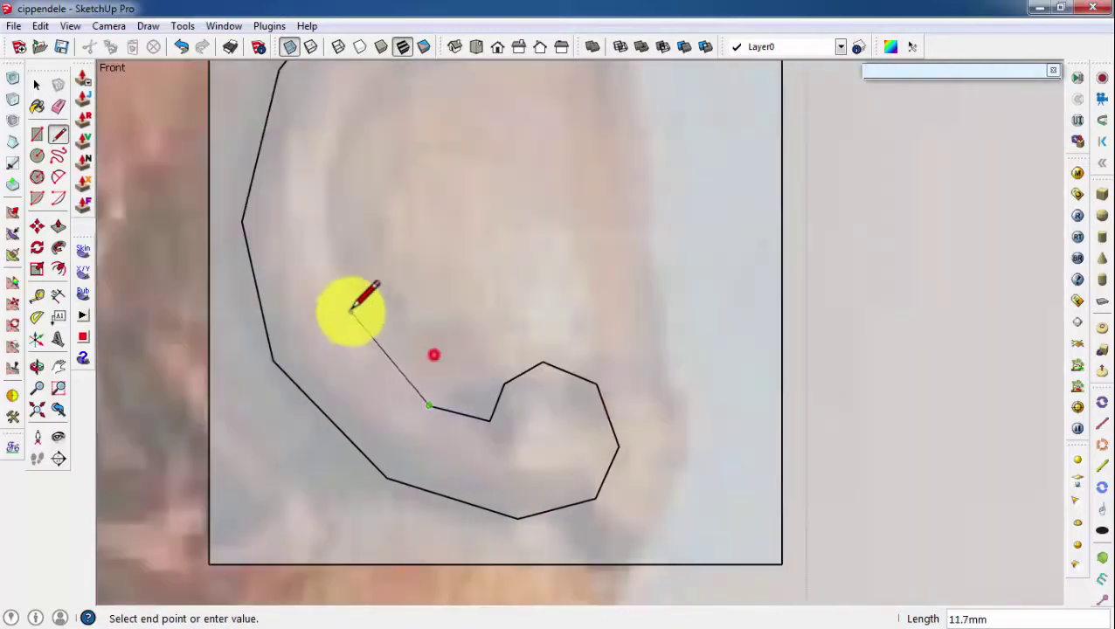
pyautogui.click(353, 329)
pyautogui.scroll(-1, 341, 288)
pyautogui.click(334, 247)
pyautogui.click(351, 169)
pyautogui.scroll(-2, 358, 184)
pyautogui.scroll(2, 357, 203)
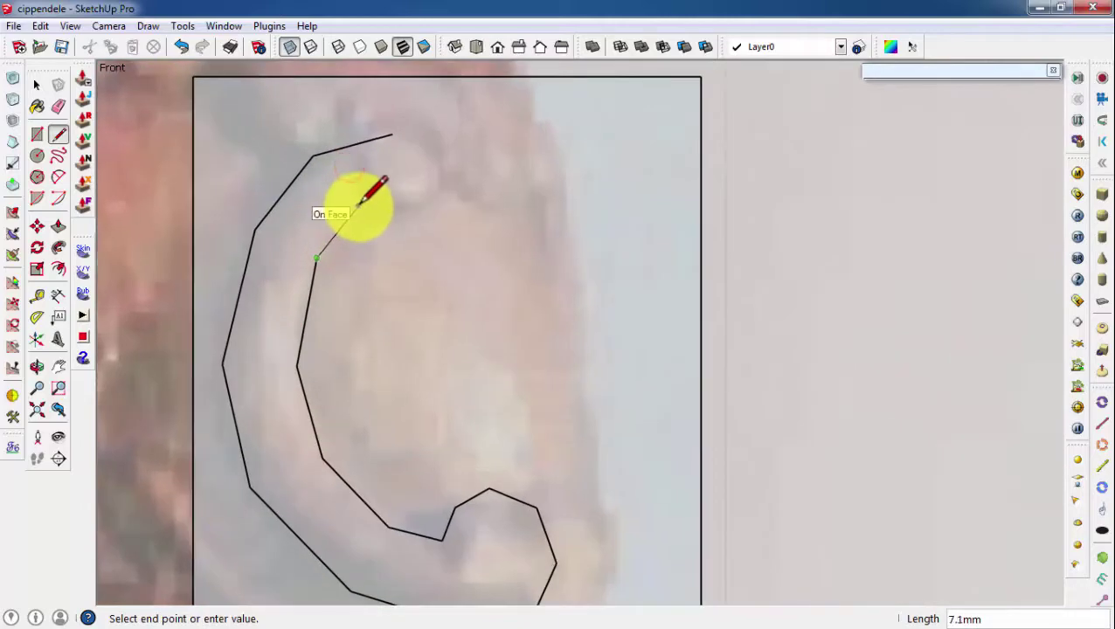
pyautogui.click(356, 204)
# Trace around the top curl and close the outline at its starting point
pyautogui.scroll(2, 376, 192)
pyautogui.click(381, 191)
pyautogui.scroll(-1, 393, 210)
pyautogui.click(405, 228)
pyautogui.scroll(2, 455, 223)
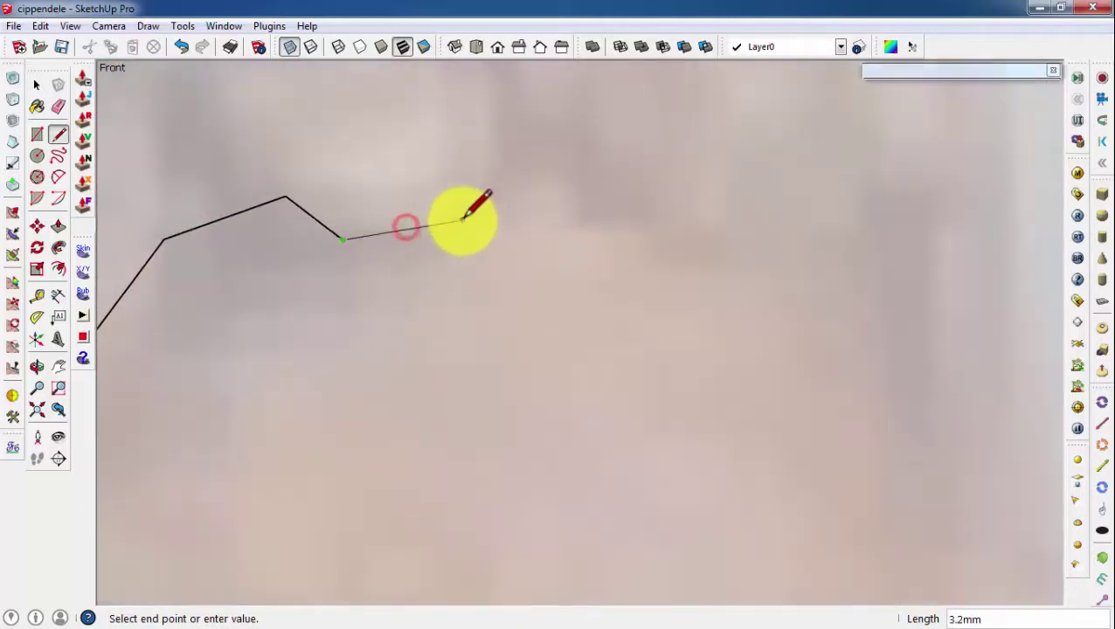
pyautogui.click(464, 220)
pyautogui.scroll(-1, 476, 201)
pyautogui.click(495, 183)
pyautogui.click(469, 123)
pyautogui.click(385, 107)
pyautogui.scroll(-3, 366, 166)
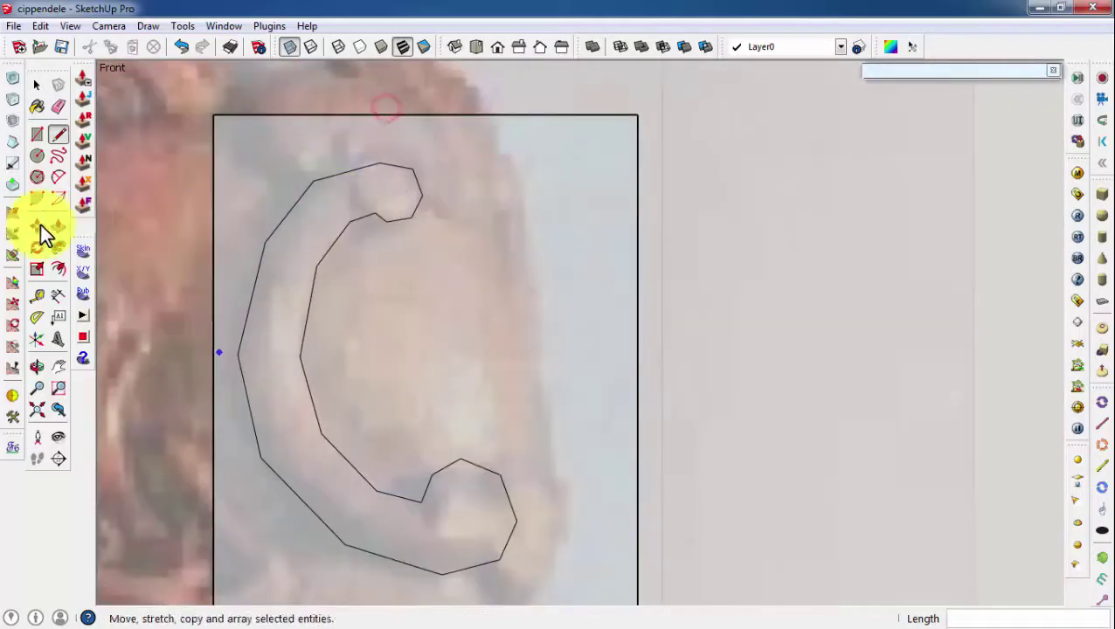
# Move a vertex near the top of the C to reshape the upper curl
pyautogui.click(43, 233)
pyautogui.scroll(2, 366, 159)
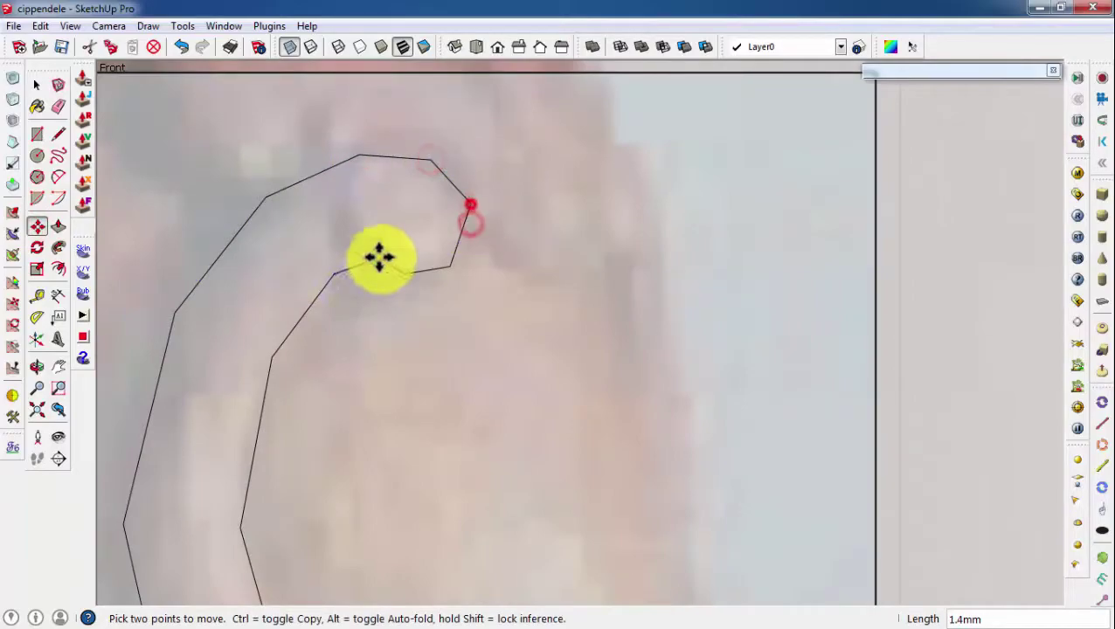
pyautogui.click(448, 267)
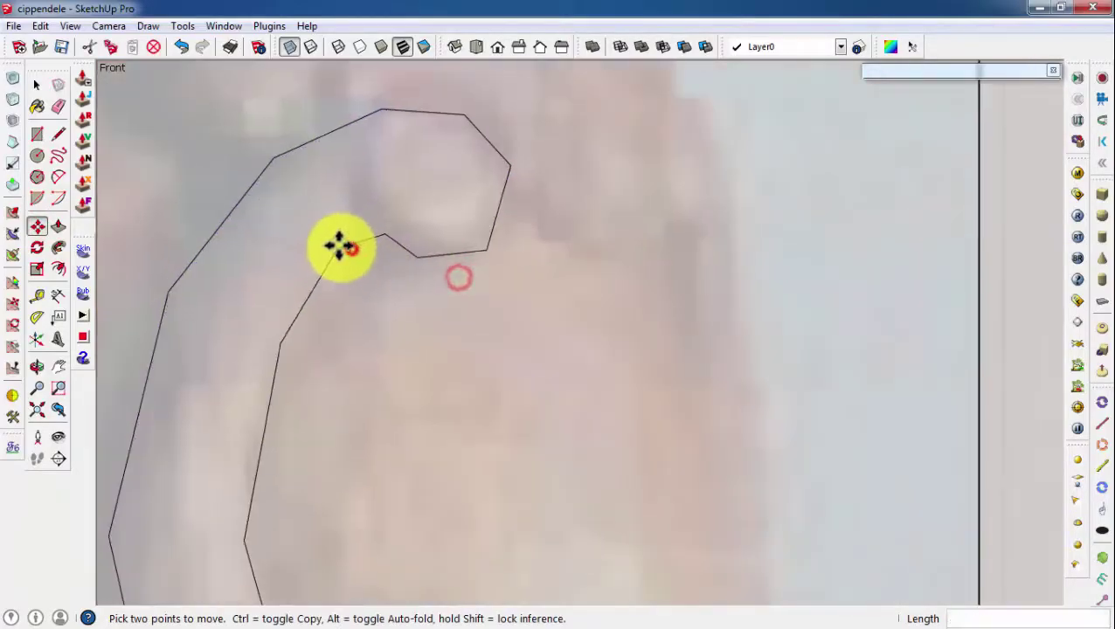
pyautogui.scroll(-3, 393, 249)
pyautogui.scroll(-1, 437, 245)
# Erase the tracing rectangle's edges and push/pull the C face into a solid
pyautogui.press('e')
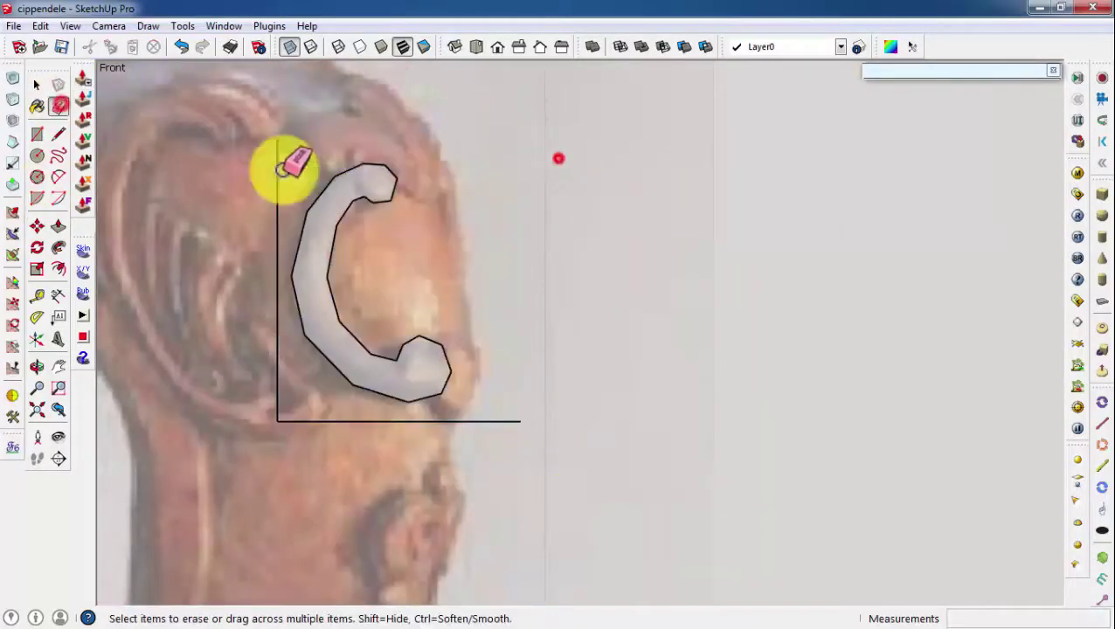
pyautogui.moveTo(294, 167); pyautogui.dragTo(318, 441, button='middle')
pyautogui.press('p')
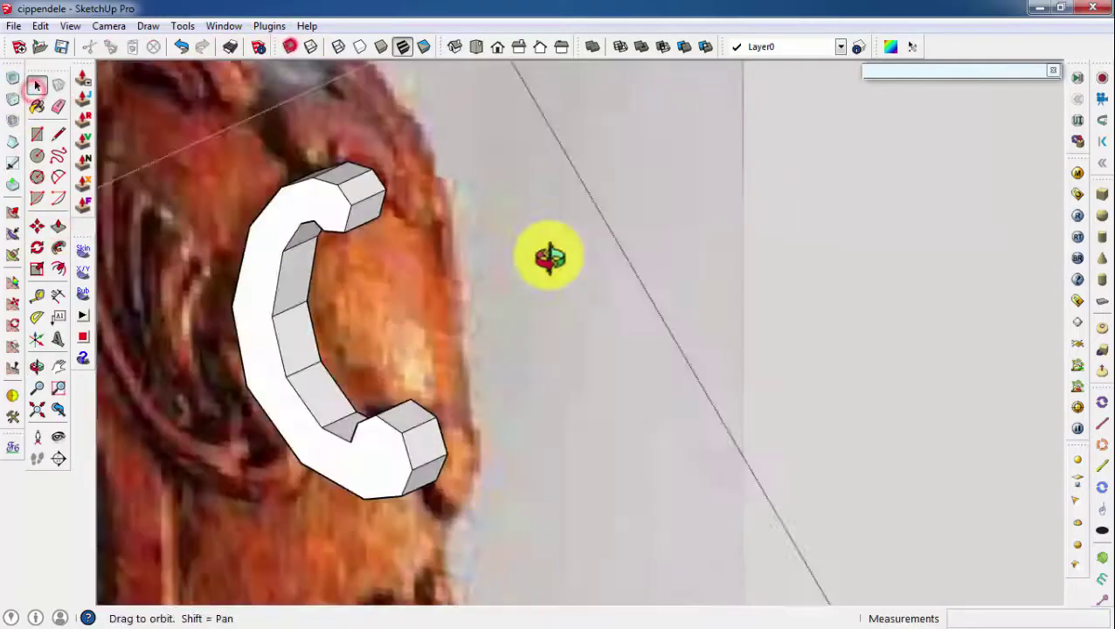
pyautogui.moveTo(547, 256); pyautogui.dragTo(305, 360, button='middle')
# Switch to Front view and draw cross edges dividing the C's upper arm
pyautogui.click(496, 46)
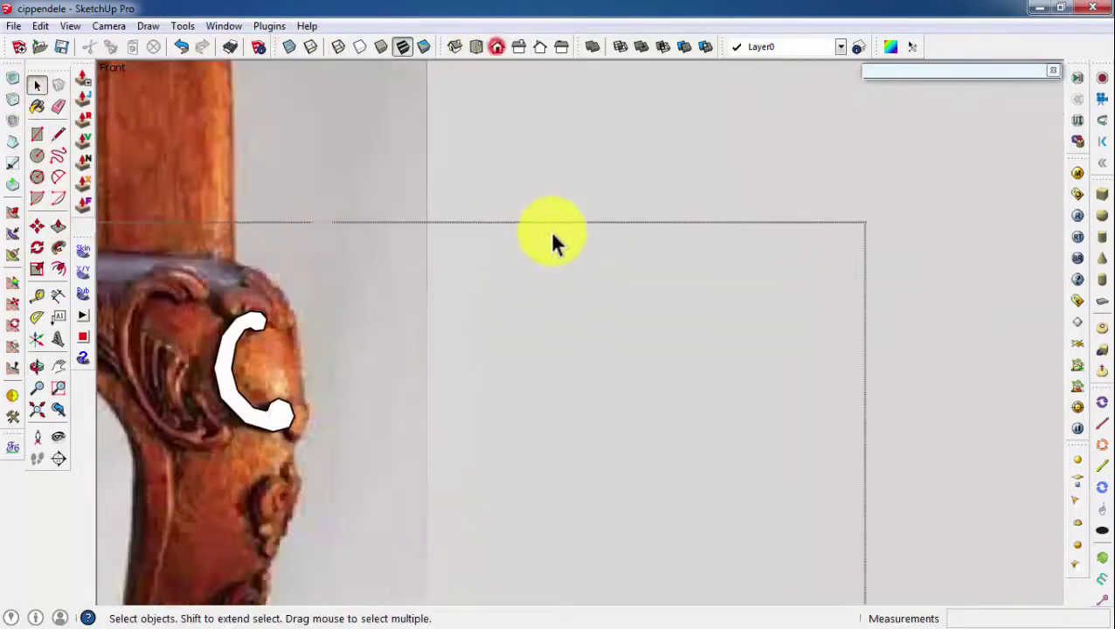
pyautogui.scroll(3, 262, 349)
pyautogui.click(57, 134)
pyautogui.scroll(2, 385, 263)
pyautogui.click(374, 232)
pyautogui.scroll(2, 384, 262)
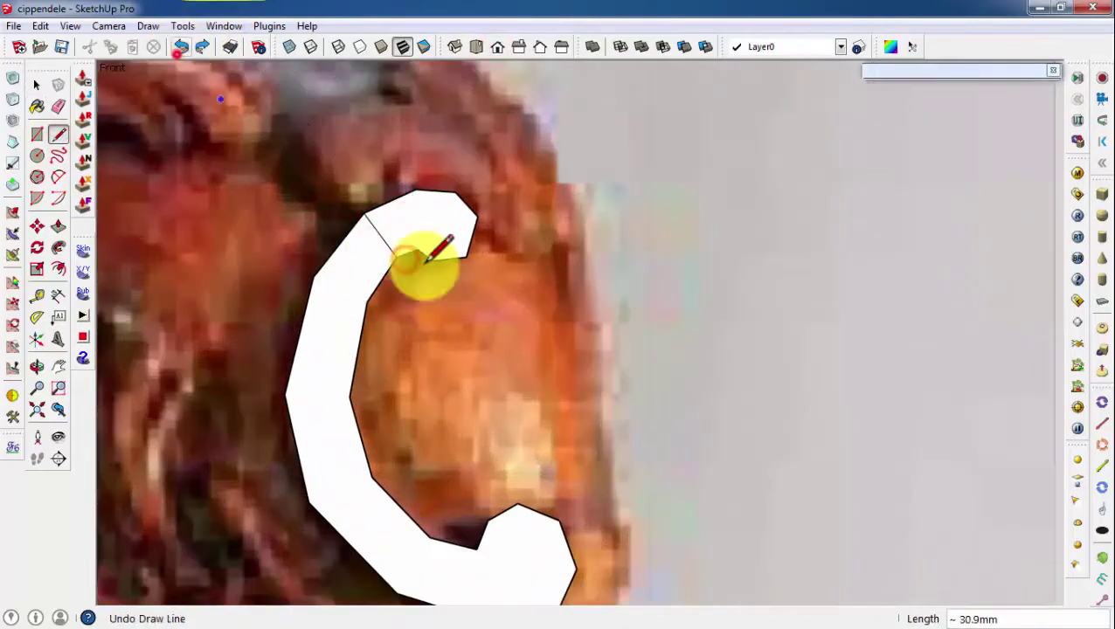
pyautogui.click(423, 249)
pyautogui.click(411, 174)
pyautogui.click(279, 297)
pyautogui.click(350, 334)
pyautogui.scroll(-2, 288, 410)
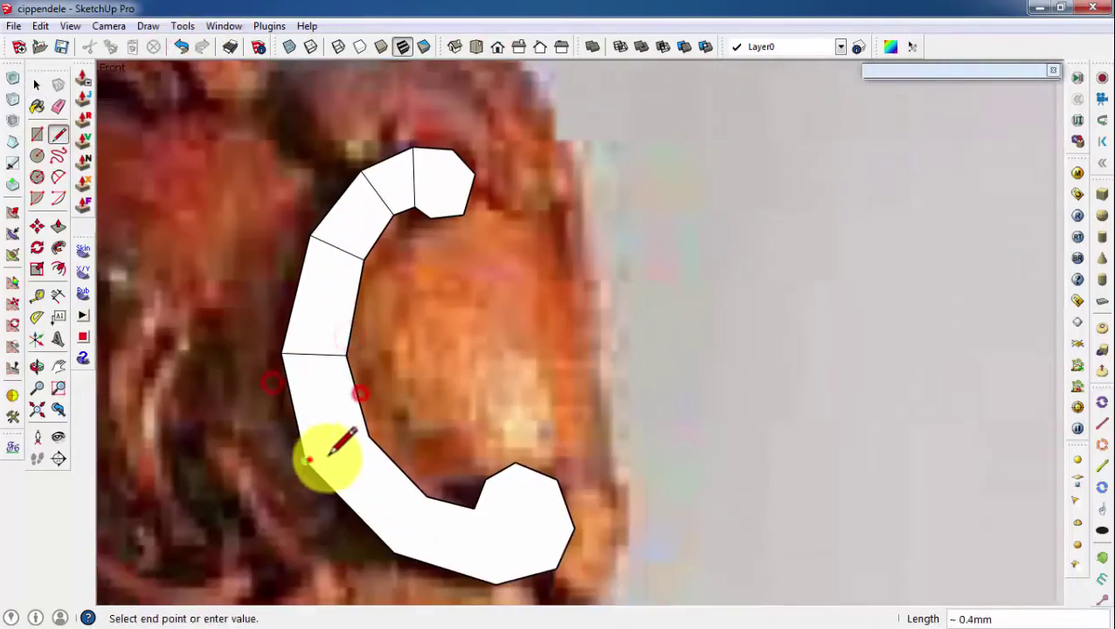
# Add dividing edges across the middle and lower arm near the lower curl
pyautogui.click(310, 461)
pyautogui.click(365, 437)
pyautogui.scroll(-1, 385, 498)
pyautogui.click(475, 530)
pyautogui.scroll(1, 411, 490)
pyautogui.scroll(-1, 472, 249)
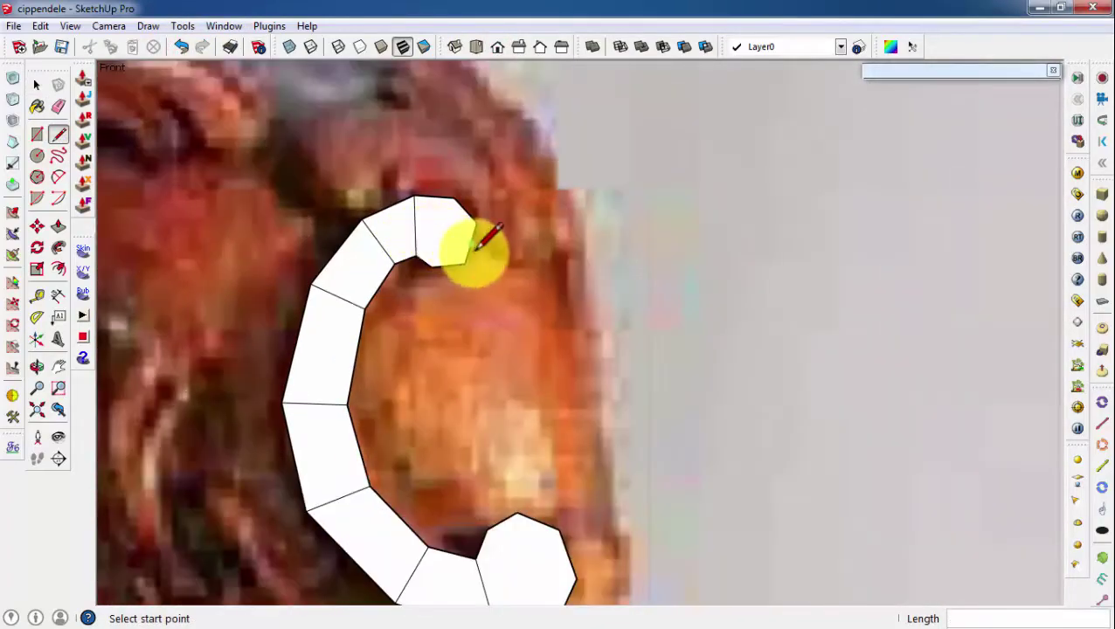
pyautogui.click(314, 367)
pyautogui.scroll(-1, 306, 420)
pyautogui.click(449, 509)
pyautogui.scroll(-1, 463, 503)
pyautogui.scroll(2, 454, 489)
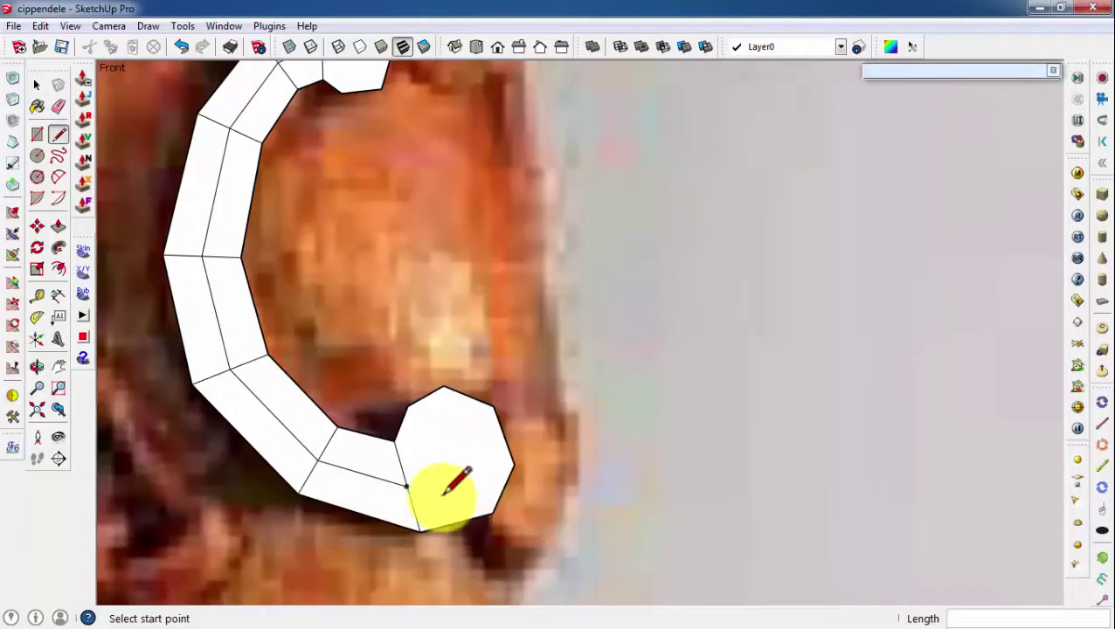
pyautogui.scroll(-1, 231, 256)
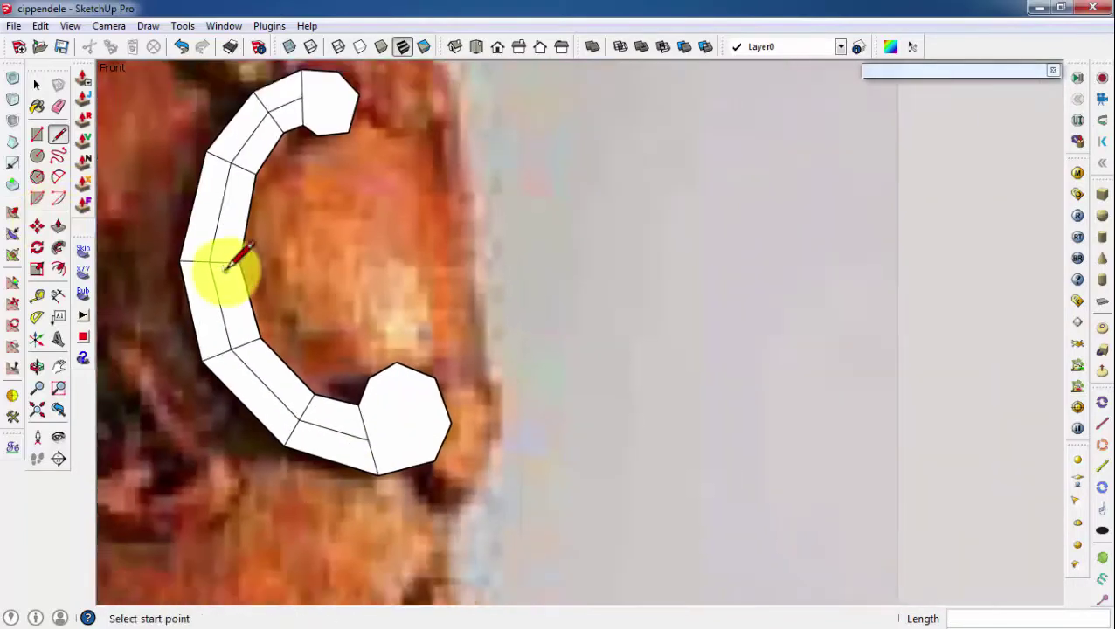
pyautogui.scroll(1, 281, 88)
pyautogui.scroll(1, 299, 87)
pyautogui.scroll(-1, 310, 114)
pyautogui.scroll(1, 310, 122)
# Draw a line from the C's top vertex along the arm's inner band, undoing a stray line
pyautogui.click(318, 99)
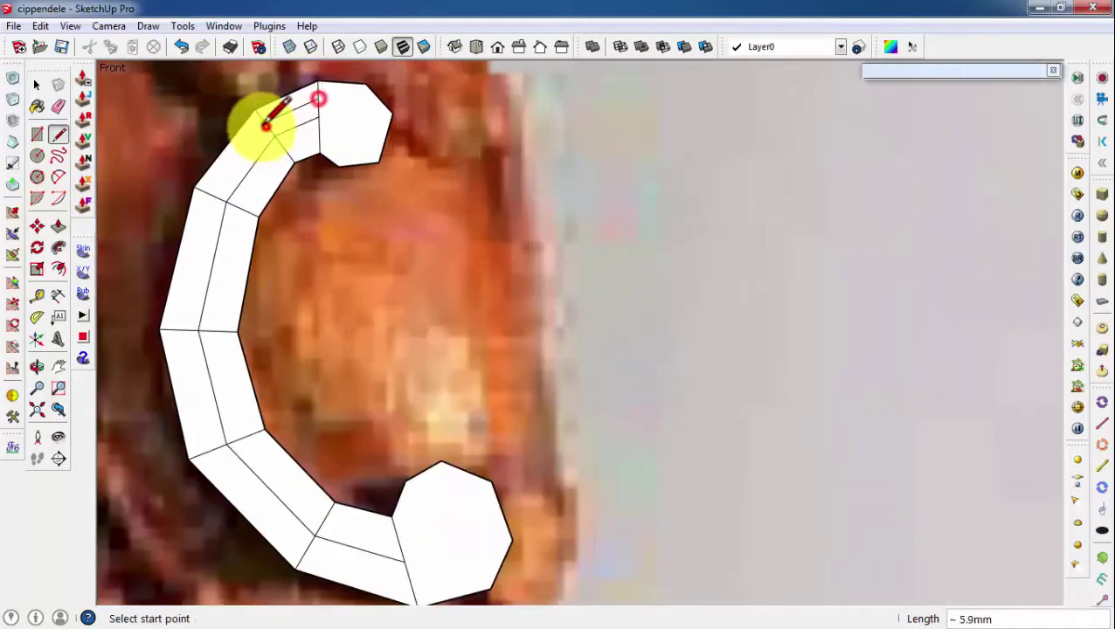
pyautogui.click(306, 554)
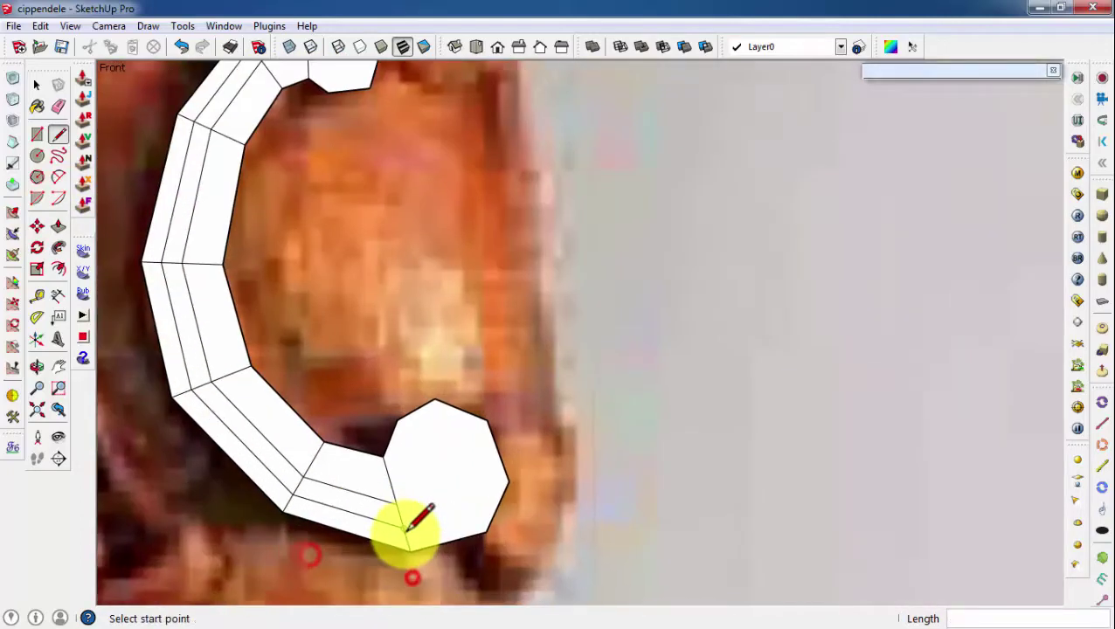
pyautogui.click(406, 534)
pyautogui.scroll(2, 410, 529)
pyautogui.click(505, 442)
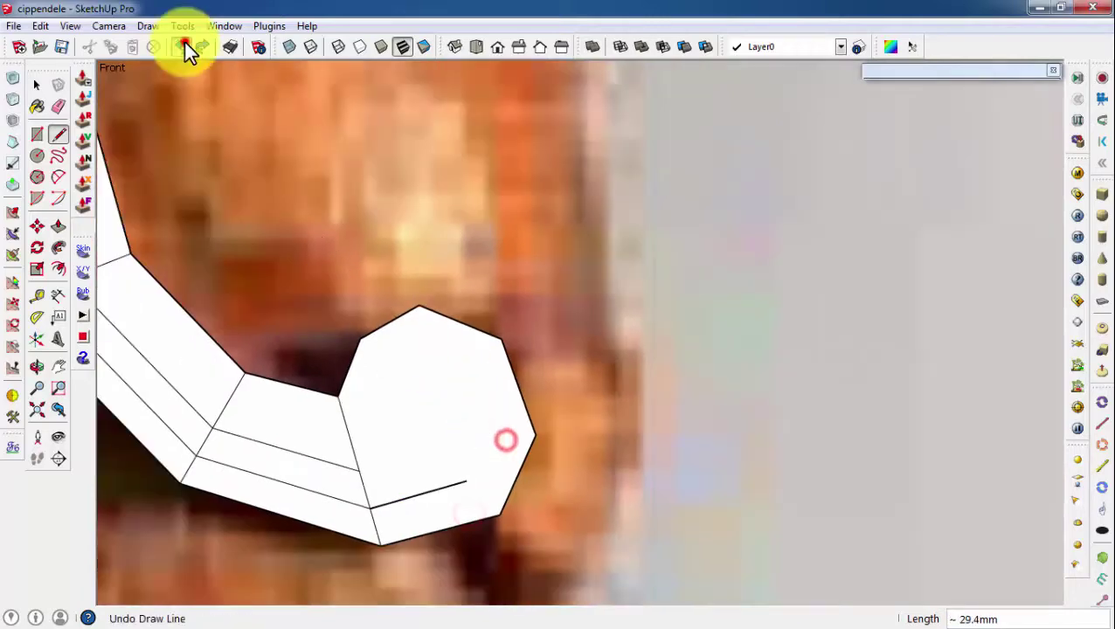
# Trace the inner polygon outline inside the lower hook end
pyautogui.click(182, 46)
pyautogui.click(364, 507)
pyautogui.scroll(2, 498, 437)
pyautogui.click(497, 432)
pyautogui.scroll(-1, 524, 402)
pyautogui.click(557, 354)
pyautogui.scroll(-1, 557, 354)
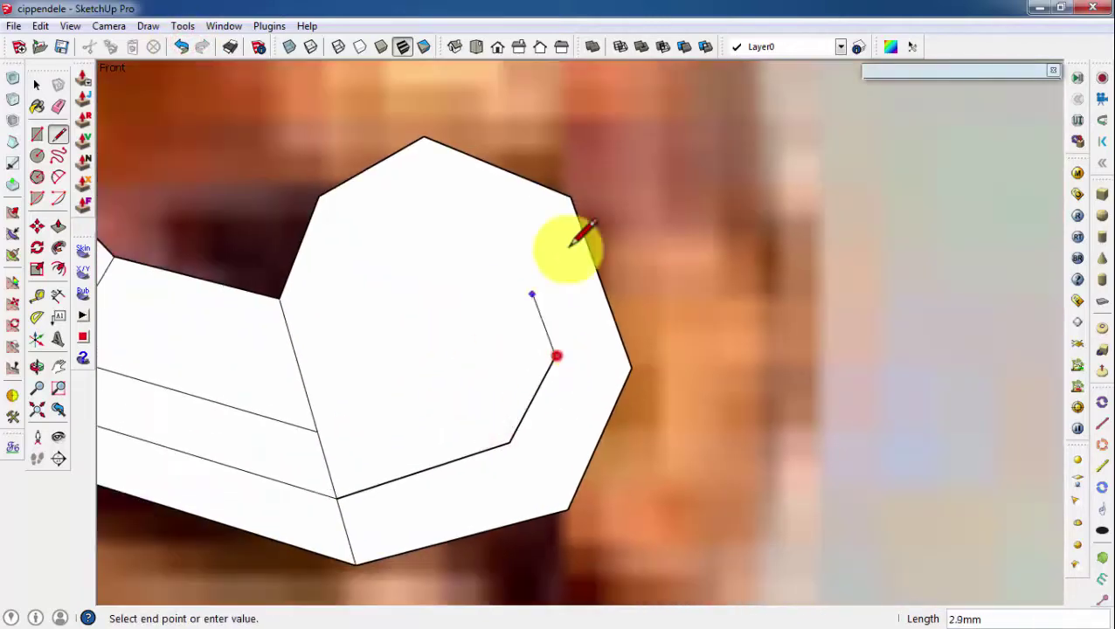
pyautogui.click(506, 250)
pyautogui.click(323, 432)
pyautogui.scroll(-3, 485, 384)
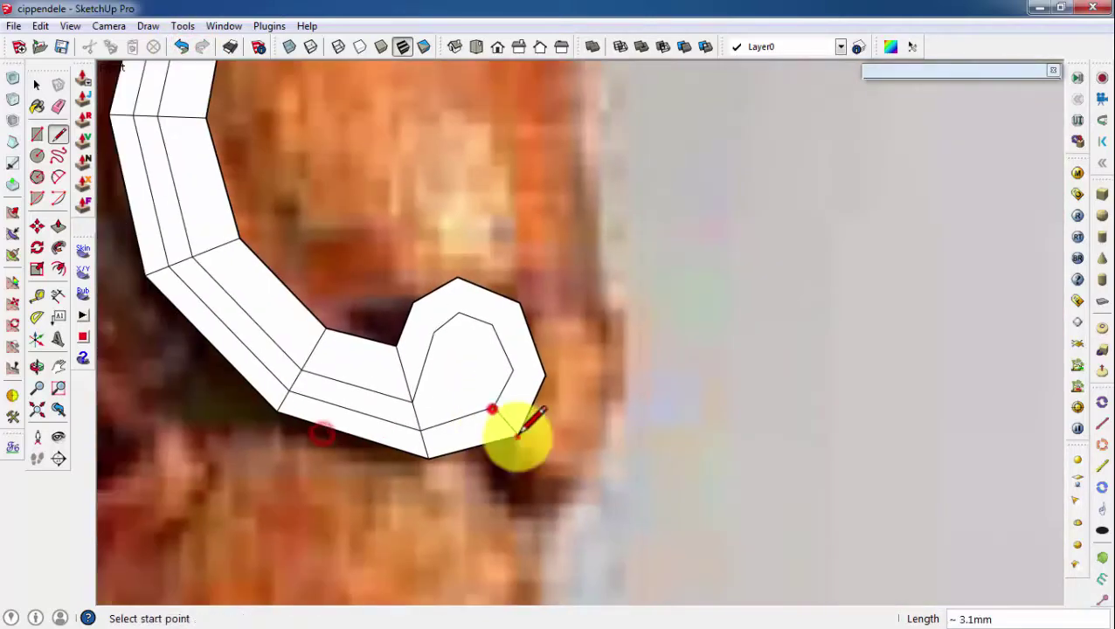
# Add another edge inside the lower hook
pyautogui.click(460, 314)
pyautogui.click(182, 45)
pyautogui.scroll(2, 499, 348)
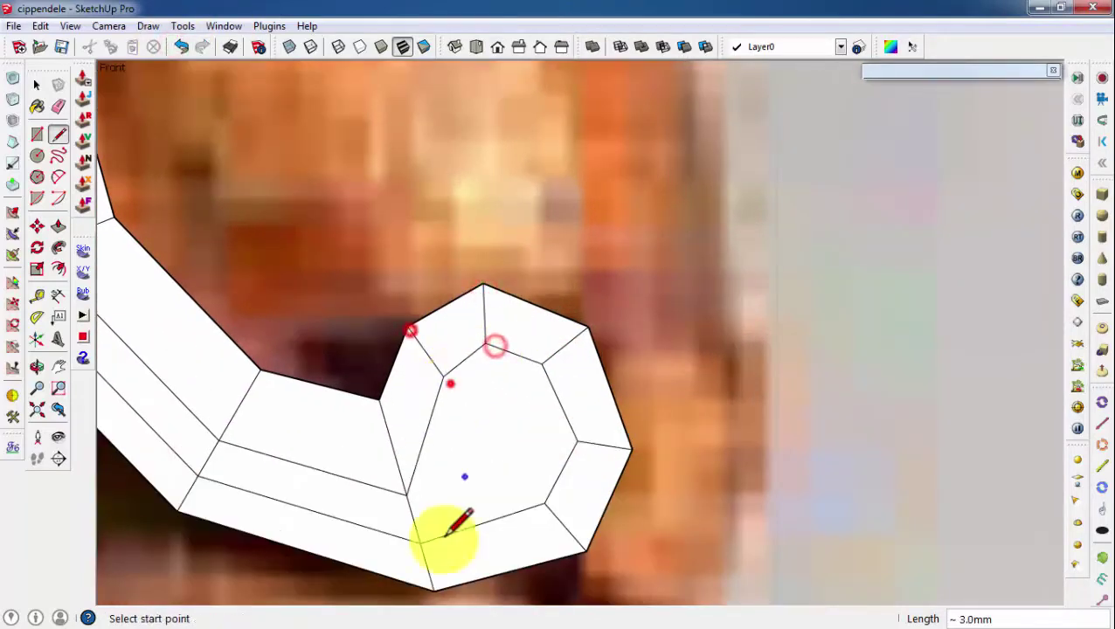
pyautogui.scroll(-5, 447, 530)
pyautogui.scroll(3, 368, 179)
# Trace the inner polygon outline inside the upper hook end
pyautogui.click(363, 217)
pyautogui.scroll(1, 433, 217)
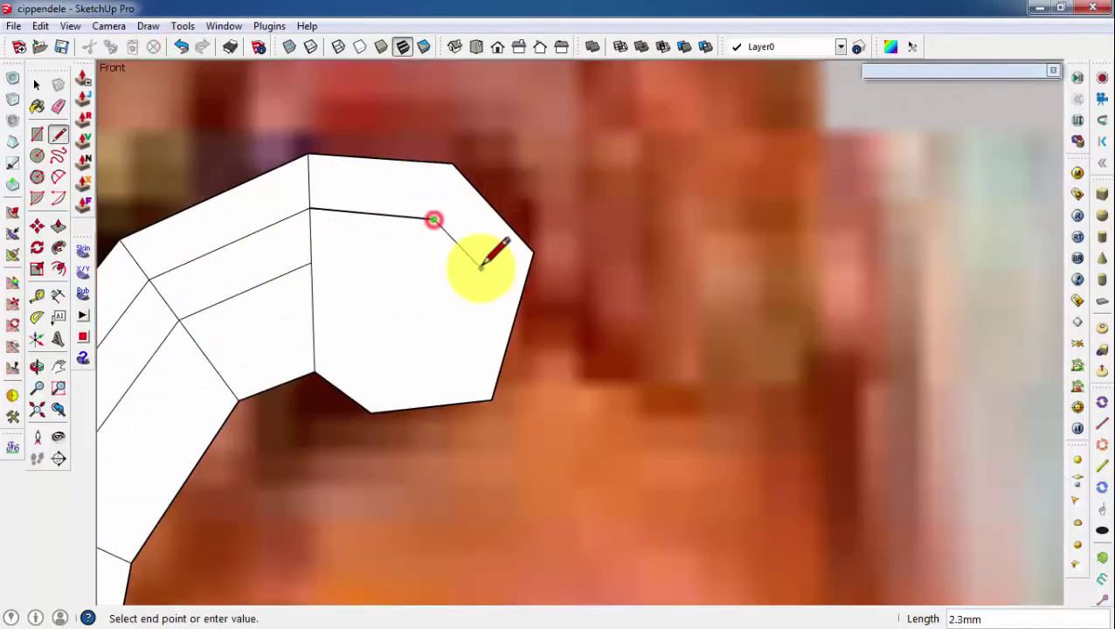
pyautogui.click(457, 360)
pyautogui.scroll(2, 381, 373)
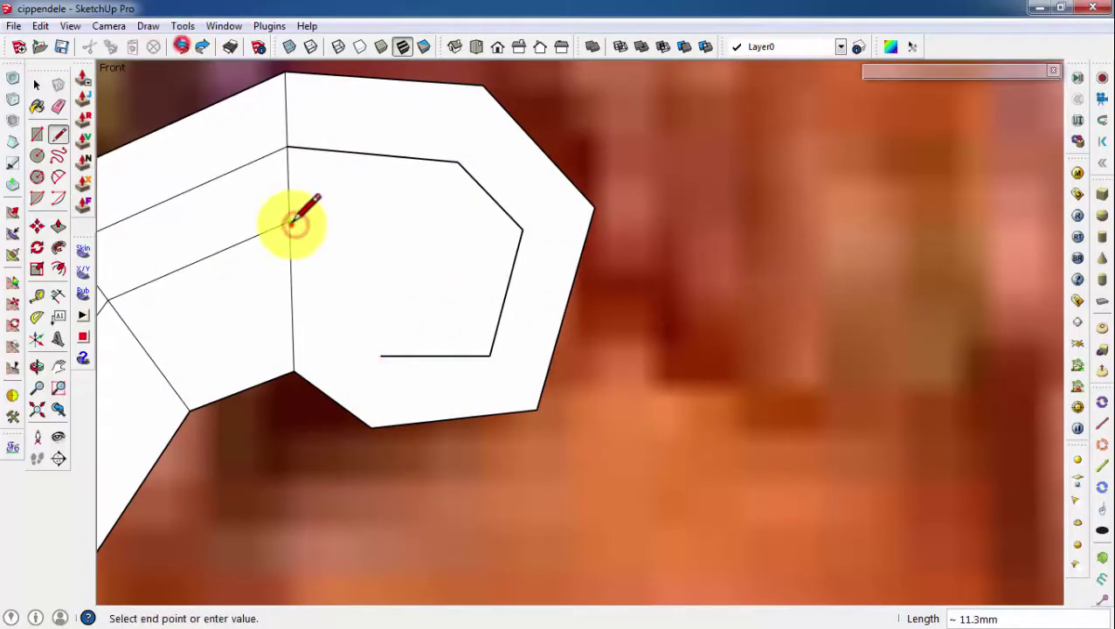
pyautogui.click(183, 44)
pyautogui.click(427, 318)
pyautogui.click(373, 317)
pyautogui.scroll(-3, 374, 263)
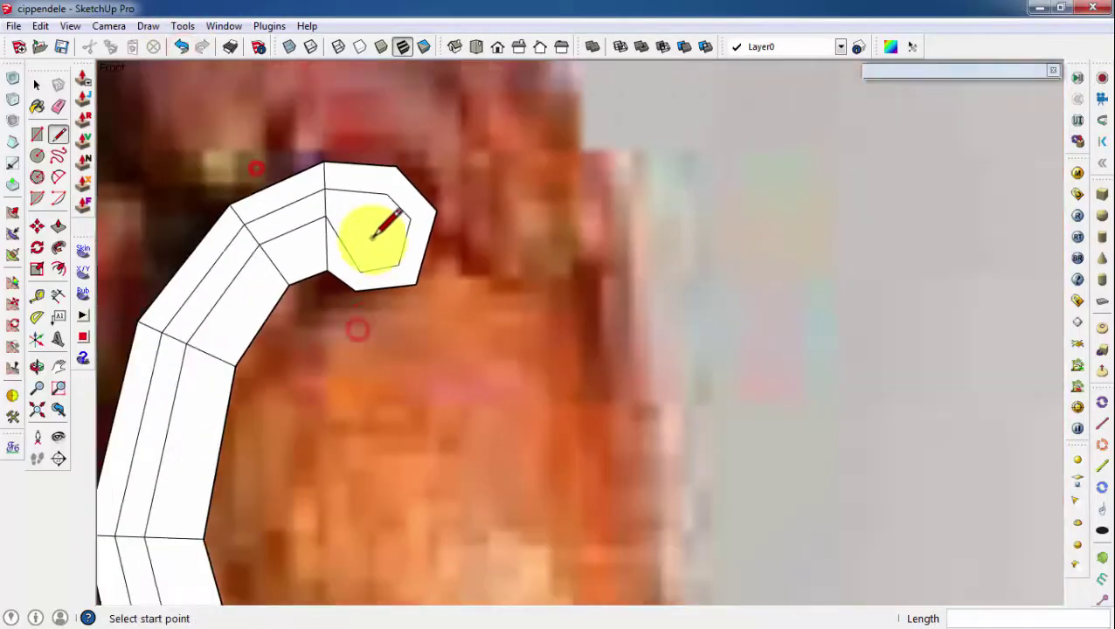
pyautogui.scroll(3, 366, 253)
pyautogui.click(365, 262)
# Finish the last hook edge, then Shift-select the inner arc and lower hook edges
pyautogui.click(416, 109)
pyautogui.scroll(-3, 194, 199)
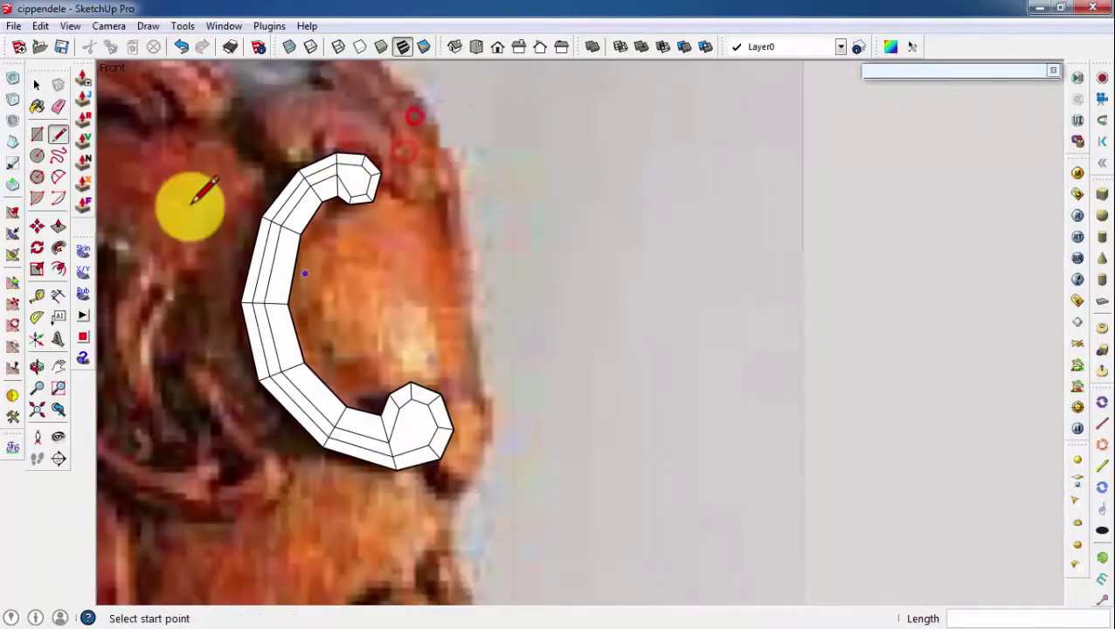
pyautogui.scroll(2, 350, 161)
pyautogui.press('space')
pyautogui.scroll(2, 339, 223)
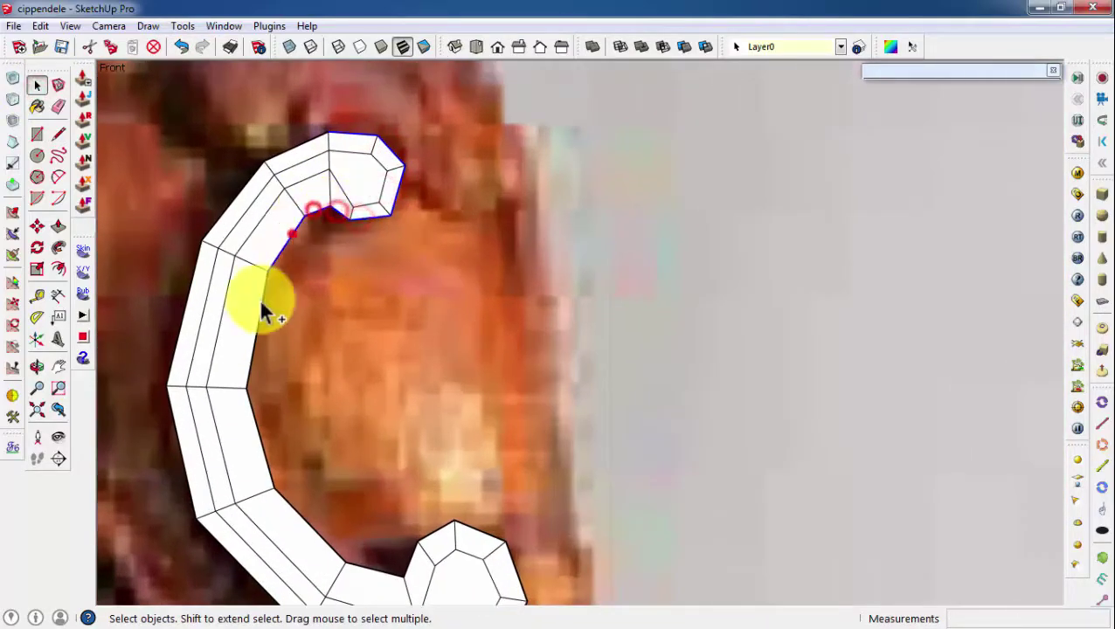
pyautogui.keyDown('ctrl'); pyautogui.click(245, 323); pyautogui.keyUp('ctrl')
pyautogui.keyDown('ctrl'); pyautogui.click(249, 386); pyautogui.keyUp('ctrl')
pyautogui.scroll(2, 410, 472)
pyautogui.keyDown('ctrl'); pyautogui.click(334, 498); pyautogui.keyUp('ctrl')
pyautogui.keyDown('ctrl'); pyautogui.click(411, 472); pyautogui.keyUp('ctrl')
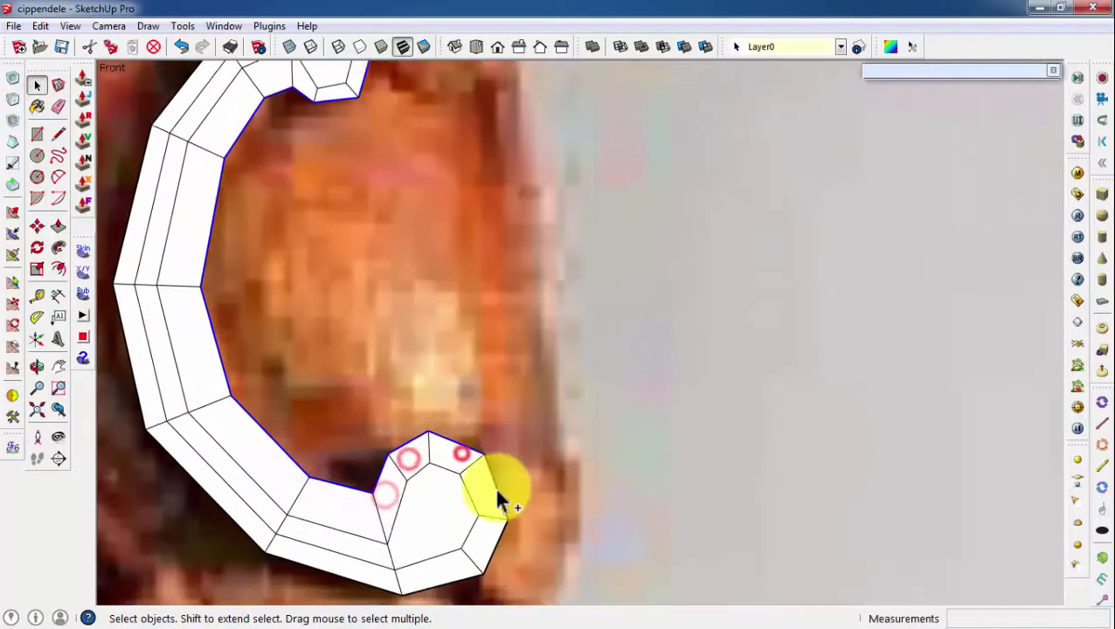
pyautogui.scroll(-3, 443, 580)
pyautogui.keyDown('ctrl'); pyautogui.click(253, 511); pyautogui.keyUp('ctrl')
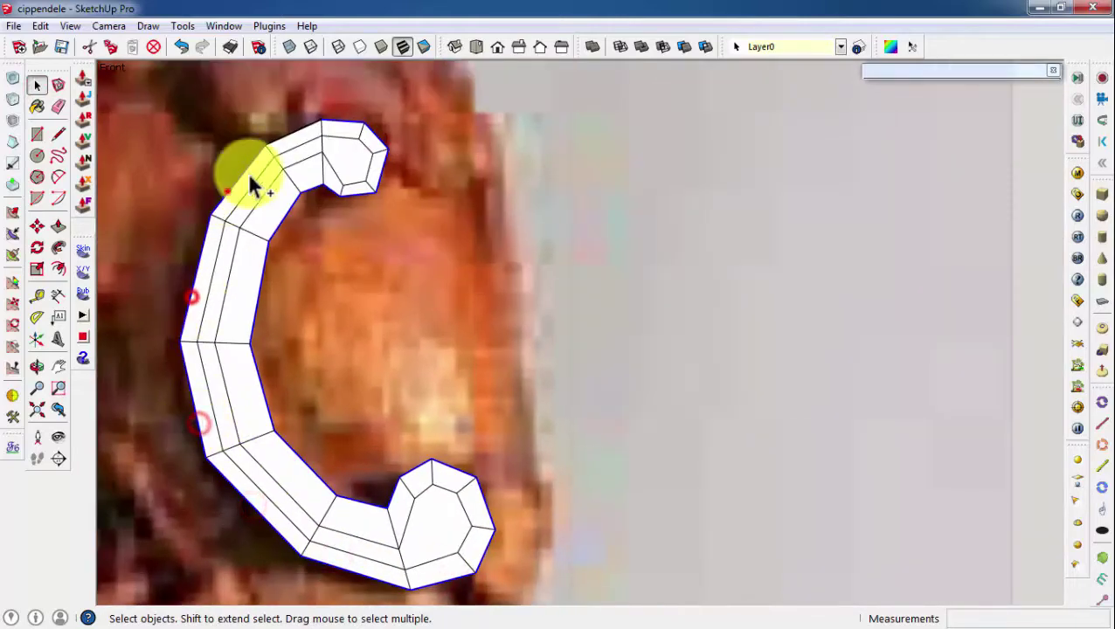
# Orbit to view the scroll in 3D and place the axes origin on the upper hook
pyautogui.moveTo(251, 185); pyautogui.dragTo(391, 398, button='middle')
pyautogui.scroll(3, 297, 205)
pyautogui.click(37, 226)
pyautogui.click(297, 210)
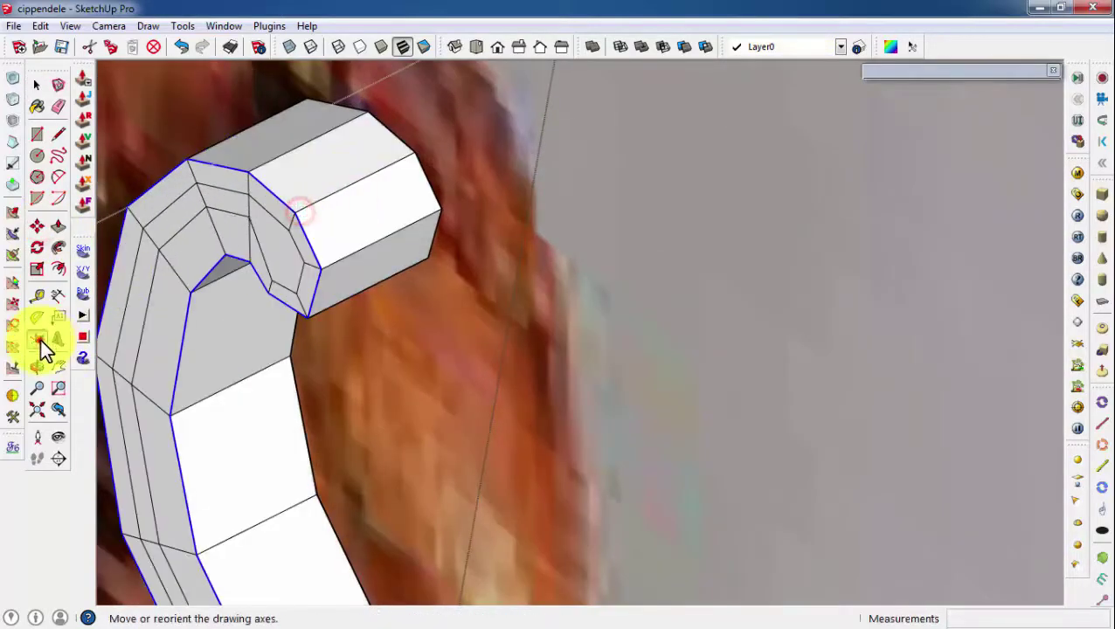
# Move the selected hook edges a few millimetres
pyautogui.press('m')
pyautogui.moveTo(374, 187); pyautogui.dragTo(208, 293, button='middle')
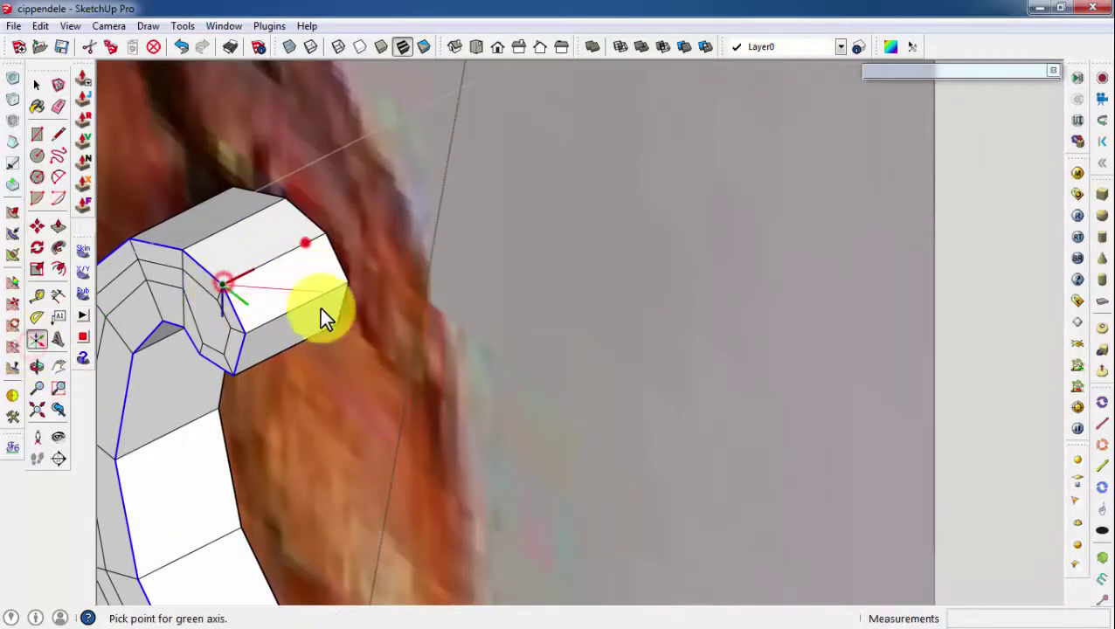
pyautogui.click(220, 288)
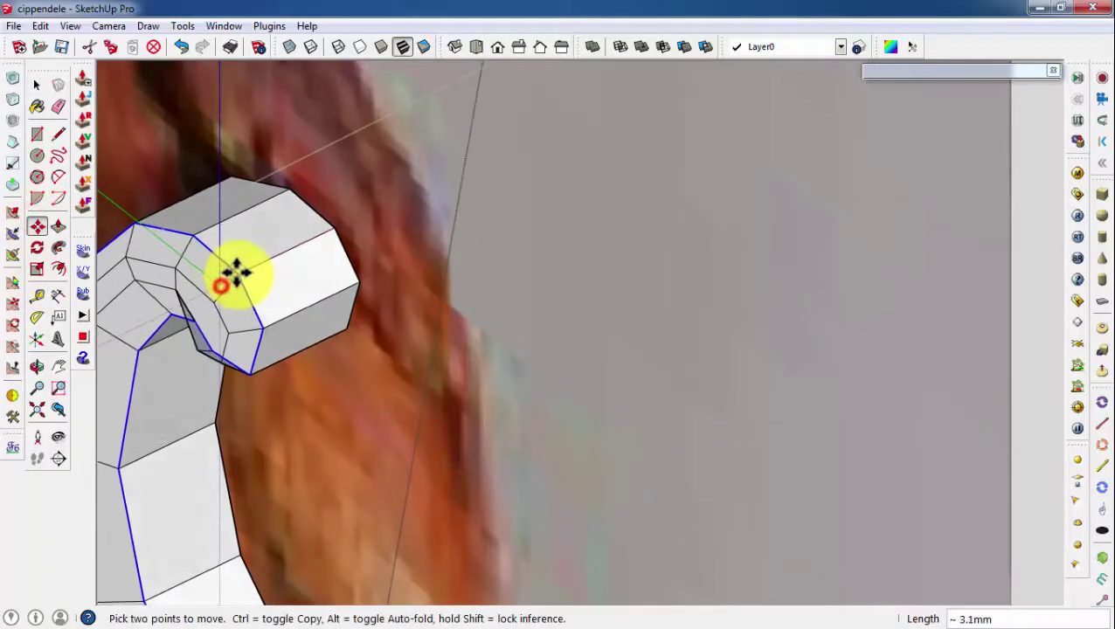
pyautogui.scroll(-3, 318, 273)
pyautogui.scroll(3, 290, 289)
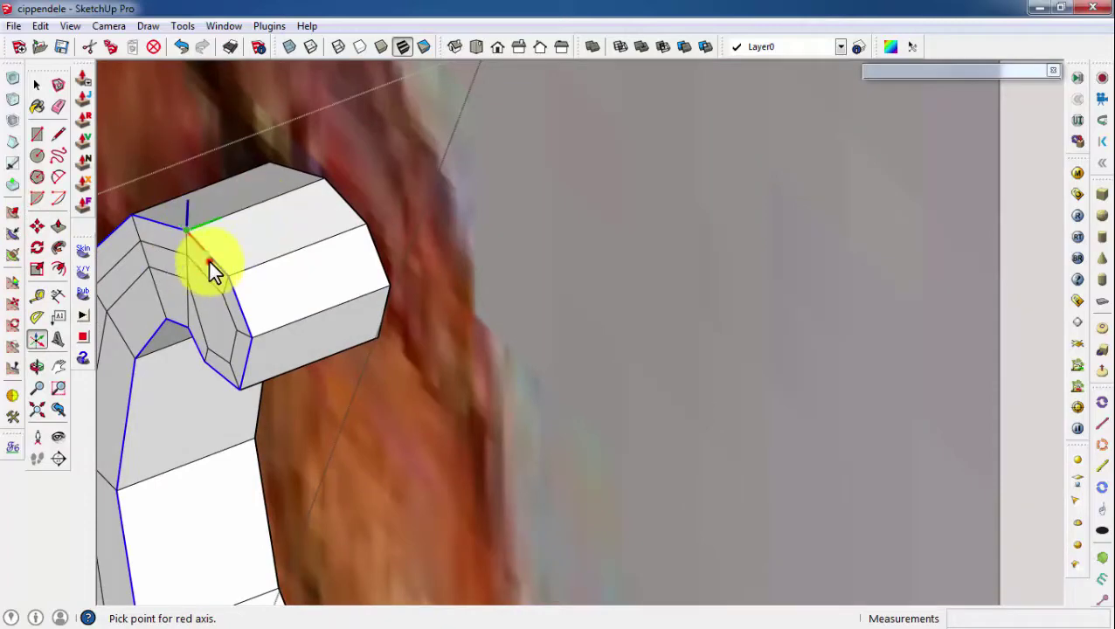
# Orbit around the upper hook and curved arm to inspect the moved edges
pyautogui.press('m')
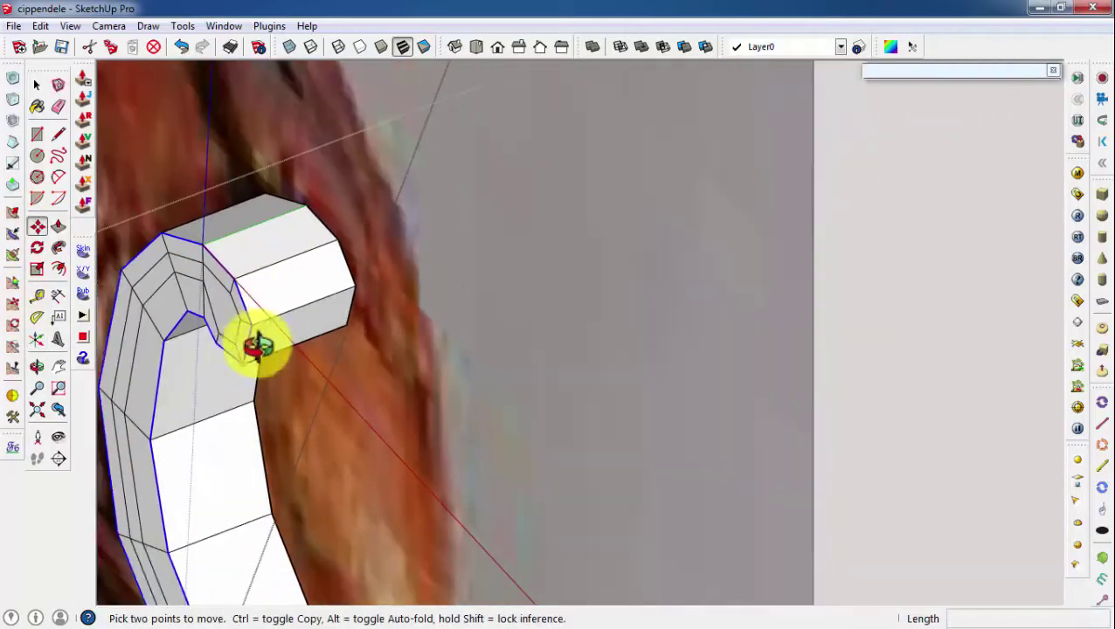
pyautogui.moveTo(229, 277); pyautogui.dragTo(242, 269, button='middle')
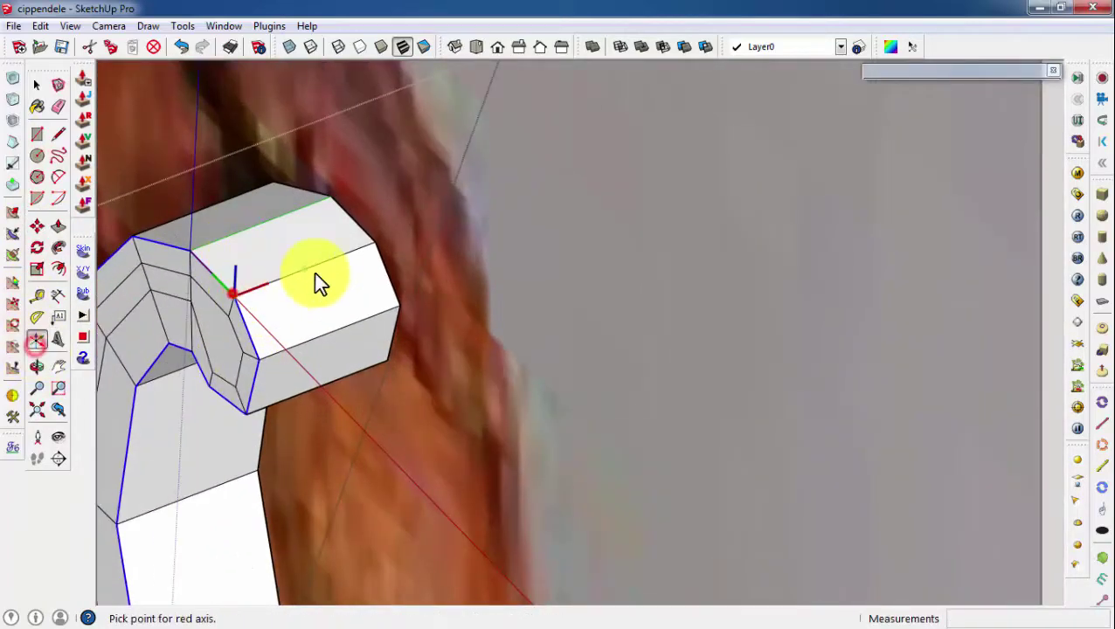
pyautogui.scroll(-3, 231, 297)
pyautogui.moveTo(281, 279); pyautogui.dragTo(249, 301, button='middle')
pyautogui.scroll(3, 317, 273)
pyautogui.scroll(3, 317, 274)
pyautogui.moveTo(356, 428)
pyautogui.mouseDown(button='middle')
pyautogui.moveTo(581, 434)
pyautogui.moveTo(364, 370)
pyautogui.moveTo(437, 395)
pyautogui.moveTo(341, 443)
pyautogui.mouseUp(button='middle')
pyautogui.scroll(3, 356, 112)
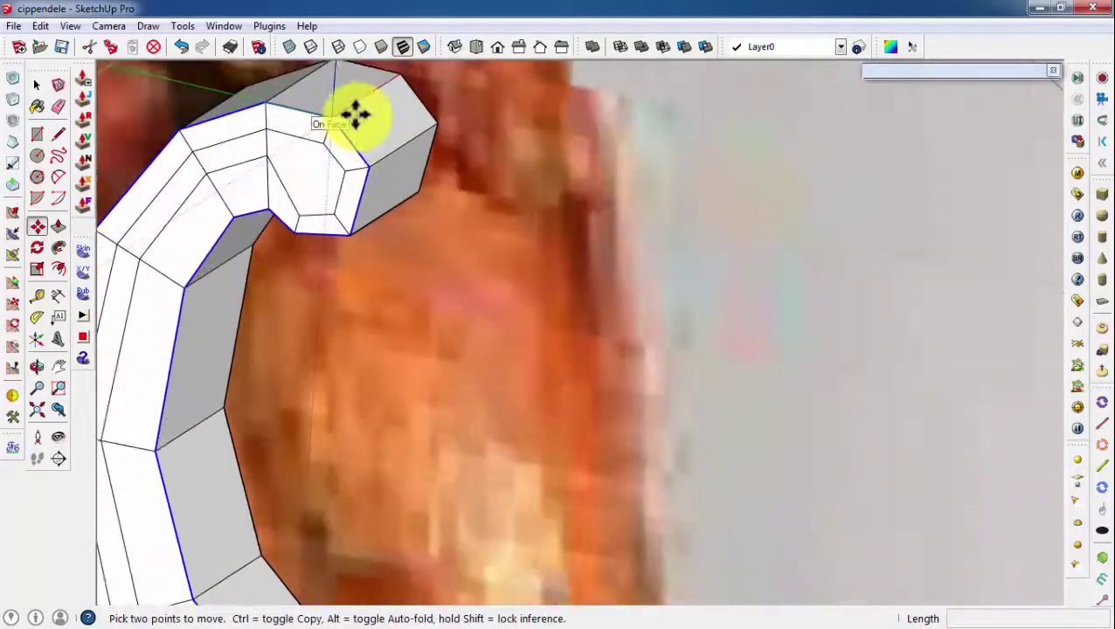
pyautogui.scroll(2, 391, 170)
pyautogui.scroll(1, 355, 215)
pyautogui.scroll(-2, 355, 215)
pyautogui.scroll(-2, 431, 199)
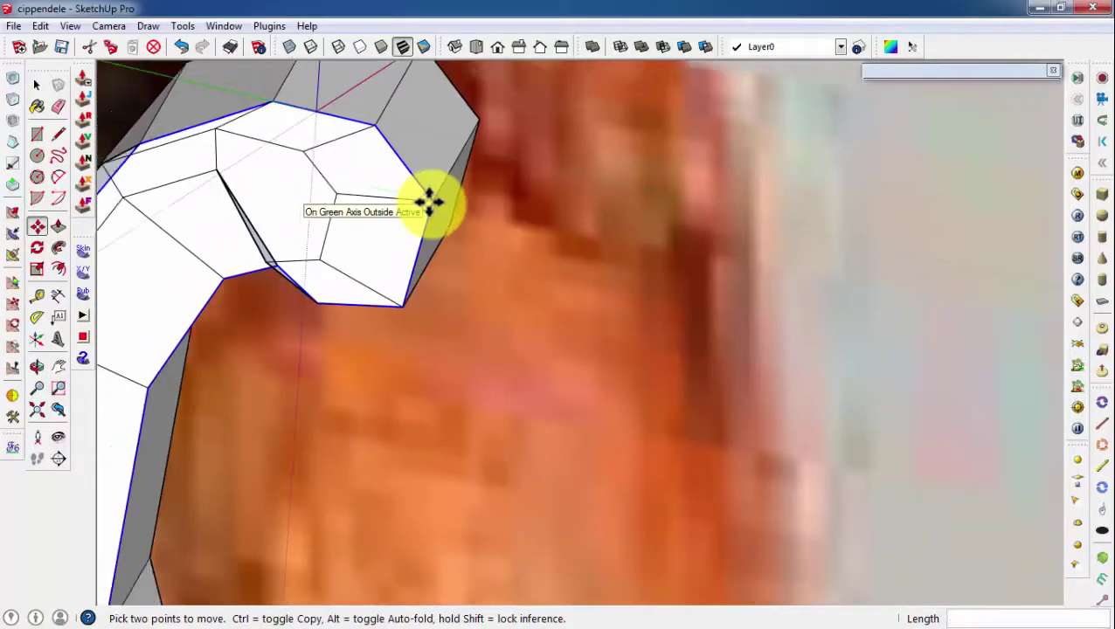
pyautogui.moveTo(431, 199)
pyautogui.mouseDown(button='middle')
pyautogui.moveTo(260, 251)
pyautogui.moveTo(380, 231)
pyautogui.mouseUp(button='middle')
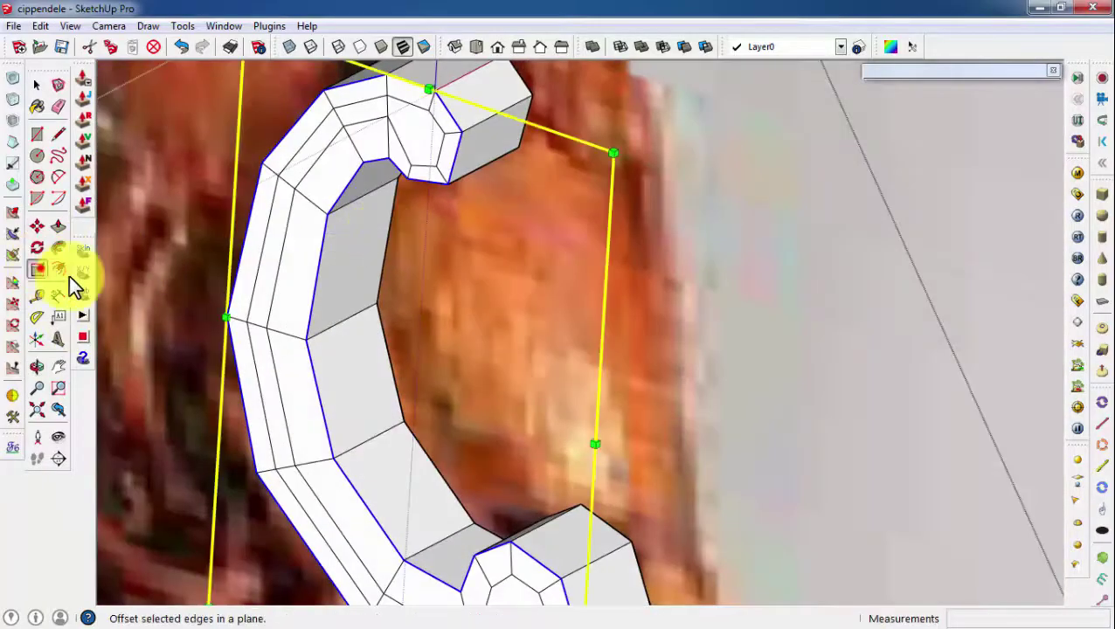
pyautogui.scroll(-3, 467, 281)
pyautogui.moveTo(467, 282); pyautogui.dragTo(350, 228, button='middle')
pyautogui.scroll(3, 205, 181)
pyautogui.click(36, 91)
pyautogui.scroll(-2, 396, 206)
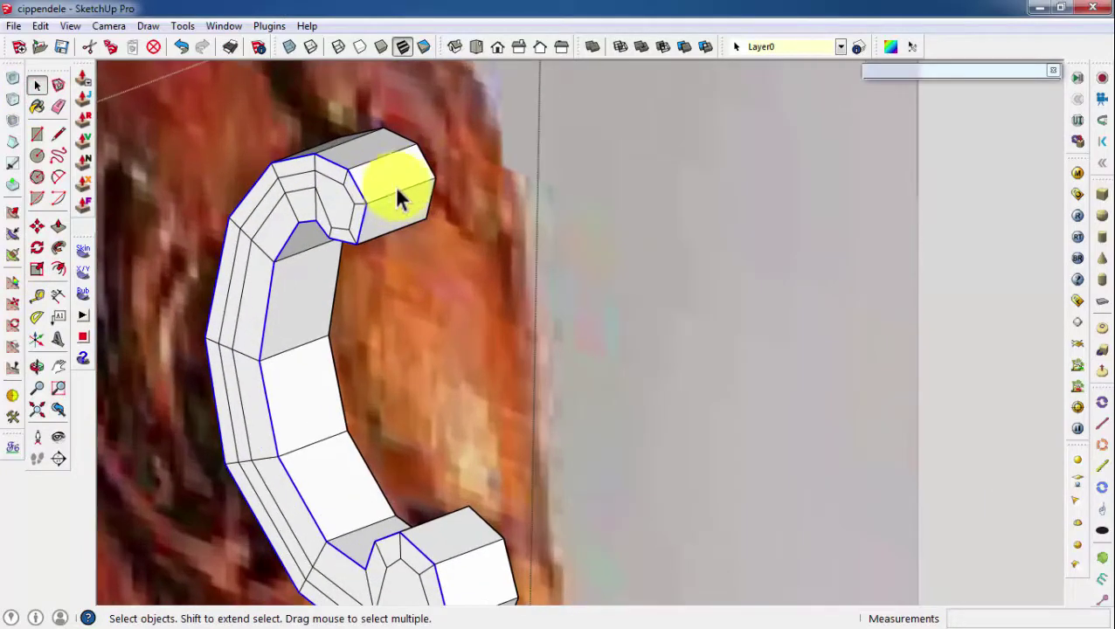
# Undo the previous edge move and orbit around the hook end to inspect it
pyautogui.press('m')
pyautogui.scroll(2, 373, 187)
pyautogui.scroll(1, 349, 155)
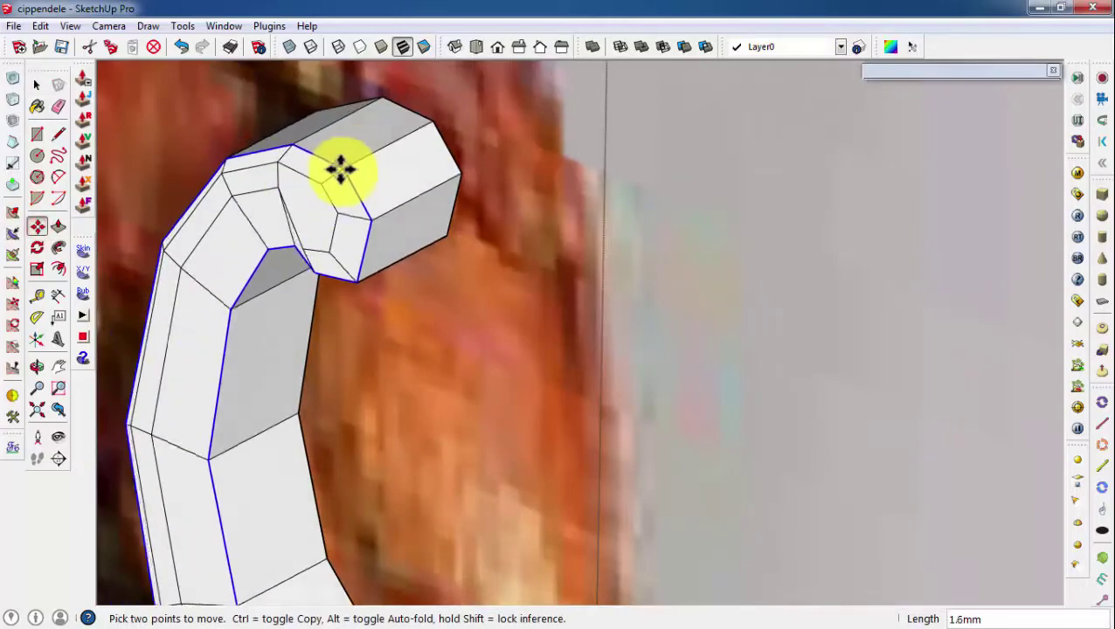
pyautogui.moveTo(291, 260); pyautogui.dragTo(530, 217, button='middle')
pyautogui.click(181, 46)
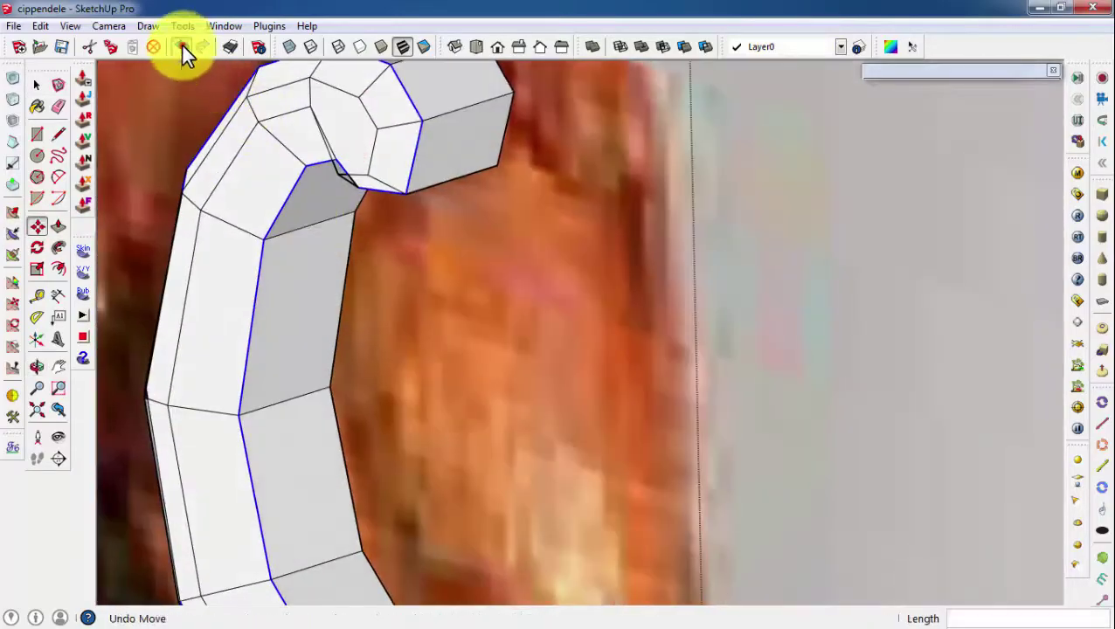
pyautogui.moveTo(182, 50); pyautogui.dragTo(411, 540, button='middle')
pyautogui.scroll(2, 491, 365)
pyautogui.moveTo(491, 365)
pyautogui.mouseDown(button='middle')
pyautogui.moveTo(303, 258)
pyautogui.moveTo(191, 488)
pyautogui.mouseUp(button='middle')
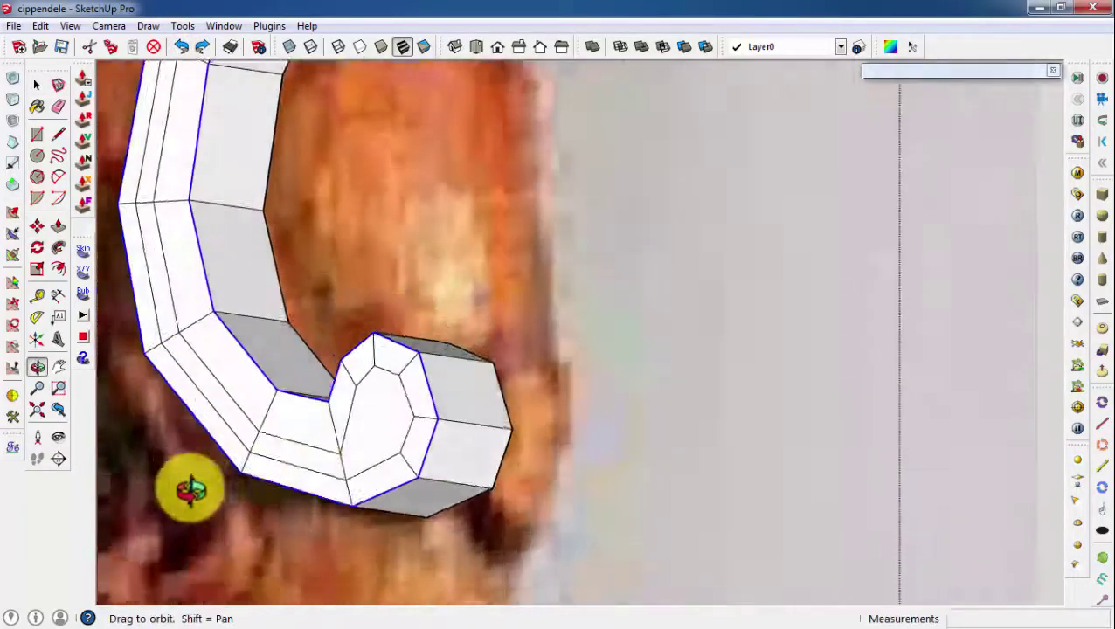
pyautogui.scroll(-3, 269, 160)
pyautogui.scroll(3, 310, 201)
pyautogui.scroll(1, 310, 201)
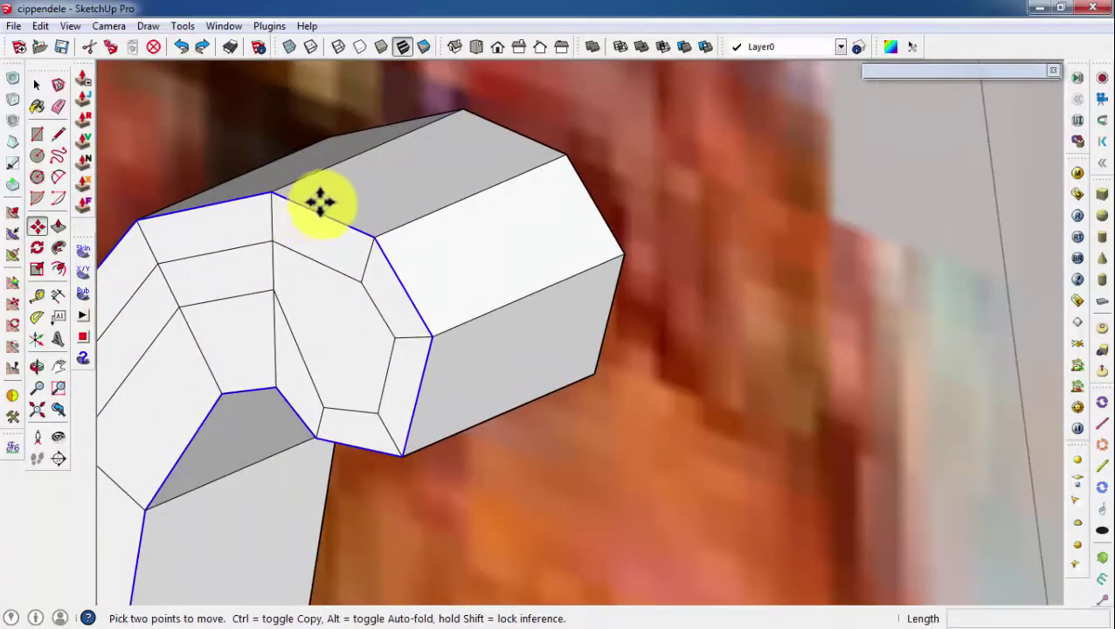
pyautogui.scroll(-3, 320, 202)
# Switch to the Front view and orbit around the hook
pyautogui.click(497, 46)
pyautogui.scroll(5, 643, 204)
pyautogui.scroll(3, 533, 150)
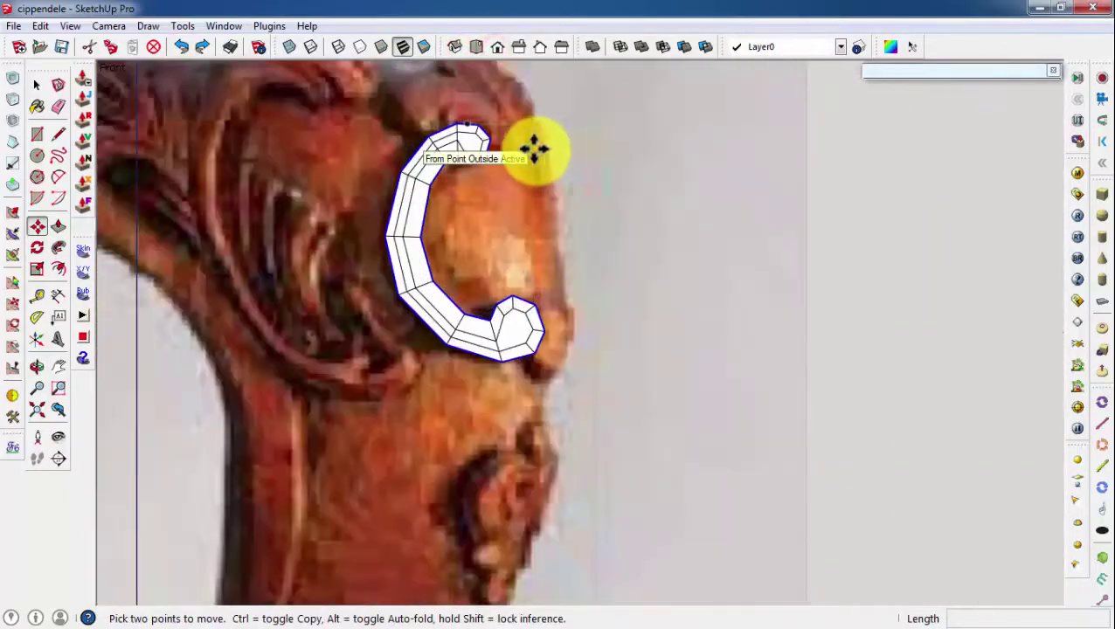
pyautogui.scroll(3, 422, 214)
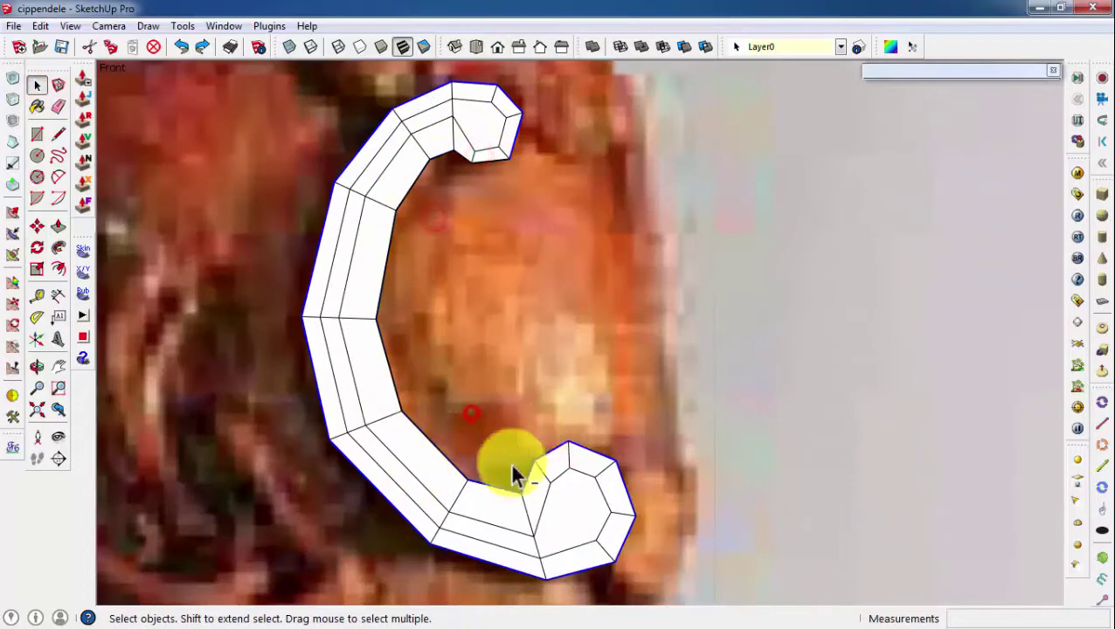
pyautogui.moveTo(564, 443); pyautogui.dragTo(567, 187, button='middle')
# Move the hook's head along the red axis to reshape the curl
pyautogui.press('m')
pyautogui.scroll(-2, 282, 288)
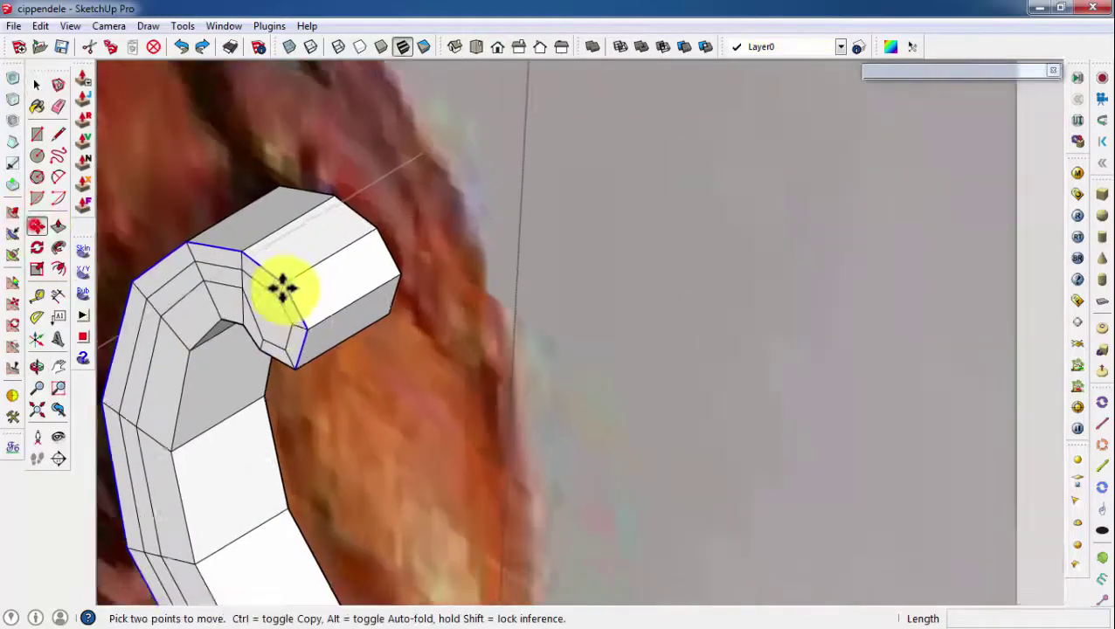
pyautogui.scroll(3, 310, 261)
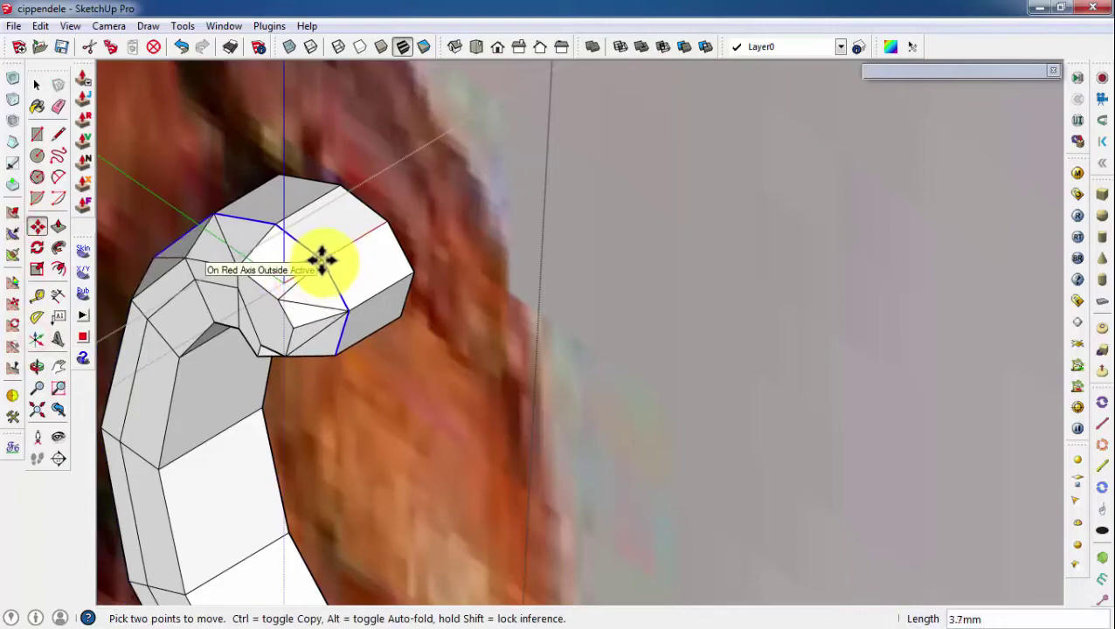
pyautogui.moveTo(322, 260)
pyautogui.mouseDown(button='middle')
pyautogui.moveTo(458, 144)
pyautogui.moveTo(361, 353)
pyautogui.mouseUp(button='middle')
pyautogui.click(35, 85)
pyautogui.moveTo(262, 349)
pyautogui.mouseDown(button='middle')
pyautogui.moveTo(394, 534)
pyautogui.moveTo(386, 246)
pyautogui.mouseUp(button='middle')
pyautogui.scroll(5, 476, 162)
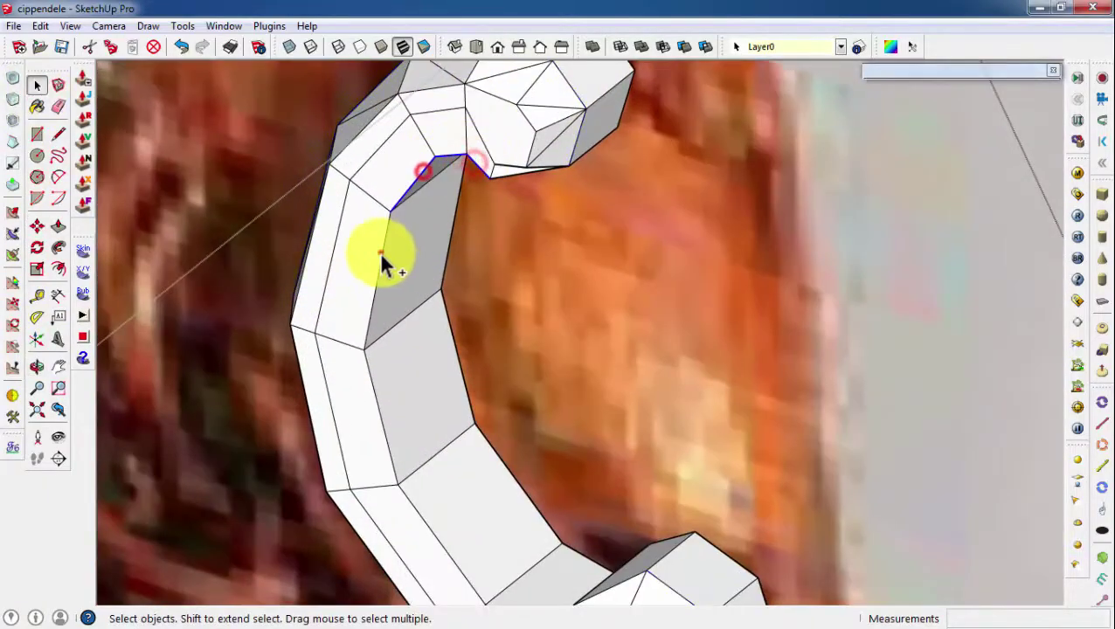
pyautogui.scroll(-2, 381, 263)
pyautogui.moveTo(509, 522); pyautogui.dragTo(494, 243, button='middle')
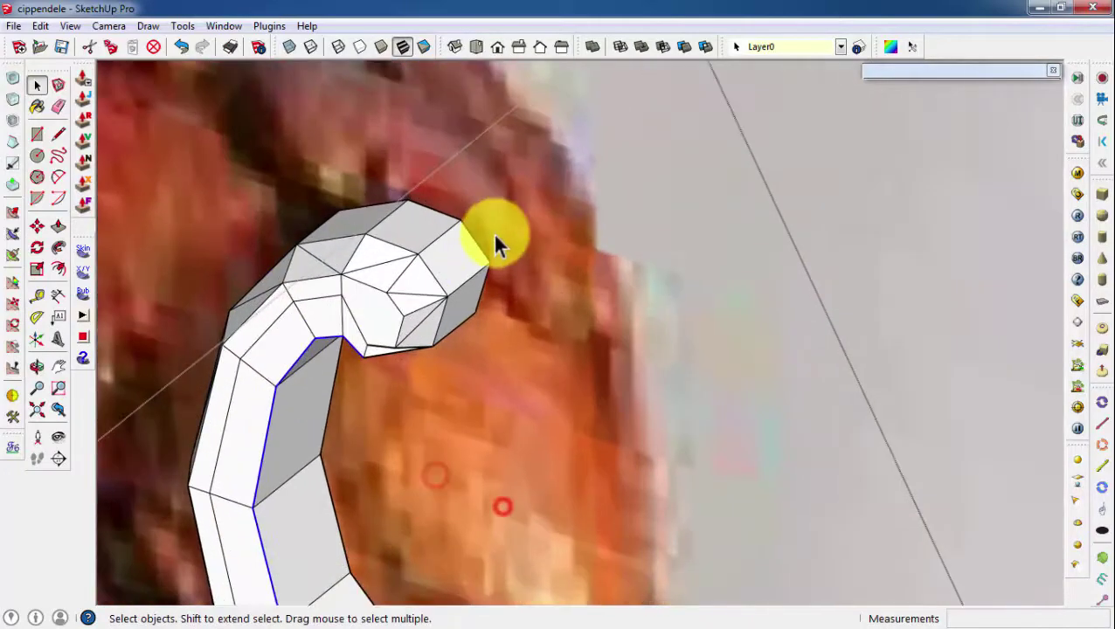
# Shift the hook's edges about 3.7mm more, deepening the inner-curve bevel
pyautogui.click(39, 227)
pyautogui.scroll(1, 294, 393)
pyautogui.press('m')
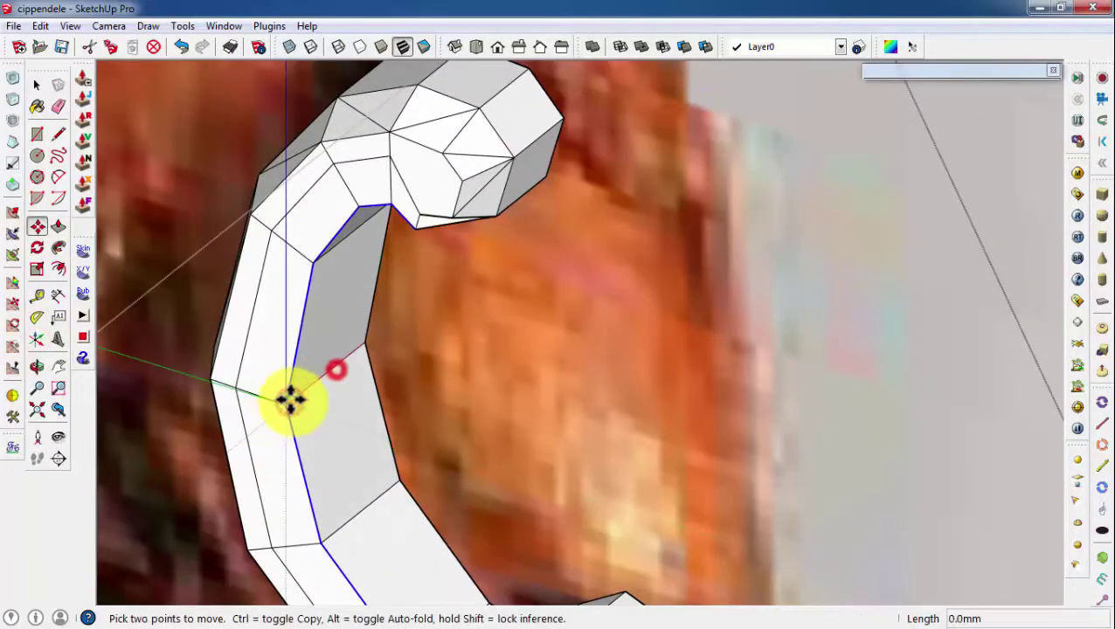
pyautogui.scroll(-2, 316, 376)
pyautogui.moveTo(316, 376); pyautogui.dragTo(347, 207, button='middle')
pyautogui.scroll(-3, 443, 319)
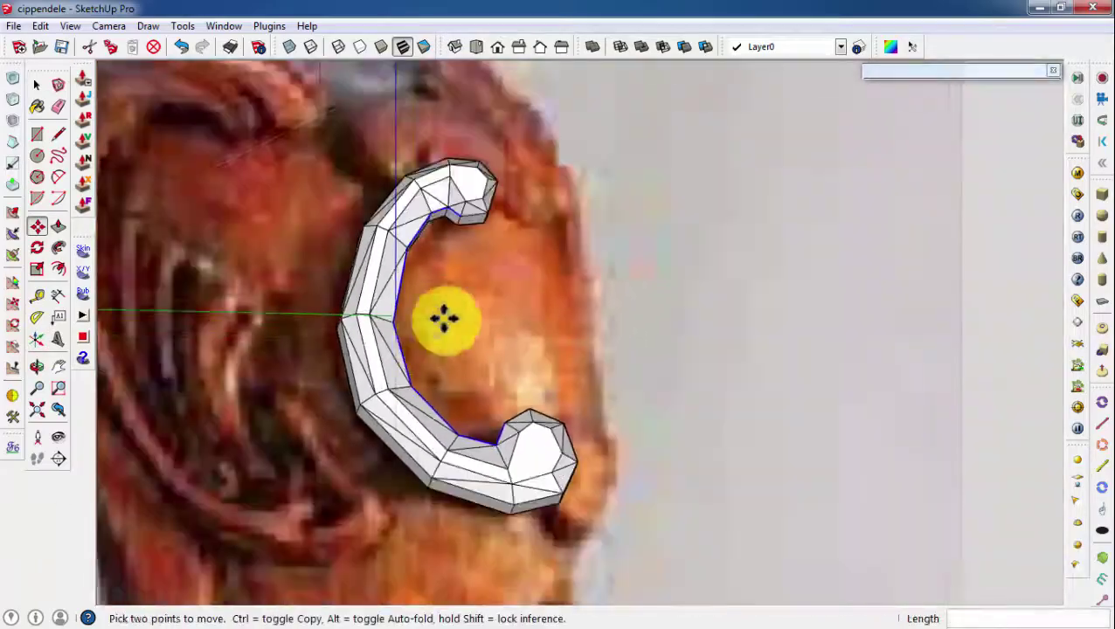
pyautogui.scroll(-2, 444, 319)
pyautogui.click(36, 84)
pyautogui.scroll(-1, 473, 379)
# Return to the Front view to compare the hook with the reference photo
pyautogui.click(497, 47)
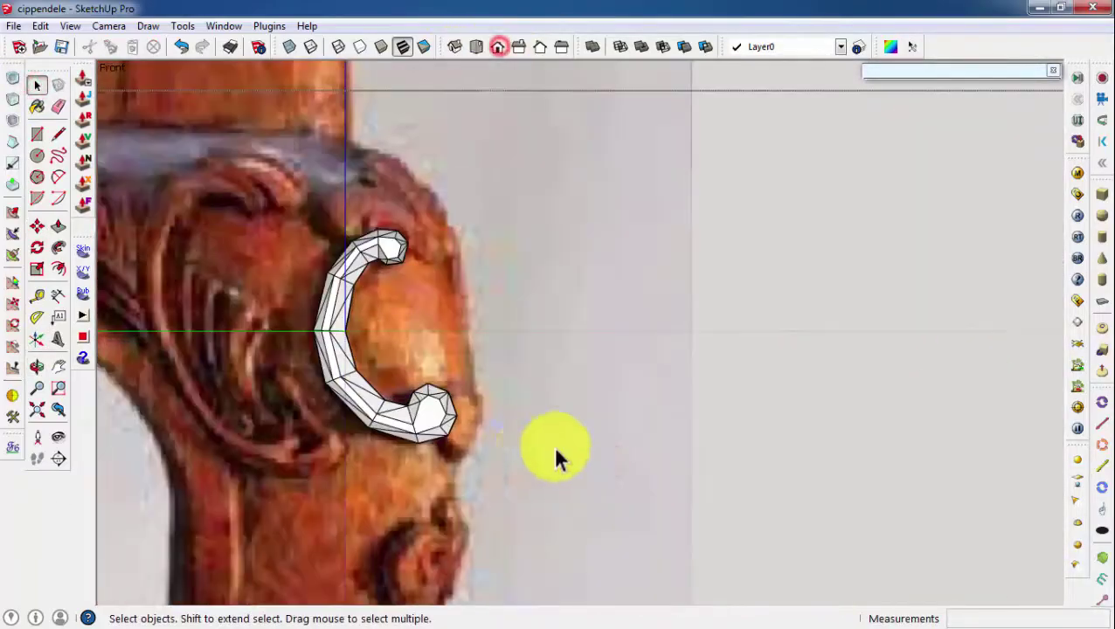
pyautogui.scroll(2, 441, 363)
pyautogui.scroll(-4, 435, 324)
pyautogui.scroll(5, 331, 370)
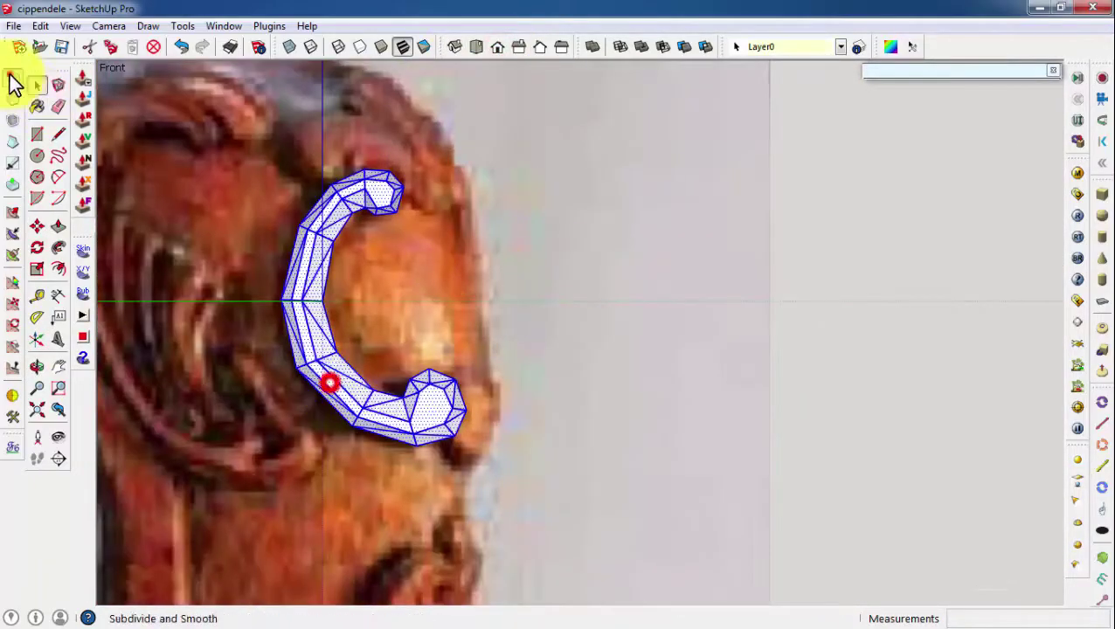
# Apply Subdivide and Smooth to the hook, then undo it to keep the faceted shape
pyautogui.click(385, 335)
pyautogui.moveTo(385, 336); pyautogui.dragTo(385, 368, button='middle')
pyautogui.scroll(-5, 385, 368)
pyautogui.click(180, 47)
pyautogui.scroll(1, 452, 398)
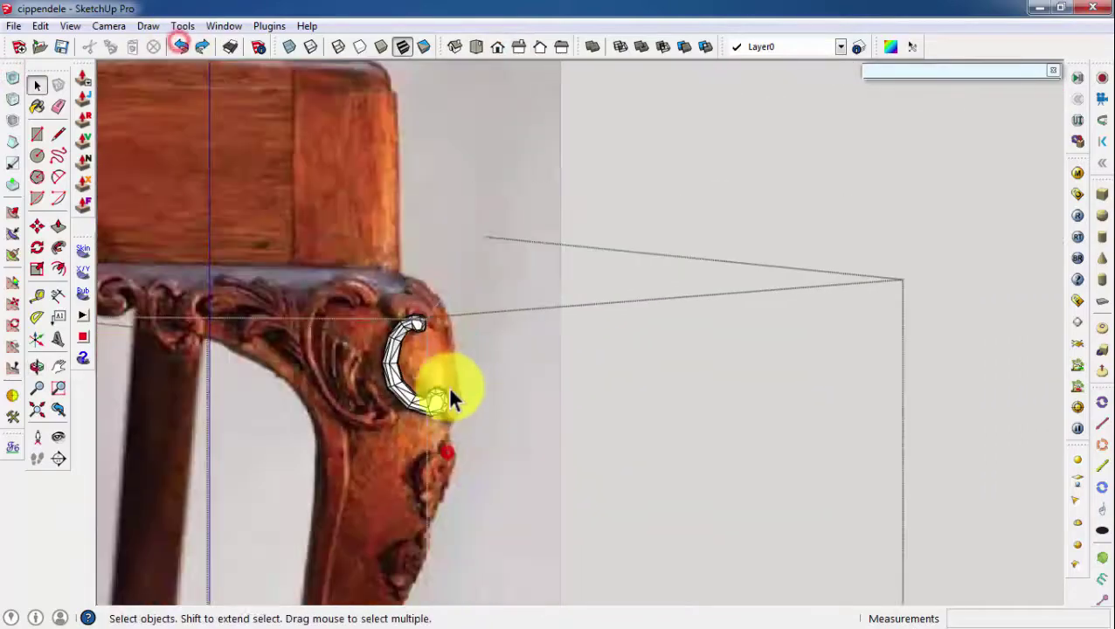
pyautogui.moveTo(452, 398); pyautogui.dragTo(403, 385, button='middle')
pyautogui.scroll(4, 419, 301)
pyautogui.scroll(-1, 421, 280)
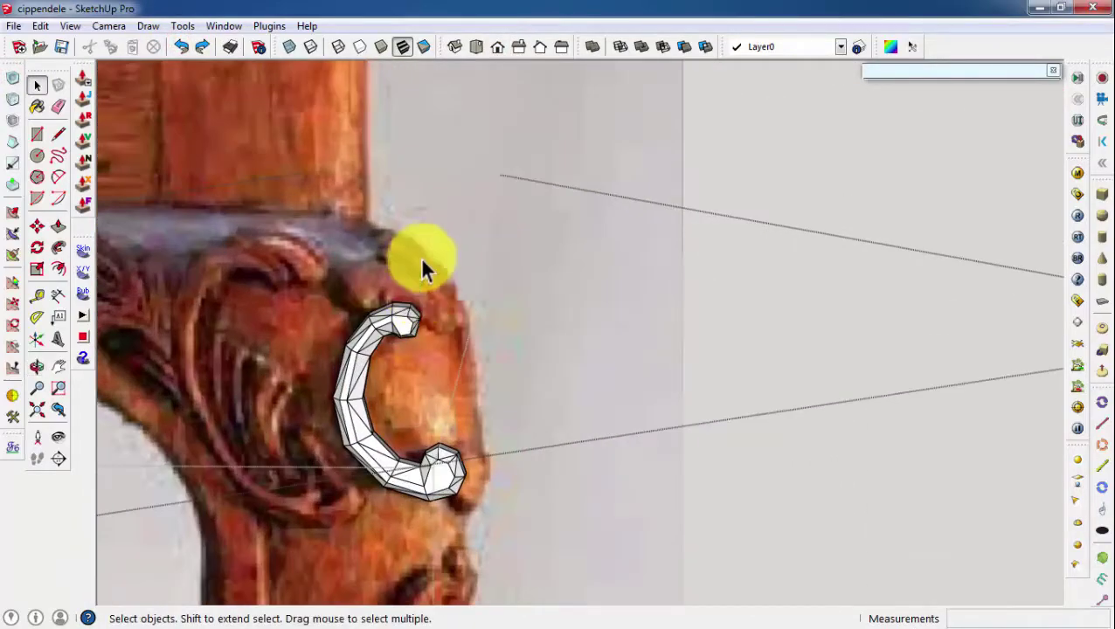
pyautogui.scroll(-3, 426, 262)
pyautogui.moveTo(428, 261); pyautogui.dragTo(379, 348, button='middle')
pyautogui.scroll(2, 389, 228)
pyautogui.scroll(-3, 388, 228)
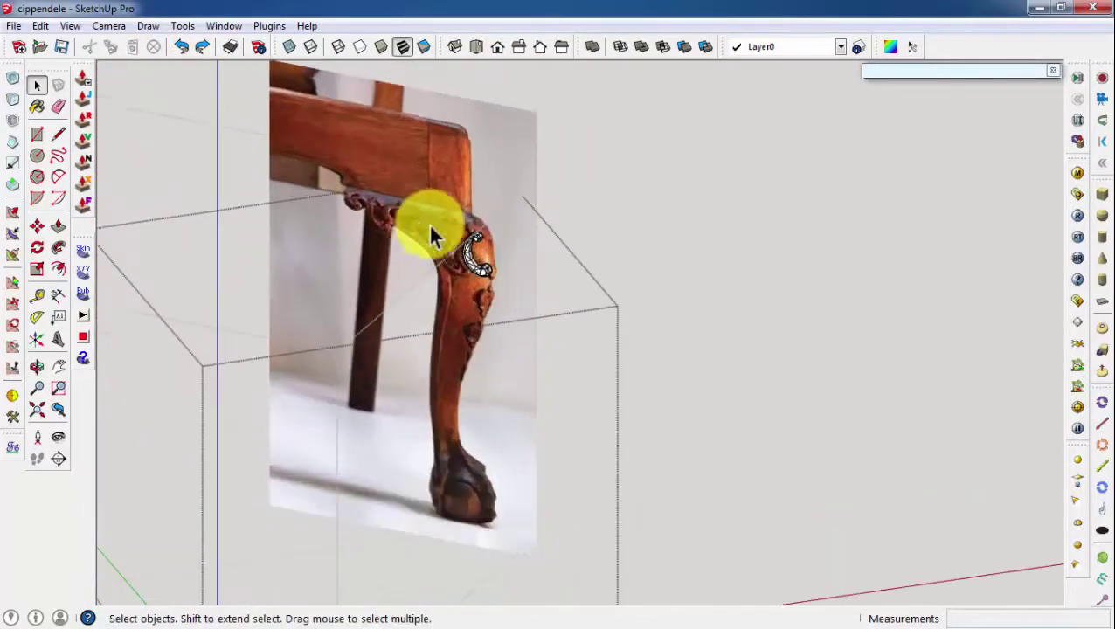
pyautogui.scroll(2, 431, 236)
# Make the selected hook a component named 'UK'
pyautogui.click(467, 249)
pyautogui.scroll(1, 468, 249)
pyautogui.rightClick(479, 254)
pyautogui.click(530, 360)
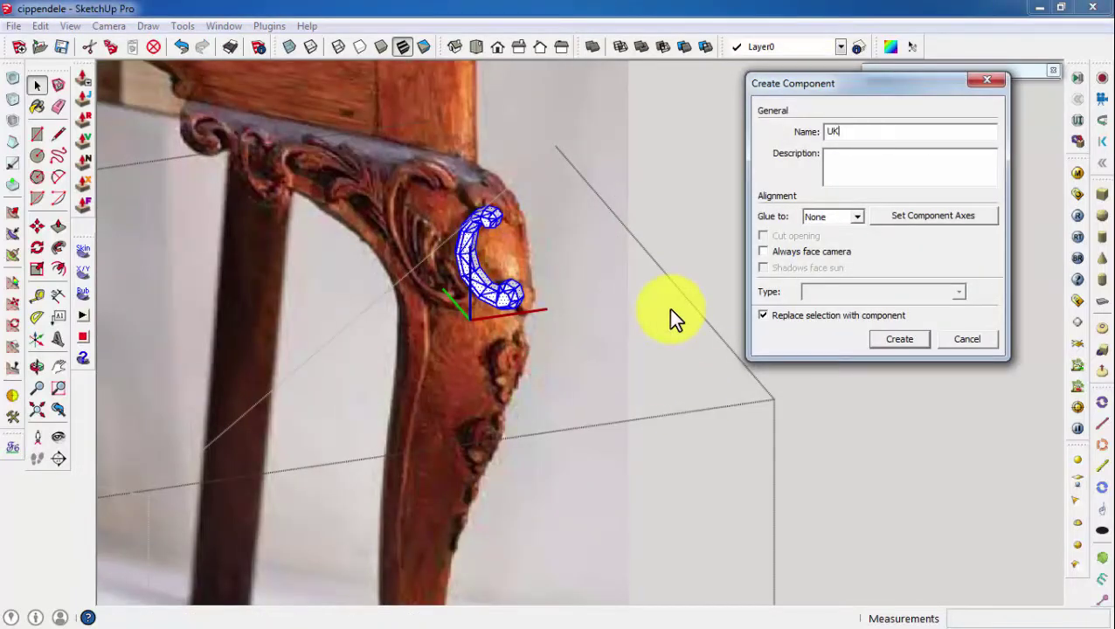
pyautogui.write('T')
pyautogui.press('Return')
pyautogui.scroll(-2, 472, 247)
pyautogui.scroll(2, 472, 247)
pyautogui.click(65, 26)
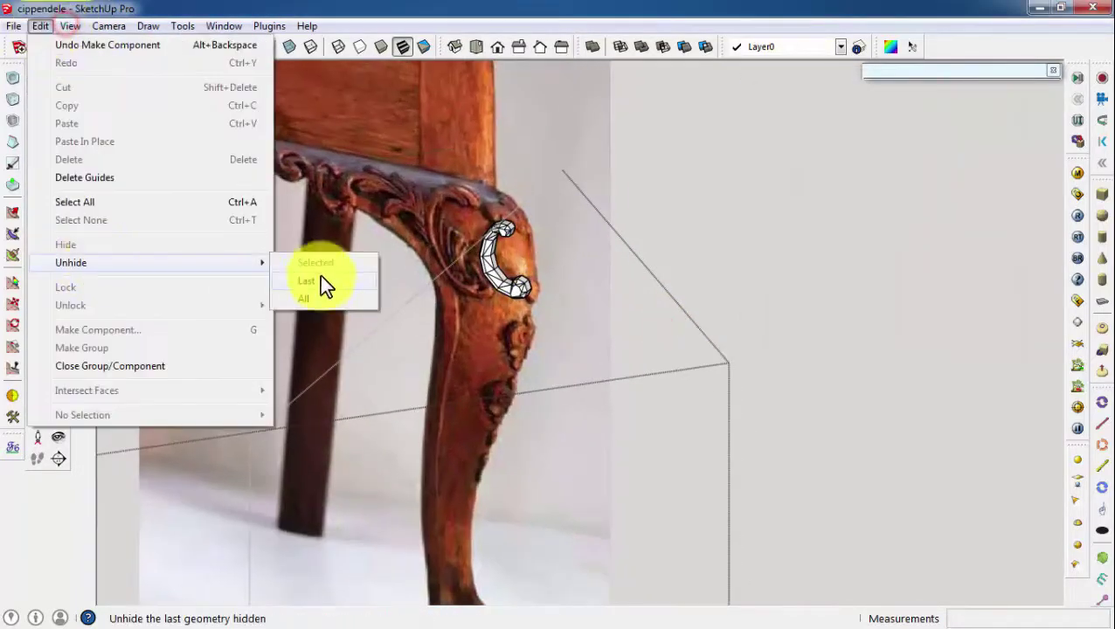
# Unhide the last hidden leg model and orbit to view the carved leg top
pyautogui.click(319, 281)
pyautogui.scroll(-1, 462, 269)
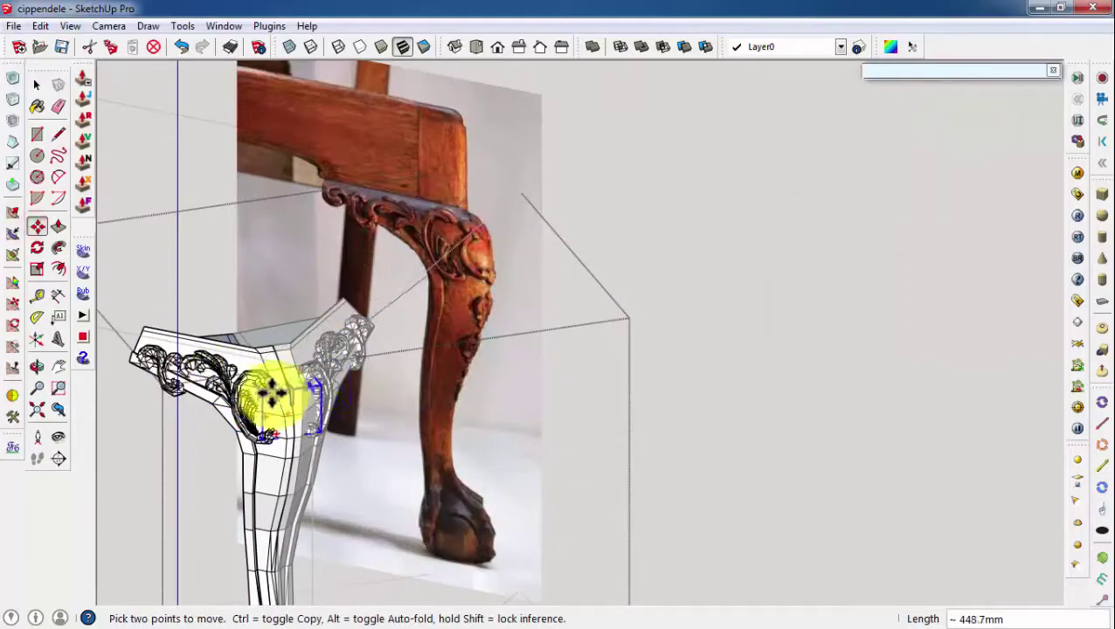
pyautogui.scroll(5, 279, 397)
pyautogui.moveTo(294, 398); pyautogui.dragTo(428, 423, button='middle')
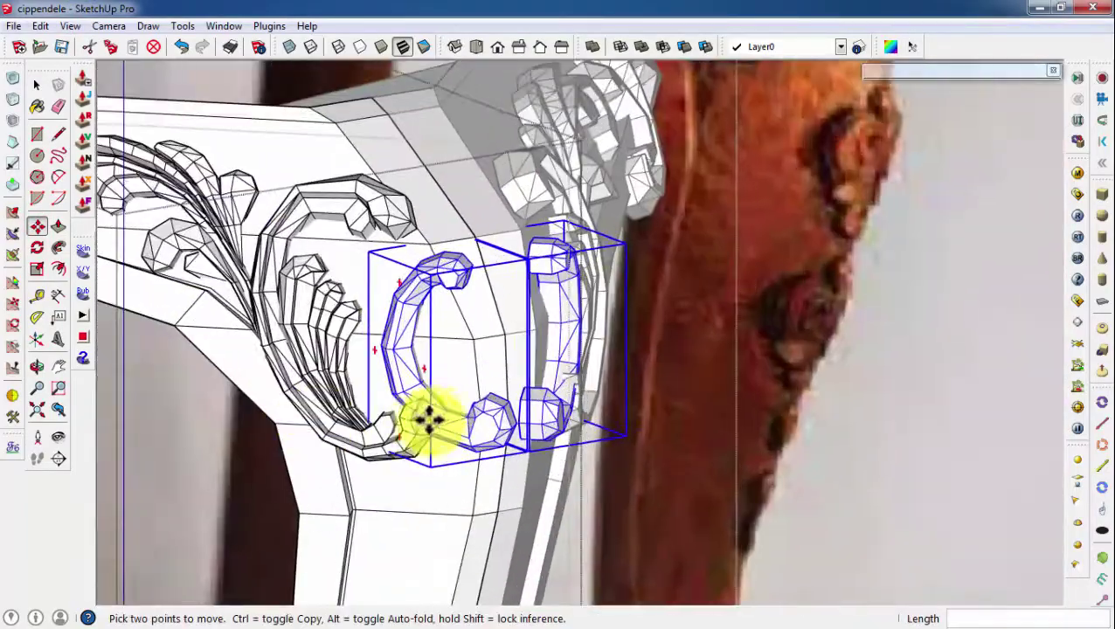
pyautogui.scroll(2, 524, 450)
pyautogui.scroll(1, 637, 410)
pyautogui.scroll(-3, 645, 367)
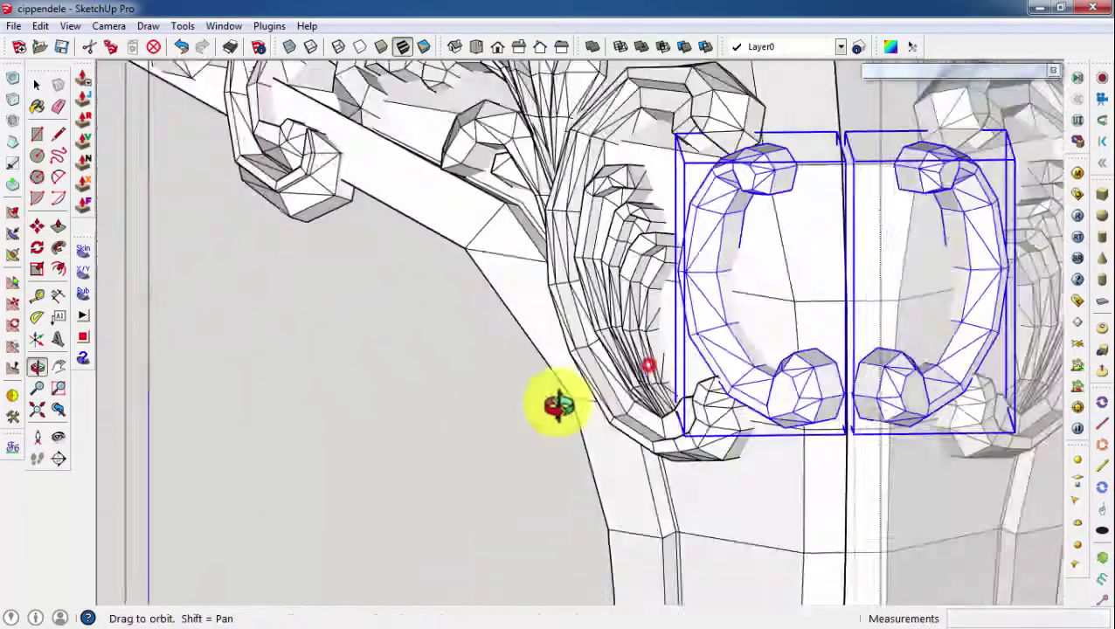
pyautogui.moveTo(557, 402)
pyautogui.mouseDown(button='middle')
pyautogui.moveTo(710, 405)
pyautogui.moveTo(641, 378)
pyautogui.moveTo(742, 330)
pyautogui.mouseUp(button='middle')
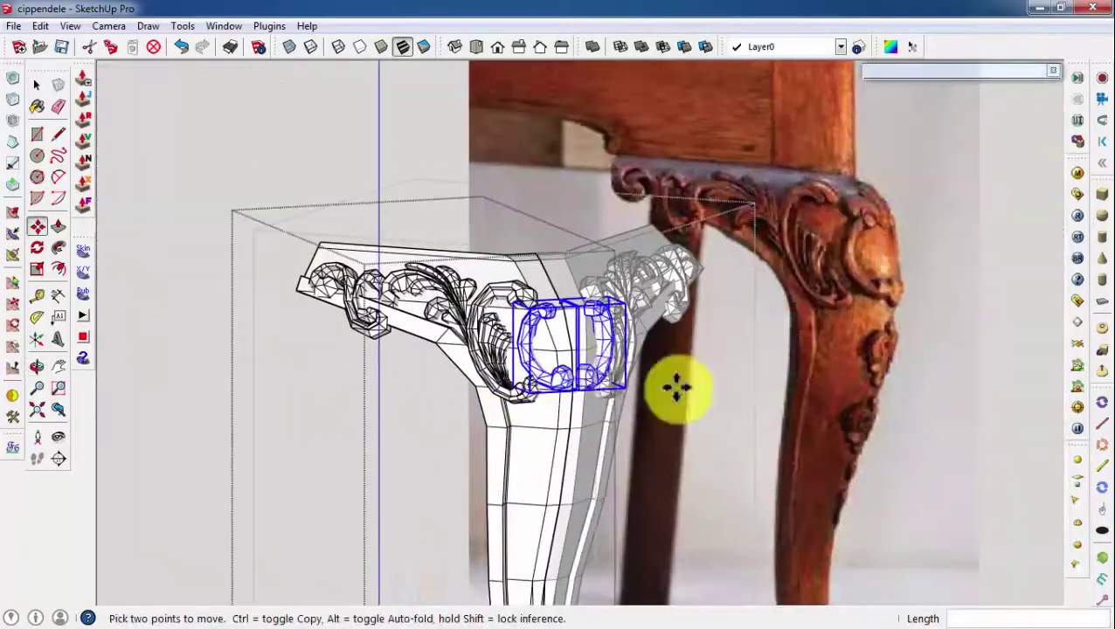
pyautogui.scroll(3, 590, 381)
# Switch to the Front view with X-ray on and orbit around the scrolls
pyautogui.click(497, 46)
pyautogui.scroll(2, 458, 308)
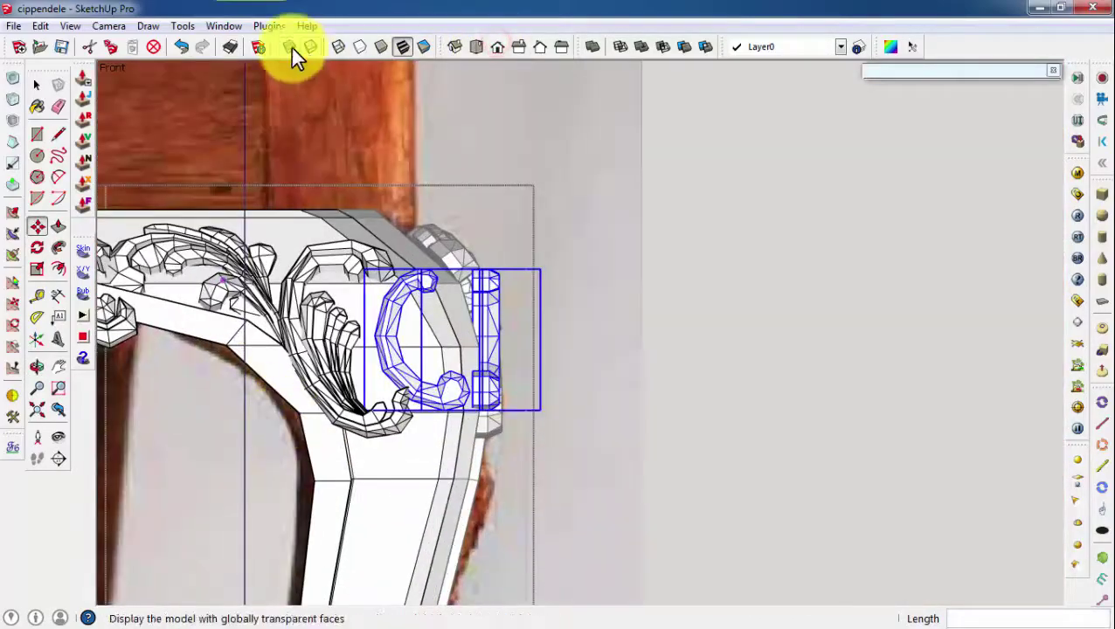
pyautogui.click(291, 46)
pyautogui.scroll(2, 396, 452)
pyautogui.scroll(-2, 488, 378)
pyautogui.scroll(1, 517, 363)
pyautogui.moveTo(517, 364)
pyautogui.mouseDown(button='middle')
pyautogui.moveTo(522, 373)
pyautogui.moveTo(461, 388)
pyautogui.mouseUp(button='middle')
pyautogui.scroll(2, 410, 406)
pyautogui.scroll(2, 461, 374)
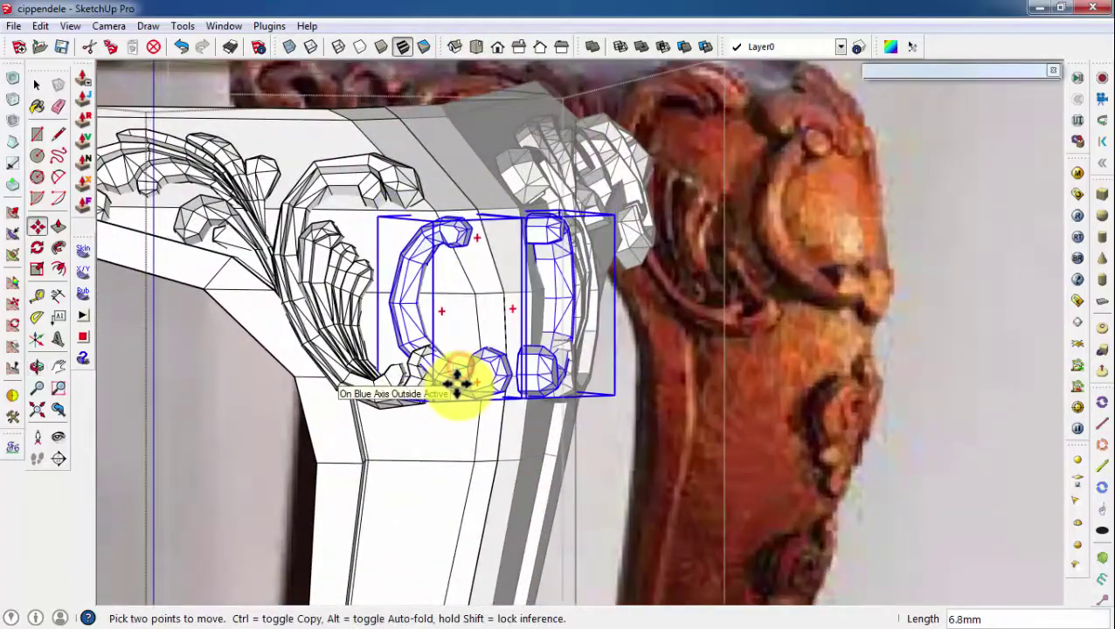
pyautogui.moveTo(585, 498)
pyautogui.mouseDown(button='middle')
pyautogui.moveTo(332, 366)
pyautogui.moveTo(578, 415)
pyautogui.moveTo(510, 385)
pyautogui.mouseUp(button='middle')
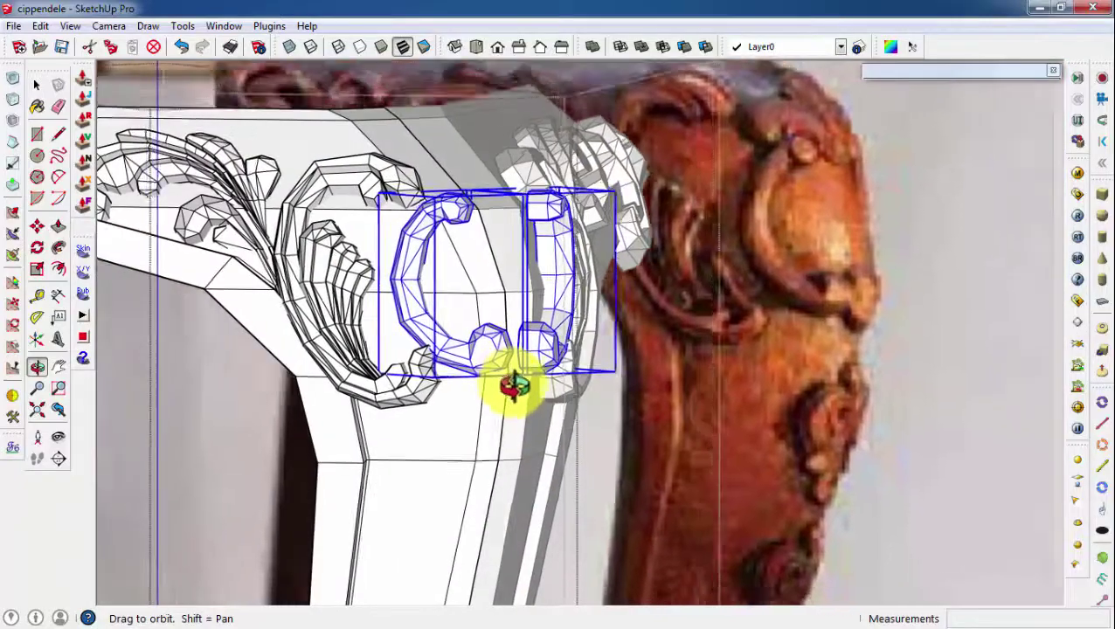
# Squash the C-scroll component slightly with Scale, then undo the scaling
pyautogui.press('s')
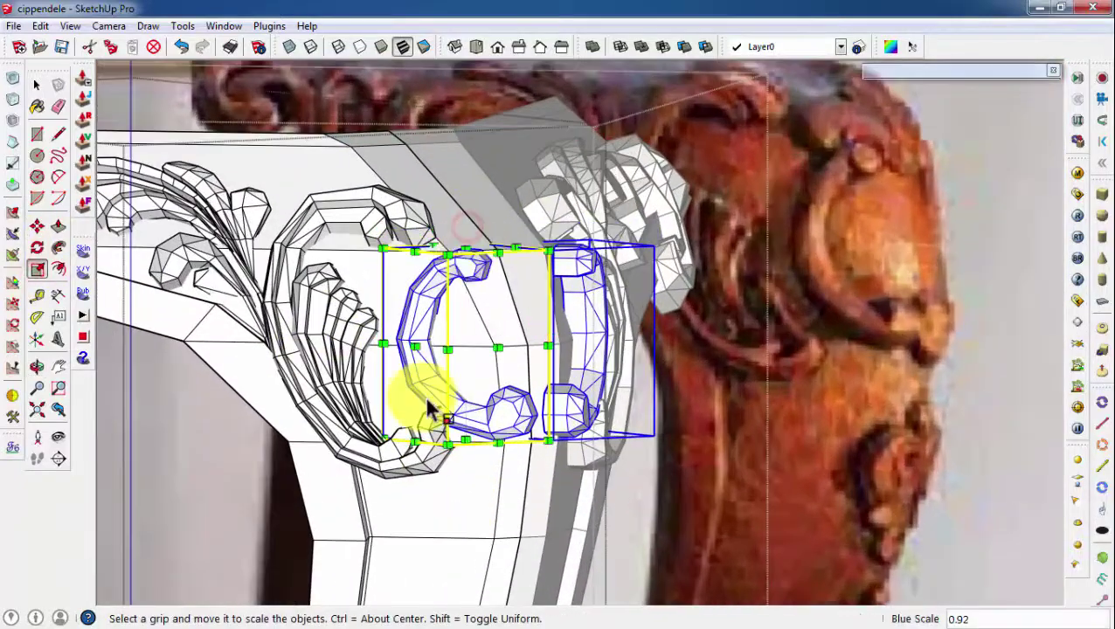
pyautogui.keyDown('shift'); pyautogui.moveTo(427, 408); pyautogui.dragTo(428, 348, button='middle'); pyautogui.keyUp('shift')
pyautogui.click(428, 349)
pyautogui.hotkey('ctrl', 'z')
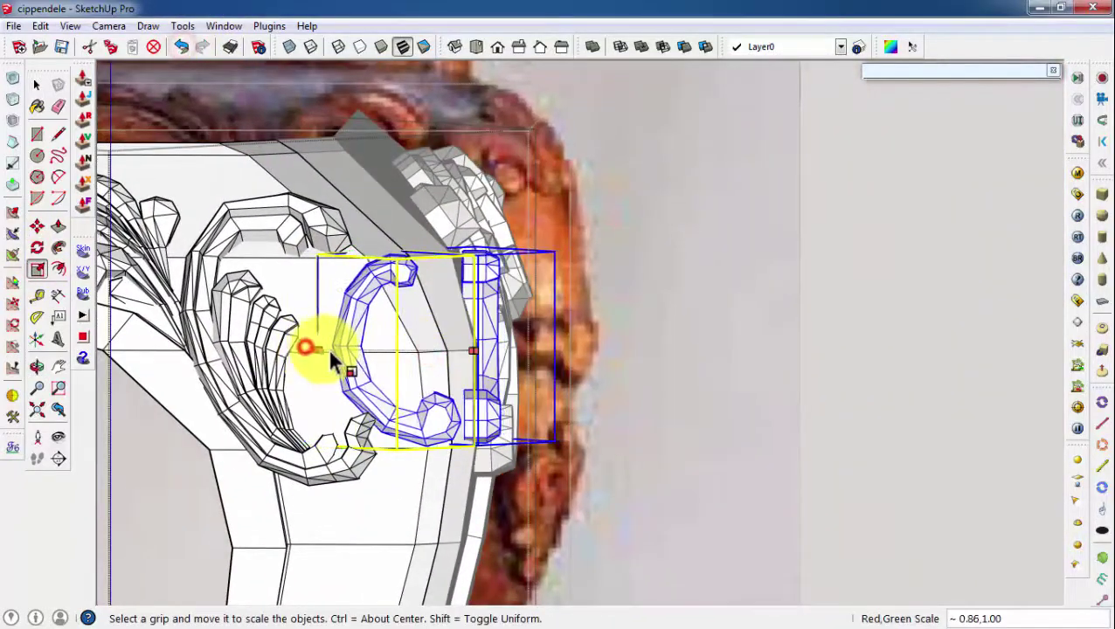
pyautogui.moveTo(335, 347)
pyautogui.mouseDown(button='middle')
pyautogui.moveTo(692, 391)
pyautogui.moveTo(259, 358)
pyautogui.moveTo(423, 423)
pyautogui.moveTo(445, 450)
pyautogui.mouseUp(button='middle')
pyautogui.scroll(3, 449, 457)
pyautogui.scroll(2, 381, 368)
# Start moving the scroll component, then cancel and return to Select
pyautogui.scroll(-2, 262, 323)
pyautogui.press('space')
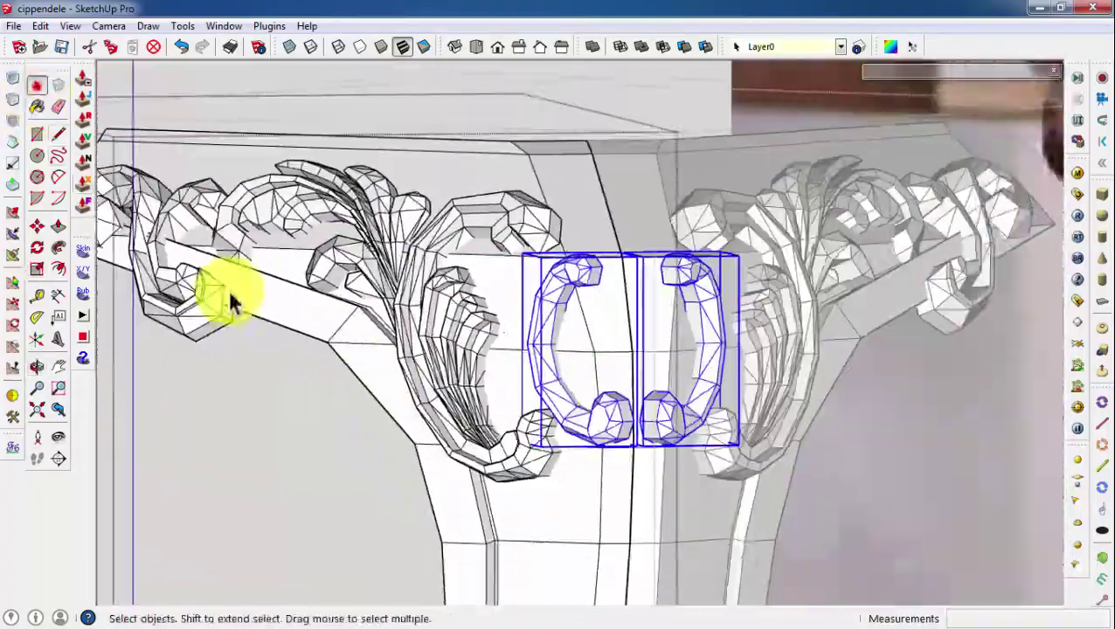
pyautogui.moveTo(232, 299)
pyautogui.mouseDown(button='middle')
pyautogui.moveTo(221, 333)
pyautogui.moveTo(299, 336)
pyautogui.mouseUp(button='middle')
pyautogui.press('m')
pyautogui.scroll(3, 366, 252)
pyautogui.click(351, 241)
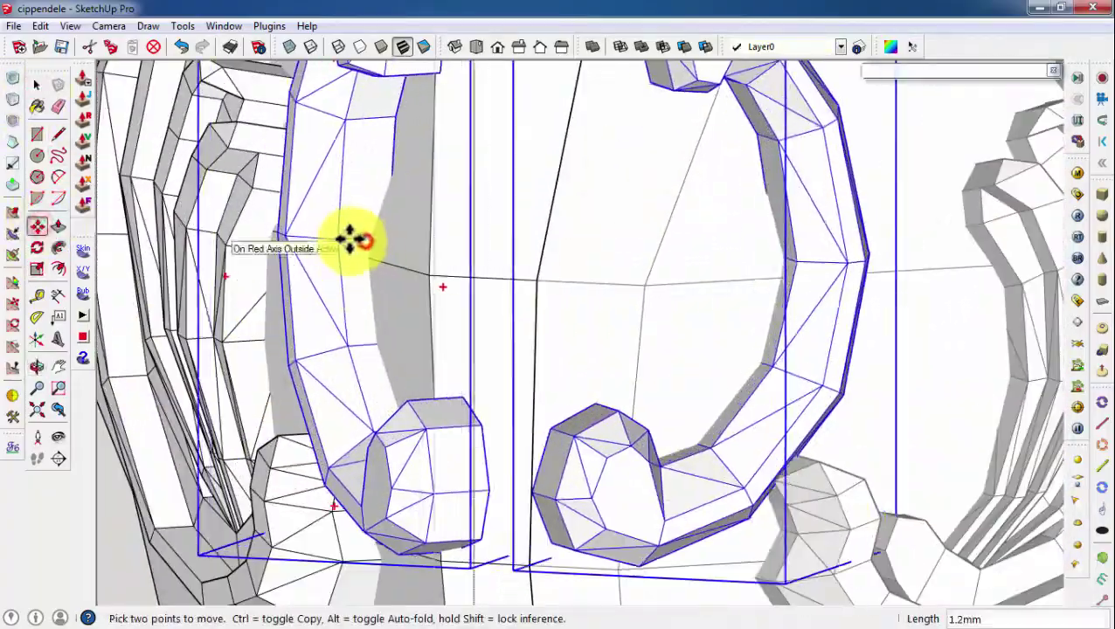
pyautogui.moveTo(348, 237)
pyautogui.mouseDown(button='middle')
pyautogui.moveTo(738, 343)
pyautogui.moveTo(331, 287)
pyautogui.mouseUp(button='middle')
pyautogui.click(38, 88)
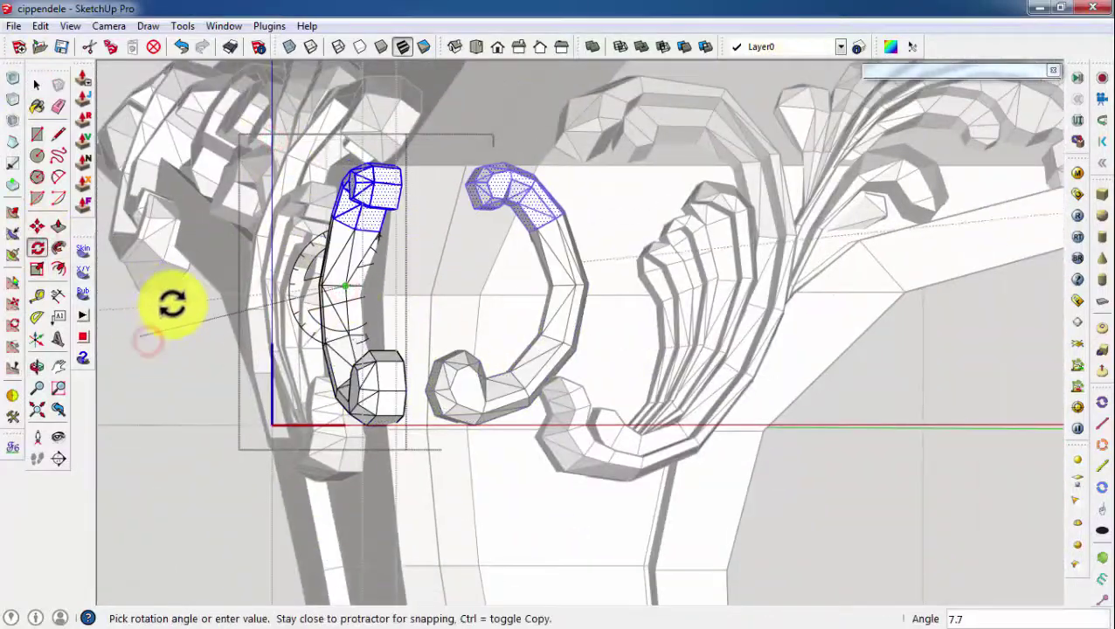
# Orbit and zoom around the two scroll ornaments to check their placement
pyautogui.moveTo(192, 297)
pyautogui.mouseDown(button='middle')
pyautogui.moveTo(498, 268)
pyautogui.moveTo(511, 282)
pyautogui.moveTo(393, 249)
pyautogui.mouseUp(button='middle')
pyautogui.press('space')
pyautogui.scroll(-2, 280, 266)
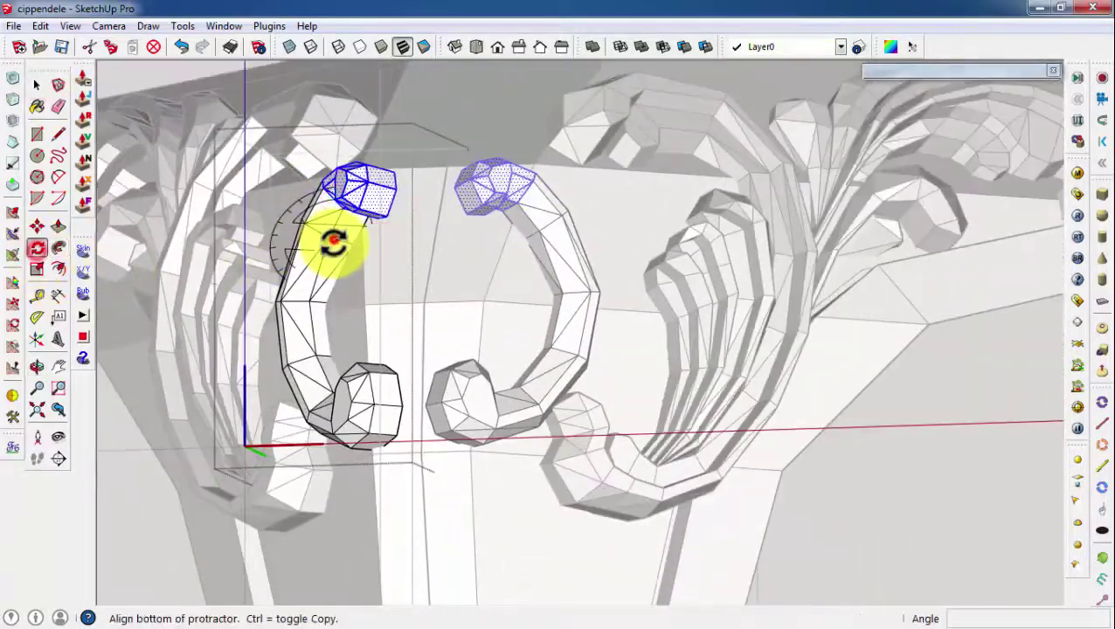
pyautogui.scroll(-3, 325, 249)
pyautogui.scroll(2, 157, 326)
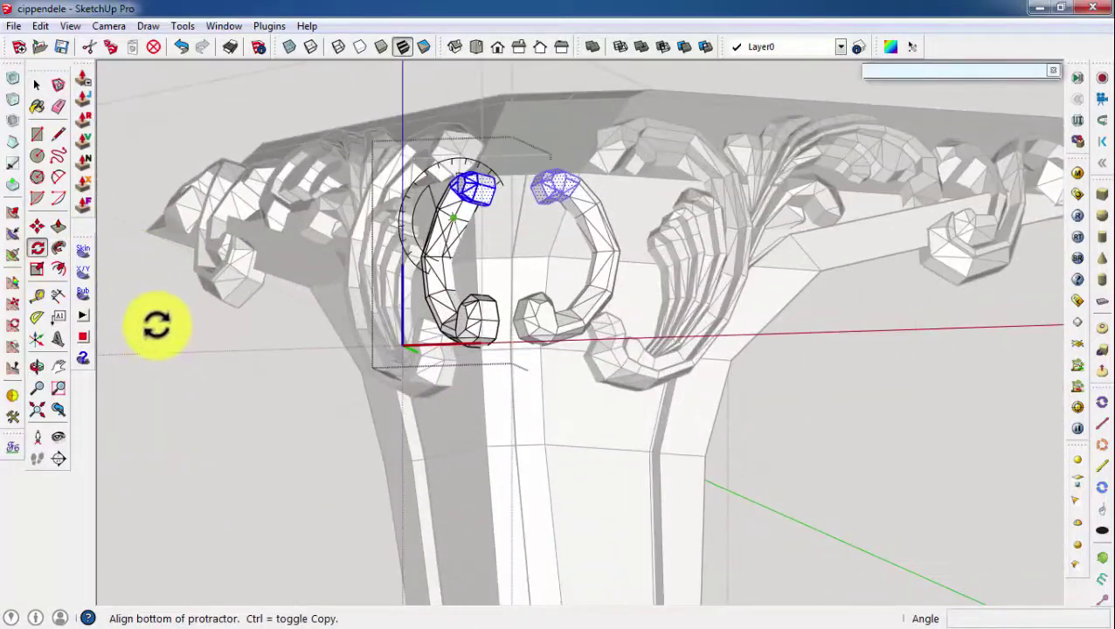
pyautogui.scroll(3, 453, 219)
pyautogui.scroll(-1, 453, 218)
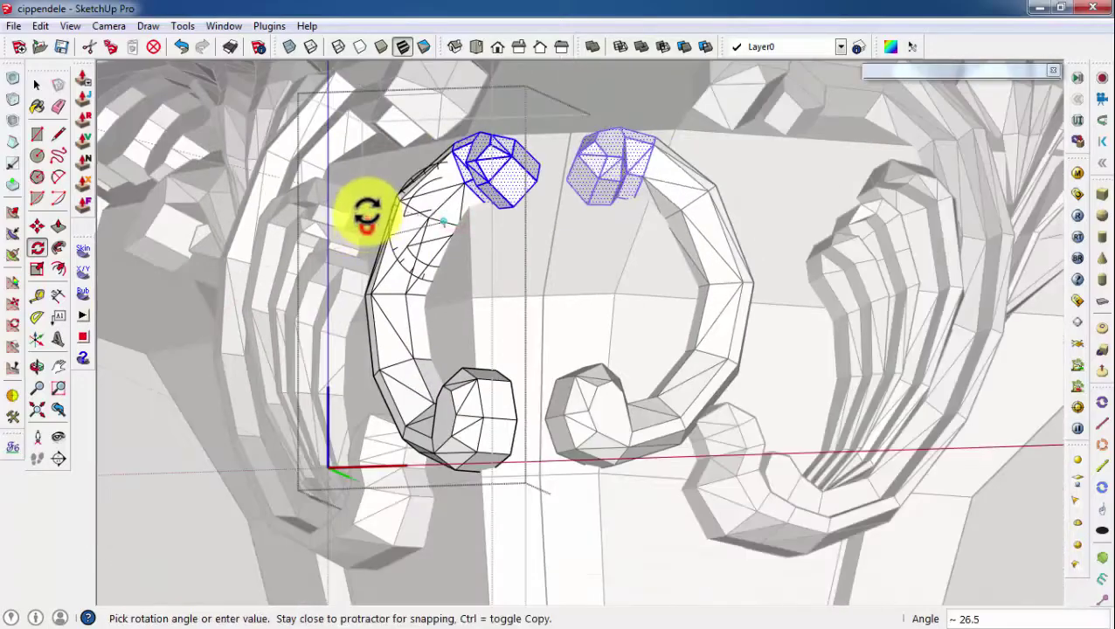
pyautogui.moveTo(367, 214); pyautogui.dragTo(505, 406, button='middle')
pyautogui.scroll(-5, 813, 358)
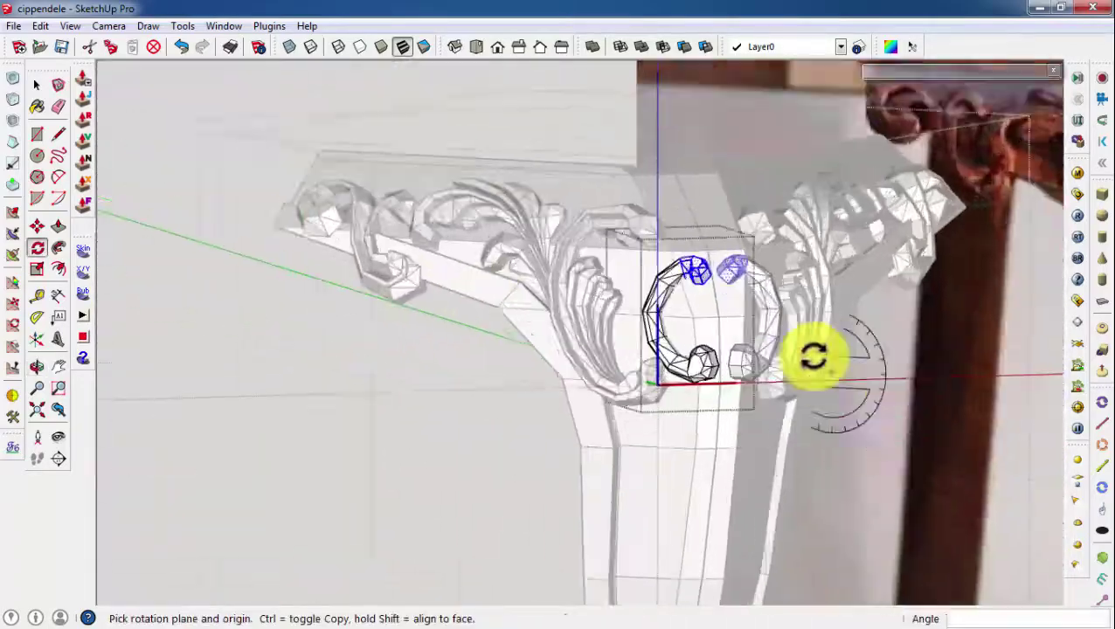
pyautogui.scroll(4, 812, 358)
pyautogui.moveTo(710, 331); pyautogui.dragTo(617, 356, button='middle')
pyautogui.scroll(2, 666, 278)
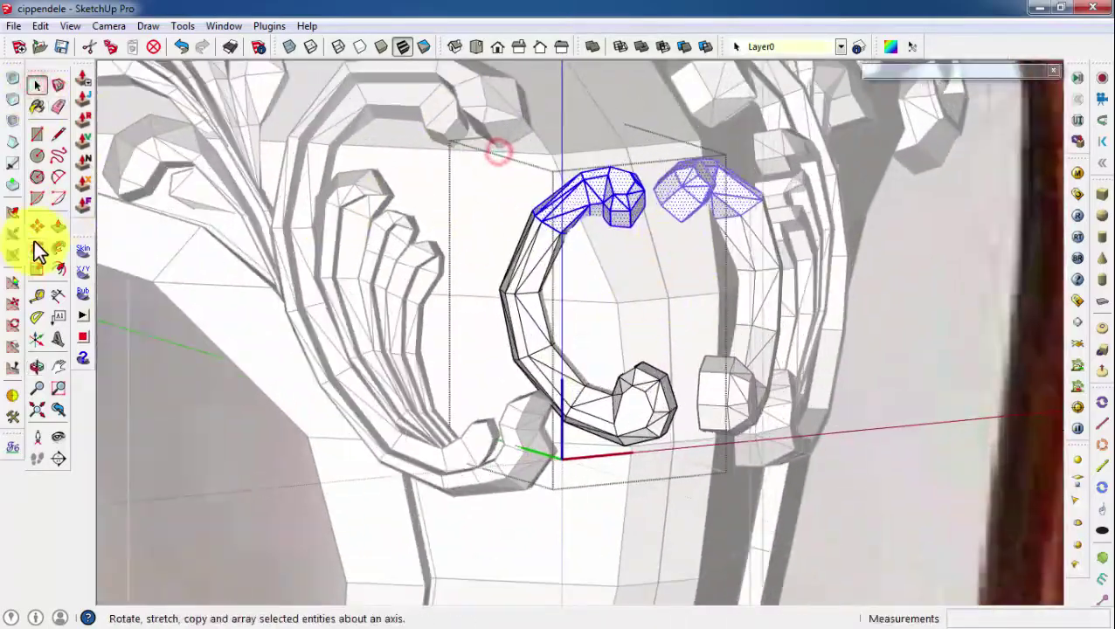
# Try rotating the ornament from its tip, then orbit until the reference photo leg shows alongside
pyautogui.click(36, 248)
pyautogui.click(678, 289)
pyautogui.press('Escape')
pyautogui.scroll(-2, 543, 293)
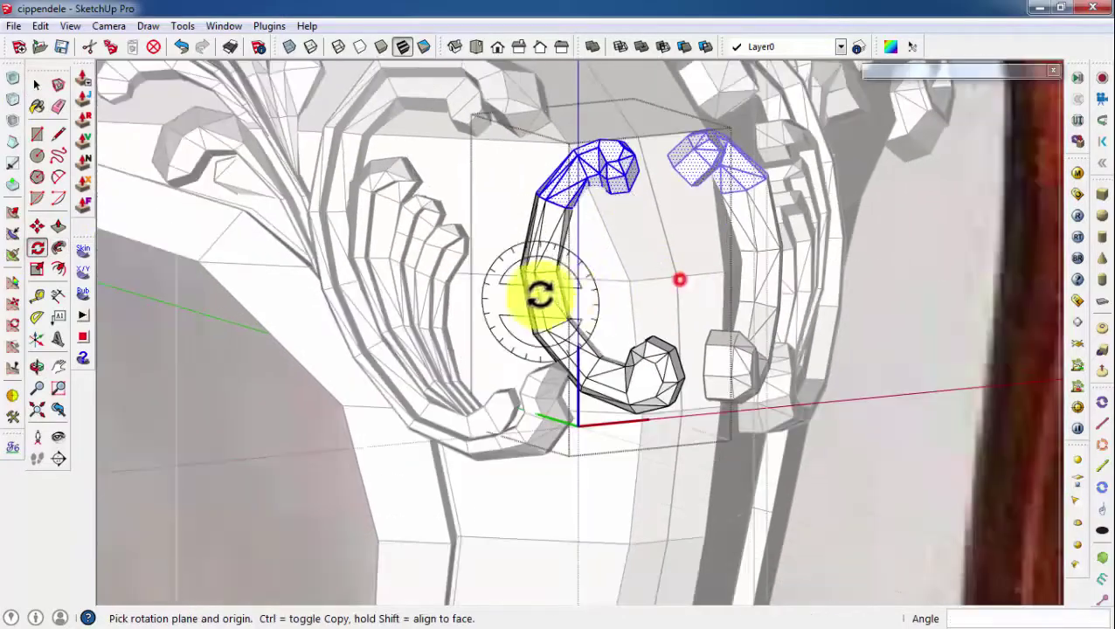
pyautogui.moveTo(543, 293)
pyautogui.mouseDown(button='middle')
pyautogui.moveTo(553, 296)
pyautogui.moveTo(648, 140)
pyautogui.mouseUp(button='middle')
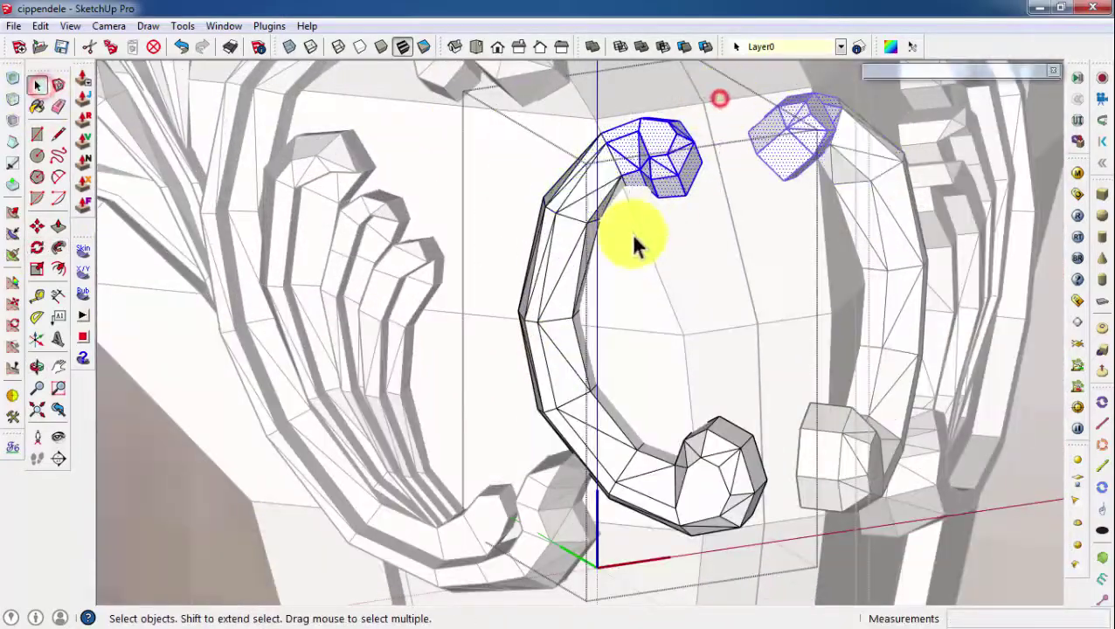
pyautogui.moveTo(673, 223)
pyautogui.mouseDown(button='middle')
pyautogui.moveTo(448, 12)
pyautogui.moveTo(590, 191)
pyautogui.moveTo(186, 308)
pyautogui.mouseUp(button='middle')
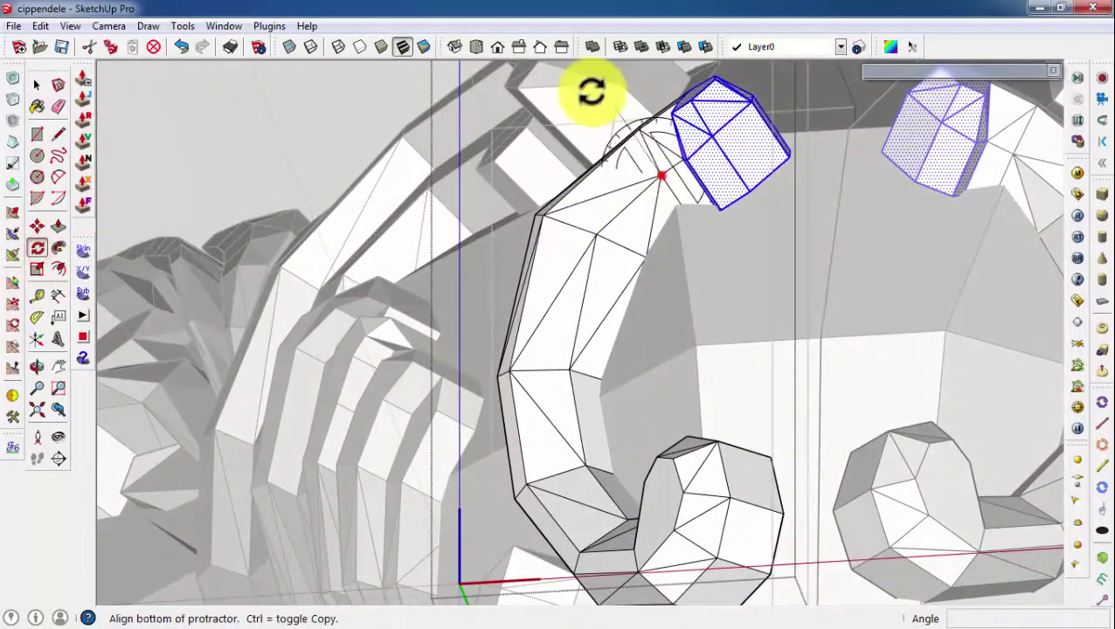
pyautogui.moveTo(591, 92); pyautogui.dragTo(348, 125, button='middle')
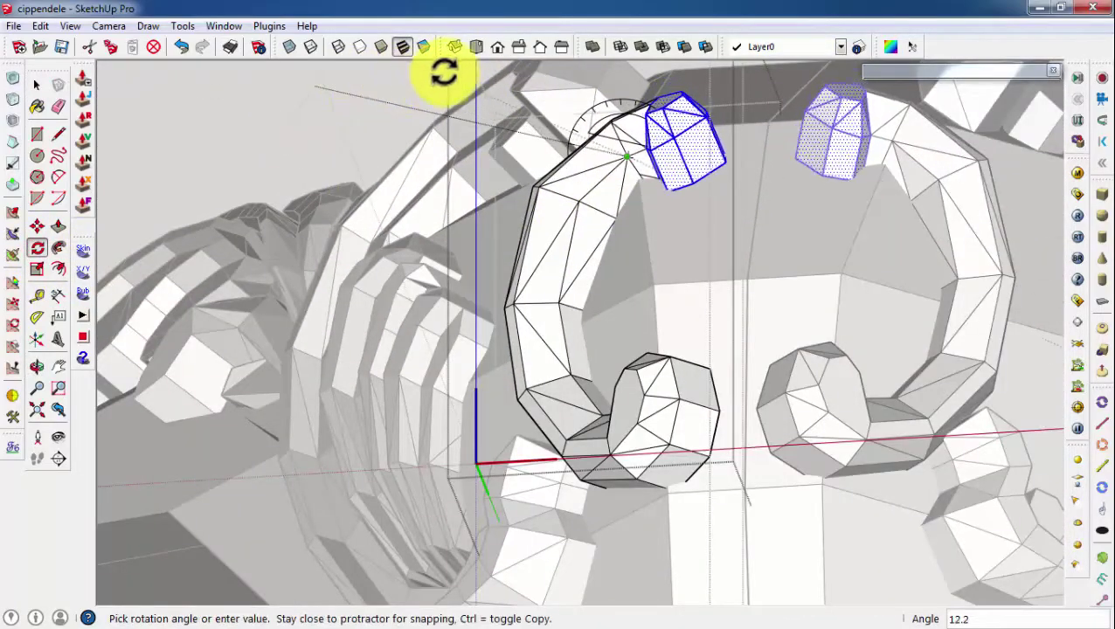
pyautogui.moveTo(444, 73)
pyautogui.mouseDown(button='middle')
pyautogui.moveTo(643, 462)
pyautogui.moveTo(627, 298)
pyautogui.moveTo(369, 302)
pyautogui.moveTo(697, 397)
pyautogui.moveTo(456, 296)
pyautogui.mouseUp(button='middle')
# Orbit around the leg, then switch to the Front standard view
pyautogui.press('space')
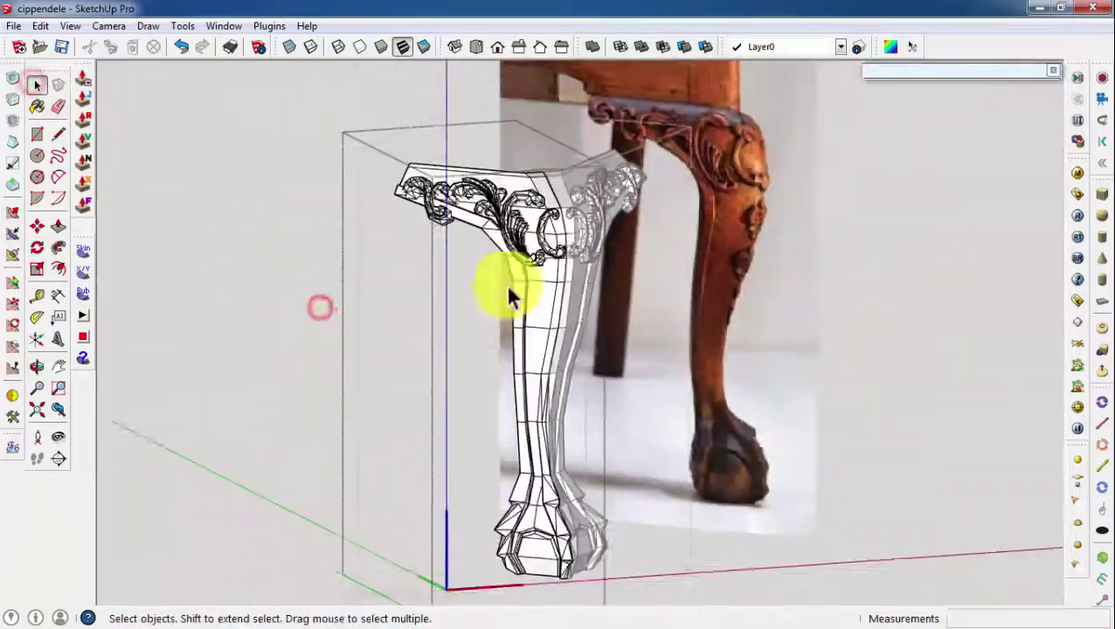
pyautogui.scroll(3, 511, 298)
pyautogui.scroll(-5, 473, 249)
pyautogui.moveTo(431, 323)
pyautogui.mouseDown(button='middle')
pyautogui.moveTo(335, 242)
pyautogui.moveTo(383, 150)
pyautogui.mouseUp(button='middle')
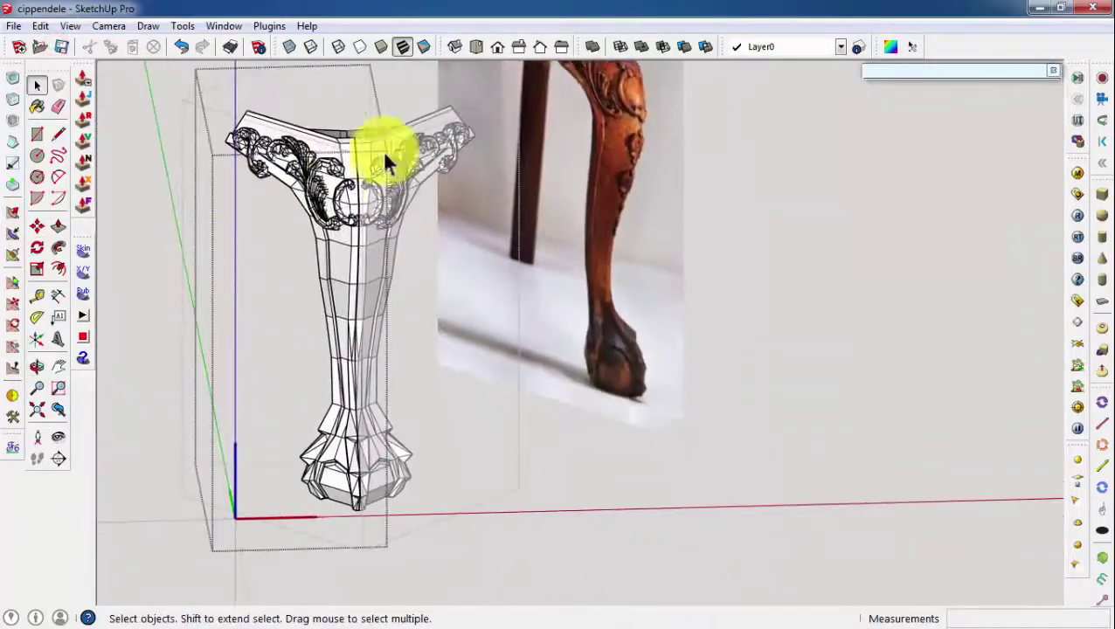
pyautogui.scroll(3, 384, 155)
pyautogui.moveTo(388, 219); pyautogui.dragTo(361, 237, button='middle')
pyautogui.scroll(-5, 411, 241)
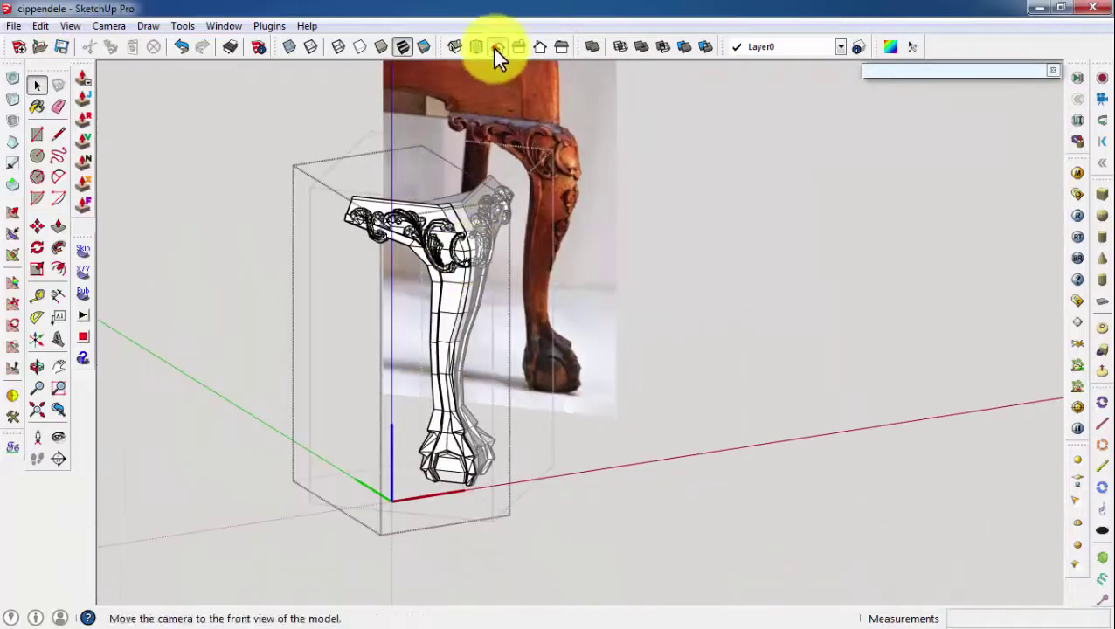
pyautogui.click(497, 49)
# Hide the leg model and zoom in on the photo's knee carving
pyautogui.rightClick(437, 300)
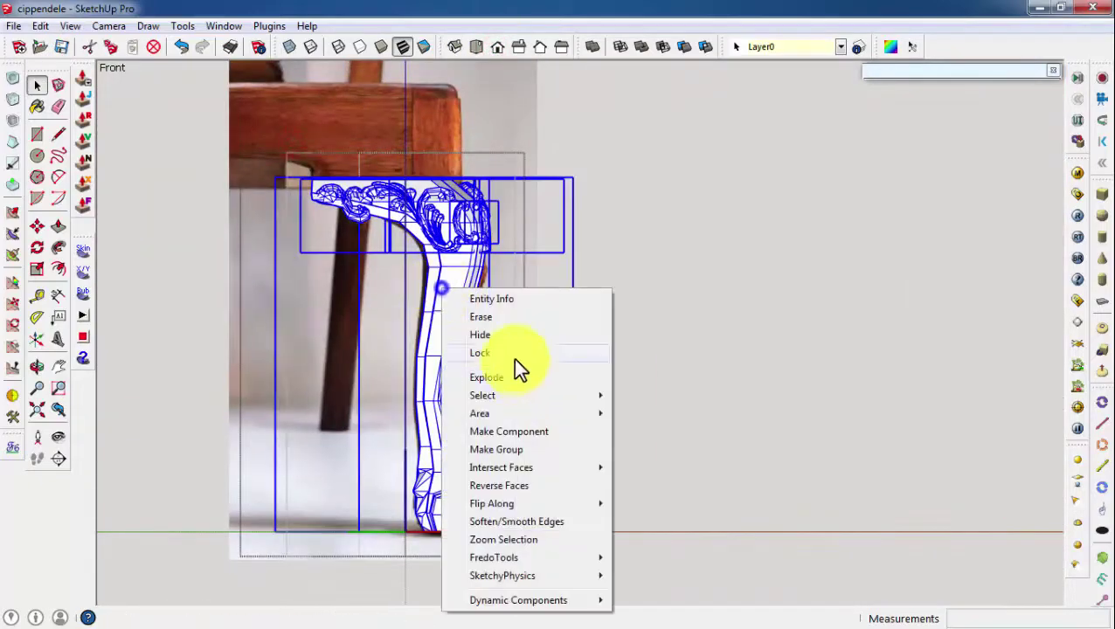
pyautogui.click(510, 341)
pyautogui.scroll(2, 495, 211)
pyautogui.scroll(3, 555, 218)
# Draw a tracing rectangle of about 60.9mm by 51.7mm over the knee carving and turn on X-ray
pyautogui.click(38, 137)
pyautogui.click(373, 138)
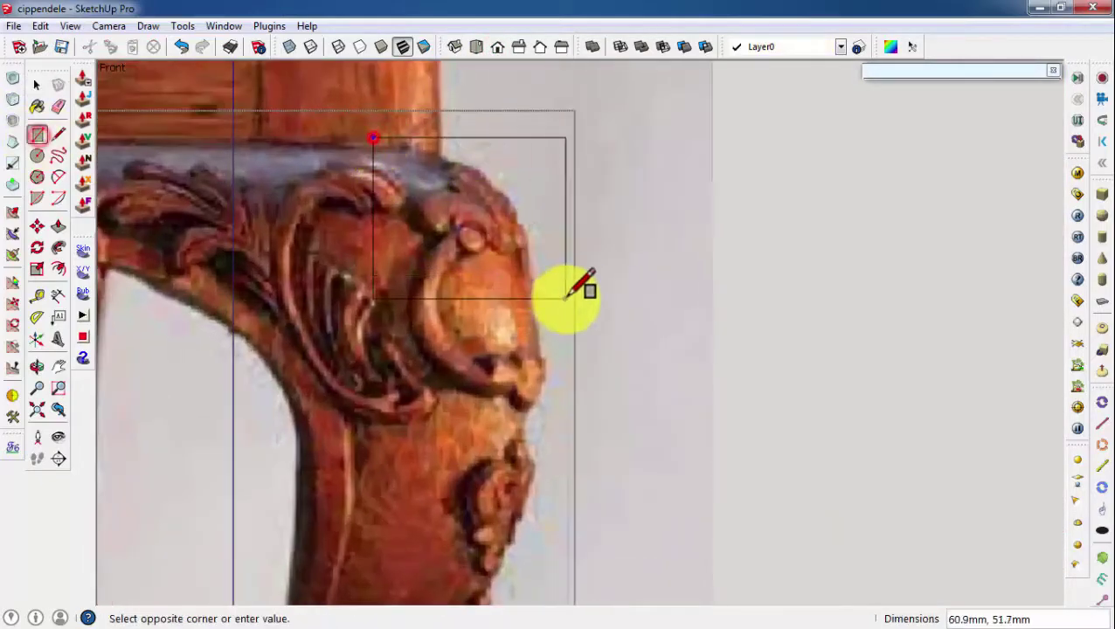
pyautogui.click(575, 287)
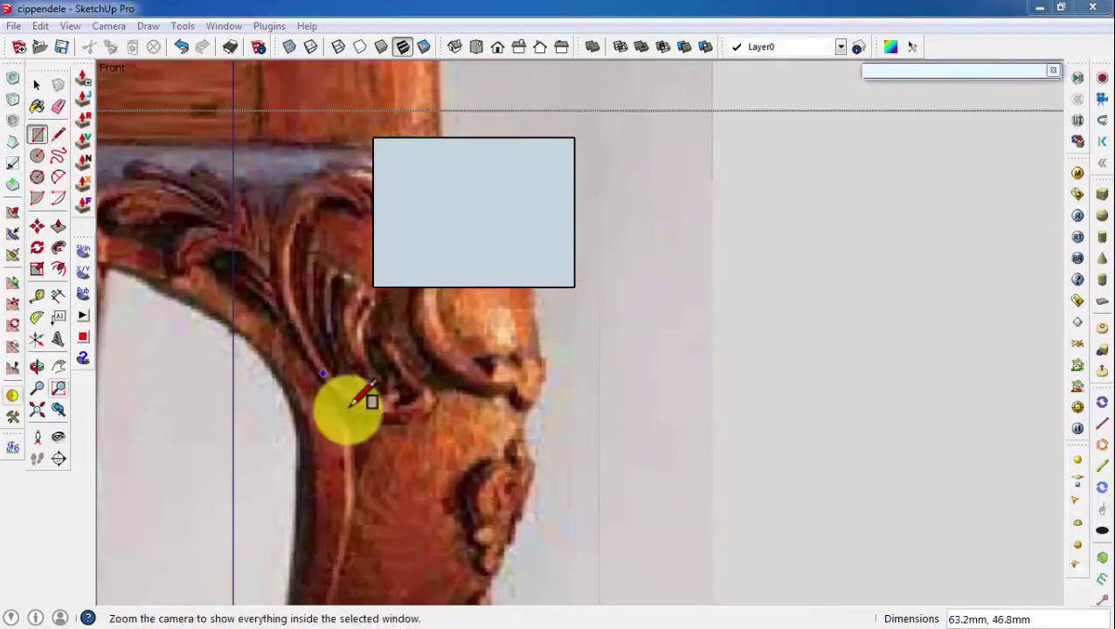
pyautogui.press('x')
# Split the rectangle down its middle with a vertical line from top edge to bottom edge
pyautogui.click(58, 135)
pyautogui.scroll(1, 428, 262)
pyautogui.scroll(2, 448, 279)
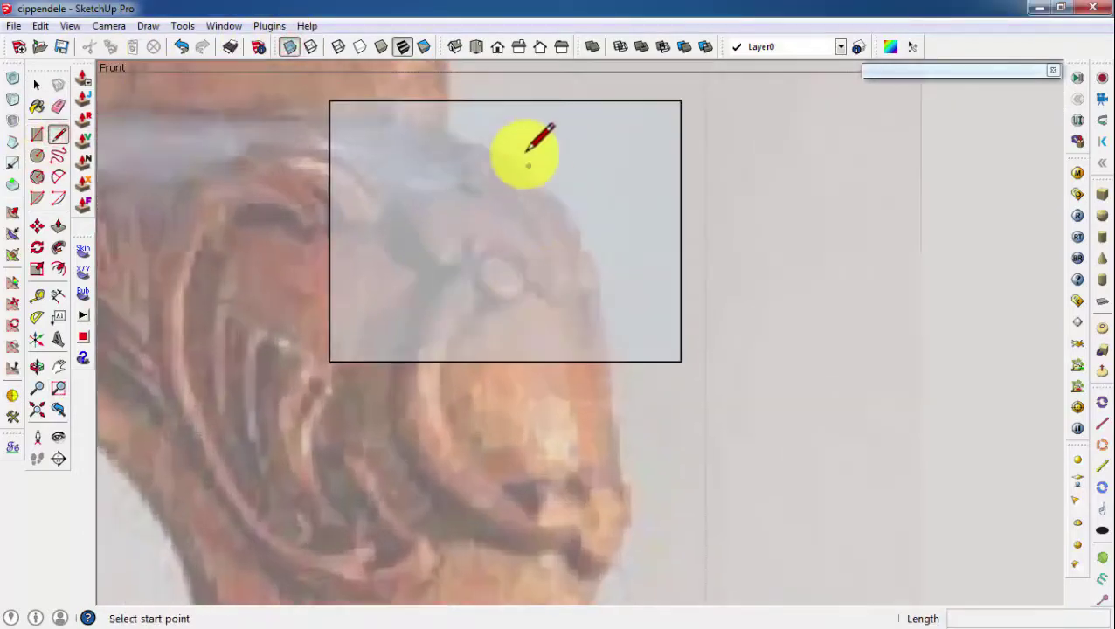
pyautogui.click(508, 101)
pyautogui.click(508, 361)
pyautogui.scroll(2, 477, 148)
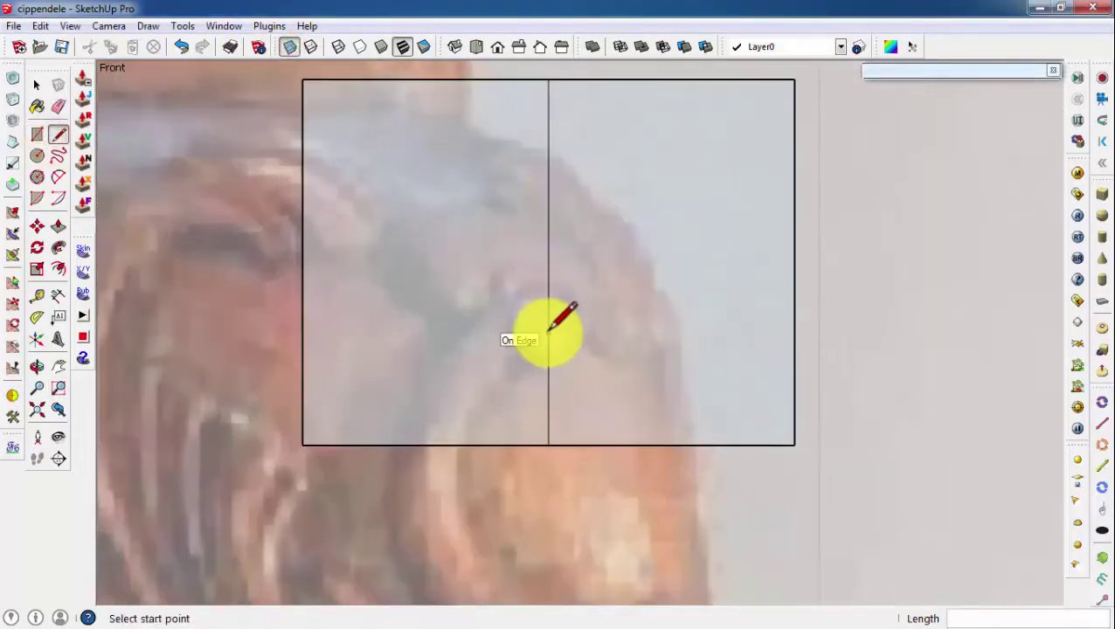
pyautogui.scroll(1, 537, 371)
# Trace the scroll outline from the dividing line down and to the left in straight segments
pyautogui.click(550, 361)
pyautogui.click(510, 349)
pyautogui.scroll(1, 511, 350)
pyautogui.click(487, 303)
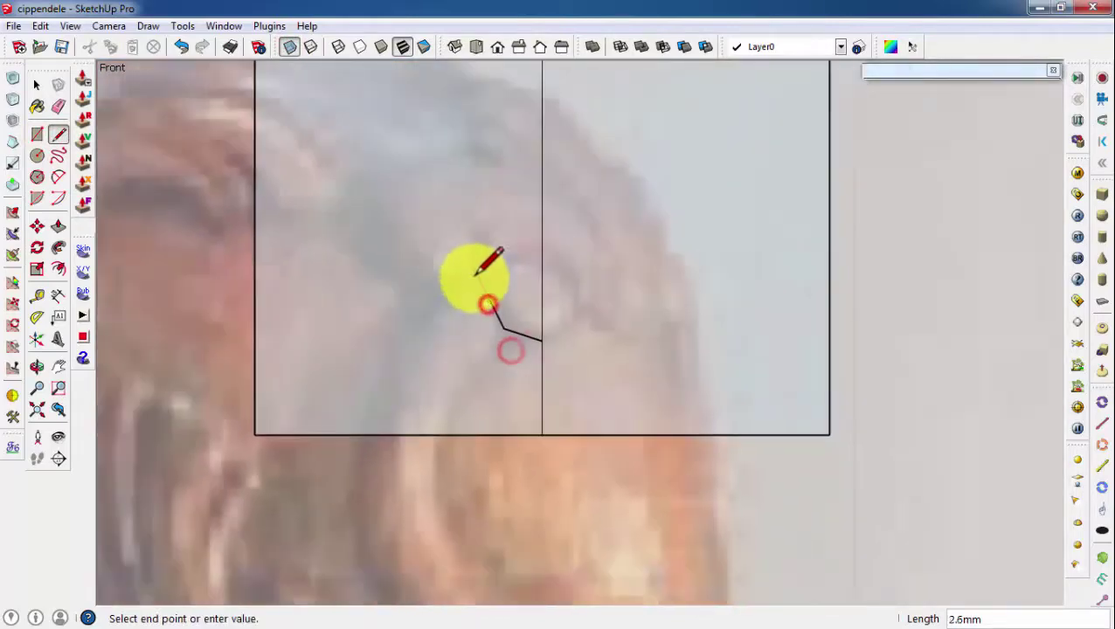
pyautogui.scroll(1, 450, 263)
pyautogui.click(454, 254)
pyautogui.scroll(-1, 378, 281)
pyautogui.scroll(1, 385, 272)
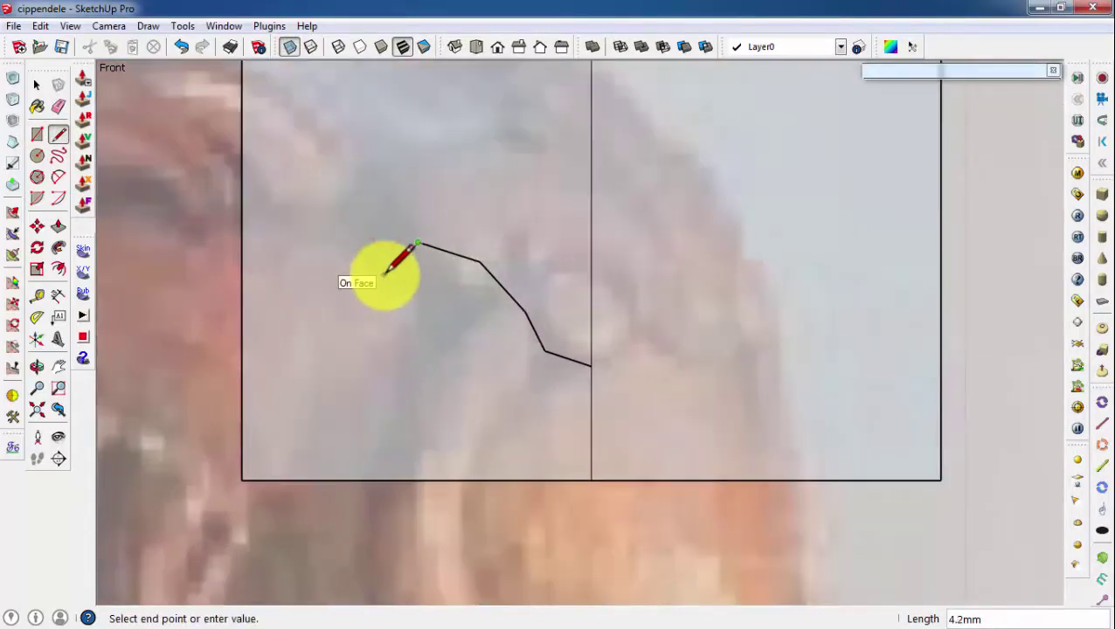
pyautogui.click(384, 265)
pyautogui.scroll(1, 385, 265)
pyautogui.click(373, 303)
pyautogui.click(305, 331)
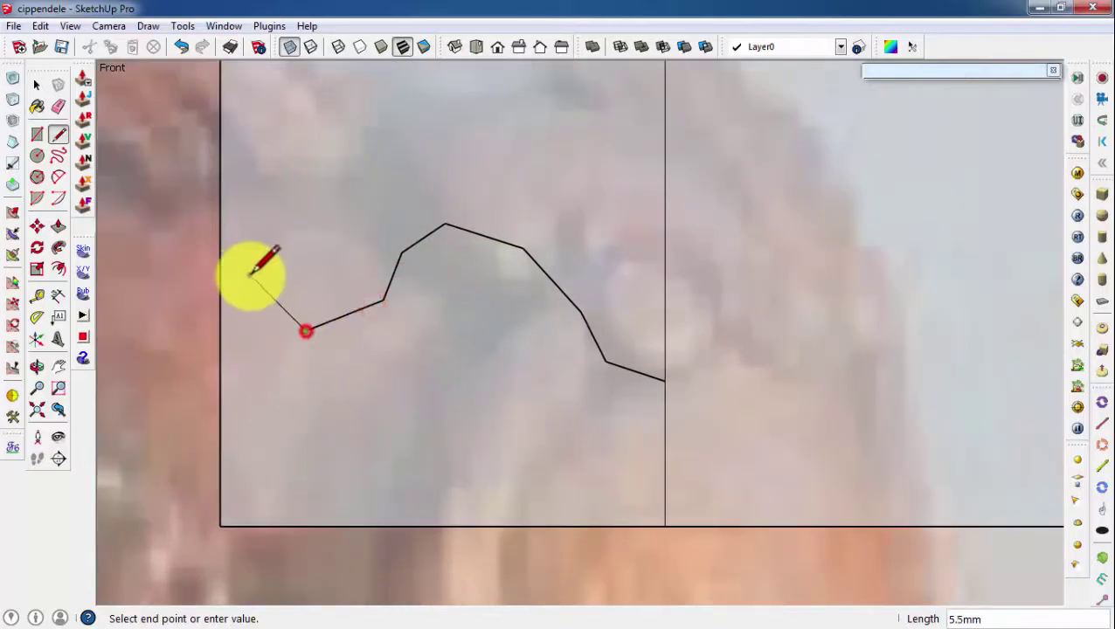
pyautogui.click(250, 284)
pyautogui.scroll(1, 258, 202)
# Continue the outline back up through the scroll's upper curl, ending on the dividing line
pyautogui.click(246, 204)
pyautogui.scroll(-4, 328, 157)
pyautogui.click(311, 150)
pyautogui.scroll(1, 349, 157)
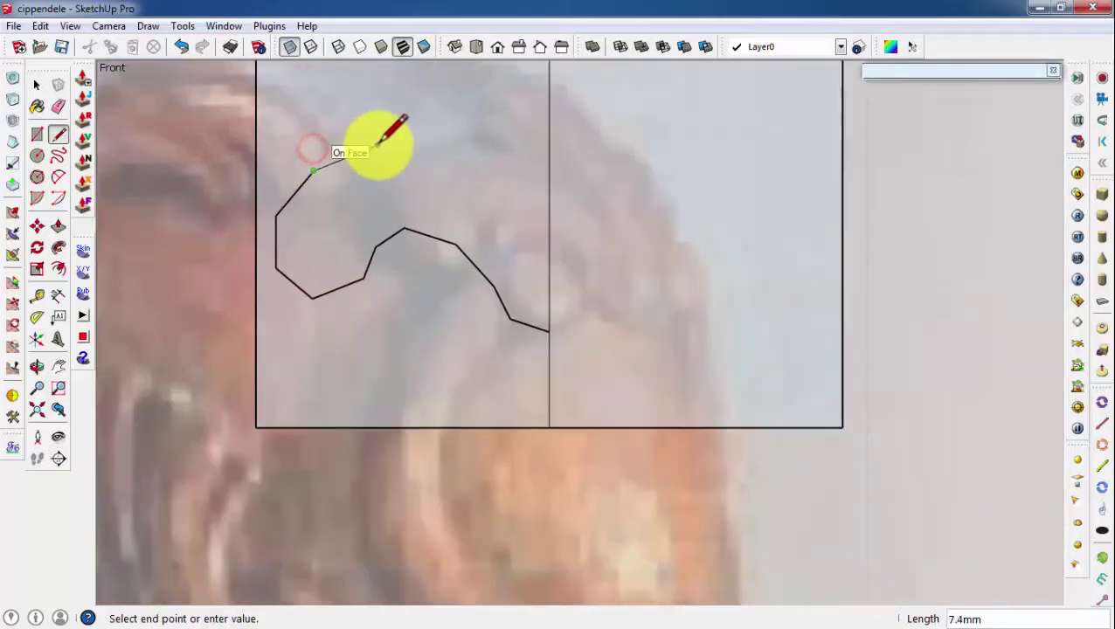
pyautogui.click(377, 145)
pyautogui.scroll(1, 453, 167)
pyautogui.click(452, 167)
pyautogui.scroll(-2, 472, 218)
pyautogui.scroll(2, 498, 253)
pyautogui.click(490, 315)
pyautogui.click(490, 264)
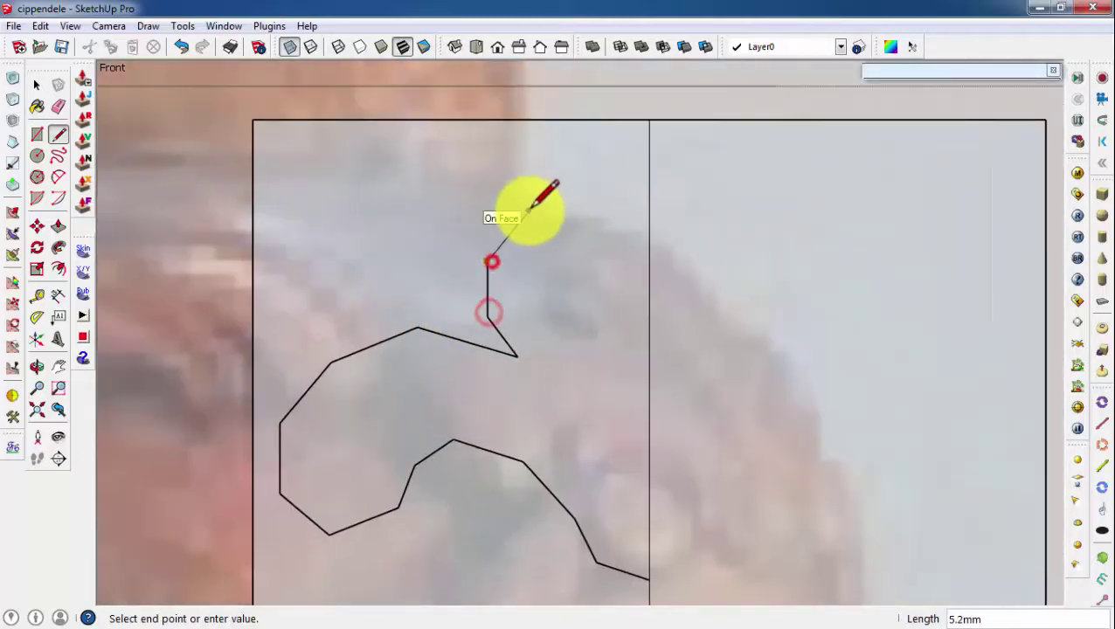
pyautogui.click(529, 211)
pyautogui.scroll(1, 570, 223)
pyautogui.click(570, 229)
pyautogui.scroll(-1, 577, 201)
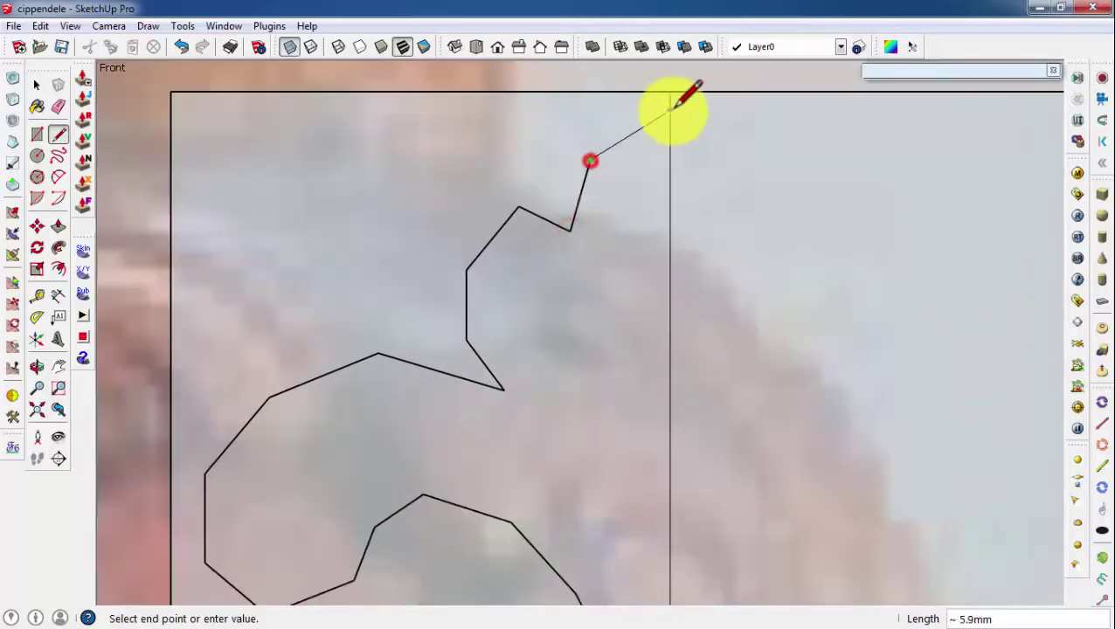
pyautogui.click(671, 109)
pyautogui.scroll(-3, 603, 349)
pyautogui.scroll(1, 515, 421)
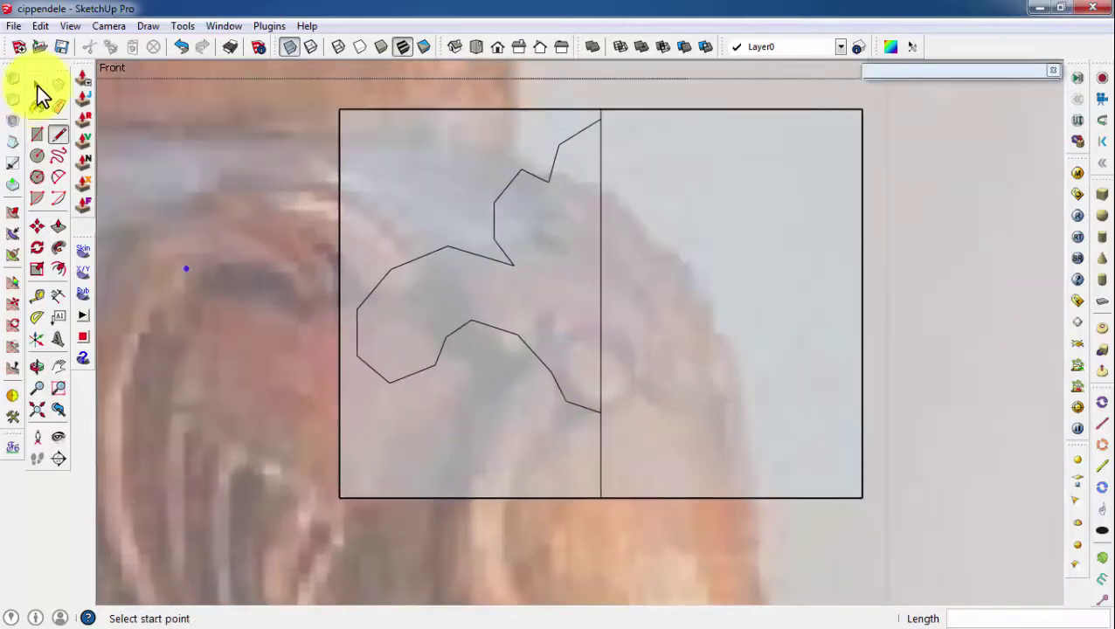
# Pick the Move tool for repositioning the traced shape
pyautogui.click(54, 233)
pyautogui.scroll(1, 470, 247)
pyautogui.scroll(-1, 323, 267)
pyautogui.scroll(1, 399, 249)
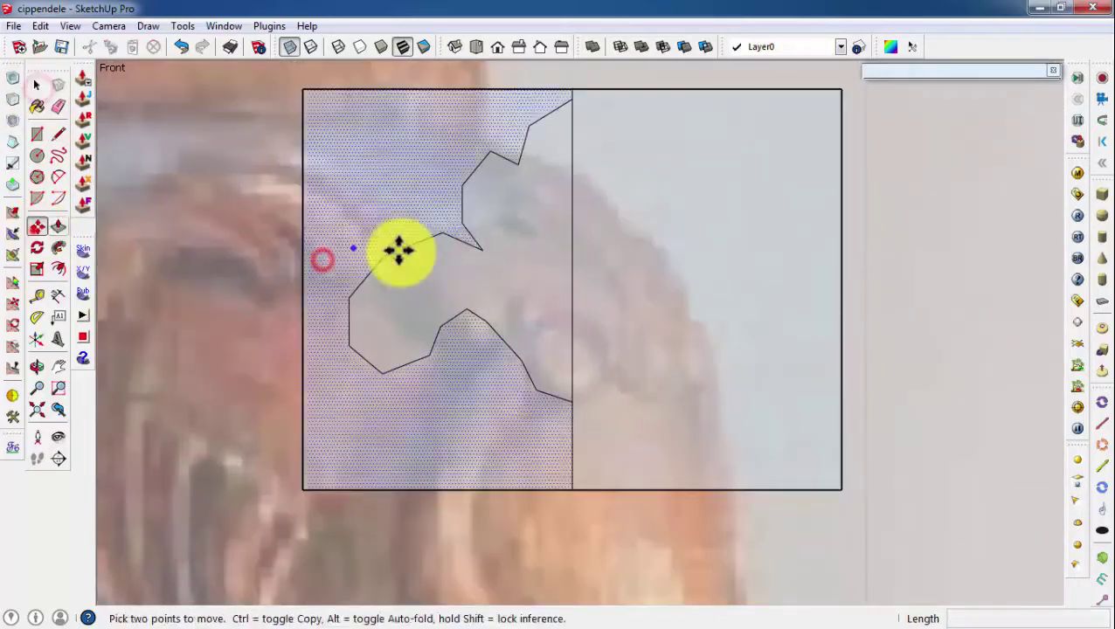
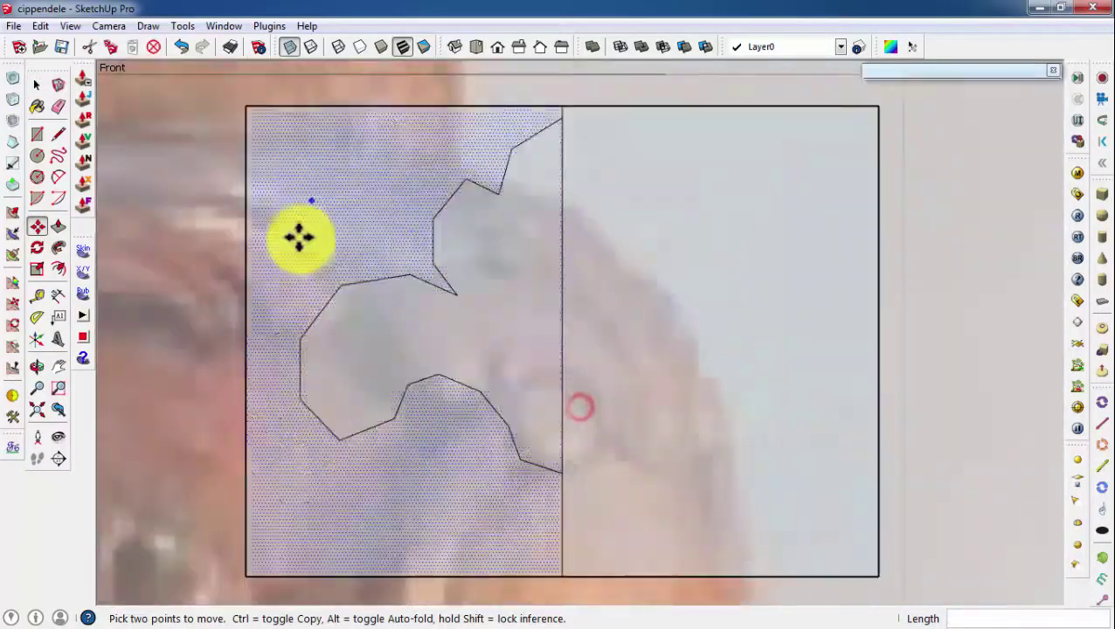
# Move a corner of the outline so it snaps onto the dividing line
pyautogui.scroll(-1, 487, 438)
pyautogui.scroll(3, 477, 358)
pyautogui.click(486, 364)
pyautogui.scroll(1, 477, 358)
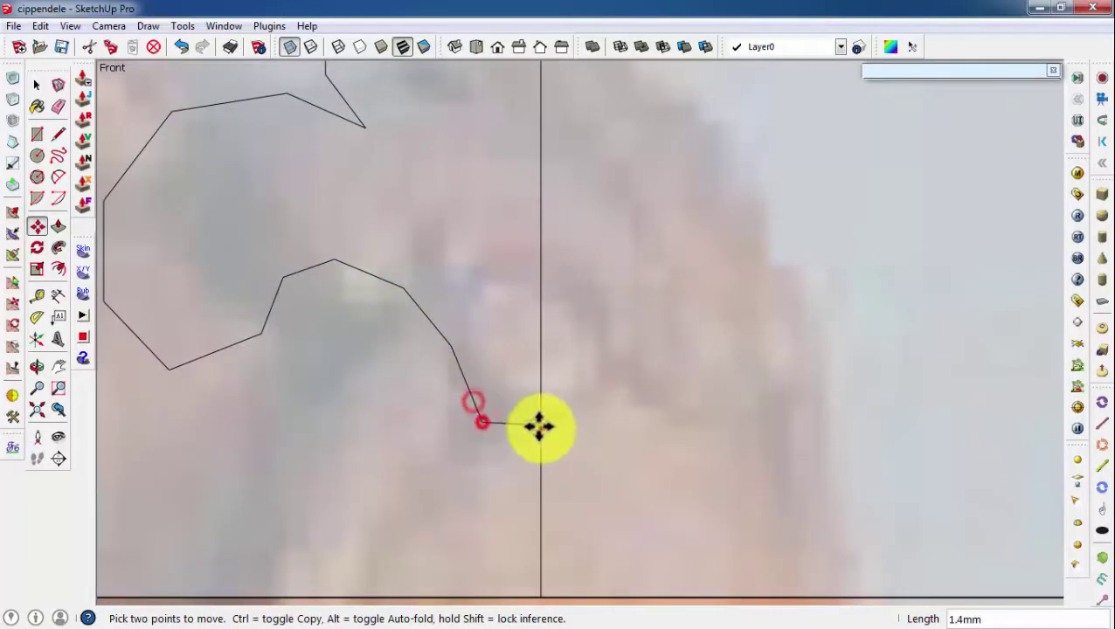
pyautogui.click(539, 426)
pyautogui.scroll(-3, 489, 429)
pyautogui.moveTo(475, 434); pyautogui.dragTo(336, 443, button='middle')
# Erase the stray edges left around the flat outline
pyautogui.click(58, 106)
pyautogui.scroll(3, 419, 464)
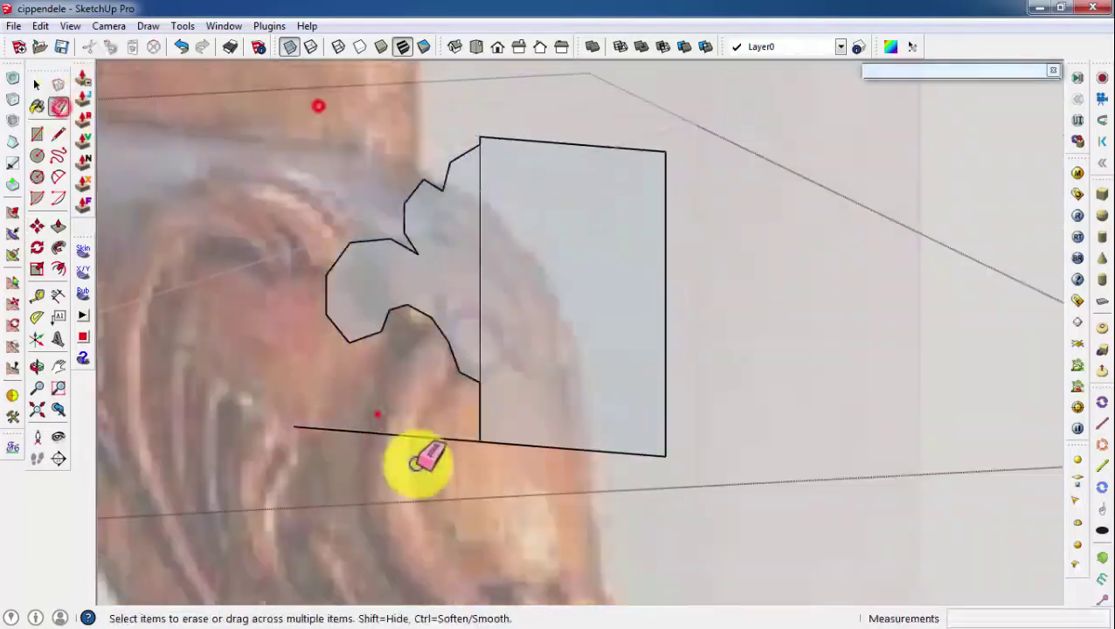
pyautogui.moveTo(628, 155); pyautogui.dragTo(460, 282, button='middle')
# Push/Pull the outline face 10 mm into a solid block and turn X-ray off
pyautogui.press('p')
pyautogui.click(385, 309)
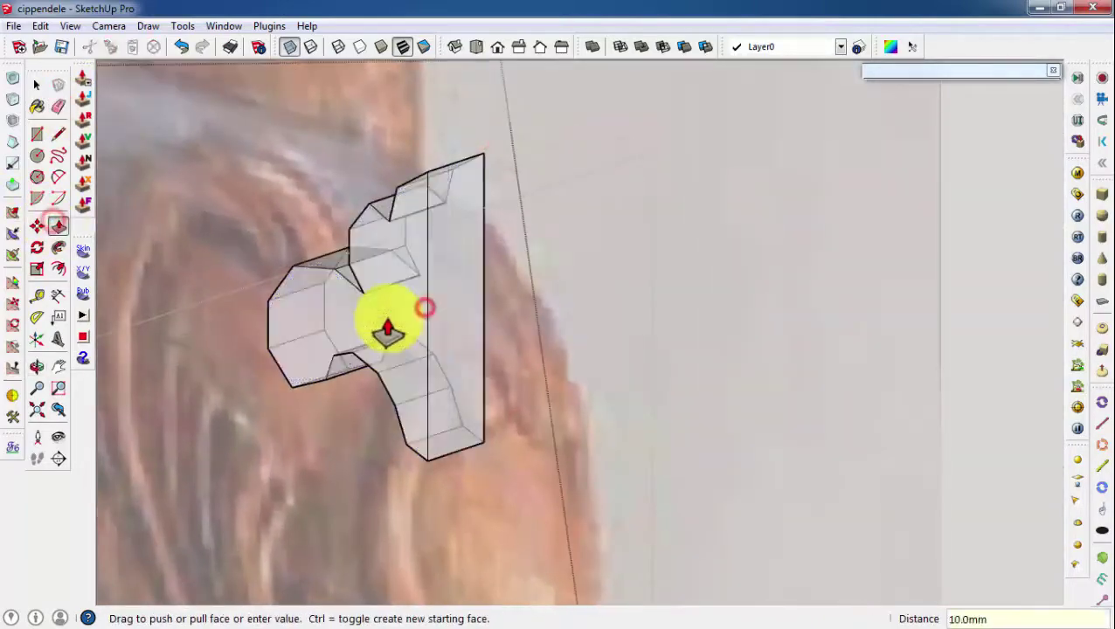
pyautogui.click(385, 331)
pyautogui.click(291, 52)
pyautogui.scroll(3, 353, 303)
# Draw a dividing line across the scroll face around the curl
pyautogui.scroll(-2, 575, 266)
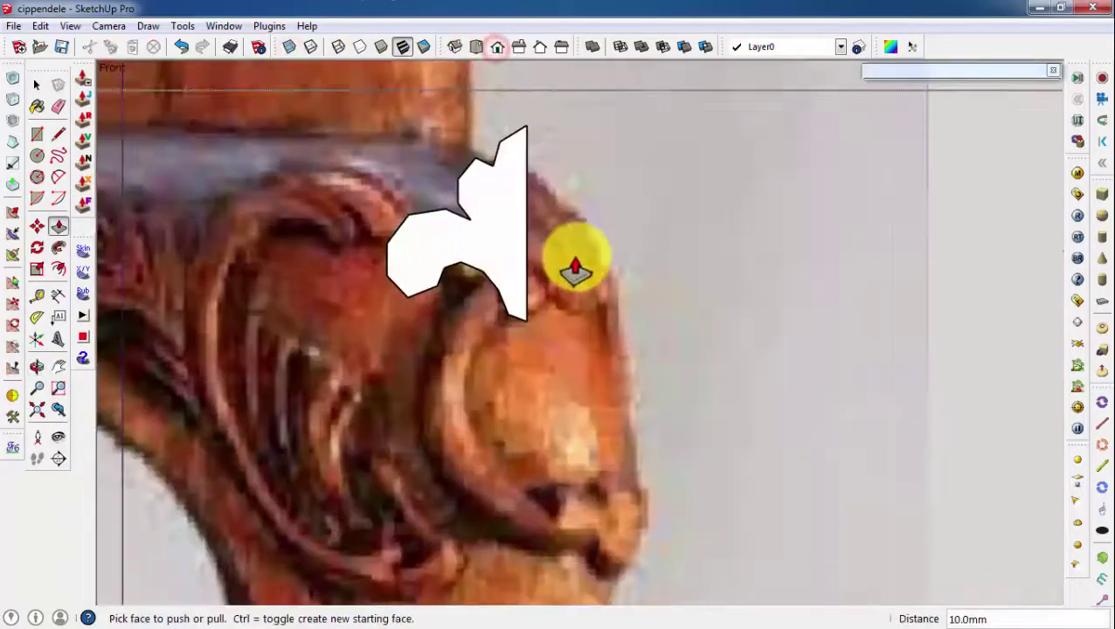
pyautogui.scroll(2, 422, 195)
pyautogui.press('l')
pyautogui.click(422, 196)
pyautogui.scroll(1, 505, 291)
pyautogui.scroll(1, 533, 384)
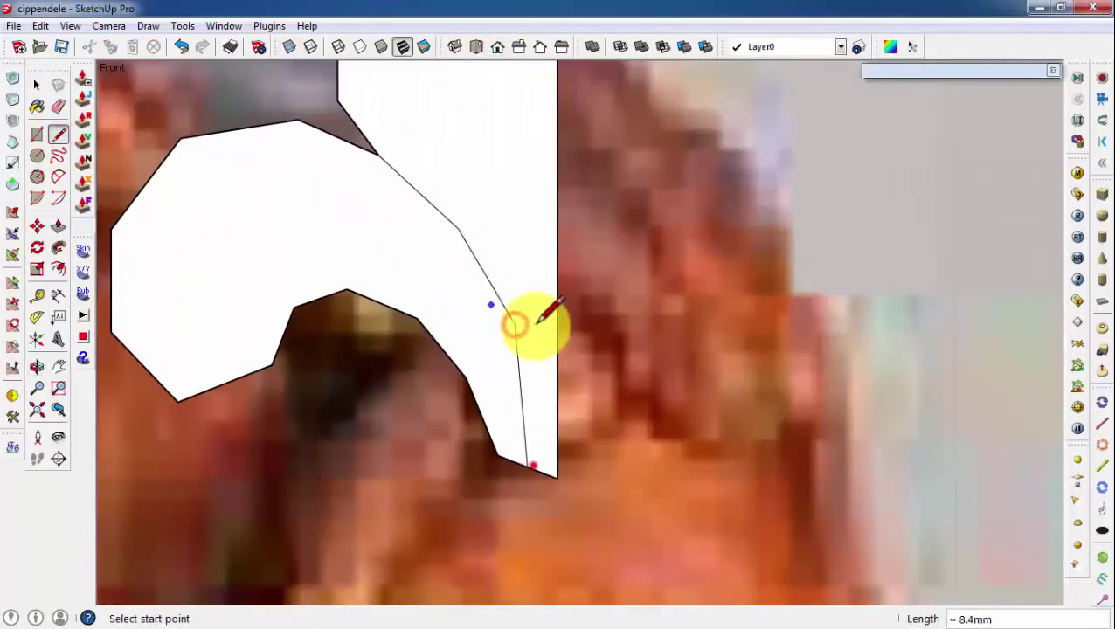
pyautogui.scroll(-2, 516, 325)
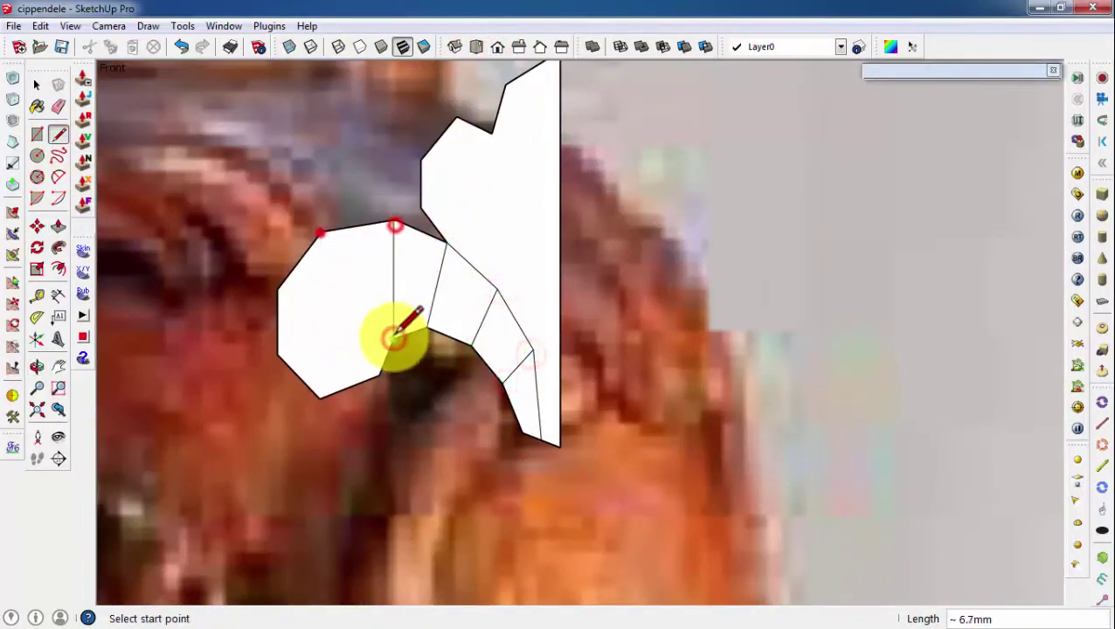
pyautogui.press('Escape')
pyautogui.scroll(-1, 461, 224)
# Draw an edge down the leaf to its bottom tip, fixed along the inner edge
pyautogui.click(429, 218)
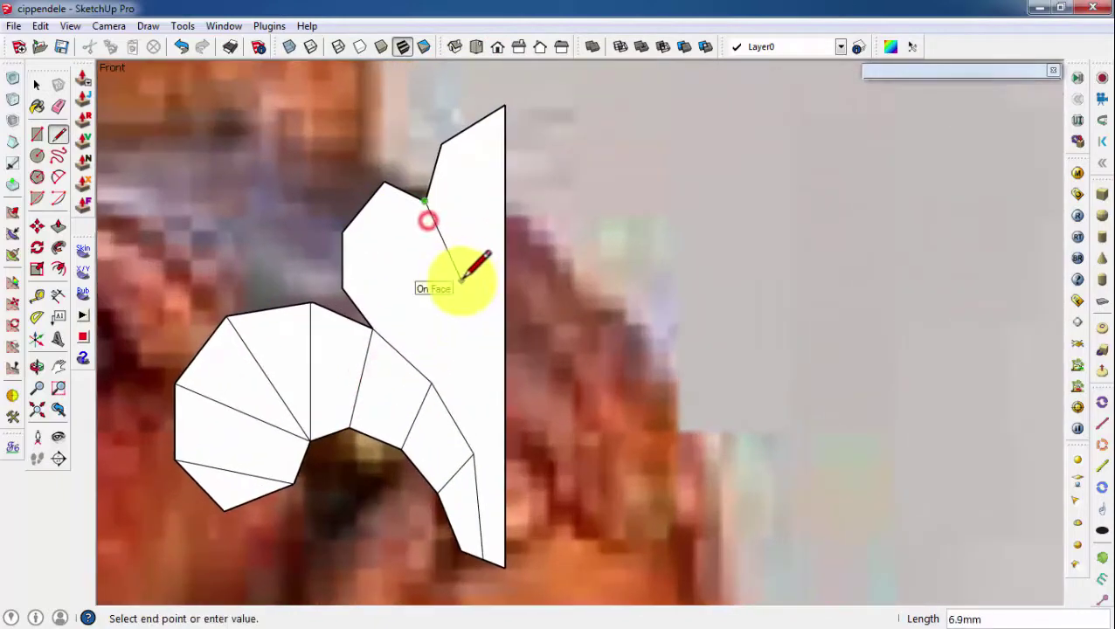
pyautogui.scroll(1, 473, 256)
pyautogui.scroll(1, 485, 335)
pyautogui.scroll(-1, 493, 453)
pyautogui.click(483, 523)
pyautogui.scroll(1, 482, 523)
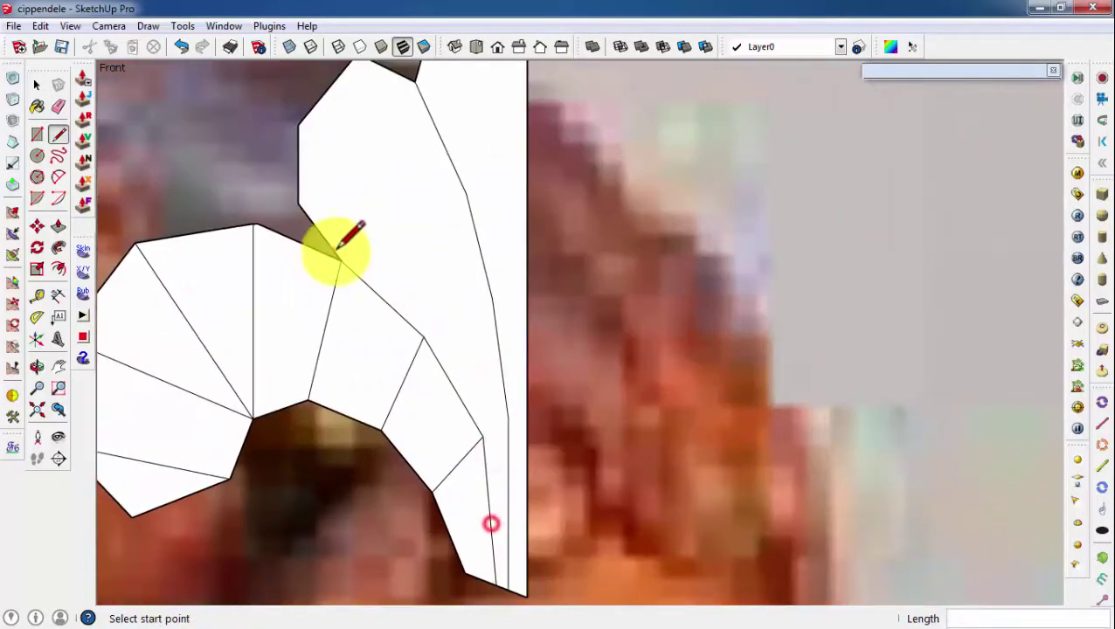
pyautogui.scroll(1, 395, 288)
pyautogui.click(440, 342)
pyautogui.scroll(-1, 510, 449)
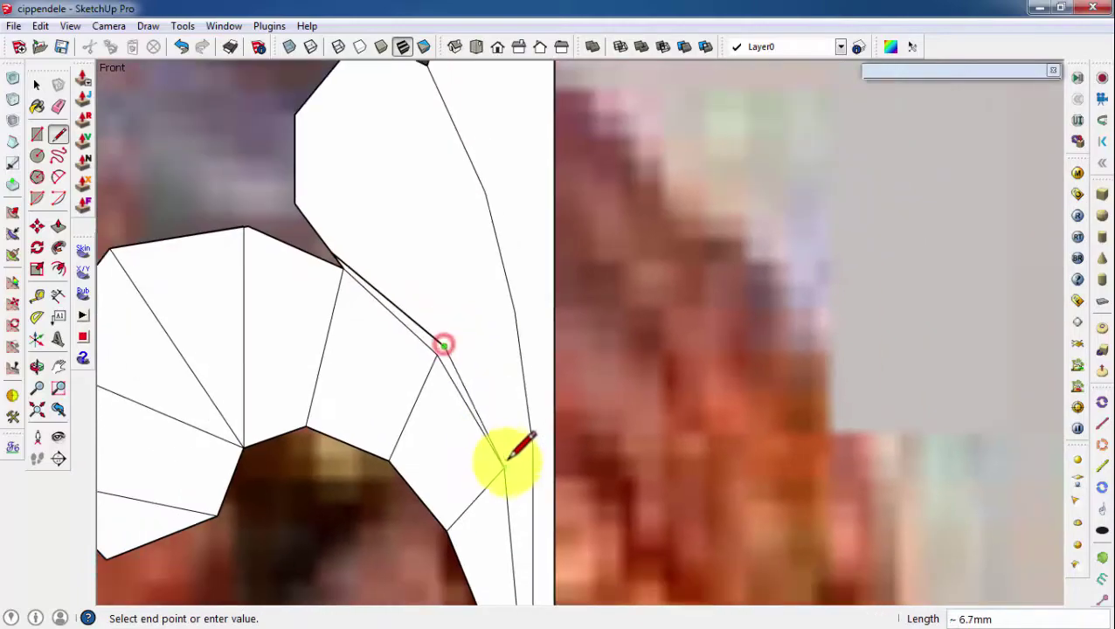
pyautogui.scroll(3, 349, 274)
# Commit the recessed edge strip along the scroll's inner edge
pyautogui.click(296, 220)
pyautogui.scroll(-2, 349, 261)
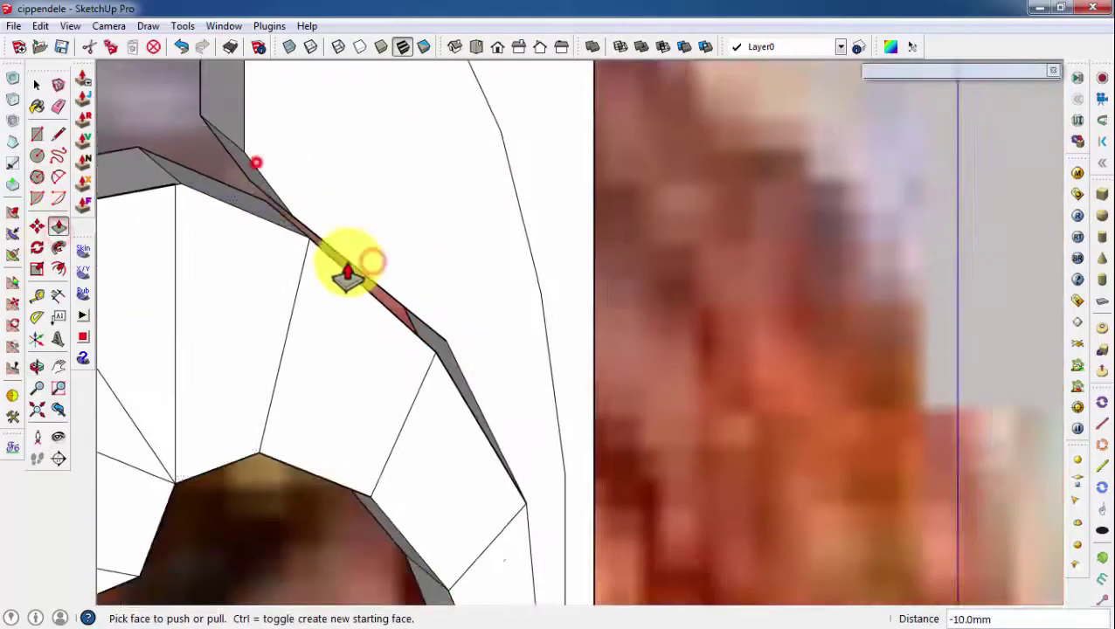
pyautogui.moveTo(349, 261); pyautogui.dragTo(478, 304, button='middle')
pyautogui.scroll(1, 478, 304)
# Draw a new line across the leaf face ending at its bottom tip
pyautogui.click(57, 134)
pyautogui.scroll(2, 463, 188)
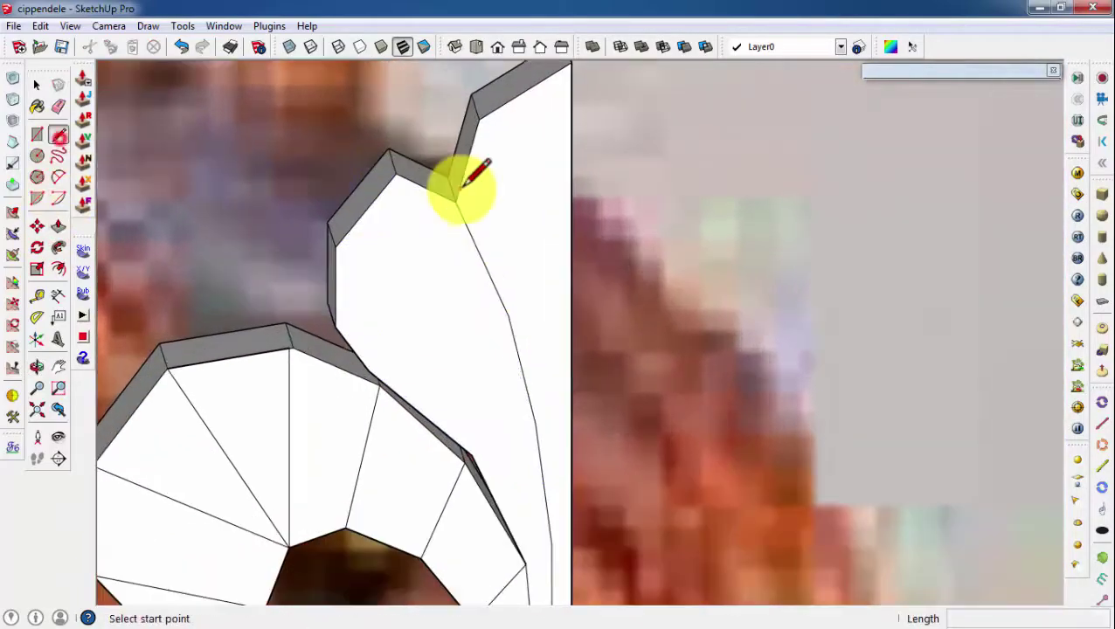
pyautogui.click(518, 310)
pyautogui.scroll(2, 530, 399)
pyautogui.scroll(-2, 529, 537)
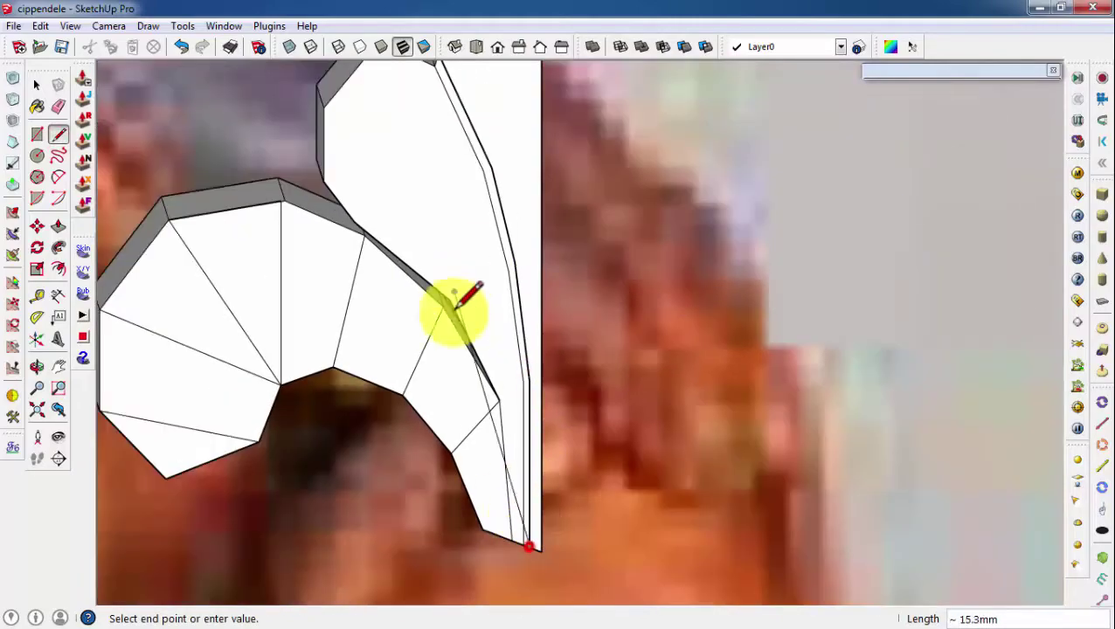
pyautogui.scroll(2, 454, 305)
pyautogui.scroll(-2, 534, 297)
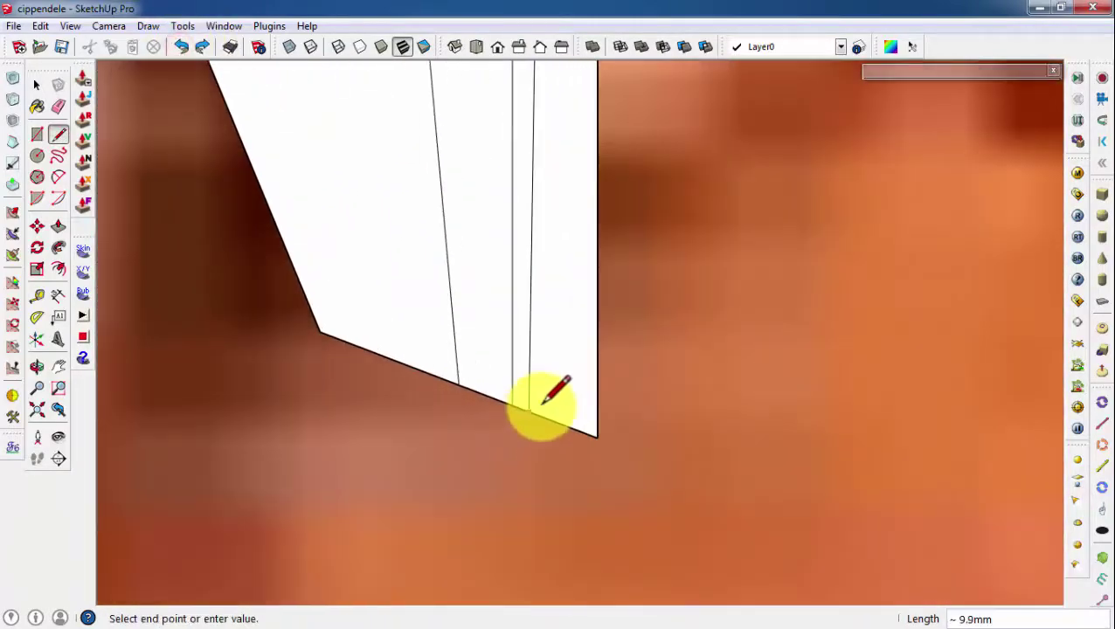
pyautogui.click(542, 403)
pyautogui.scroll(-2, 179, 505)
pyautogui.moveTo(179, 505); pyautogui.dragTo(171, 197, button='middle')
# Recess the narrow leaf strip 8.5 mm with Push/Pull
pyautogui.click(54, 229)
pyautogui.scroll(1, 466, 205)
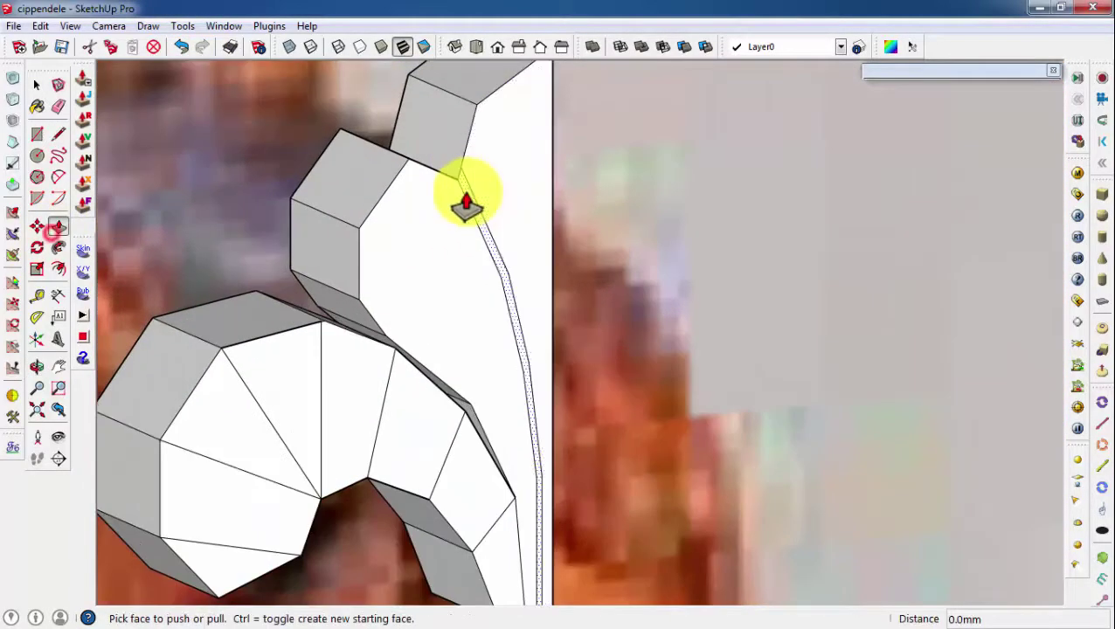
pyautogui.click(441, 113)
pyautogui.moveTo(441, 113); pyautogui.dragTo(385, 291, button='middle')
# Draw more lines from a leaf corner across the leaf to its lower tip
pyautogui.click(57, 133)
pyautogui.click(397, 319)
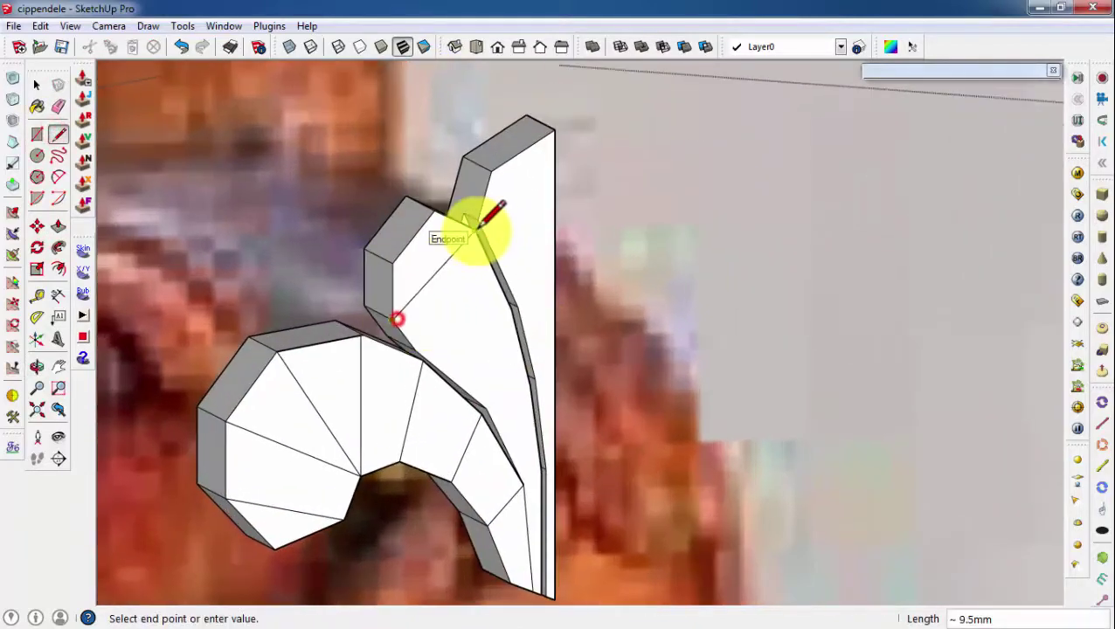
pyautogui.click(514, 306)
pyautogui.moveTo(514, 306); pyautogui.dragTo(449, 374, button='middle')
pyautogui.scroll(2, 473, 473)
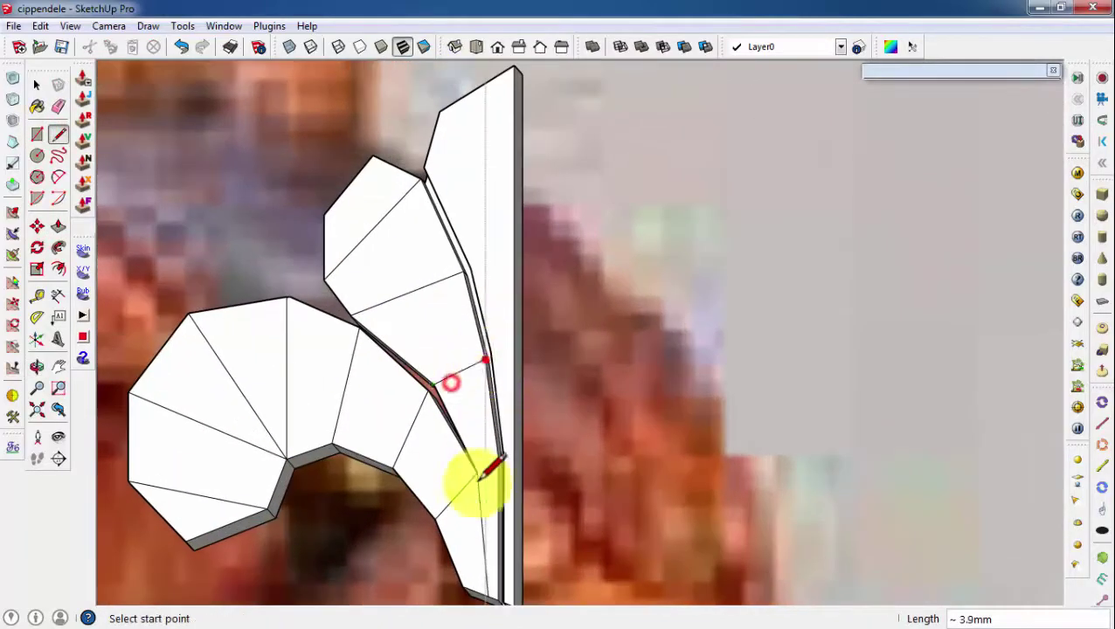
pyautogui.scroll(1, 467, 410)
pyautogui.scroll(-2, 278, 488)
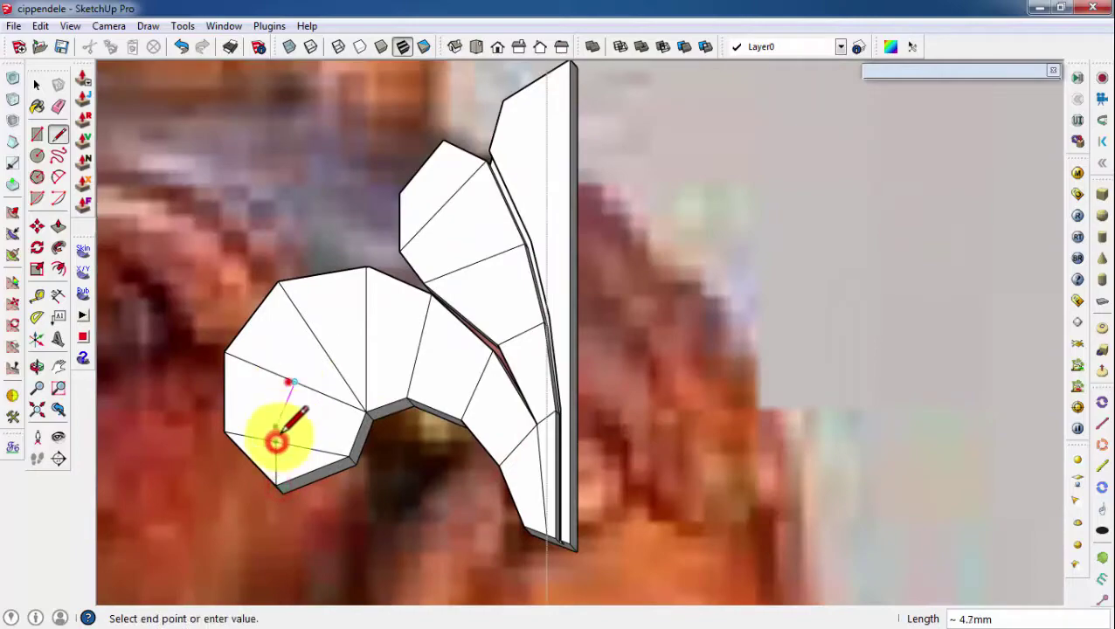
pyautogui.click(531, 516)
pyautogui.moveTo(531, 515)
pyautogui.mouseDown(button='middle')
pyautogui.moveTo(553, 470)
pyautogui.moveTo(356, 366)
pyautogui.moveTo(361, 317)
pyautogui.mouseUp(button='middle')
pyautogui.scroll(4, 376, 302)
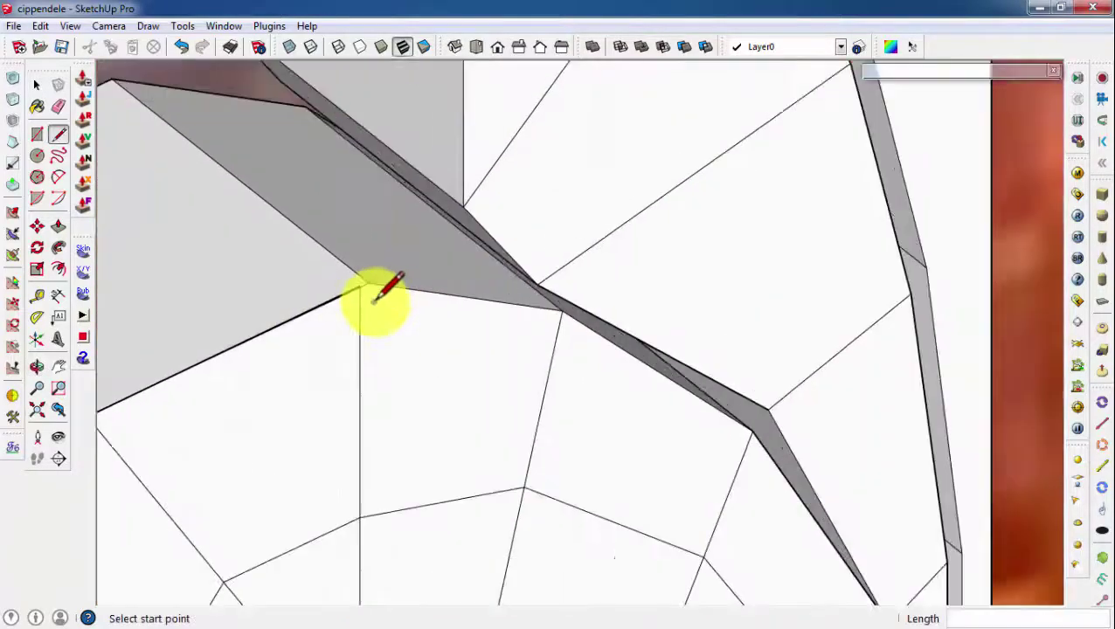
pyautogui.scroll(2, 375, 300)
# Tidy stray edges around the new leaf facets
pyautogui.click(56, 108)
pyautogui.scroll(-2, 356, 232)
pyautogui.press('l')
pyautogui.scroll(-2, 510, 194)
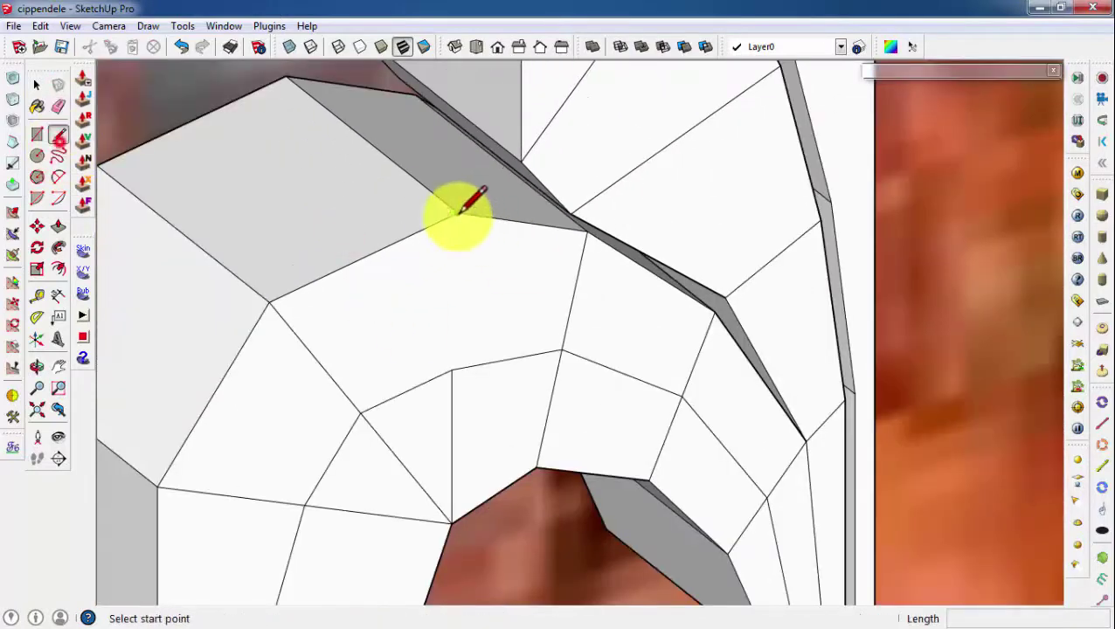
pyautogui.scroll(-3, 461, 209)
pyautogui.click(37, 84)
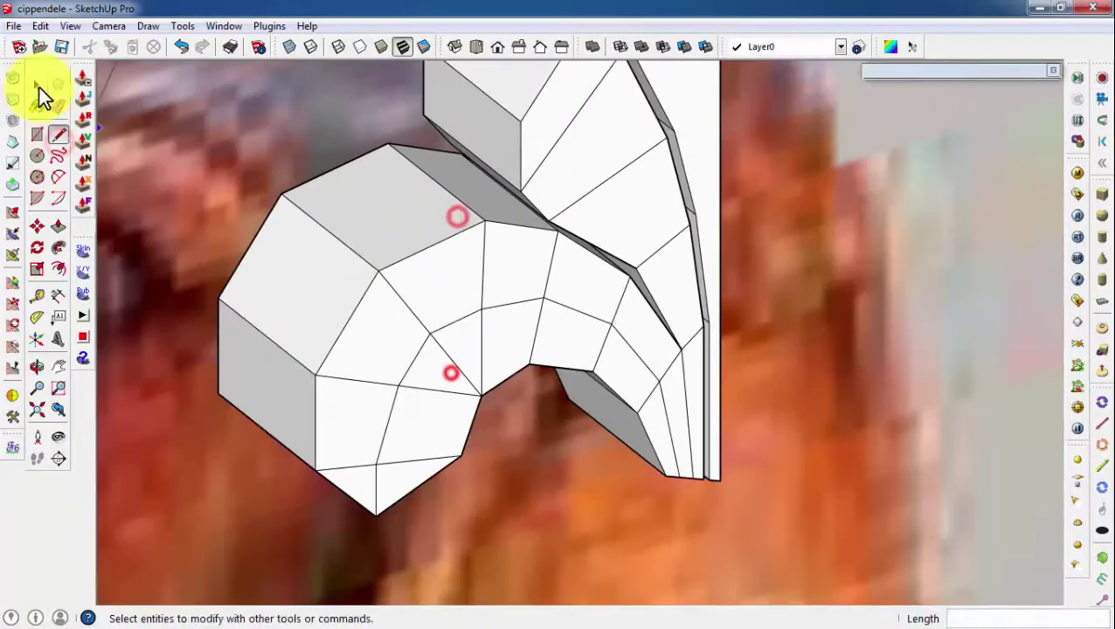
# Move a facet corner on the scroll curl out of plane so it slopes
pyautogui.click(649, 307)
pyautogui.press('m')
pyautogui.click(393, 264)
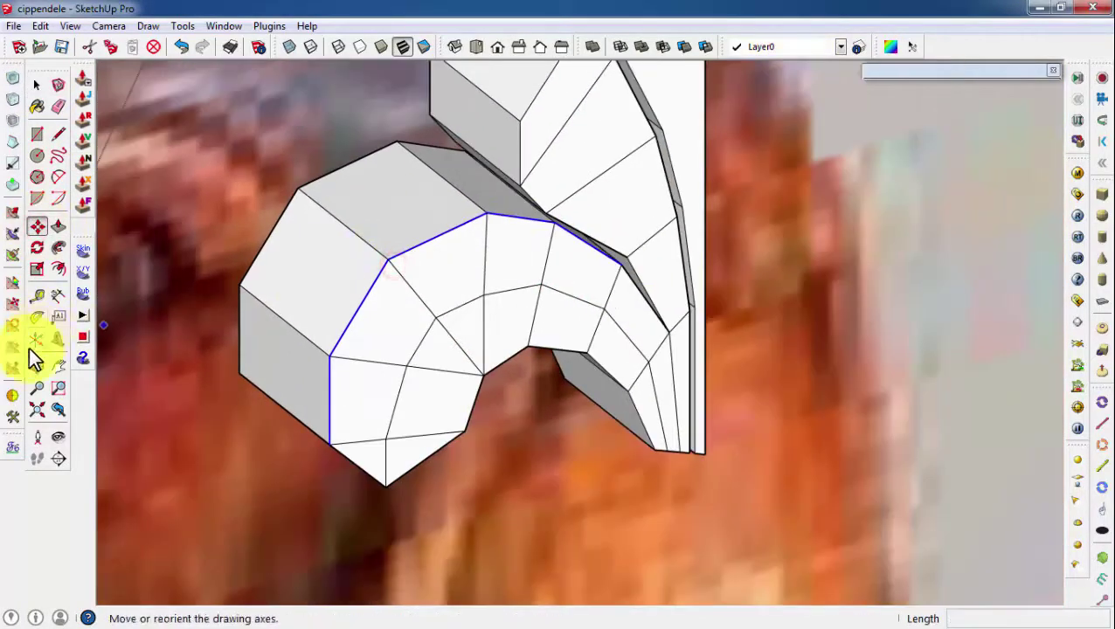
pyautogui.press('m')
pyautogui.click(393, 261)
pyautogui.click(345, 229)
pyautogui.moveTo(345, 229)
pyautogui.mouseDown(button='middle')
pyautogui.moveTo(492, 354)
pyautogui.moveTo(374, 171)
pyautogui.moveTo(534, 256)
pyautogui.mouseUp(button='middle')
pyautogui.scroll(2, 546, 280)
pyautogui.scroll(-4, 524, 323)
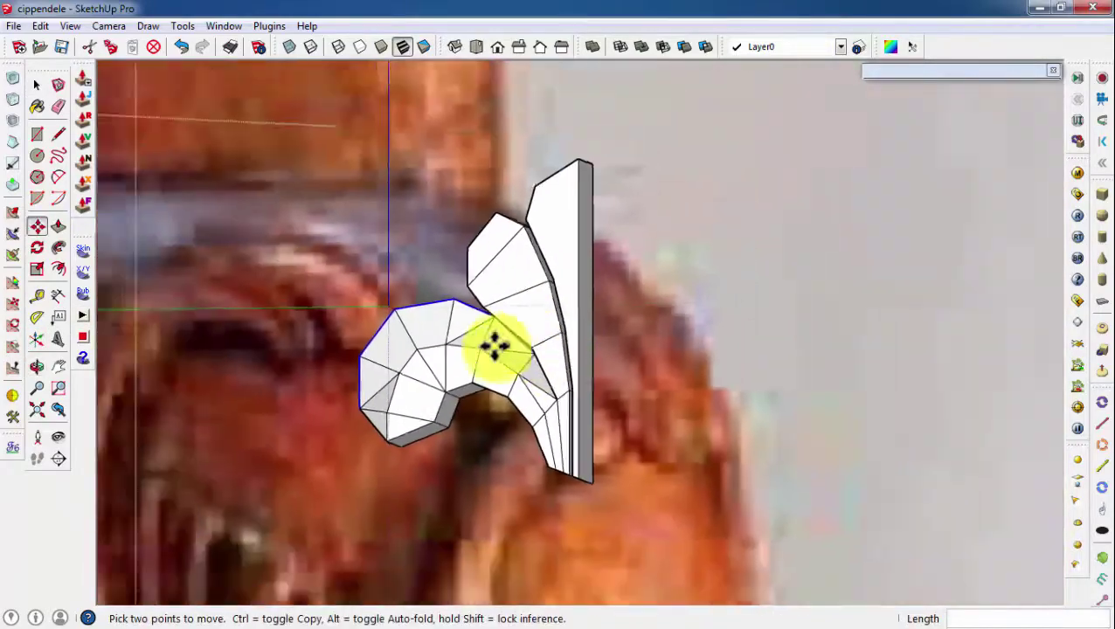
pyautogui.scroll(3, 496, 346)
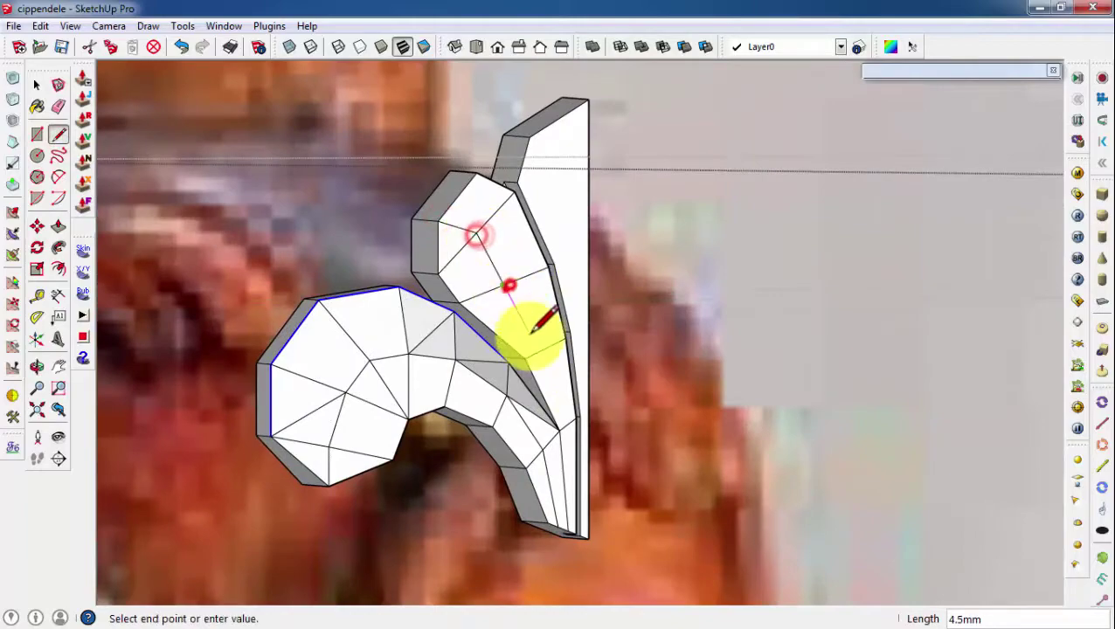
# Push the leaf's upper tip facet in about 1.3 mm and check its depth
pyautogui.moveTo(578, 428)
pyautogui.mouseDown(button='middle')
pyautogui.moveTo(385, 373)
pyautogui.moveTo(491, 287)
pyautogui.moveTo(593, 348)
pyautogui.moveTo(537, 355)
pyautogui.moveTo(587, 331)
pyautogui.mouseUp(button='middle')
pyautogui.scroll(2, 490, 286)
pyautogui.press('m')
pyautogui.scroll(-3, 505, 278)
pyautogui.scroll(3, 587, 331)
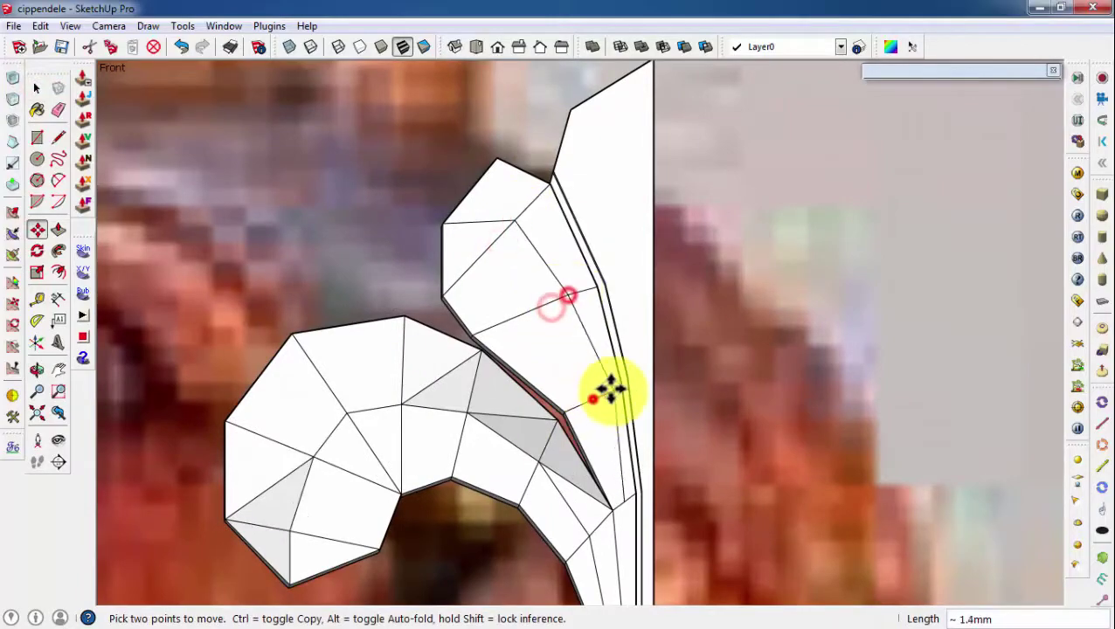
pyautogui.scroll(-3, 610, 390)
pyautogui.moveTo(610, 390)
pyautogui.mouseDown(button='middle')
pyautogui.moveTo(640, 418)
pyautogui.moveTo(589, 368)
pyautogui.moveTo(637, 323)
pyautogui.mouseUp(button='middle')
pyautogui.scroll(3, 527, 241)
pyautogui.scroll(3, 492, 316)
pyautogui.scroll(-5, 792, 386)
pyautogui.scroll(2, 792, 385)
pyautogui.moveTo(792, 386)
pyautogui.mouseDown(button='middle')
pyautogui.moveTo(592, 320)
pyautogui.moveTo(741, 298)
pyautogui.mouseUp(button='middle')
pyautogui.scroll(2, 742, 298)
pyautogui.click(58, 229)
# Recess leaf facets 1.4 mm and 2.0 mm and add a line to the leaf's bottom tip
pyautogui.scroll(2, 601, 226)
pyautogui.click(601, 225)
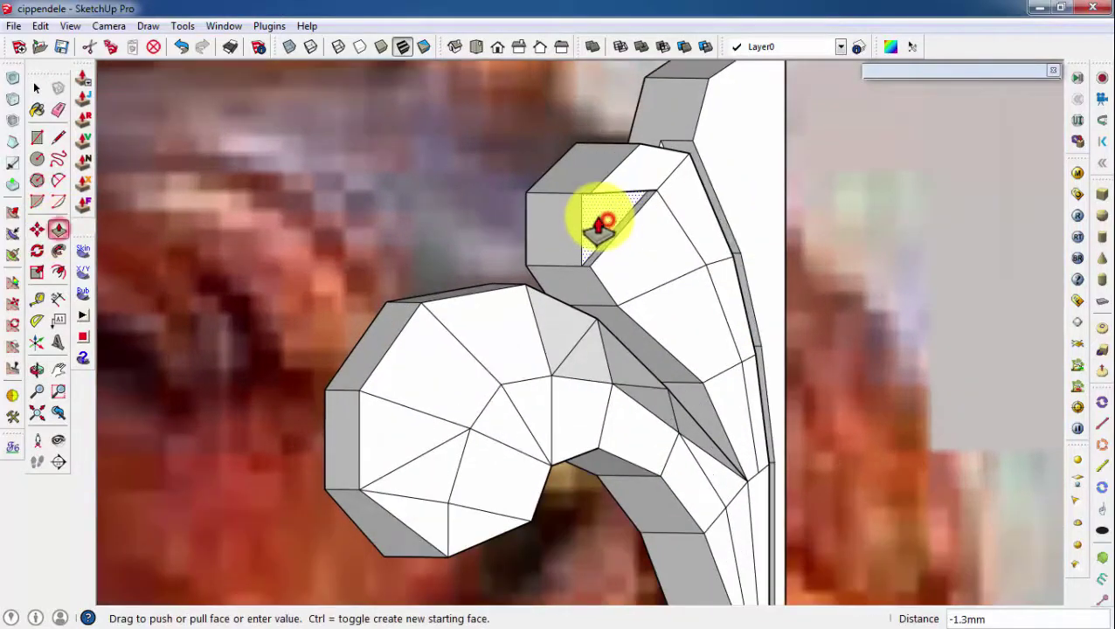
pyautogui.click(708, 395)
pyautogui.moveTo(708, 395); pyautogui.dragTo(540, 391, button='middle')
pyautogui.scroll(3, 540, 391)
pyautogui.scroll(2, 708, 541)
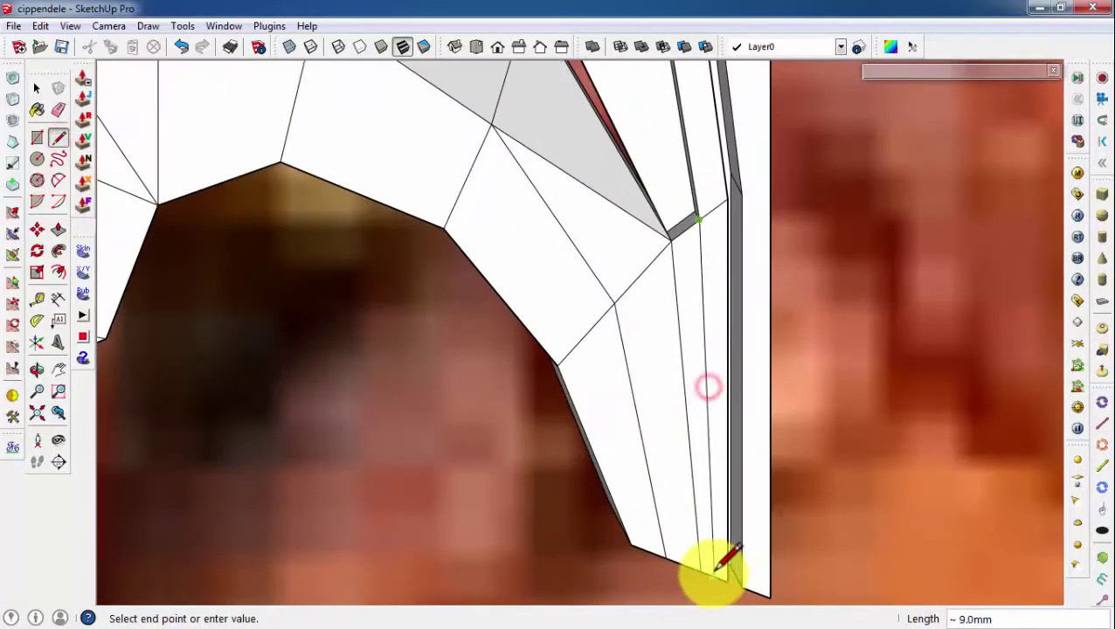
pyautogui.click(712, 574)
pyautogui.click(686, 271)
pyautogui.moveTo(686, 270)
pyautogui.mouseDown(button='middle')
pyautogui.moveTo(572, 354)
pyautogui.moveTo(194, 150)
pyautogui.mouseUp(button='middle')
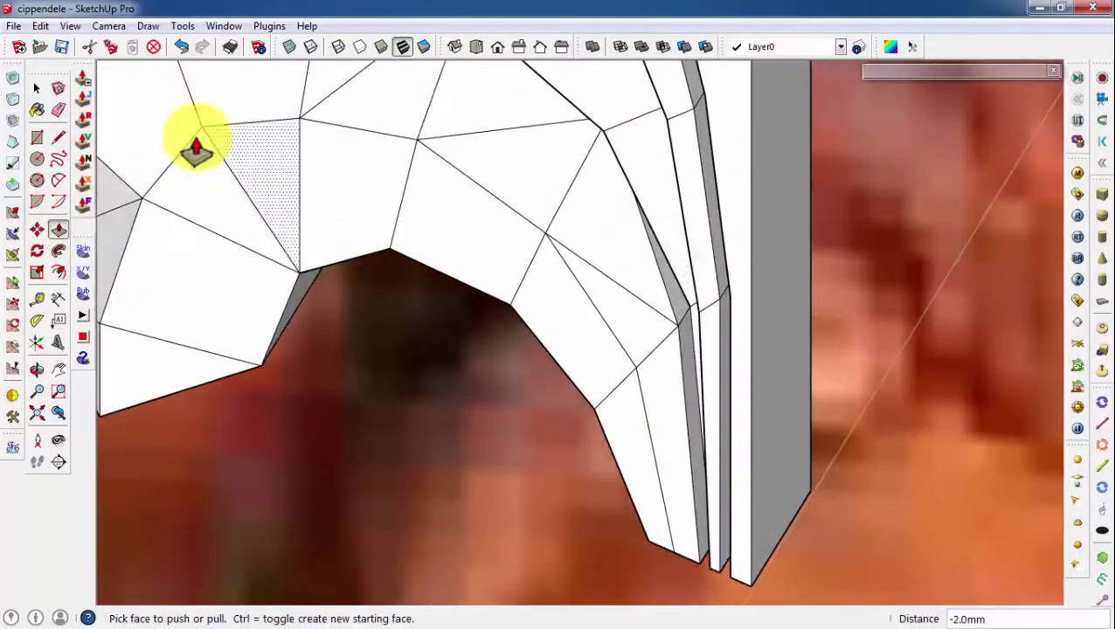
# Move an endpoint on the leaf's inner edge to reshape the scroll–leaf seam
pyautogui.press('m')
pyautogui.scroll(2, 674, 323)
pyautogui.scroll(-1, 613, 360)
pyautogui.scroll(-3, 613, 360)
pyautogui.scroll(3, 704, 331)
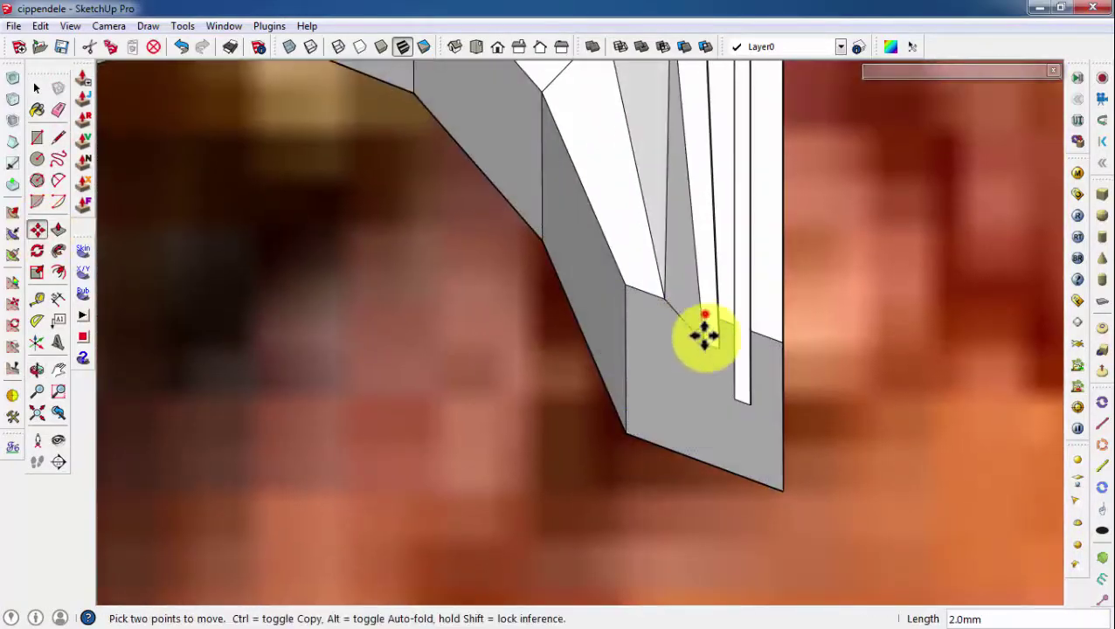
pyautogui.scroll(-3, 704, 516)
pyautogui.scroll(2, 705, 516)
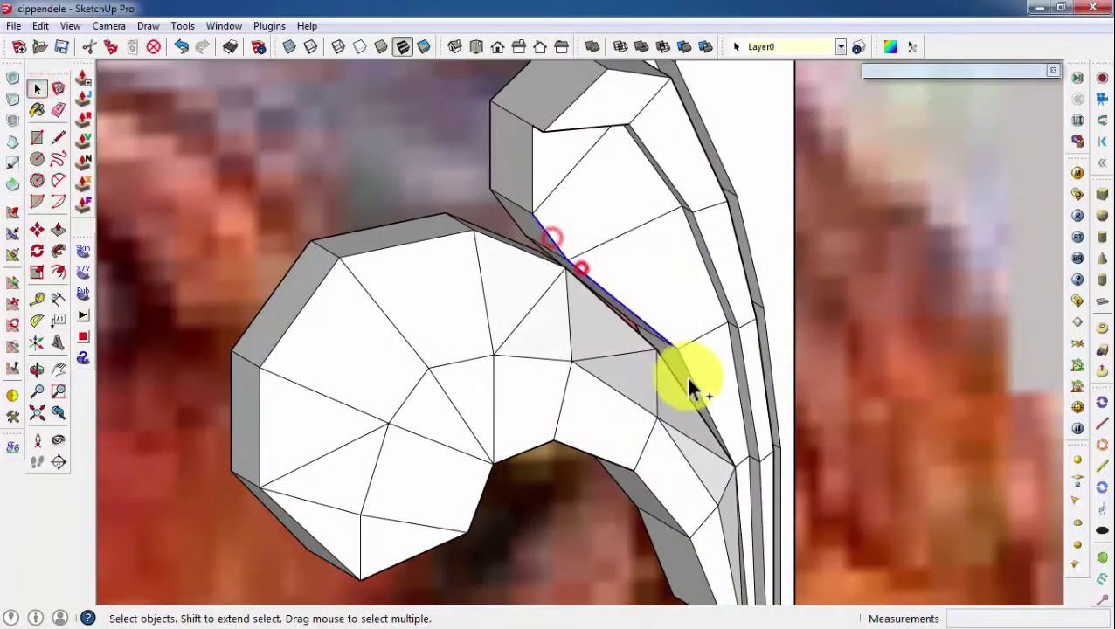
pyautogui.scroll(-2, 690, 385)
pyautogui.click(37, 228)
pyautogui.scroll(2, 479, 197)
pyautogui.click(479, 196)
pyautogui.click(454, 199)
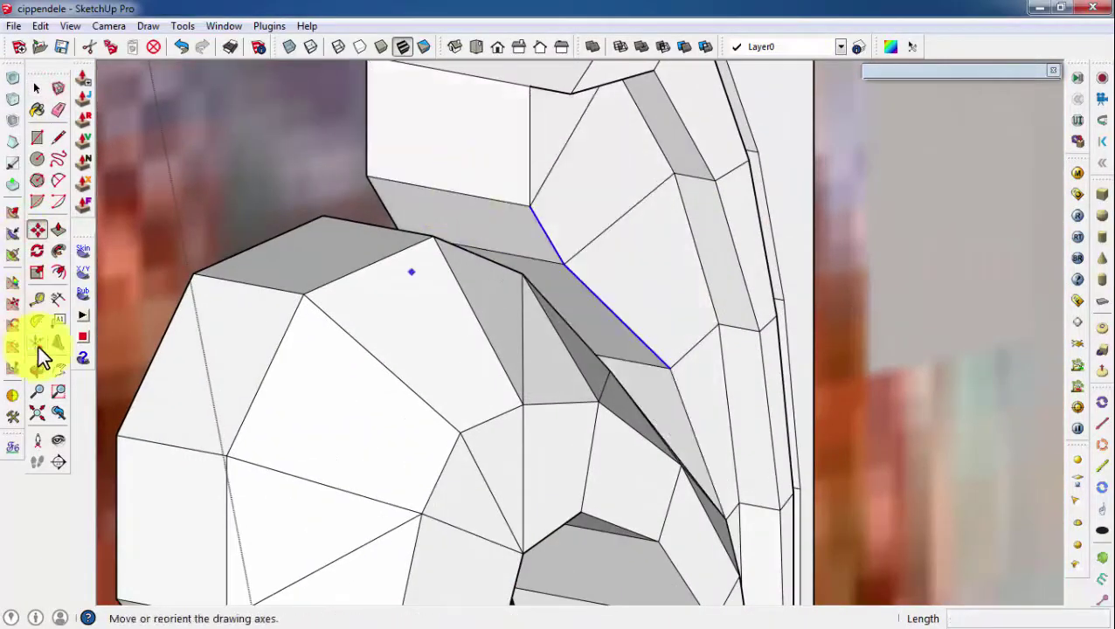
# Nudge another seam point about 1.6 mm and inspect the joint
pyautogui.click(37, 229)
pyautogui.click(437, 188)
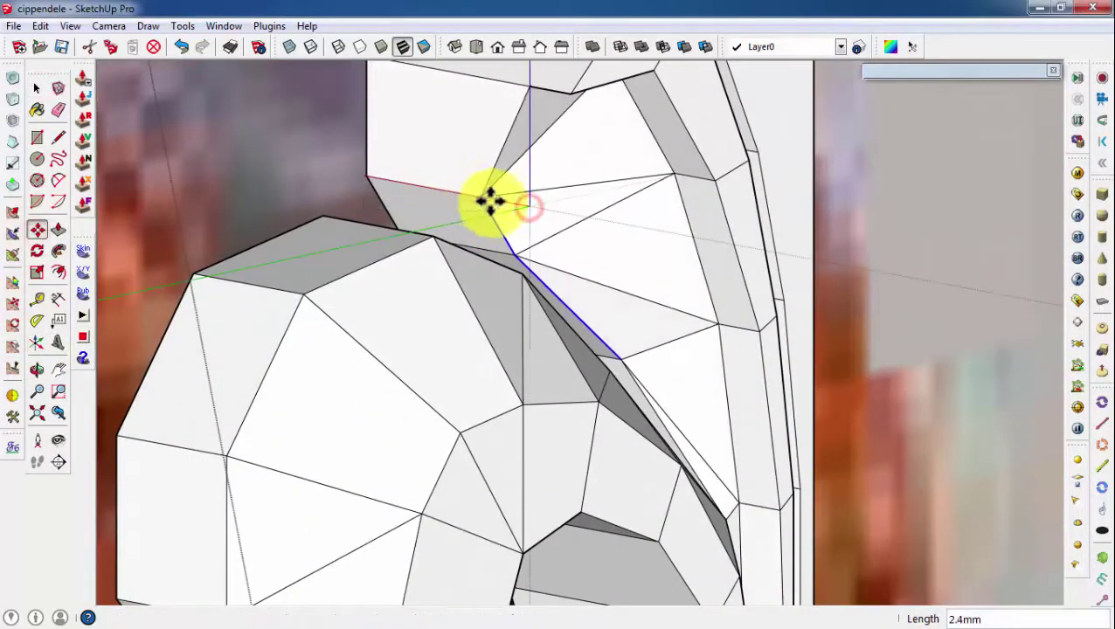
pyautogui.moveTo(490, 201)
pyautogui.mouseDown(button='middle')
pyautogui.moveTo(590, 142)
pyautogui.moveTo(1013, 572)
pyautogui.moveTo(625, 347)
pyautogui.mouseUp(button='middle')
pyautogui.press('e')
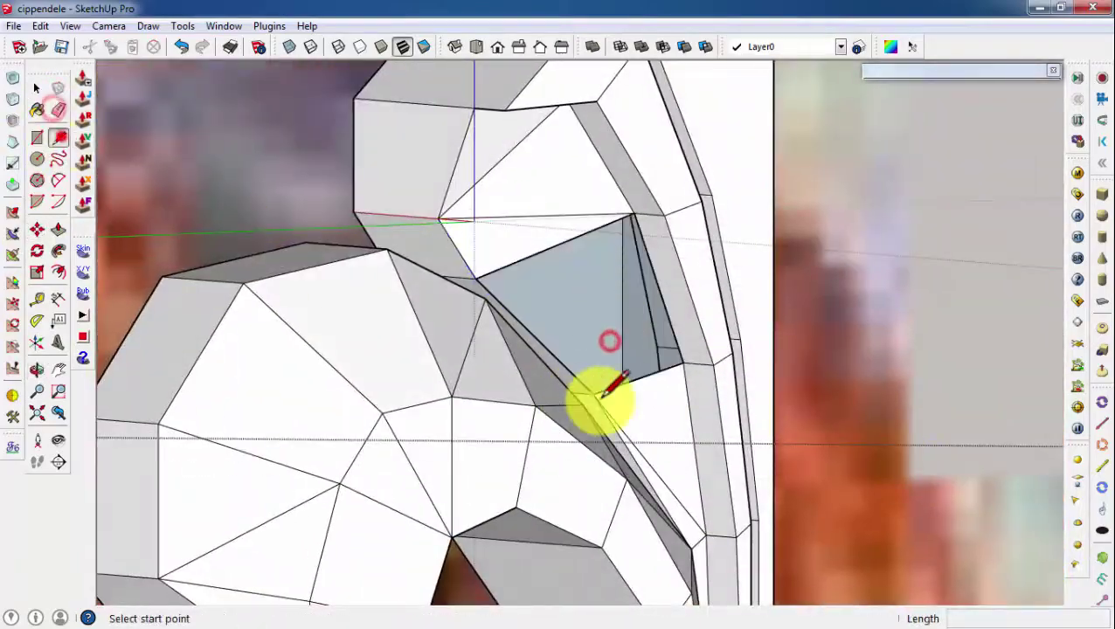
pyautogui.moveTo(600, 396)
pyautogui.mouseDown(button='middle')
pyautogui.moveTo(548, 255)
pyautogui.moveTo(410, 130)
pyautogui.moveTo(531, 269)
pyautogui.mouseUp(button='middle')
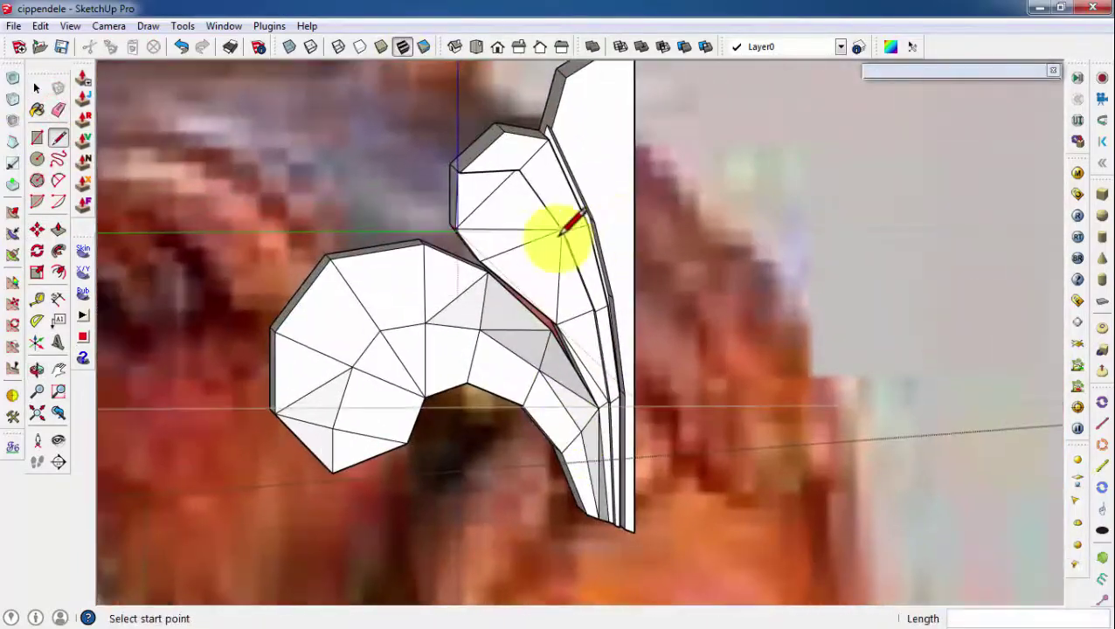
# Draw a new dividing edge down the leaf's narrow inner strip
pyautogui.moveTo(560, 232); pyautogui.dragTo(550, 138, button='middle')
pyautogui.click(550, 138)
pyautogui.press('Escape')
pyautogui.scroll(2, 569, 279)
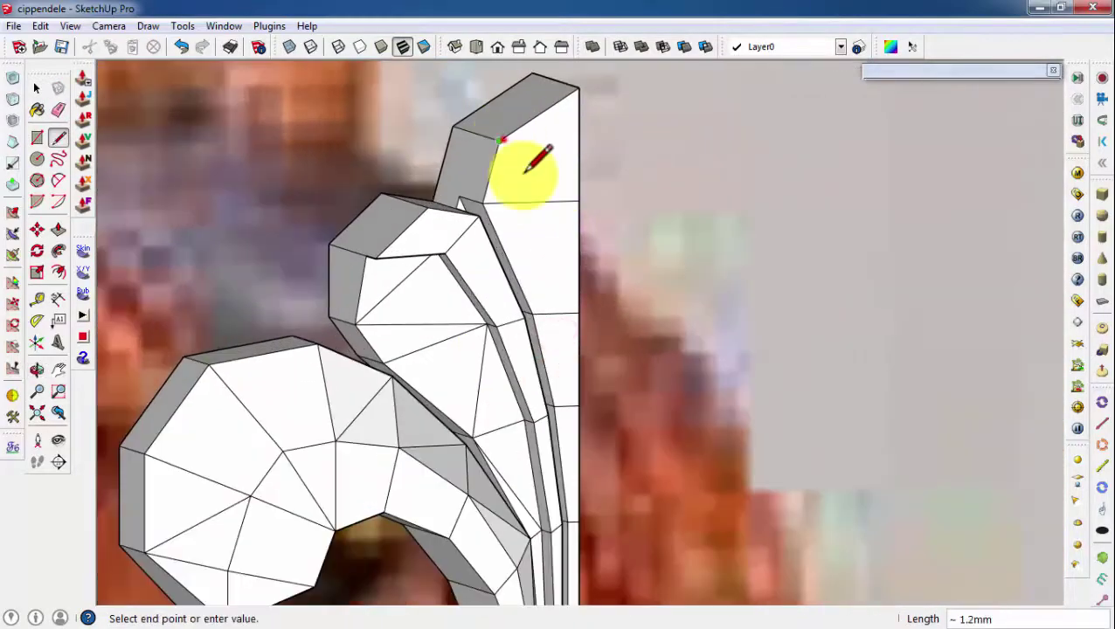
pyautogui.scroll(2, 565, 455)
pyautogui.click(543, 368)
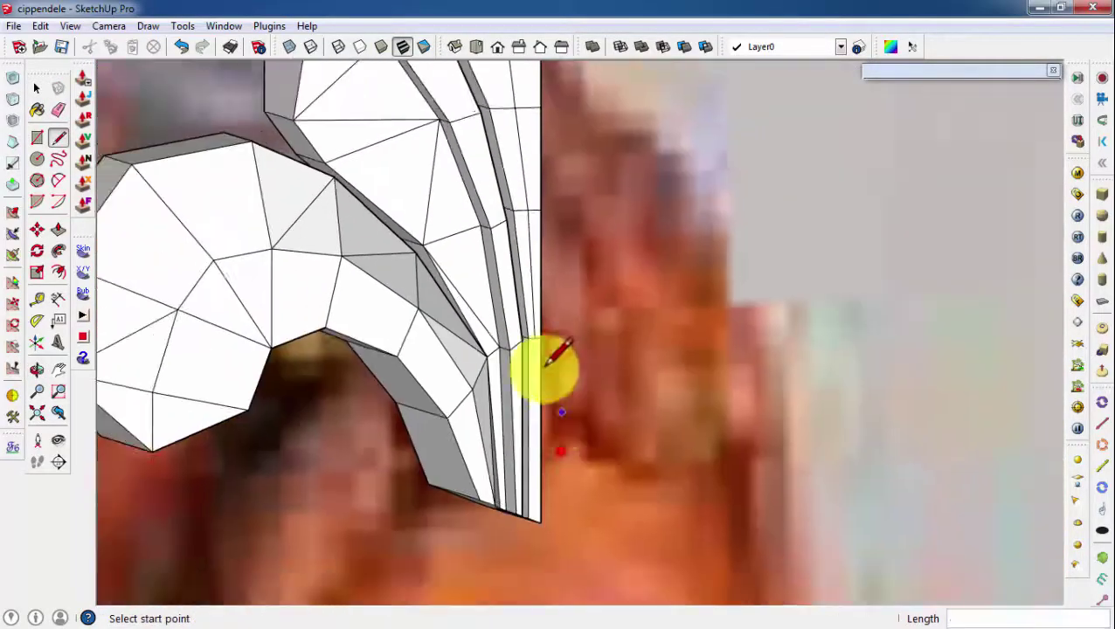
pyautogui.click(530, 326)
pyautogui.scroll(-3, 533, 543)
pyautogui.moveTo(533, 542); pyautogui.dragTo(424, 334, button='middle')
pyautogui.scroll(2, 542, 227)
# Select the two edge segments along the leaf's front and orbit to the front view
pyautogui.press('m')
pyautogui.scroll(2, 512, 293)
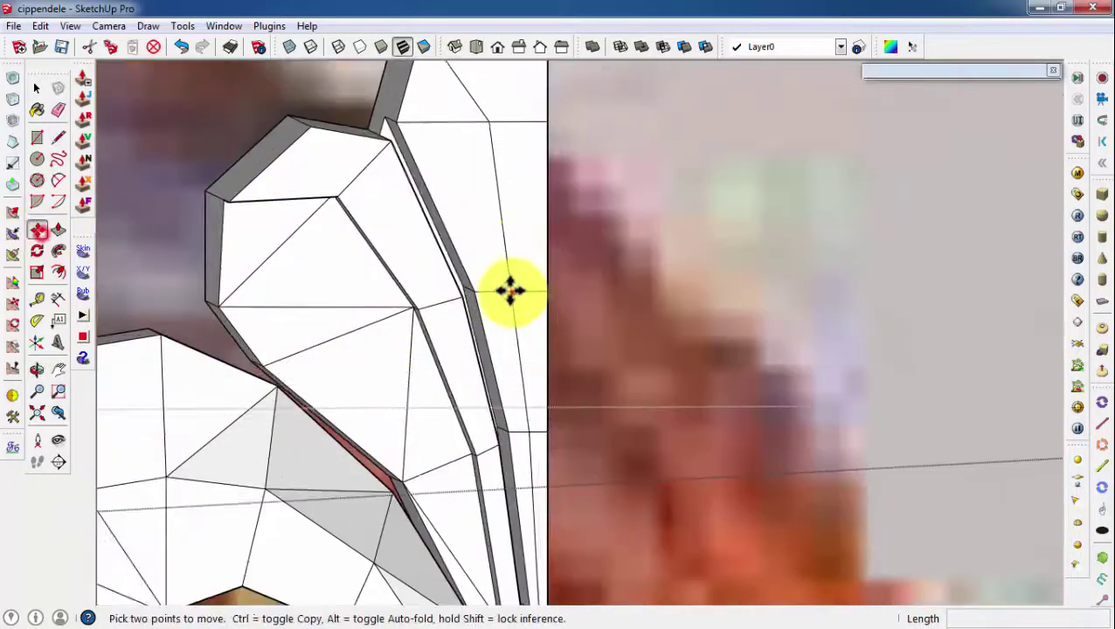
pyautogui.click(463, 260)
pyautogui.click(514, 410)
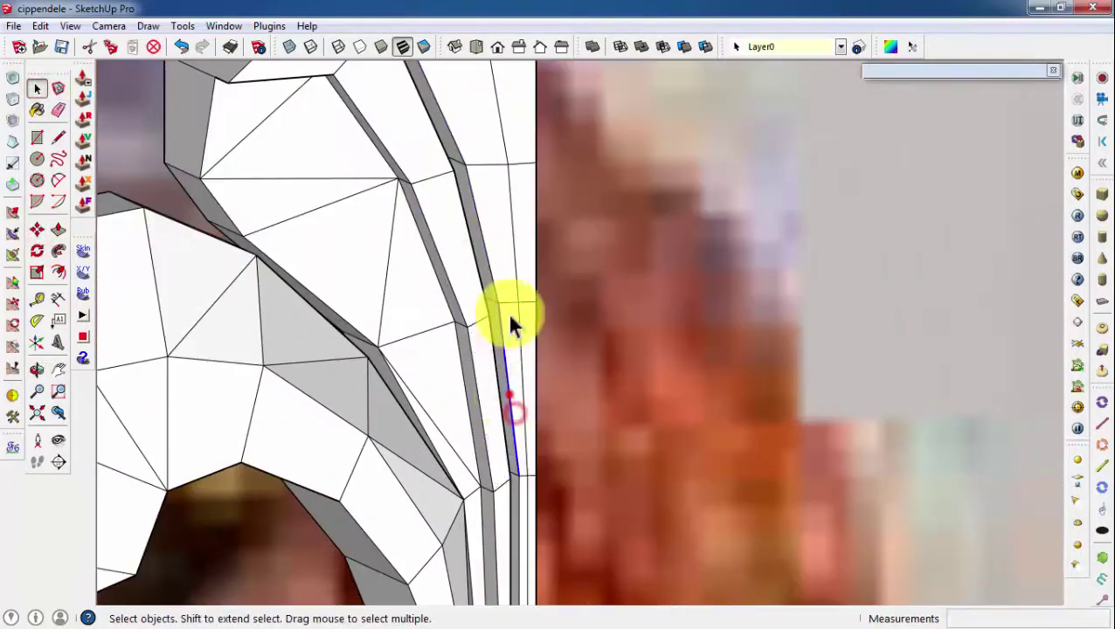
pyautogui.scroll(-2, 505, 440)
pyautogui.moveTo(505, 440); pyautogui.dragTo(530, 410, button='middle')
pyautogui.scroll(2, 531, 410)
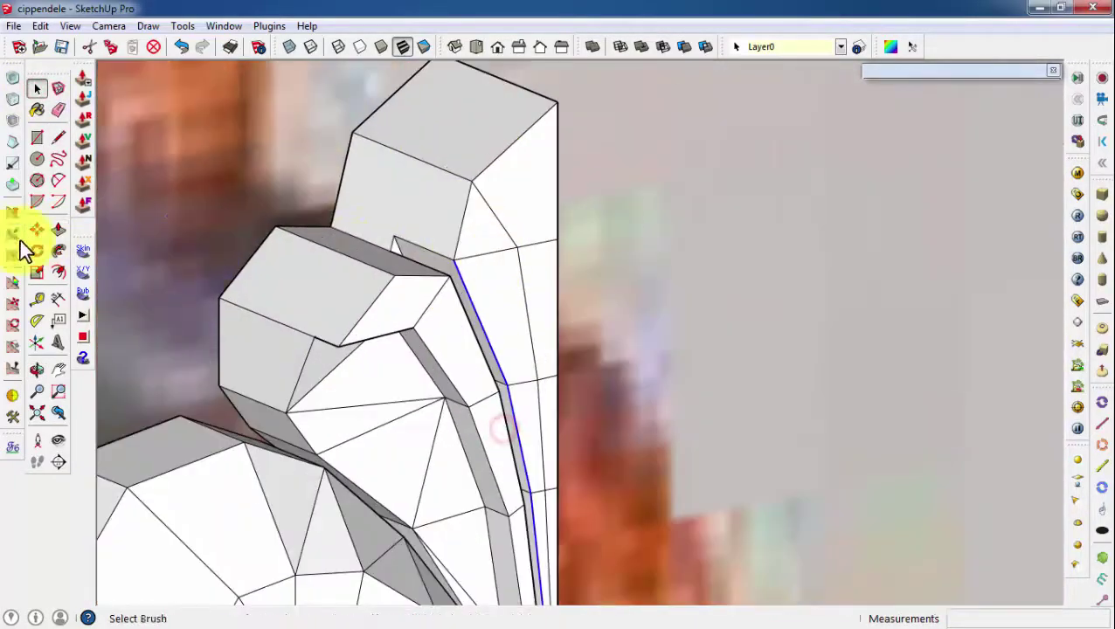
pyautogui.scroll(-3, 400, 237)
pyautogui.moveTo(262, 297)
pyautogui.mouseDown(button='middle')
pyautogui.moveTo(242, 314)
pyautogui.moveTo(473, 365)
pyautogui.mouseUp(button='middle')
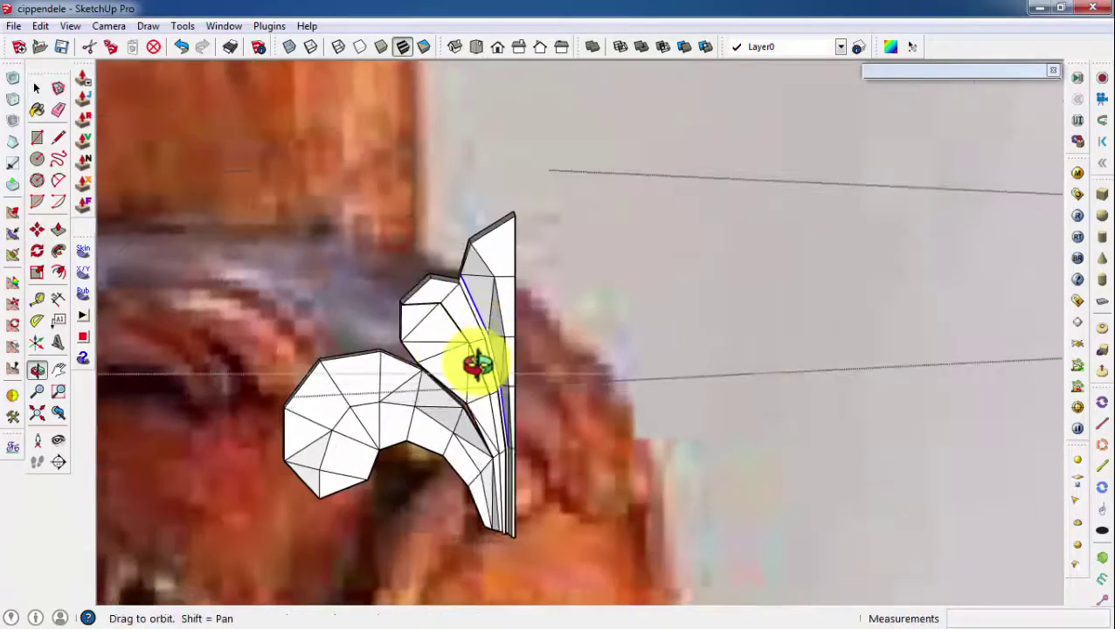
pyautogui.scroll(2, 418, 428)
pyautogui.press('space')
pyautogui.scroll(2, 398, 348)
pyautogui.tripleClick(373, 274)
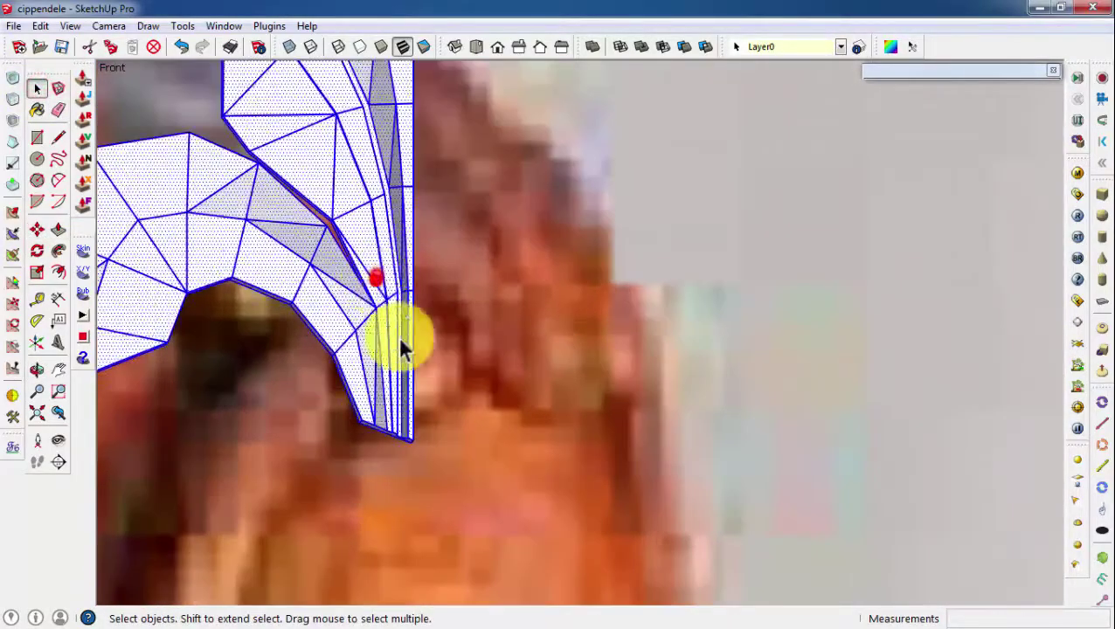
pyautogui.click(12, 77)
pyautogui.press('Return')
pyautogui.moveTo(294, 322); pyautogui.dragTo(582, 231, button='middle')
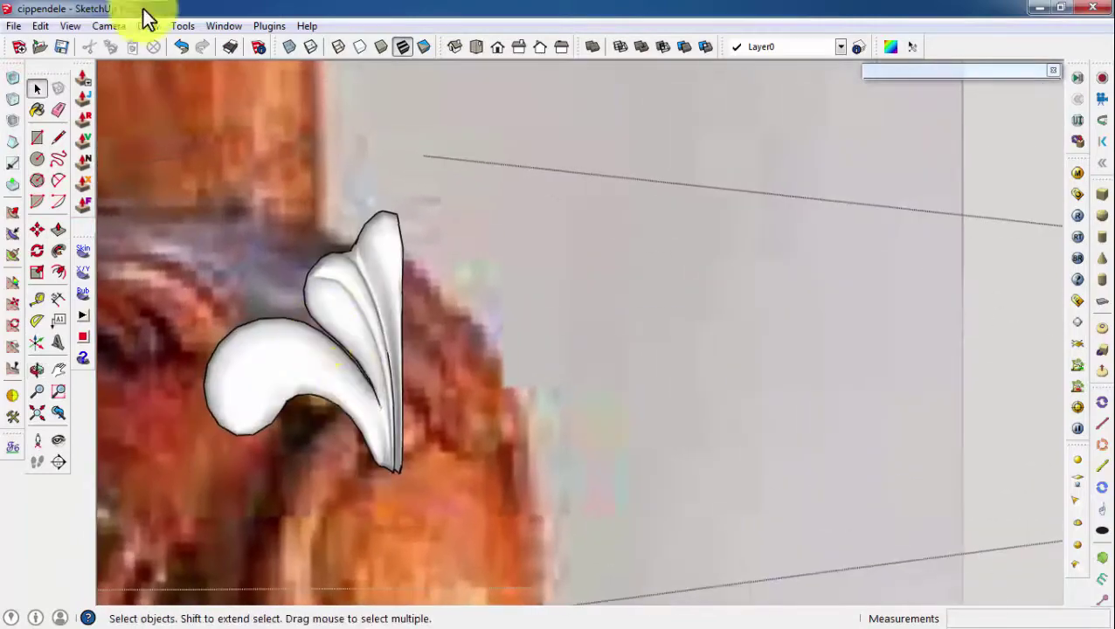
pyautogui.click(181, 46)
pyautogui.moveTo(332, 349); pyautogui.dragTo(303, 450, button='middle')
pyautogui.scroll(-3, 369, 344)
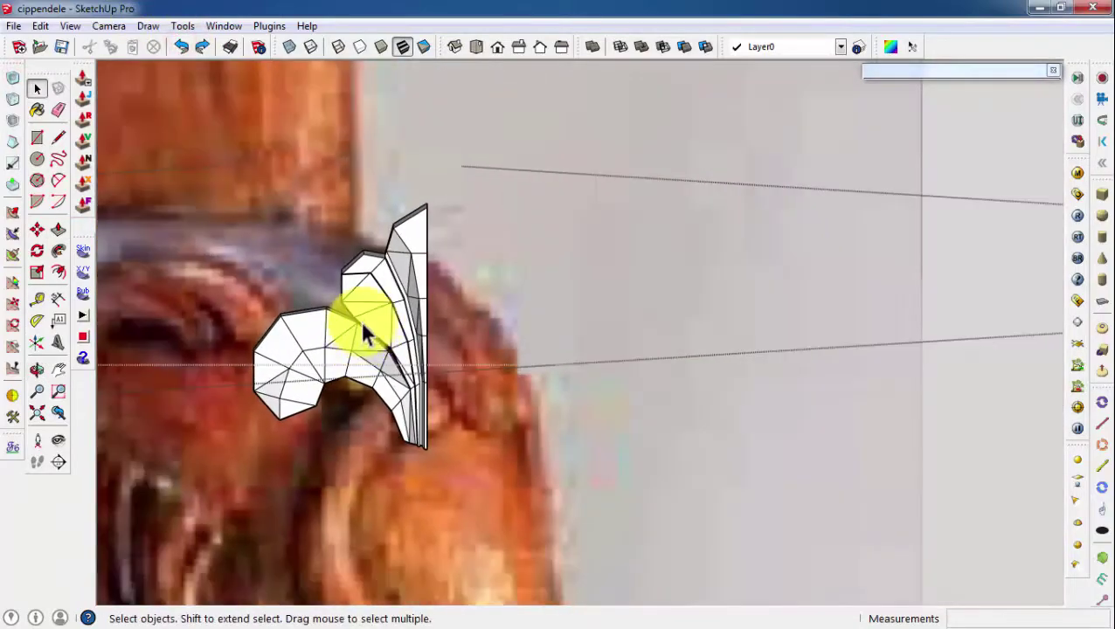
pyautogui.scroll(2, 344, 377)
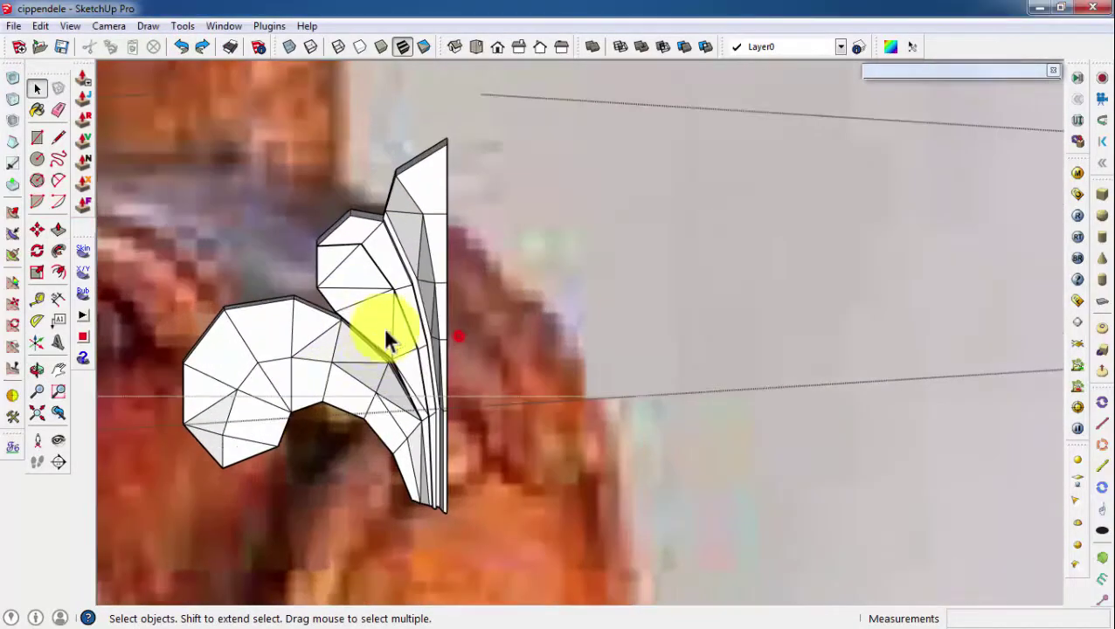
pyautogui.moveTo(385, 332)
pyautogui.mouseDown(button='middle')
pyautogui.moveTo(557, 243)
pyautogui.moveTo(496, 303)
pyautogui.mouseUp(button='middle')
pyautogui.scroll(5, 332, 215)
# Re-anchor the drawing axes at the leaf's top corner, aligned along its top edge
pyautogui.click(337, 191)
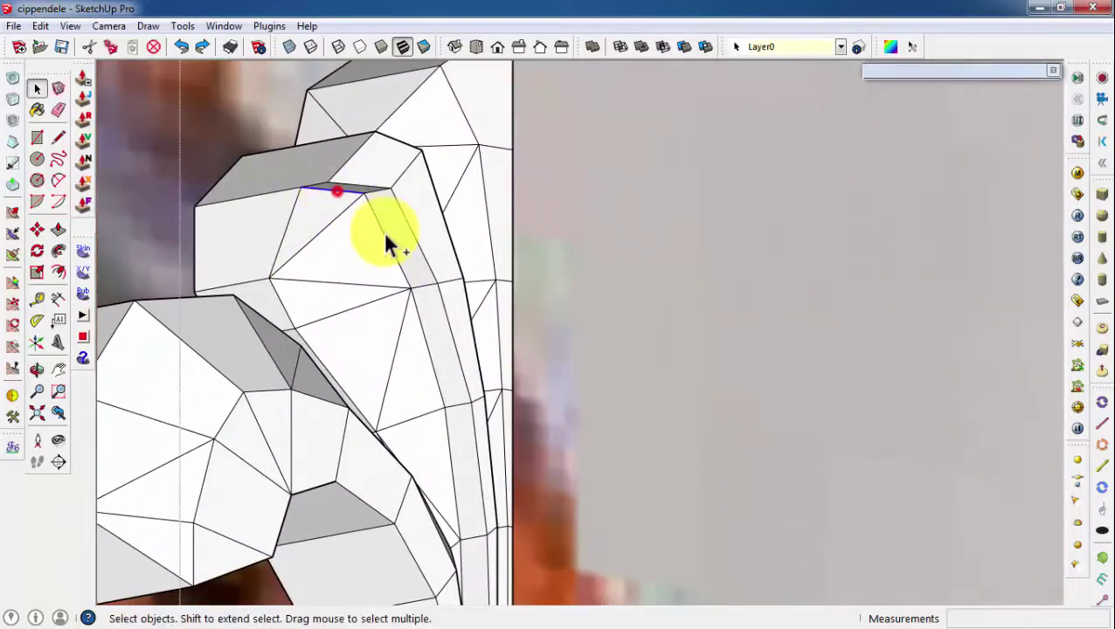
pyautogui.scroll(-3, 447, 446)
pyautogui.moveTo(449, 469); pyautogui.dragTo(485, 539, button='middle')
pyautogui.scroll(3, 423, 523)
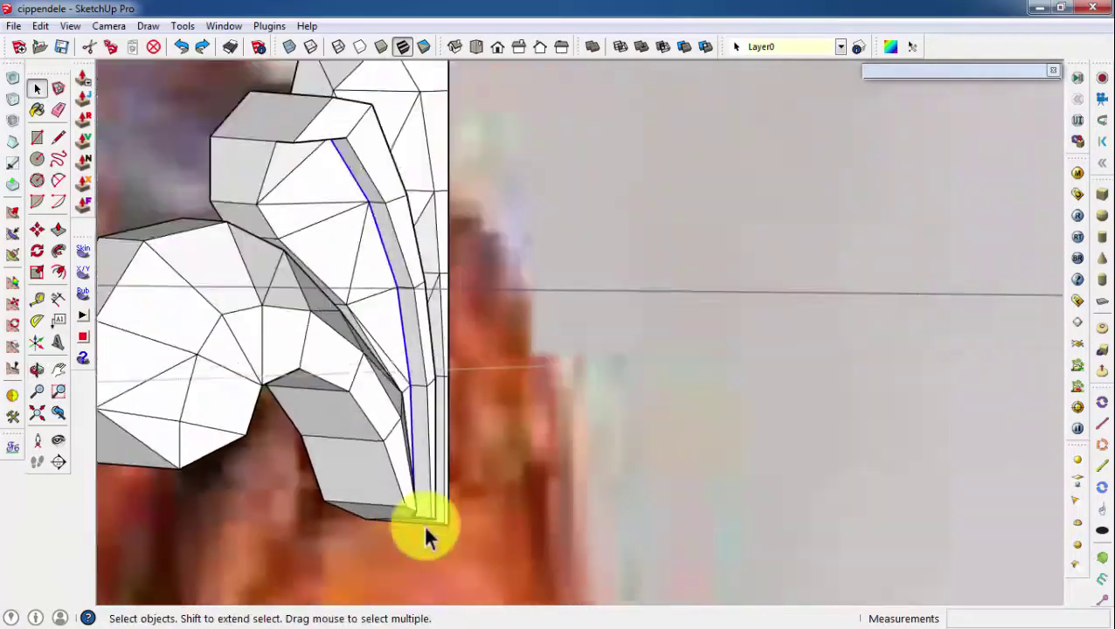
pyautogui.scroll(4, 423, 523)
pyautogui.click(37, 228)
pyautogui.scroll(1, 334, 208)
pyautogui.scroll(2, 333, 209)
pyautogui.scroll(-3, 358, 222)
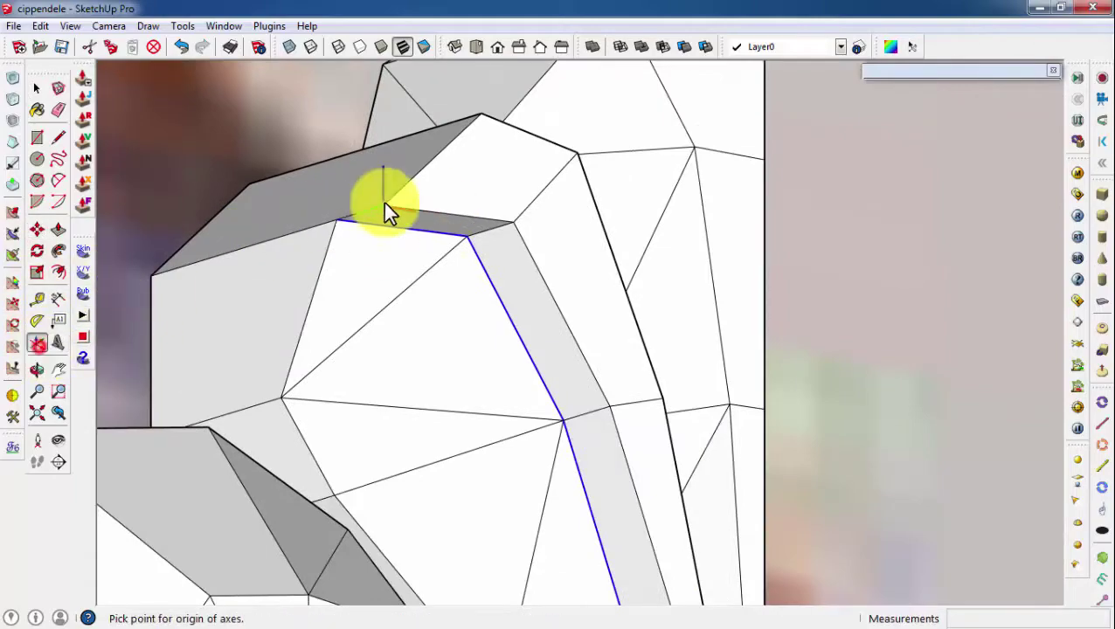
pyautogui.click(385, 209)
pyautogui.press('m')
pyautogui.click(338, 219)
pyautogui.press('space')
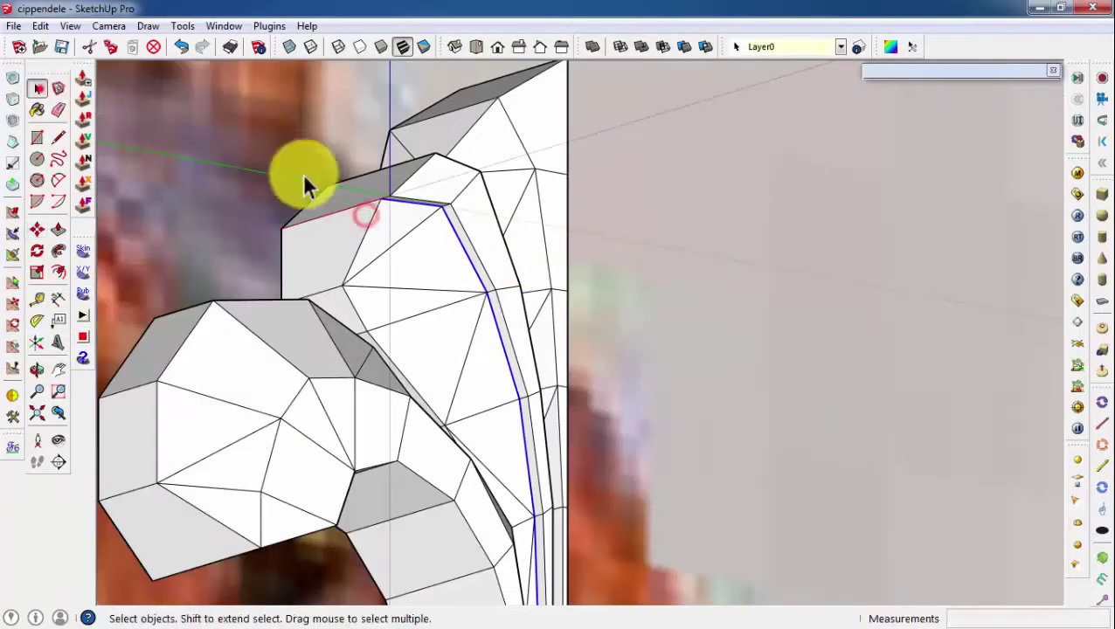
# Zoom out and orbit around the leg tip to compare the carving with the chair photo
pyautogui.scroll(-3, 644, 196)
pyautogui.moveTo(644, 196); pyautogui.dragTo(435, 380, button='middle')
pyautogui.scroll(-3, 593, 266)
pyautogui.scroll(-2, 560, 293)
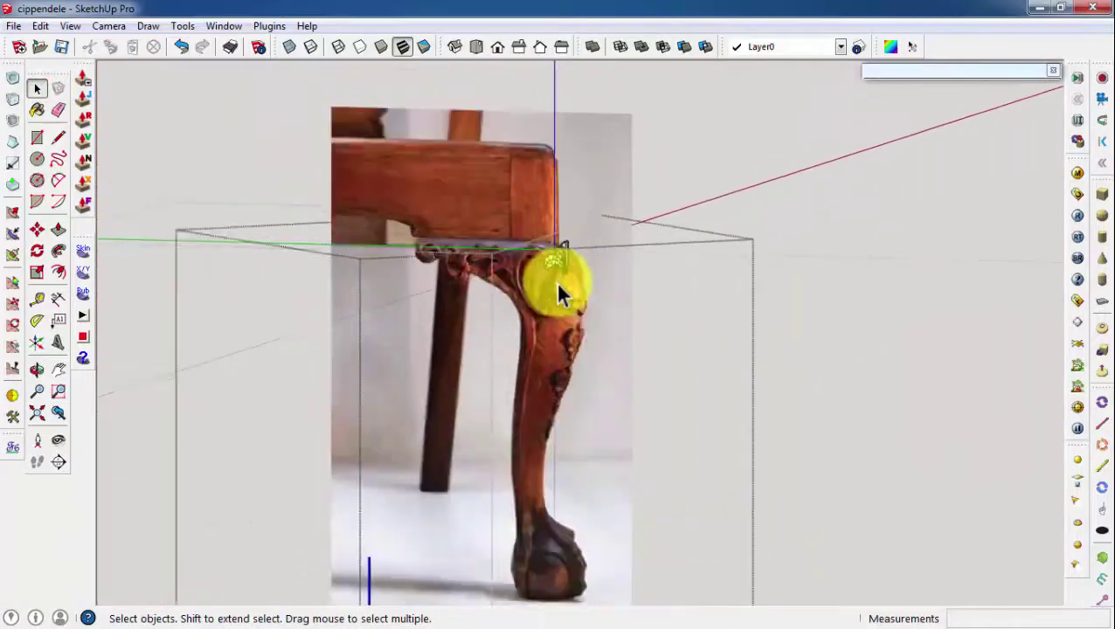
pyautogui.scroll(3, 555, 281)
pyautogui.scroll(2, 560, 258)
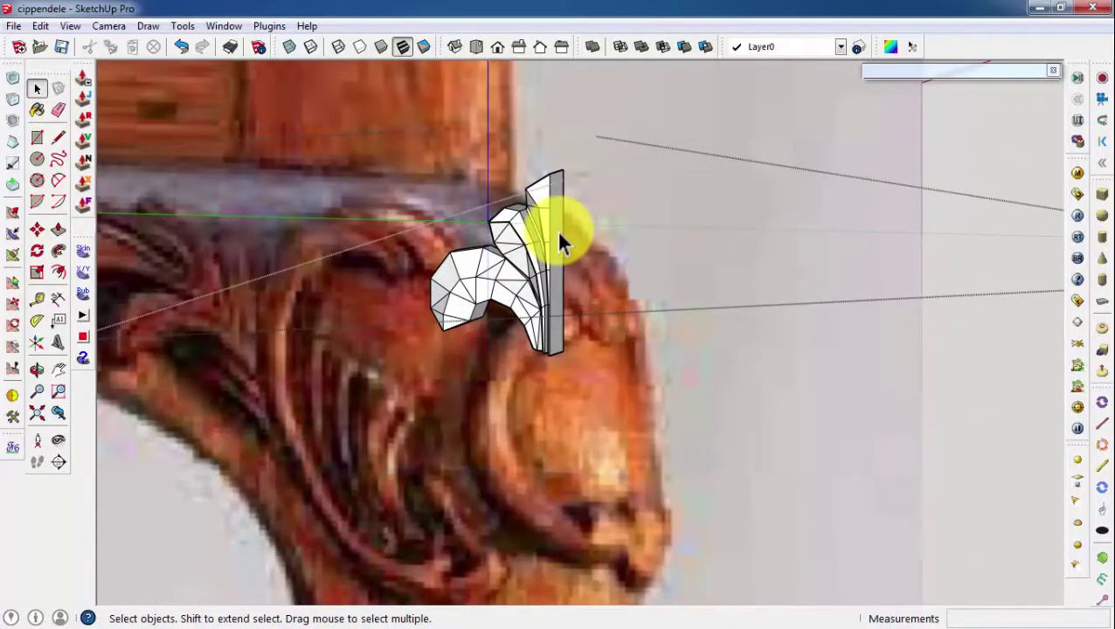
pyautogui.scroll(3, 558, 234)
pyautogui.moveTo(552, 318); pyautogui.dragTo(632, 318, button='middle')
pyautogui.scroll(2, 537, 402)
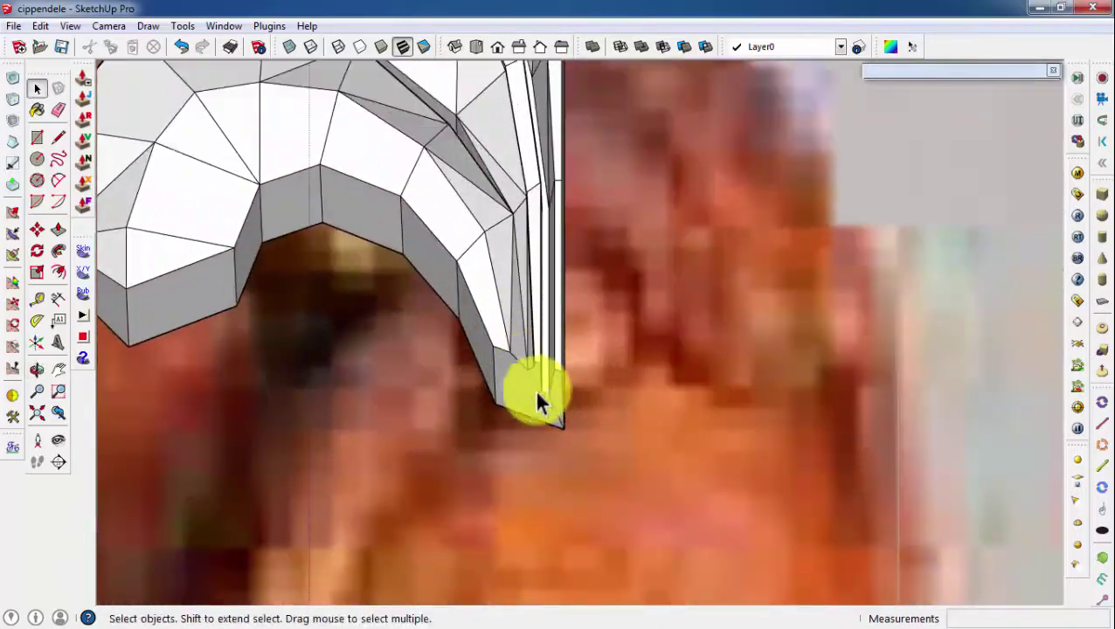
pyautogui.moveTo(537, 402)
pyautogui.mouseDown(button='middle')
pyautogui.moveTo(542, 423)
pyautogui.moveTo(513, 279)
pyautogui.mouseUp(button='middle')
pyautogui.scroll(2, 535, 391)
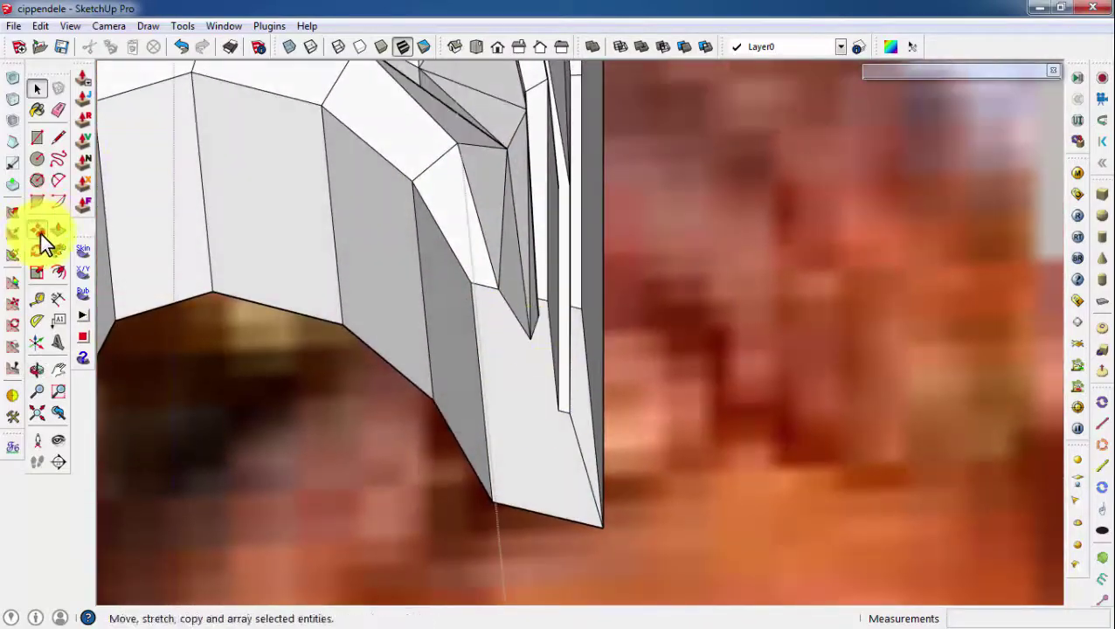
# Orbit around the leaf's narrow tip to inspect the end face to extend
pyautogui.click(41, 233)
pyautogui.scroll(3, 557, 403)
pyautogui.click(557, 404)
pyautogui.scroll(-1, 552, 423)
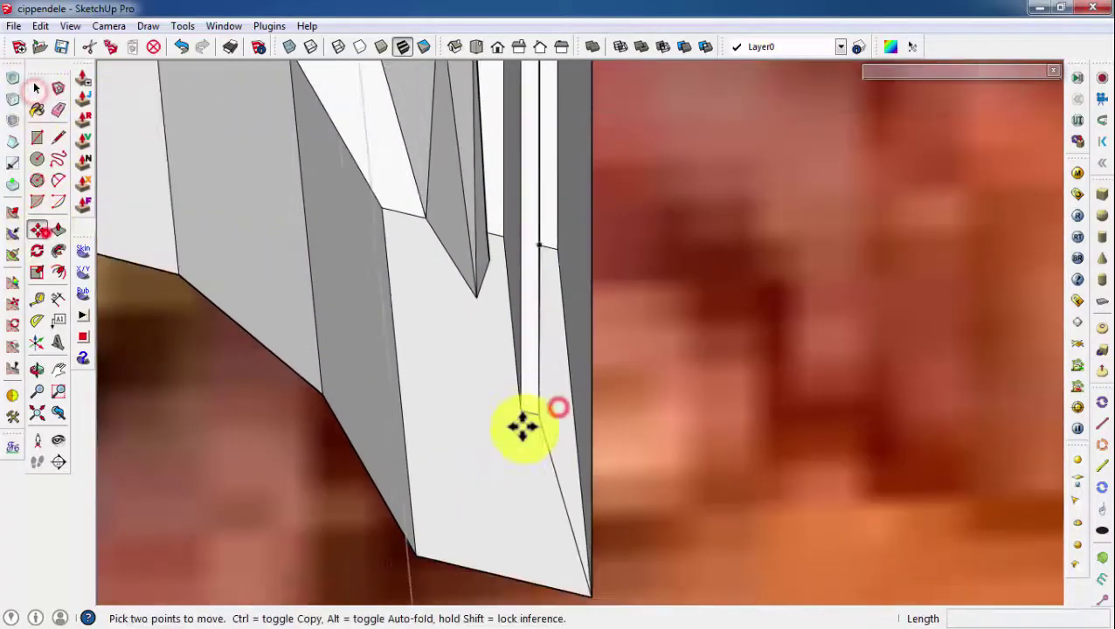
pyautogui.moveTo(543, 227)
pyautogui.mouseDown(button='middle')
pyautogui.moveTo(558, 391)
pyautogui.moveTo(543, 142)
pyautogui.moveTo(535, 339)
pyautogui.mouseUp(button='middle')
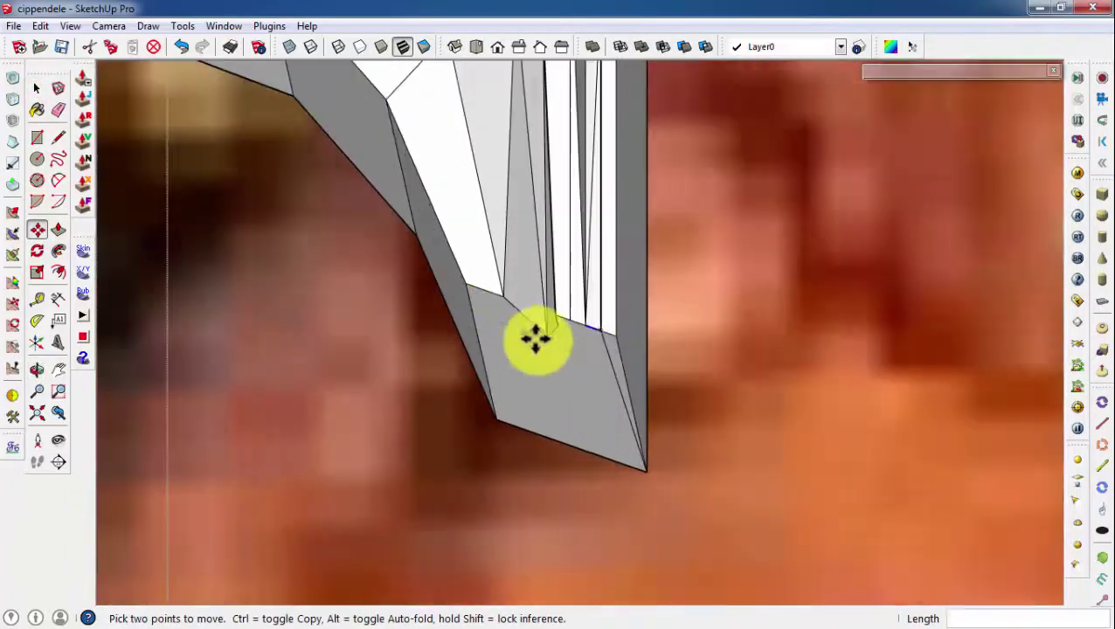
pyautogui.scroll(2, 536, 339)
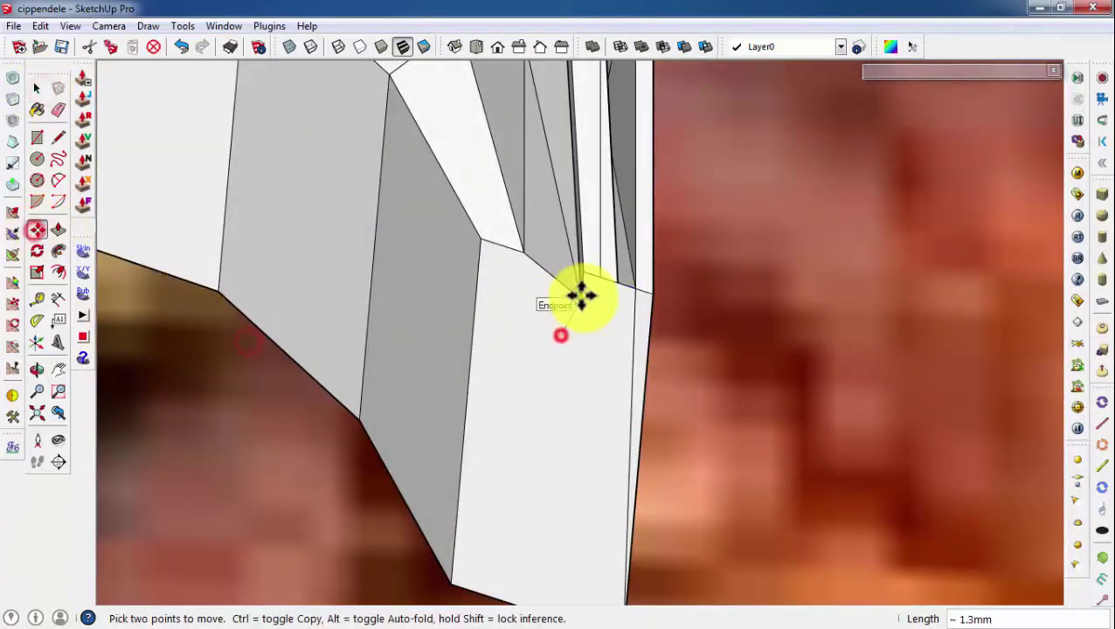
pyautogui.moveTo(581, 297); pyautogui.dragTo(606, 366, button='middle')
pyautogui.moveTo(601, 308)
pyautogui.mouseDown(button='middle')
pyautogui.moveTo(525, 510)
pyautogui.moveTo(226, 199)
pyautogui.mouseUp(button='middle')
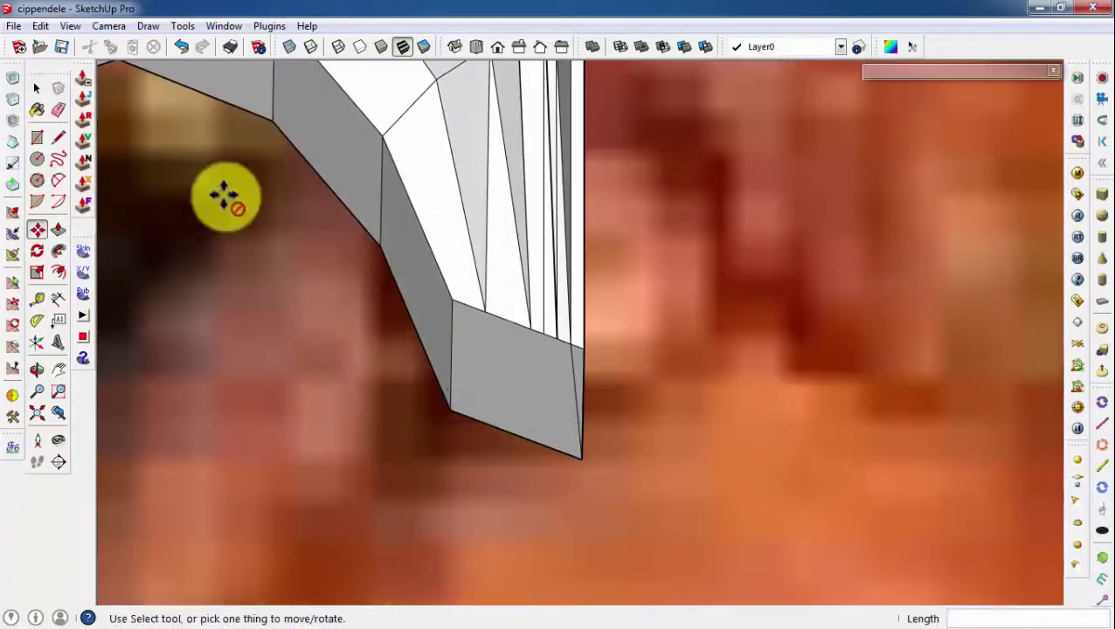
pyautogui.press('e')
pyautogui.moveTo(590, 367); pyautogui.dragTo(583, 369, button='middle')
# Push/Pull the leaf's tip face out 3.7mm to lengthen the narrow end
pyautogui.click(57, 230)
pyautogui.scroll(-2, 509, 449)
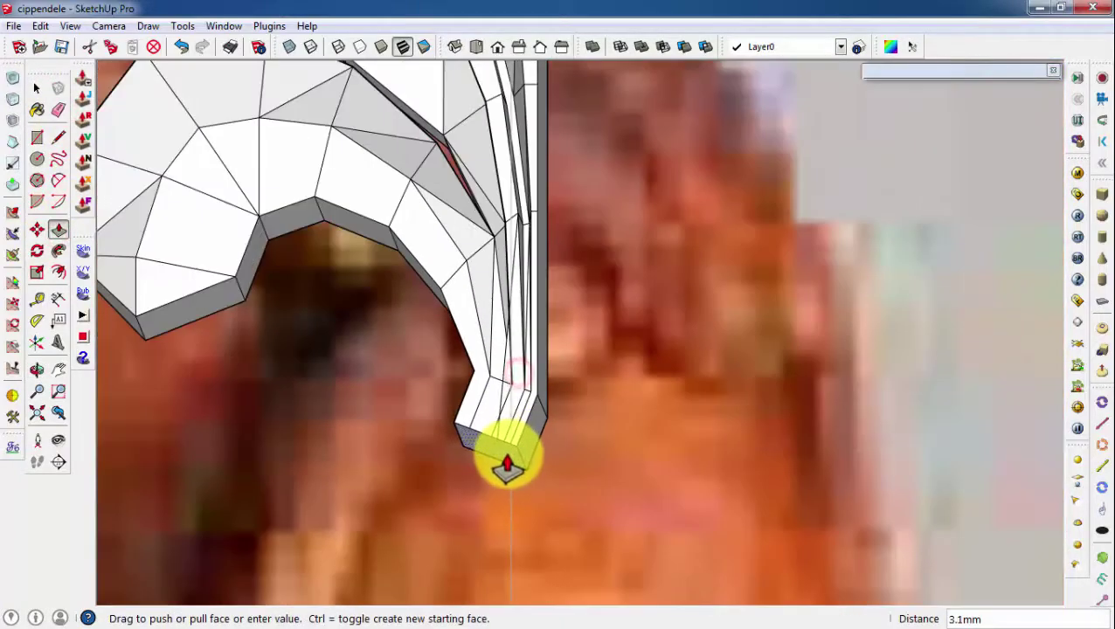
pyautogui.scroll(2, 516, 455)
pyautogui.scroll(-2, 525, 378)
pyautogui.click(530, 378)
pyautogui.scroll(-2, 515, 481)
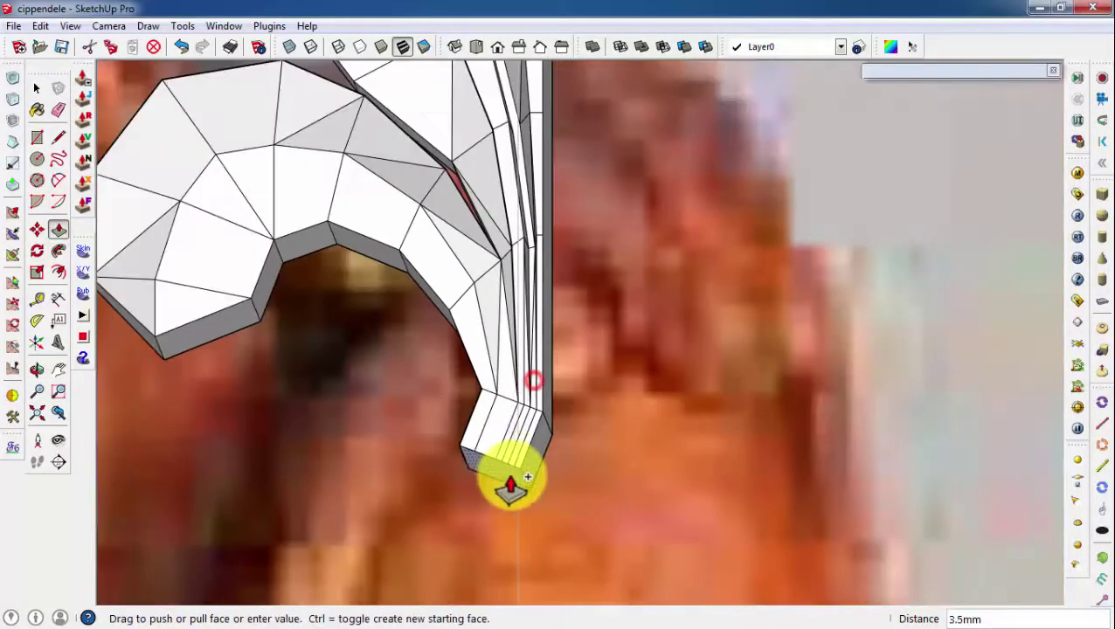
pyautogui.scroll(-2, 515, 483)
pyautogui.click(513, 479)
# Box-select the tip's end faces and bend them to follow the leaf's curl
pyautogui.press('space')
pyautogui.scroll(2, 515, 472)
pyautogui.moveTo(400, 352); pyautogui.dragTo(559, 432)
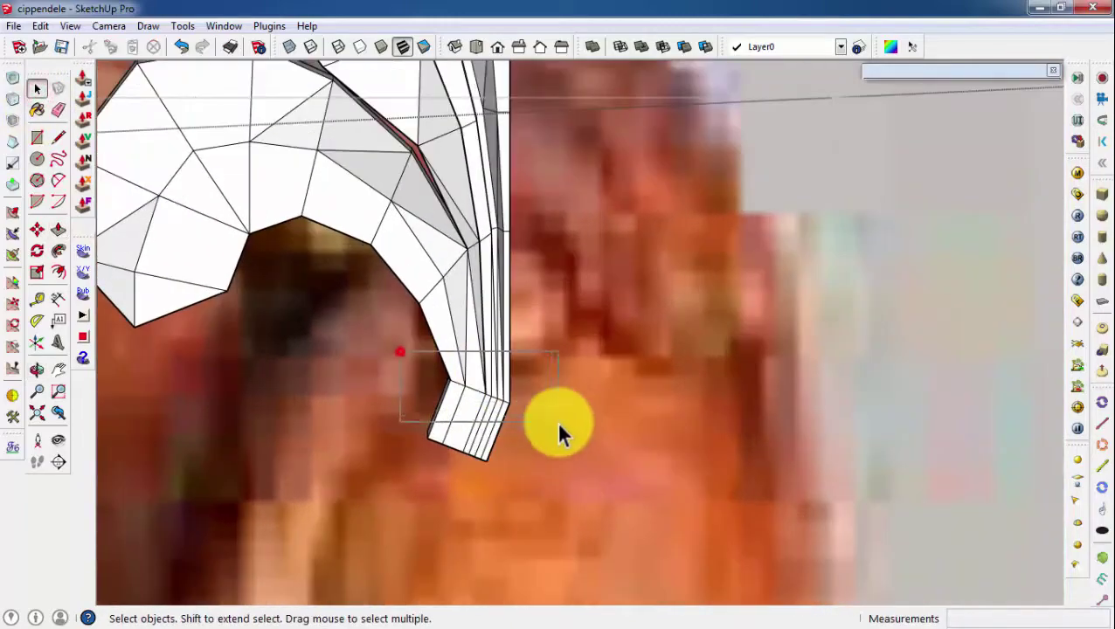
pyautogui.click(570, 363)
pyautogui.moveTo(570, 363); pyautogui.dragTo(349, 353, button='middle')
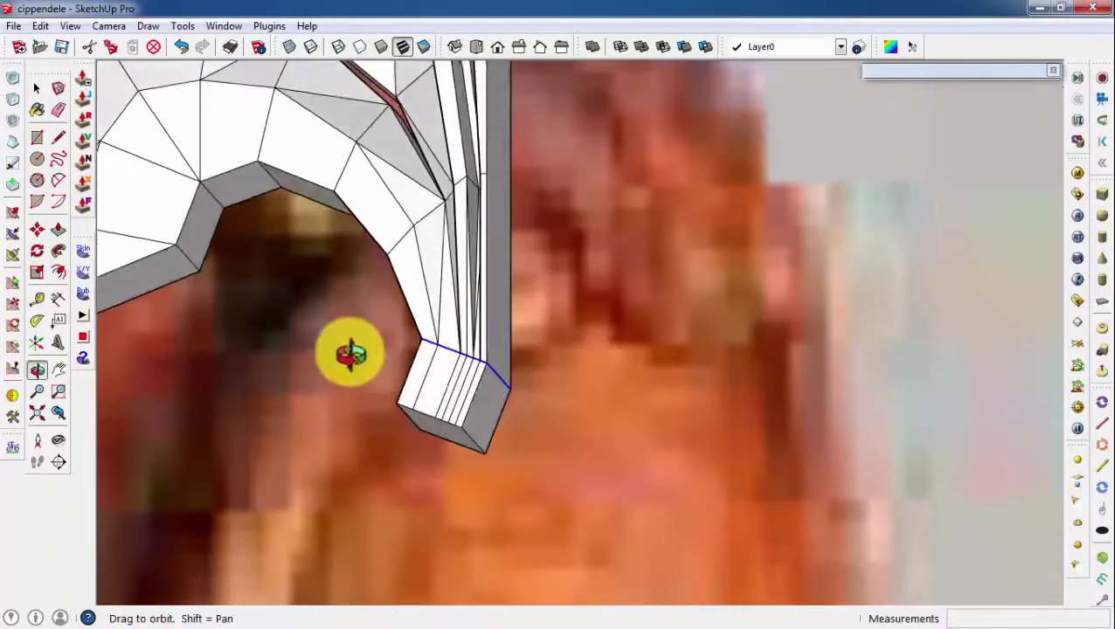
pyautogui.press('m')
pyautogui.moveTo(480, 427); pyautogui.dragTo(472, 442, button='middle')
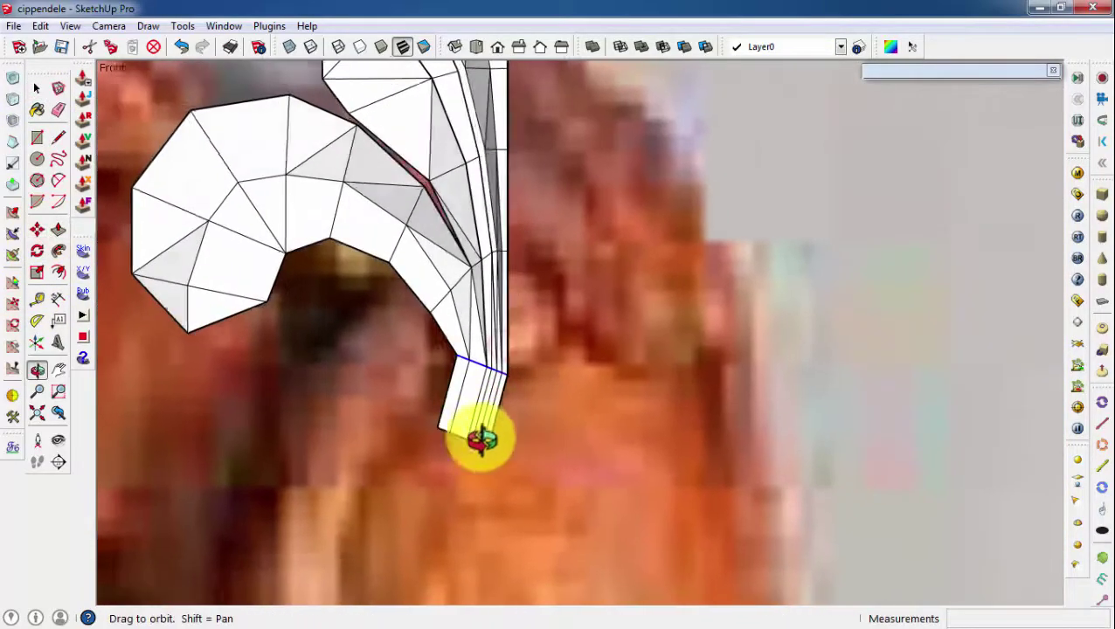
pyautogui.press('space')
pyautogui.scroll(2, 443, 447)
pyautogui.scroll(2, 386, 393)
pyautogui.scroll(-3, 441, 385)
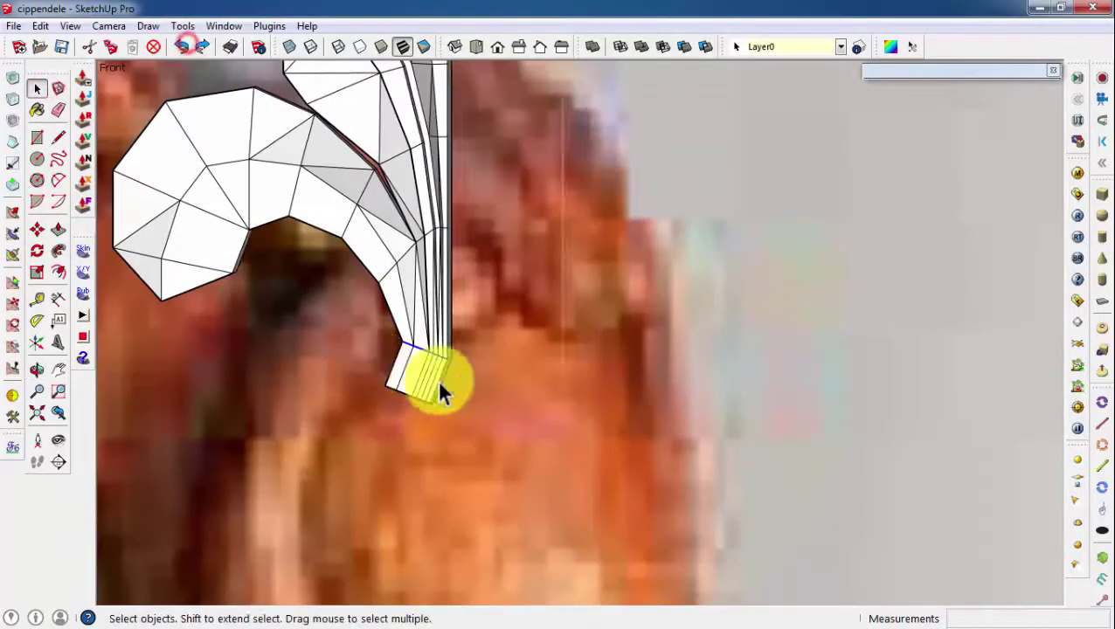
pyautogui.scroll(-3, 523, 361)
# Unhide all geometry to restore the carved leg, then anchor the axes on the ornament
pyautogui.click(42, 28)
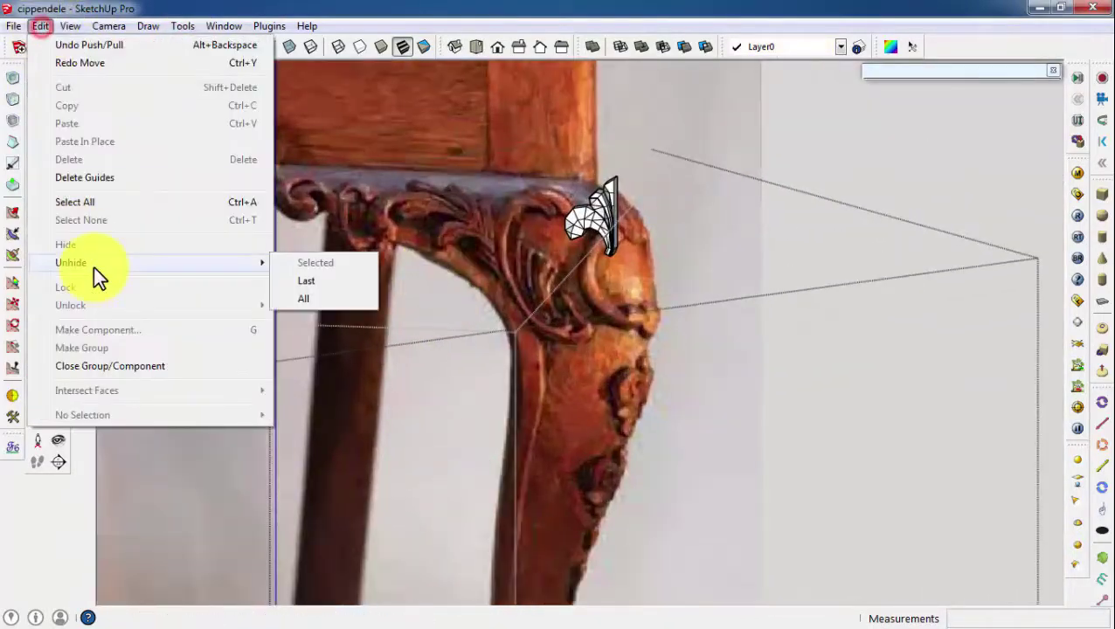
pyautogui.click(301, 298)
pyautogui.moveTo(497, 318)
pyautogui.mouseDown(button='middle')
pyautogui.moveTo(523, 397)
pyautogui.moveTo(71, 236)
pyautogui.mouseUp(button='middle')
pyautogui.click(36, 343)
pyautogui.scroll(2, 527, 253)
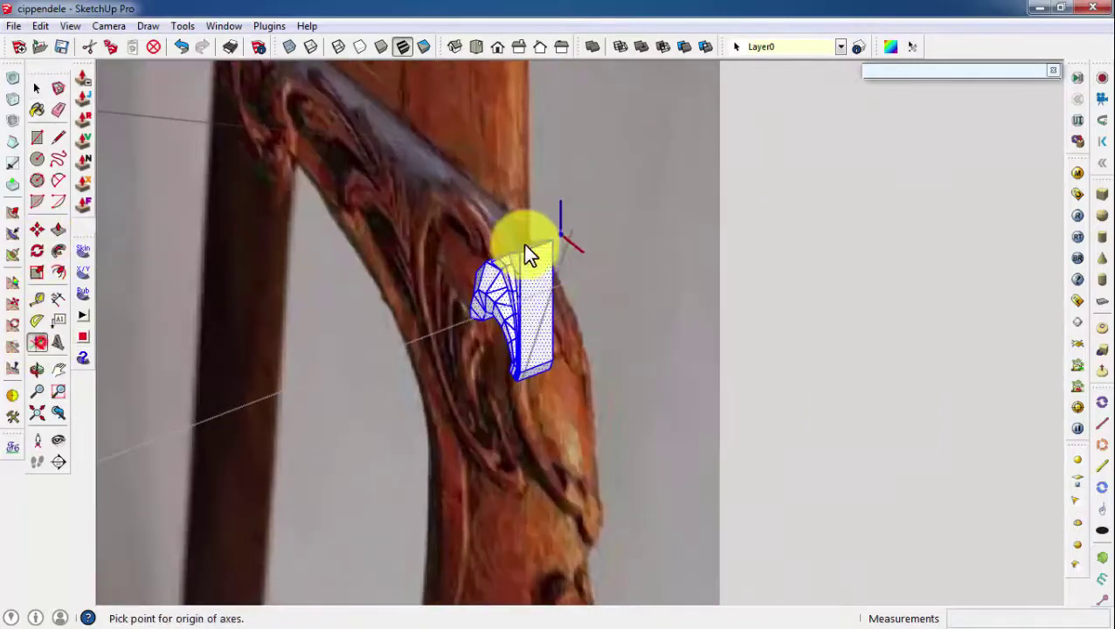
pyautogui.click(557, 244)
pyautogui.scroll(-3, 722, 269)
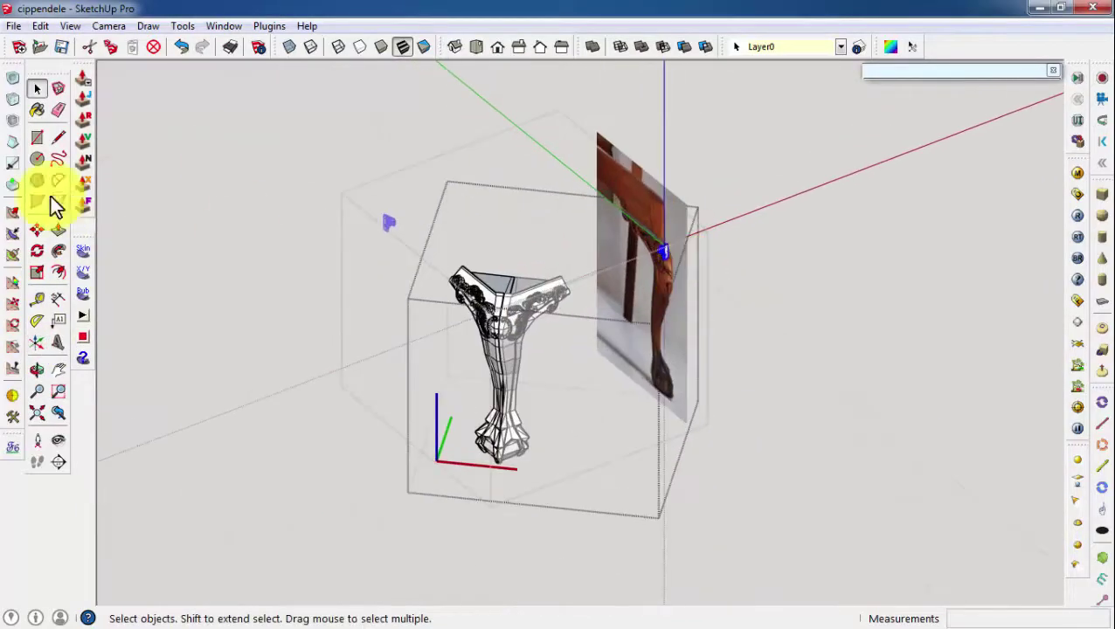
# Move the leaf ornament into the scroll carving at the leg's knee
pyautogui.click(37, 230)
pyautogui.scroll(3, 667, 231)
pyautogui.click(667, 232)
pyautogui.scroll(-2, 666, 232)
pyautogui.scroll(2, 306, 365)
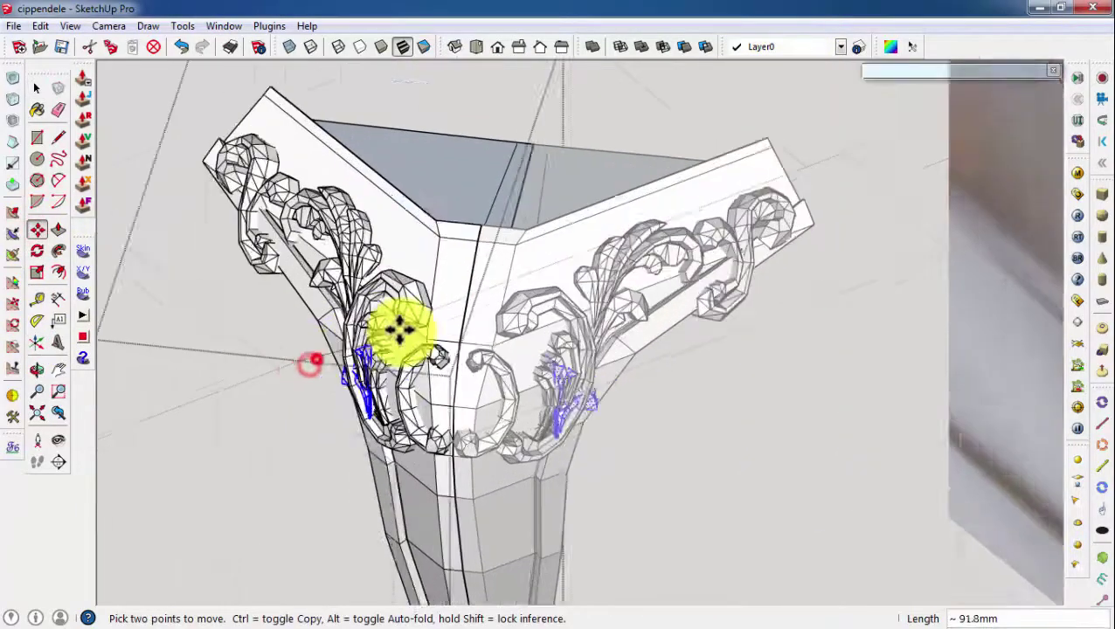
pyautogui.scroll(1, 398, 323)
pyautogui.scroll(2, 580, 373)
pyautogui.scroll(2, 490, 394)
pyautogui.press('space')
pyautogui.scroll(2, 376, 393)
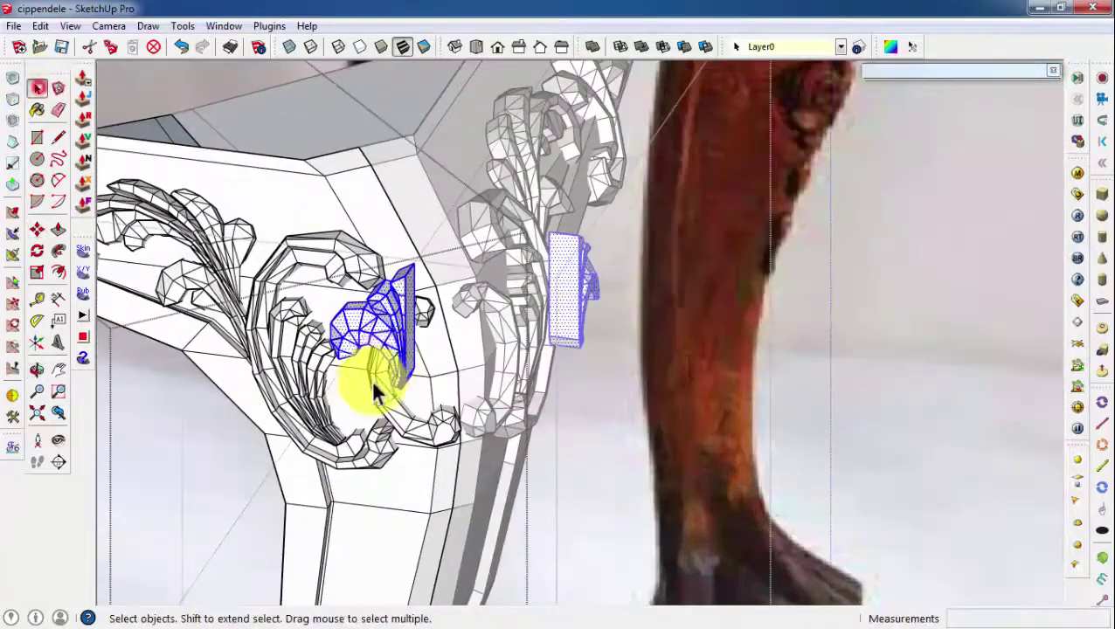
pyautogui.scroll(1, 397, 390)
pyautogui.moveTo(396, 390); pyautogui.dragTo(136, 205, button='middle')
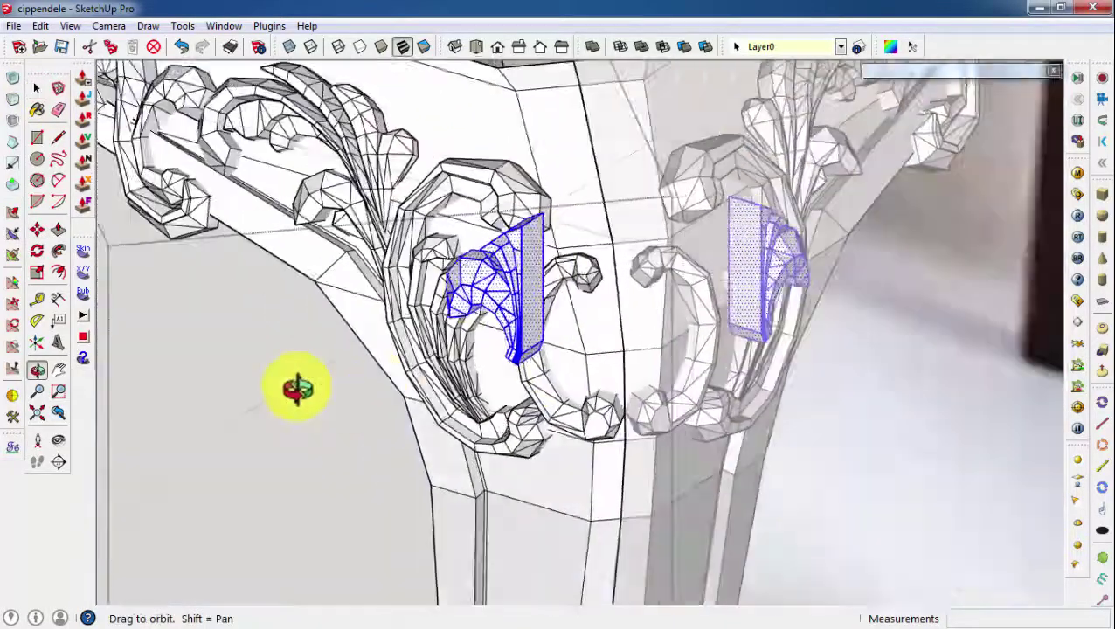
pyautogui.press('m')
pyautogui.click(575, 225)
pyautogui.moveTo(692, 199); pyautogui.dragTo(460, 259, button='middle')
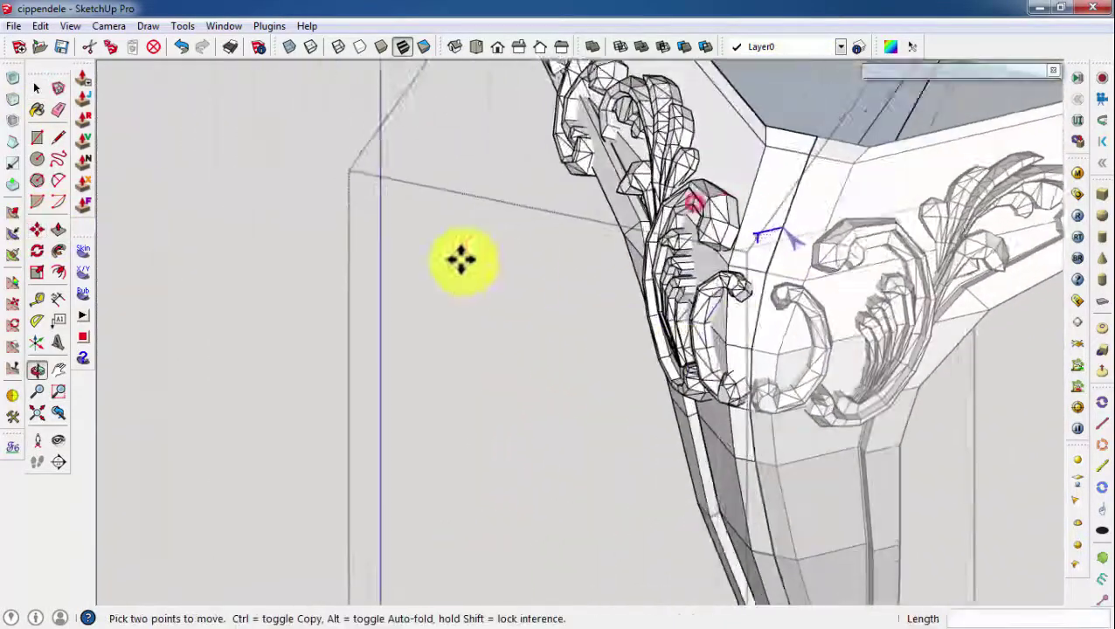
pyautogui.scroll(3, 461, 259)
pyautogui.moveTo(574, 240); pyautogui.dragTo(554, 302, button='middle')
pyautogui.scroll(3, 454, 208)
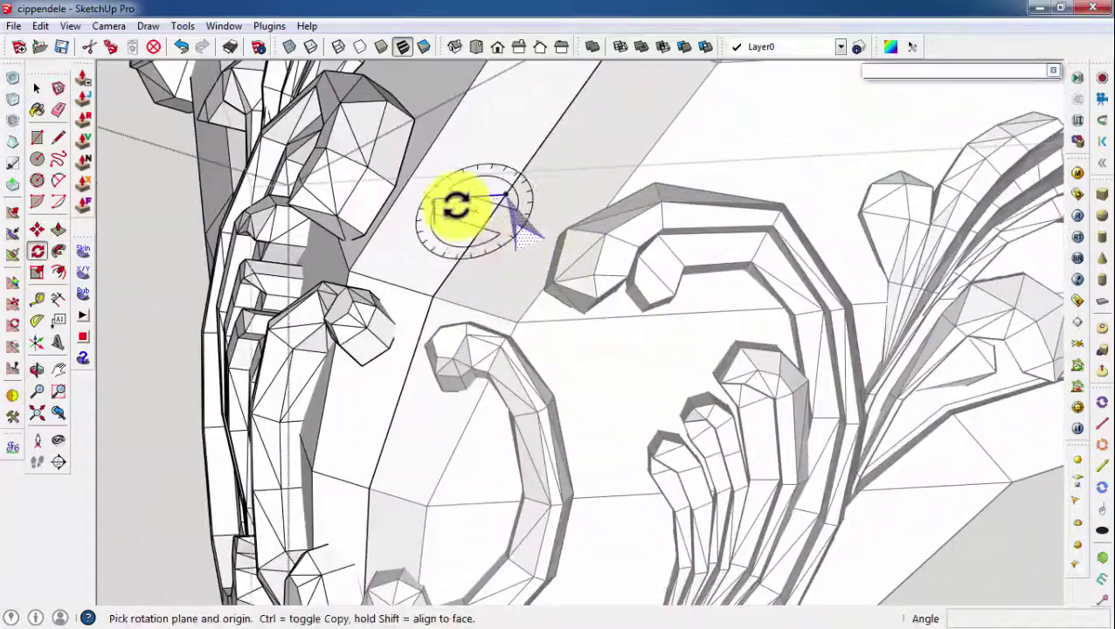
pyautogui.scroll(-3, 510, 261)
pyautogui.moveTo(510, 262); pyautogui.dragTo(516, 317, button='middle')
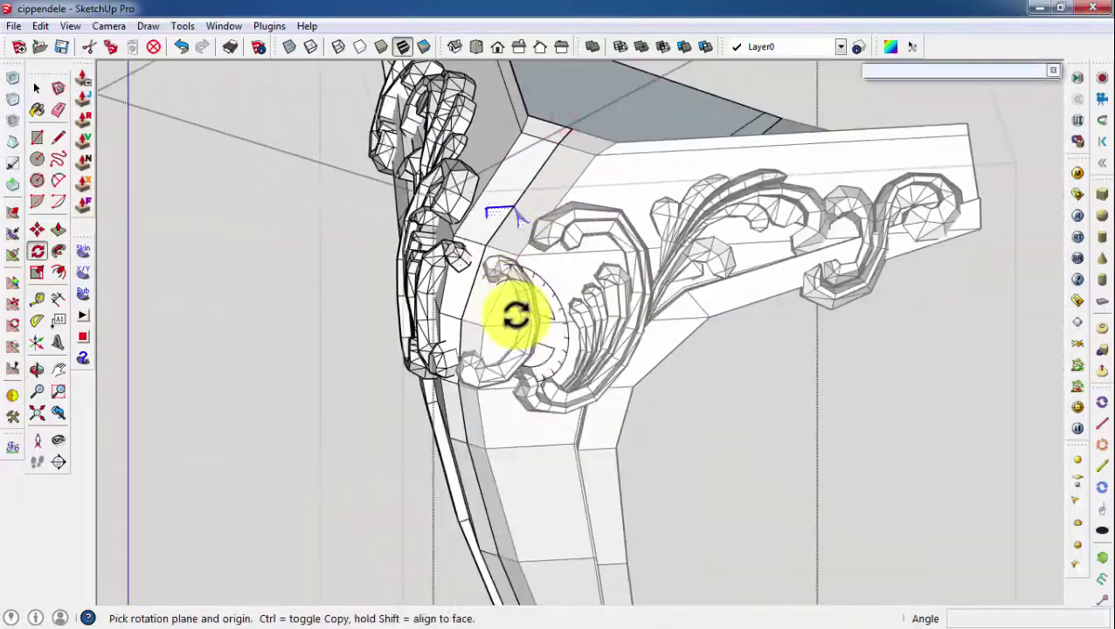
pyautogui.scroll(3, 655, 324)
pyautogui.click(721, 345)
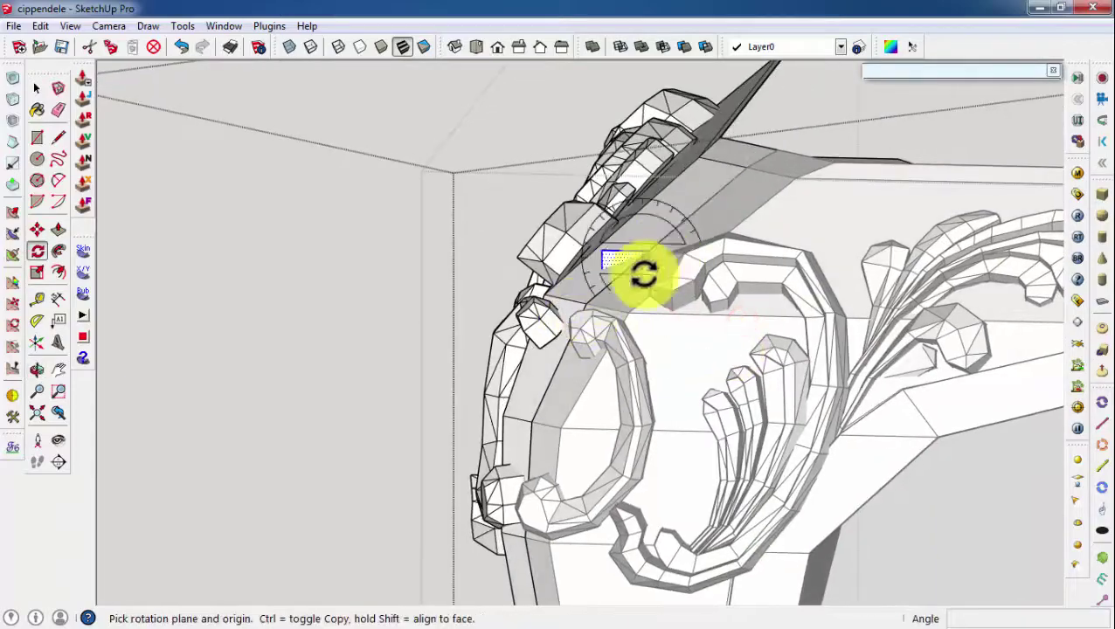
pyautogui.moveTo(643, 278); pyautogui.dragTo(69, 193, button='middle')
pyautogui.scroll(-5, 847, 349)
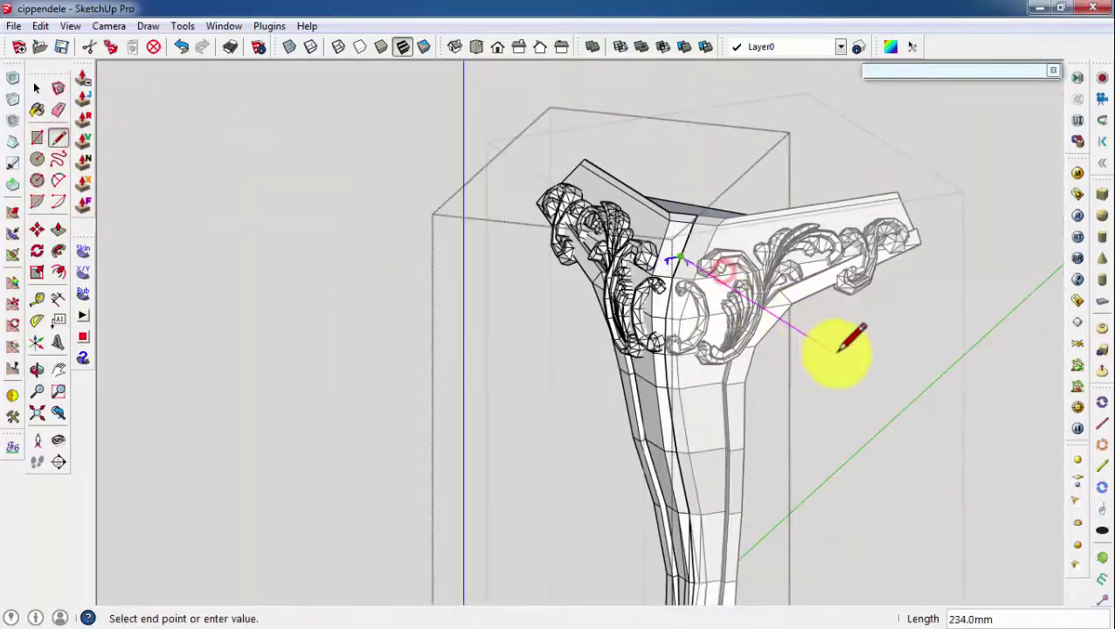
pyautogui.moveTo(847, 349)
pyautogui.mouseDown(button='middle')
pyautogui.moveTo(648, 311)
pyautogui.moveTo(673, 249)
pyautogui.mouseUp(button='middle')
pyautogui.click(37, 159)
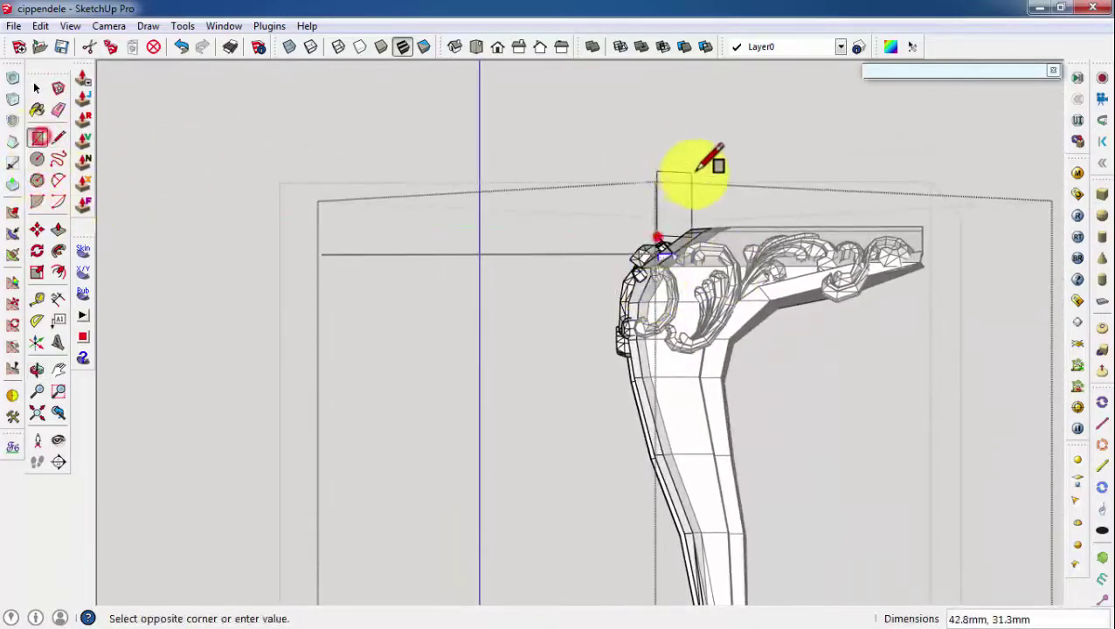
pyautogui.moveTo(693, 175)
pyautogui.mouseDown(button='middle')
pyautogui.moveTo(766, 510)
pyautogui.moveTo(215, 66)
pyautogui.mouseUp(button='middle')
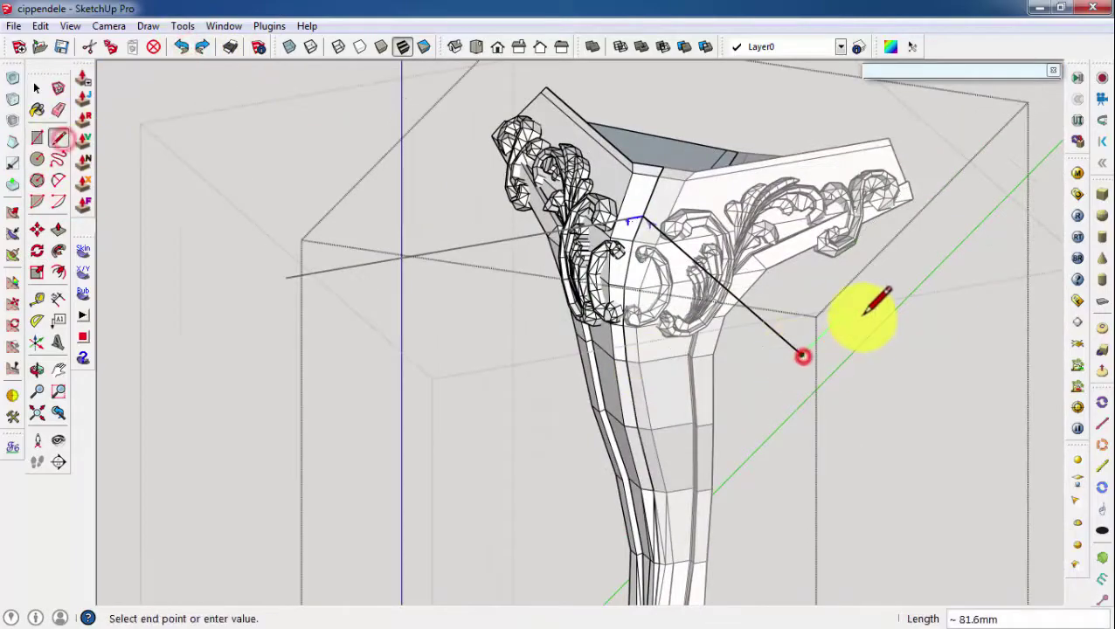
pyautogui.moveTo(752, 387); pyautogui.dragTo(869, 163, button='middle')
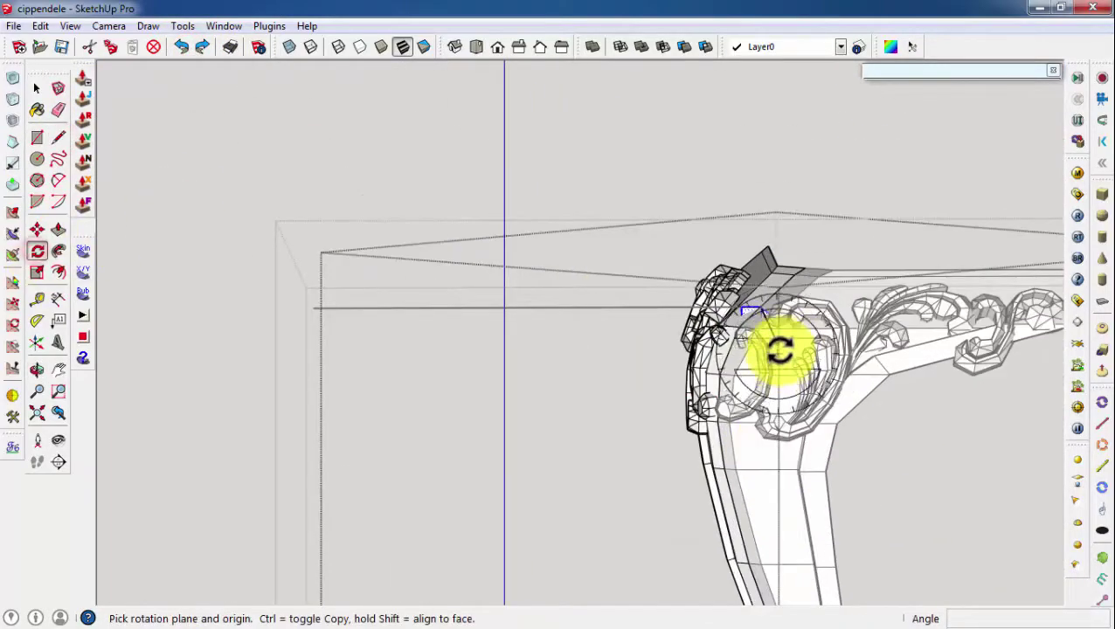
pyautogui.moveTo(780, 351)
pyautogui.mouseDown(button='middle')
pyautogui.moveTo(766, 294)
pyautogui.moveTo(776, 267)
pyautogui.moveTo(801, 415)
pyautogui.mouseUp(button='middle')
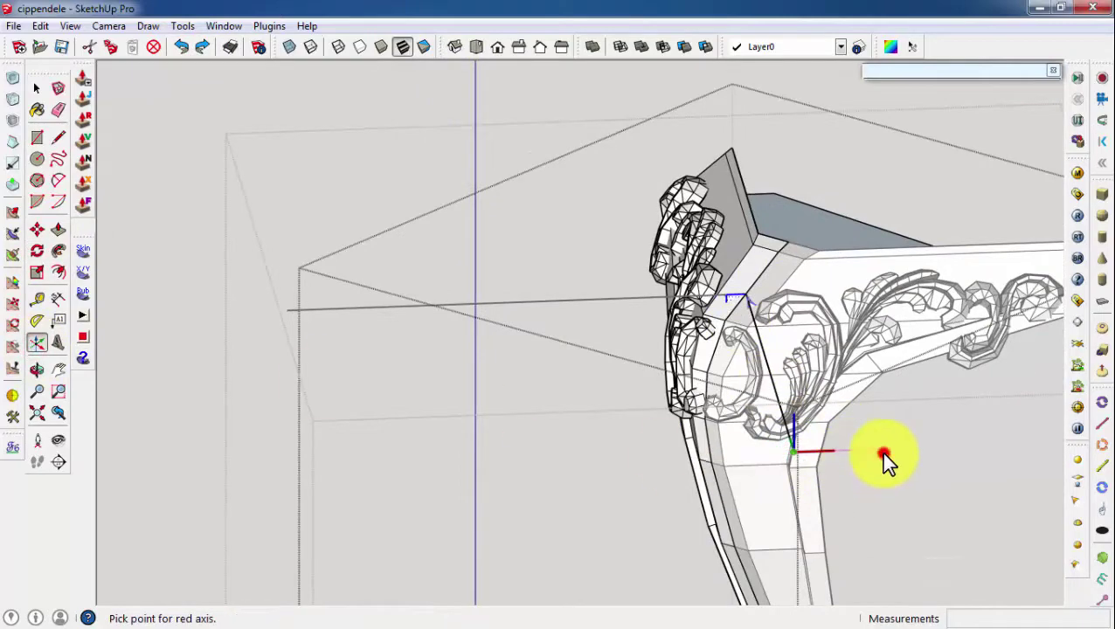
pyautogui.moveTo(880, 452)
pyautogui.mouseDown(button='middle')
pyautogui.moveTo(729, 313)
pyautogui.moveTo(752, 388)
pyautogui.moveTo(757, 372)
pyautogui.moveTo(751, 389)
pyautogui.mouseUp(button='middle')
pyautogui.press('q')
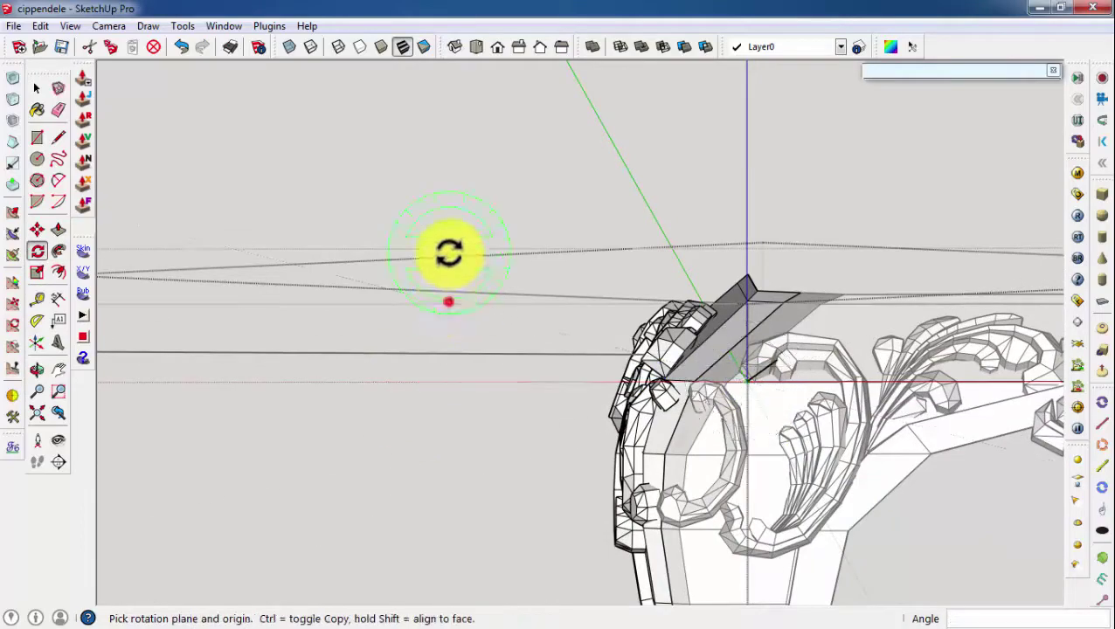
pyautogui.click(39, 229)
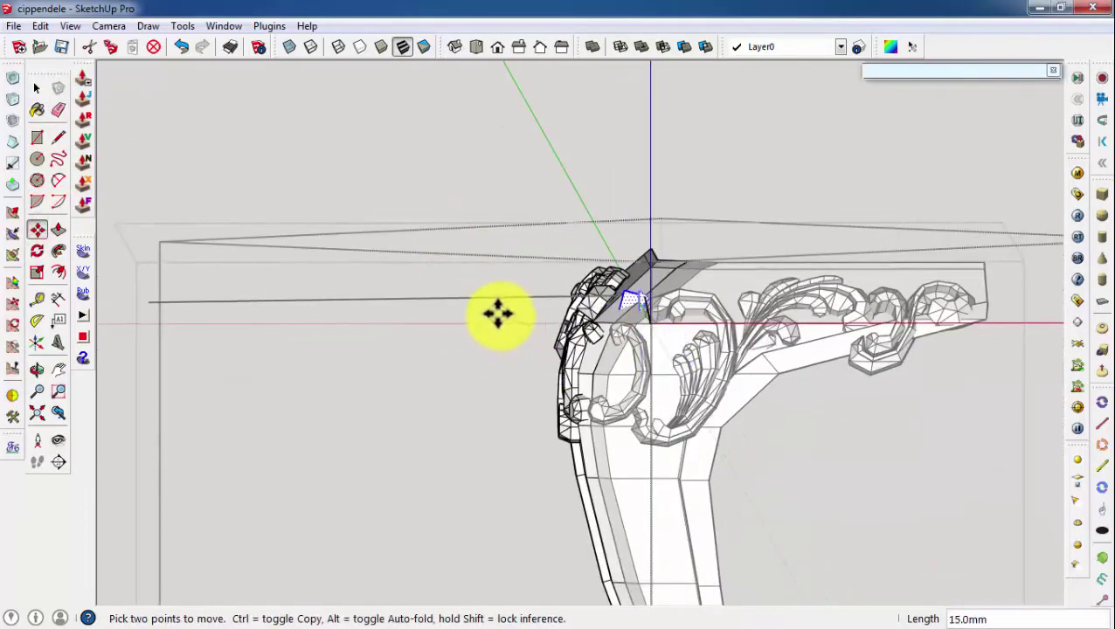
pyautogui.moveTo(428, 368)
pyautogui.mouseDown(button='middle')
pyautogui.moveTo(481, 391)
pyautogui.moveTo(449, 415)
pyautogui.mouseUp(button='middle')
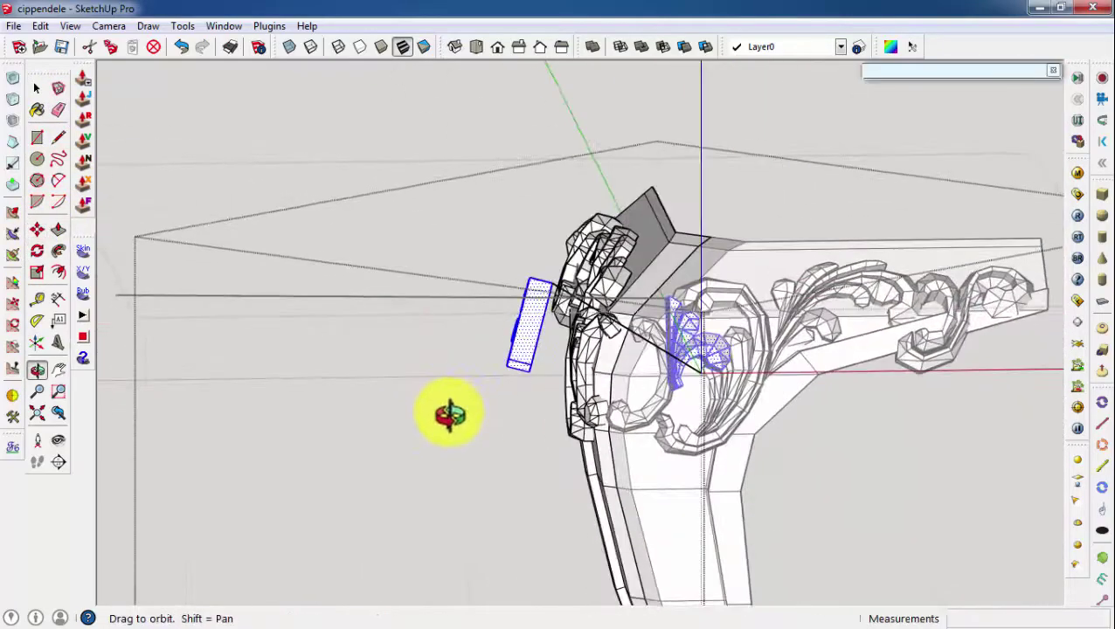
pyautogui.click(292, 43)
pyautogui.click(178, 50)
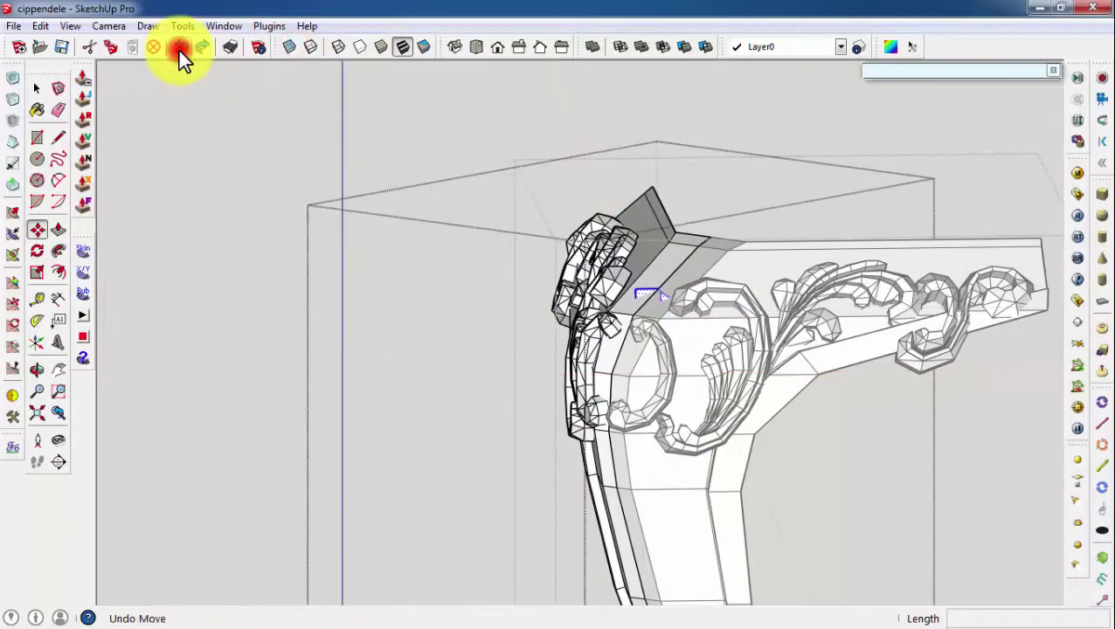
pyautogui.moveTo(472, 262)
pyautogui.mouseDown(button='middle')
pyautogui.moveTo(751, 452)
pyautogui.moveTo(534, 266)
pyautogui.mouseUp(button='middle')
# Rotate the leaf ornament while viewing the leg from the front
pyautogui.press('space')
pyautogui.scroll(3, 563, 316)
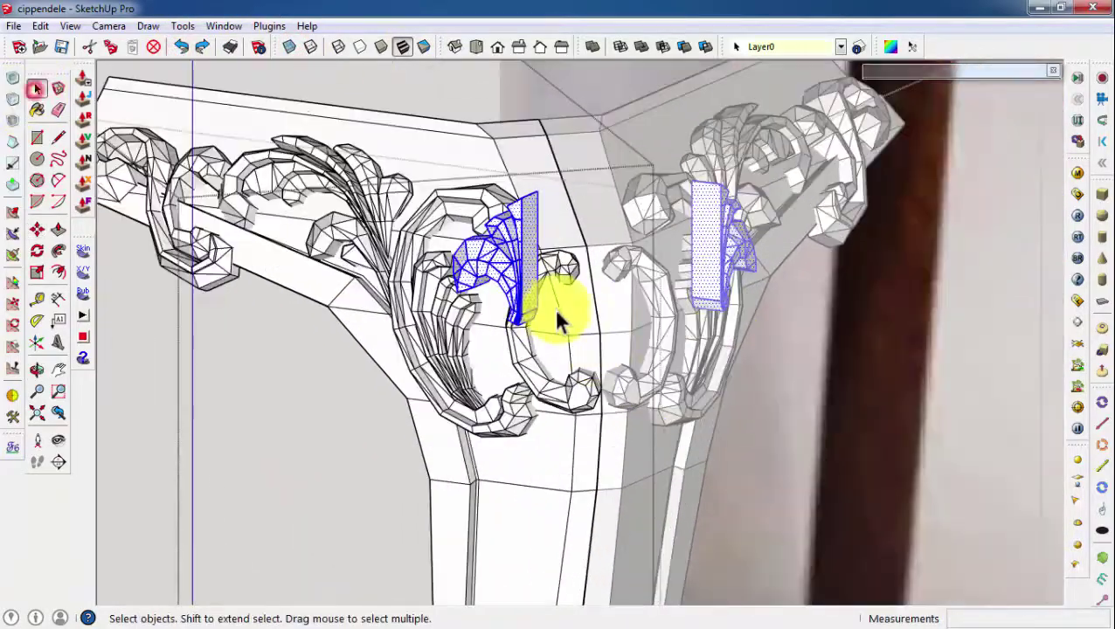
pyautogui.moveTo(563, 316)
pyautogui.mouseDown(button='middle')
pyautogui.moveTo(648, 348)
pyautogui.moveTo(783, 316)
pyautogui.mouseUp(button='middle')
pyautogui.press('q')
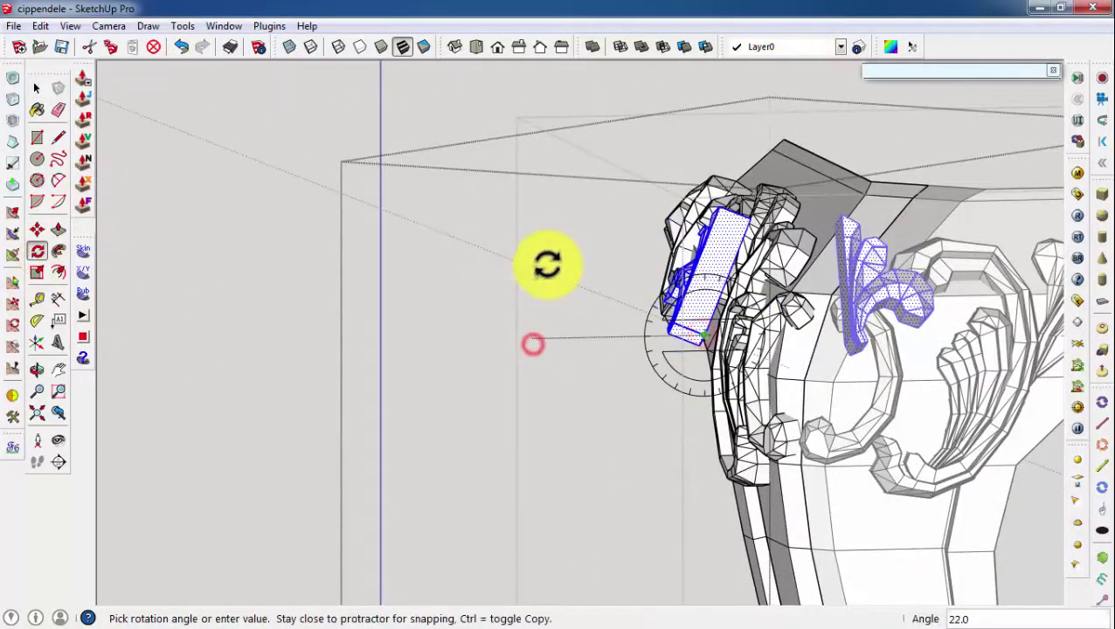
pyautogui.moveTo(547, 264)
pyautogui.mouseDown(button='middle')
pyautogui.moveTo(1008, 326)
pyautogui.moveTo(692, 306)
pyautogui.mouseUp(button='middle')
pyautogui.moveTo(696, 361)
pyautogui.mouseDown(button='middle')
pyautogui.moveTo(610, 391)
pyautogui.moveTo(580, 440)
pyautogui.moveTo(565, 441)
pyautogui.mouseUp(button='middle')
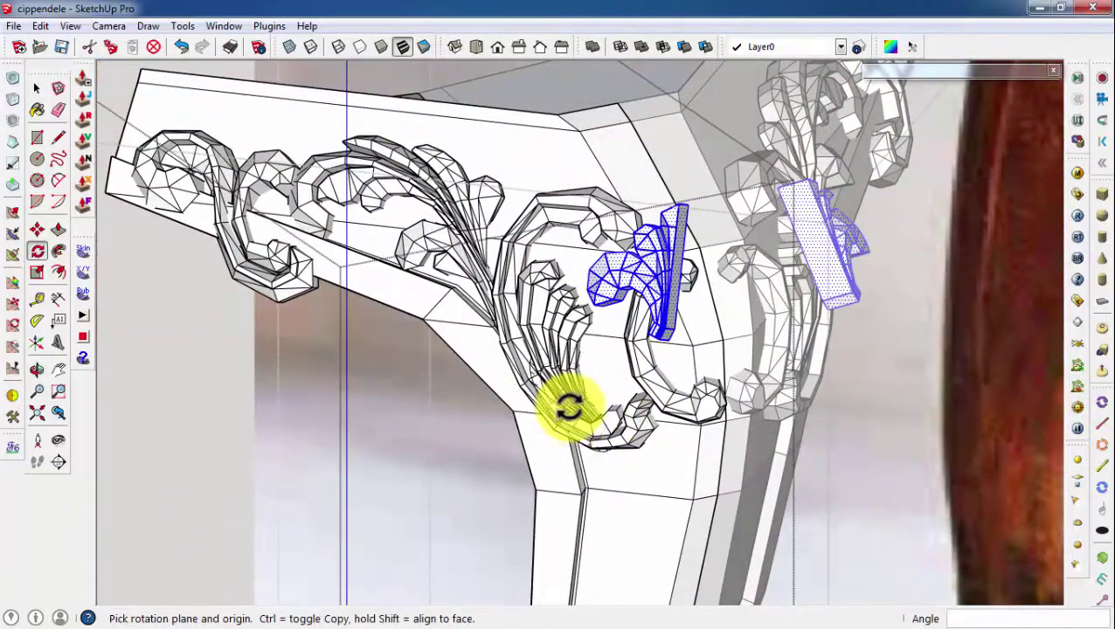
pyautogui.click(39, 89)
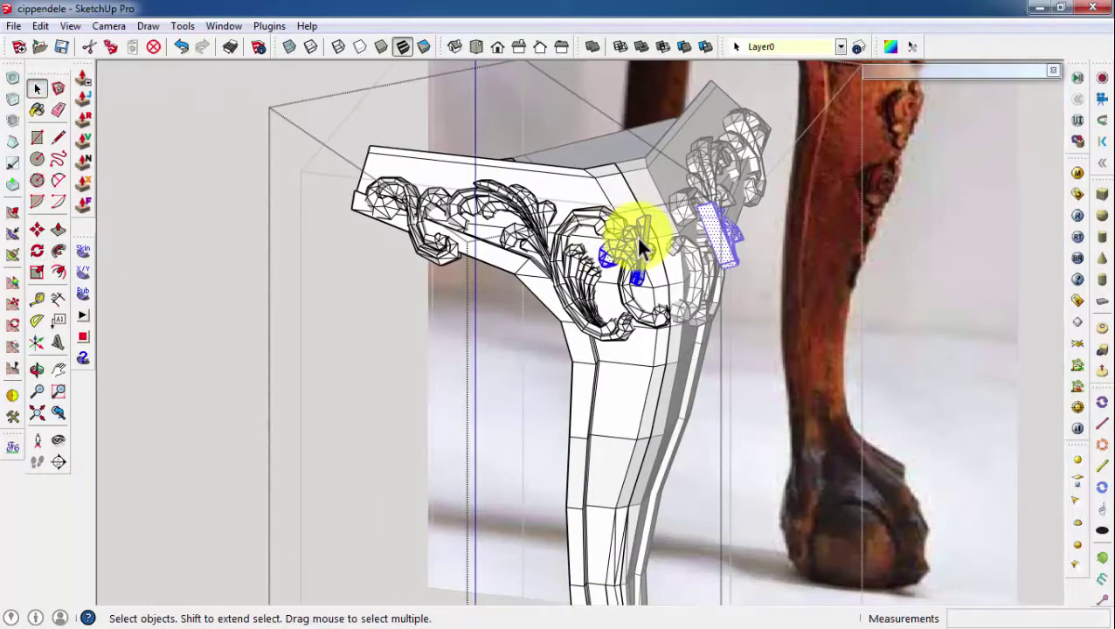
# Check the carving's position from the top view, then orbit back close to it
pyautogui.scroll(-2, 691, 289)
pyautogui.scroll(-3, 552, 211)
pyautogui.scroll(5, 584, 207)
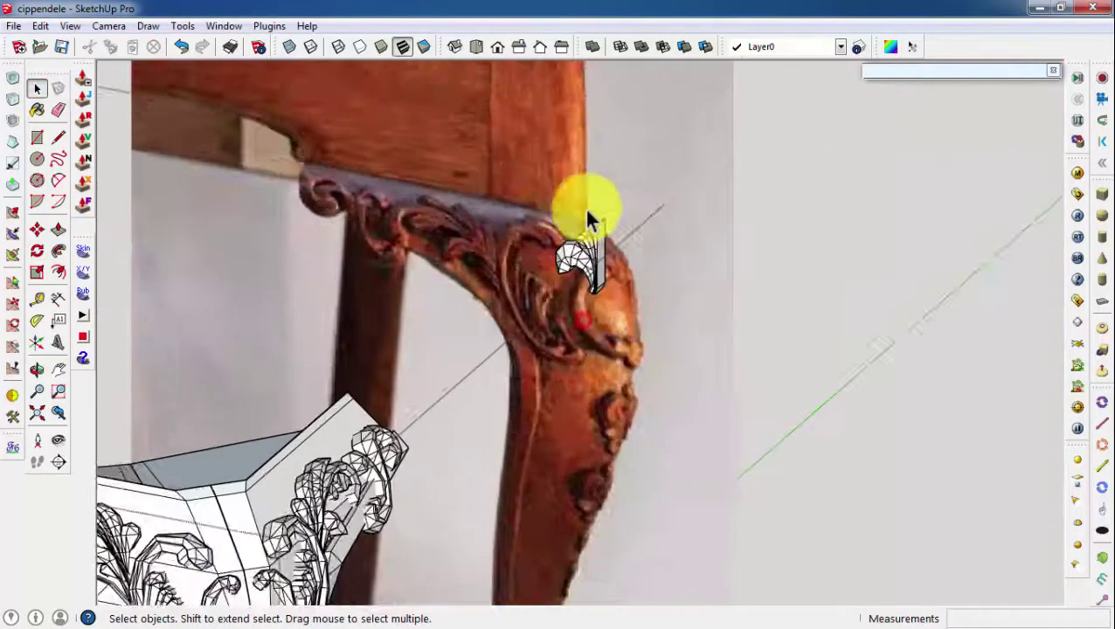
pyautogui.scroll(2, 586, 262)
pyautogui.scroll(-2, 586, 270)
pyautogui.press('F2')
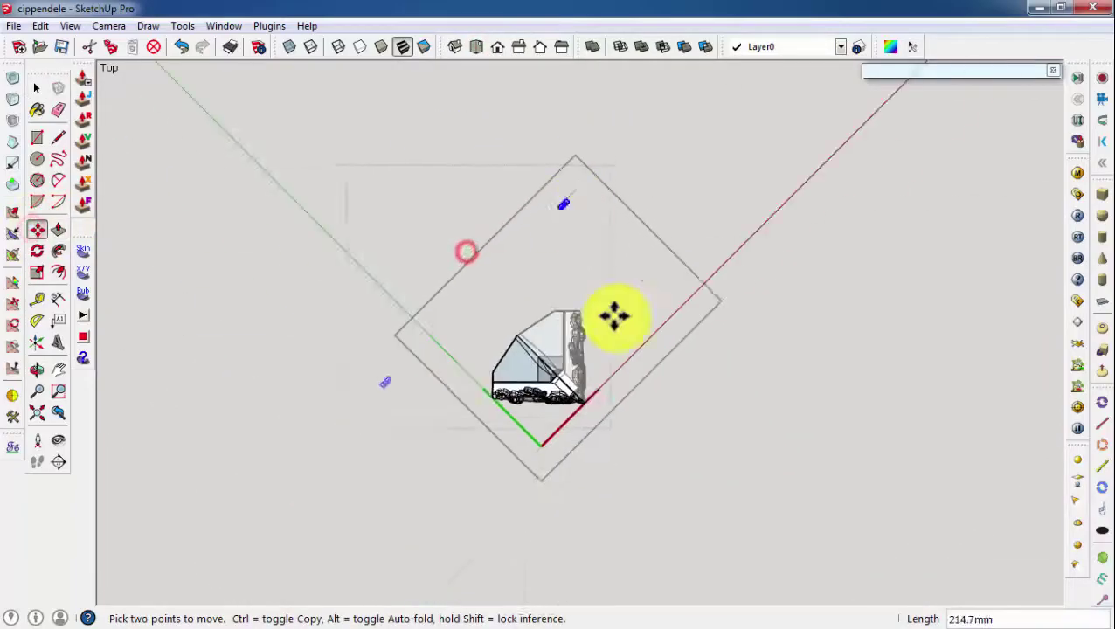
pyautogui.scroll(5, 615, 317)
pyautogui.moveTo(516, 368)
pyautogui.mouseDown(button='middle')
pyautogui.moveTo(530, 418)
pyautogui.moveTo(182, 180)
pyautogui.moveTo(472, 430)
pyautogui.mouseUp(button='middle')
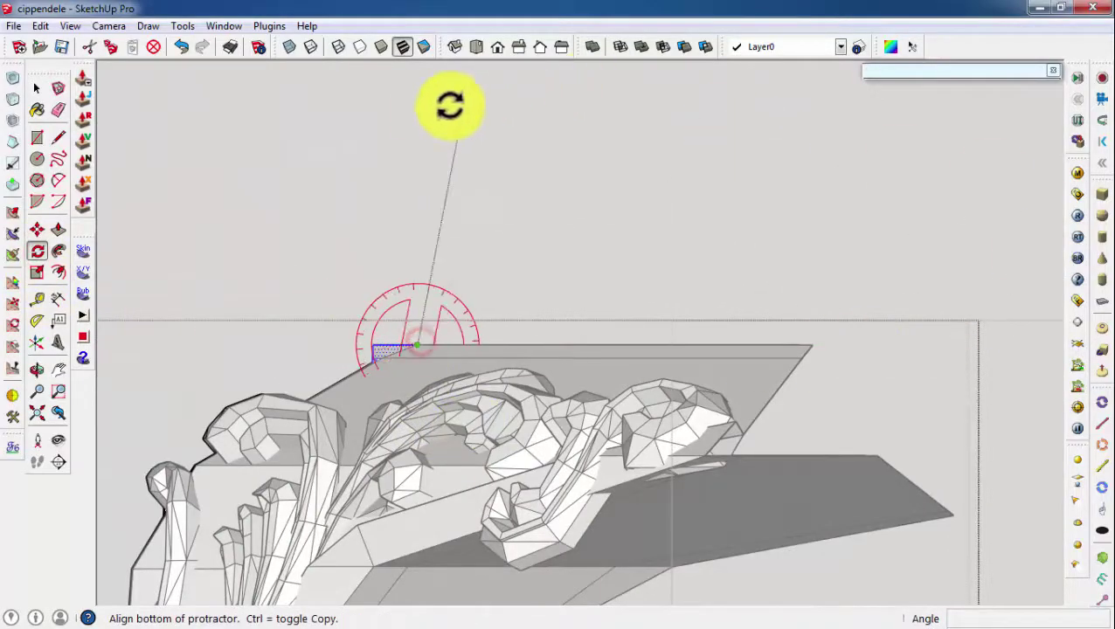
pyautogui.moveTo(657, 168)
pyautogui.mouseDown(button='middle')
pyautogui.moveTo(540, 450)
pyautogui.moveTo(373, 331)
pyautogui.mouseUp(button='middle')
pyautogui.scroll(5, 546, 450)
# Move the carving toward the centre line of the oval cartouche
pyautogui.press('m')
pyautogui.click(415, 326)
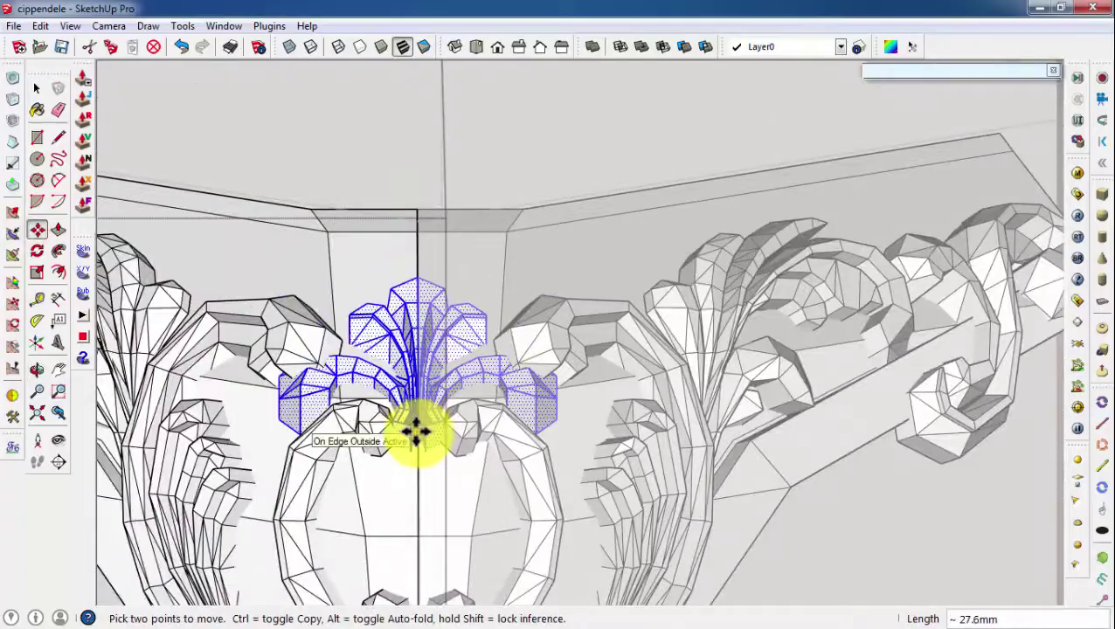
pyautogui.moveTo(415, 428); pyautogui.dragTo(461, 440, button='middle')
pyautogui.scroll(3, 393, 299)
pyautogui.scroll(3, 373, 316)
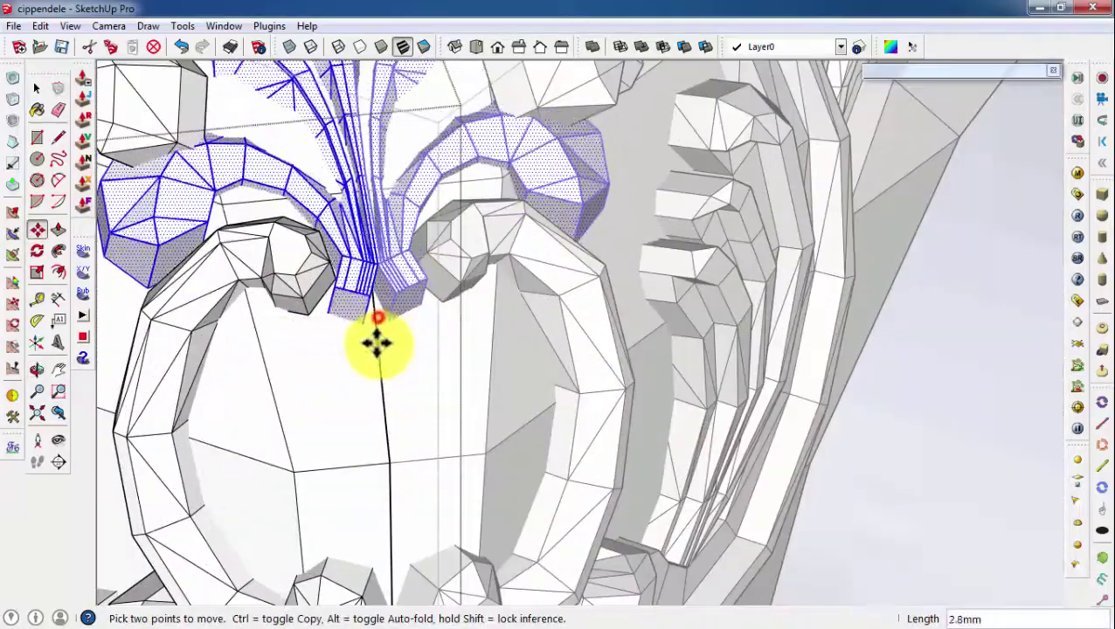
pyautogui.scroll(-5, 394, 288)
pyautogui.scroll(-3, 610, 137)
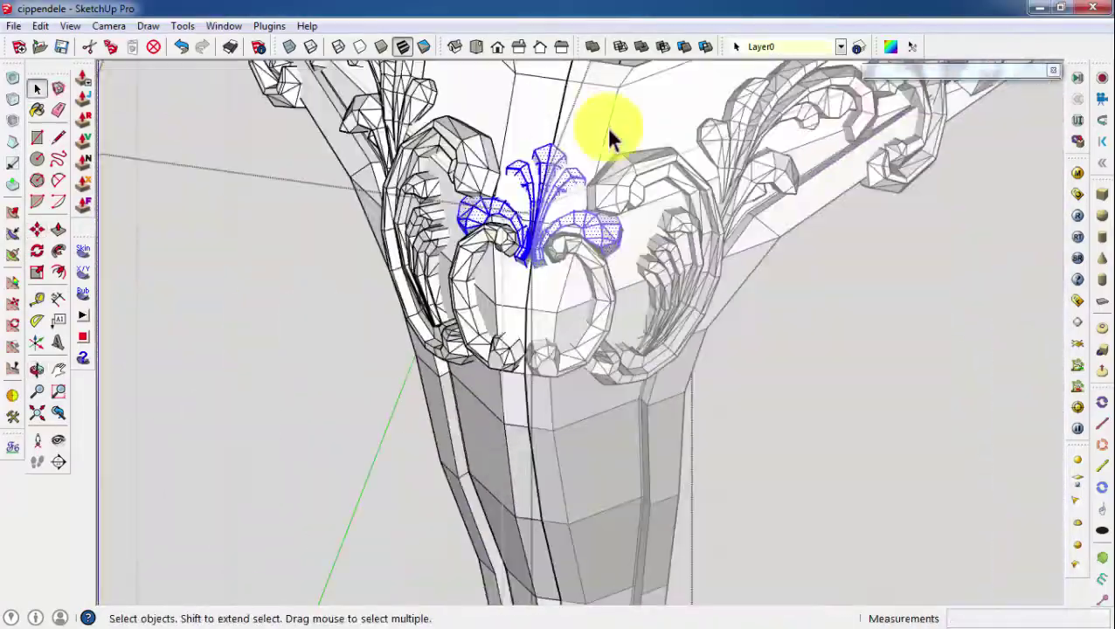
pyautogui.scroll(5, 182, 170)
pyautogui.moveTo(182, 169)
pyautogui.mouseDown(button='middle')
pyautogui.moveTo(181, 189)
pyautogui.moveTo(222, 186)
pyautogui.moveTo(402, 256)
pyautogui.moveTo(411, 328)
pyautogui.moveTo(399, 455)
pyautogui.moveTo(175, 367)
pyautogui.mouseUp(button='middle')
# Rotate the carving so it stands upright on the knee
pyautogui.click(81, 283)
pyautogui.moveTo(81, 282); pyautogui.dragTo(129, 294, button='middle')
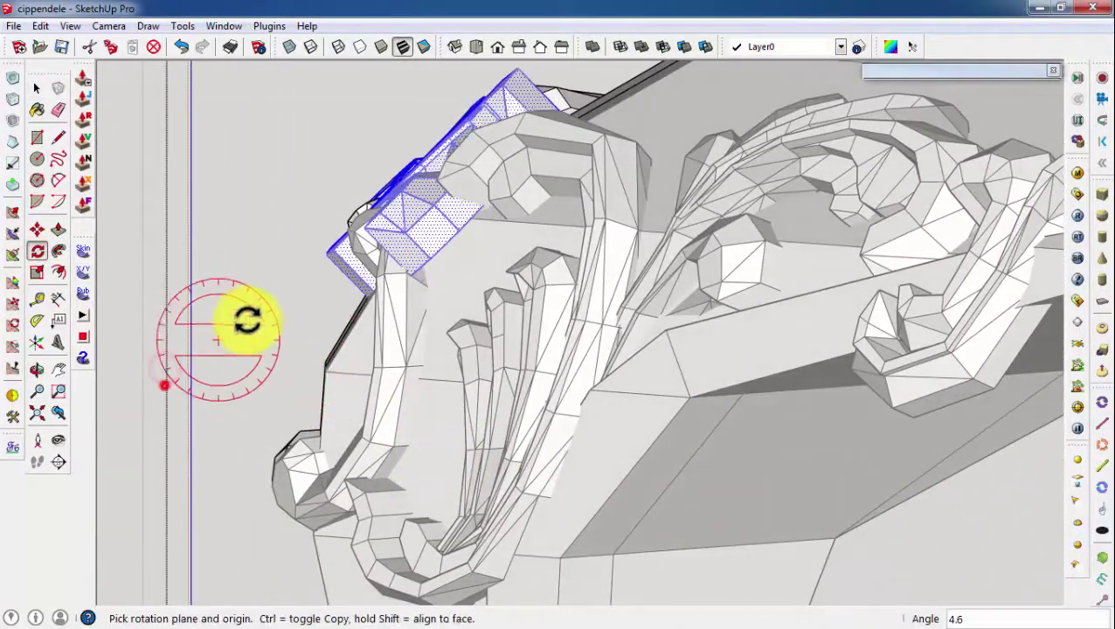
pyautogui.scroll(-3, 398, 203)
pyautogui.scroll(4, 398, 204)
pyautogui.moveTo(399, 203)
pyautogui.mouseDown(button='middle')
pyautogui.moveTo(746, 286)
pyautogui.moveTo(373, 279)
pyautogui.moveTo(722, 220)
pyautogui.mouseUp(button='middle')
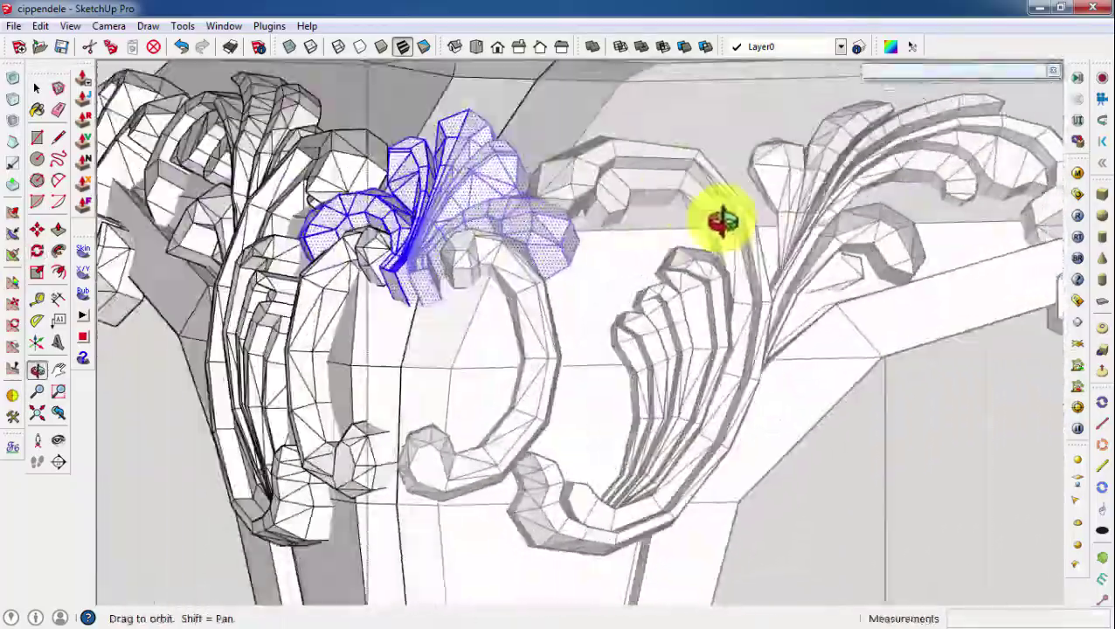
pyautogui.scroll(5, 418, 266)
# Adjust the carving with Move until it is centred on the leg's middle edge line
pyautogui.press('q')
pyautogui.press('m')
pyautogui.scroll(3, 442, 262)
pyautogui.scroll(-3, 446, 267)
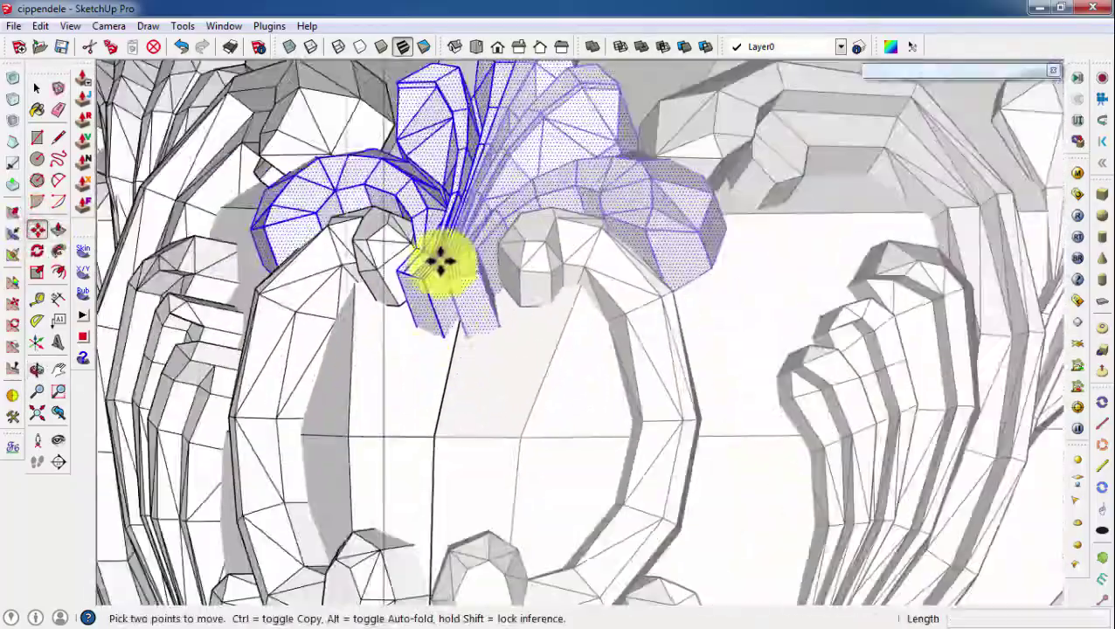
pyautogui.scroll(-2, 402, 236)
pyautogui.scroll(4, 332, 262)
pyautogui.moveTo(309, 281)
pyautogui.mouseDown(button='middle')
pyautogui.moveTo(462, 224)
pyautogui.moveTo(269, 324)
pyautogui.mouseUp(button='middle')
pyautogui.scroll(-3, 270, 323)
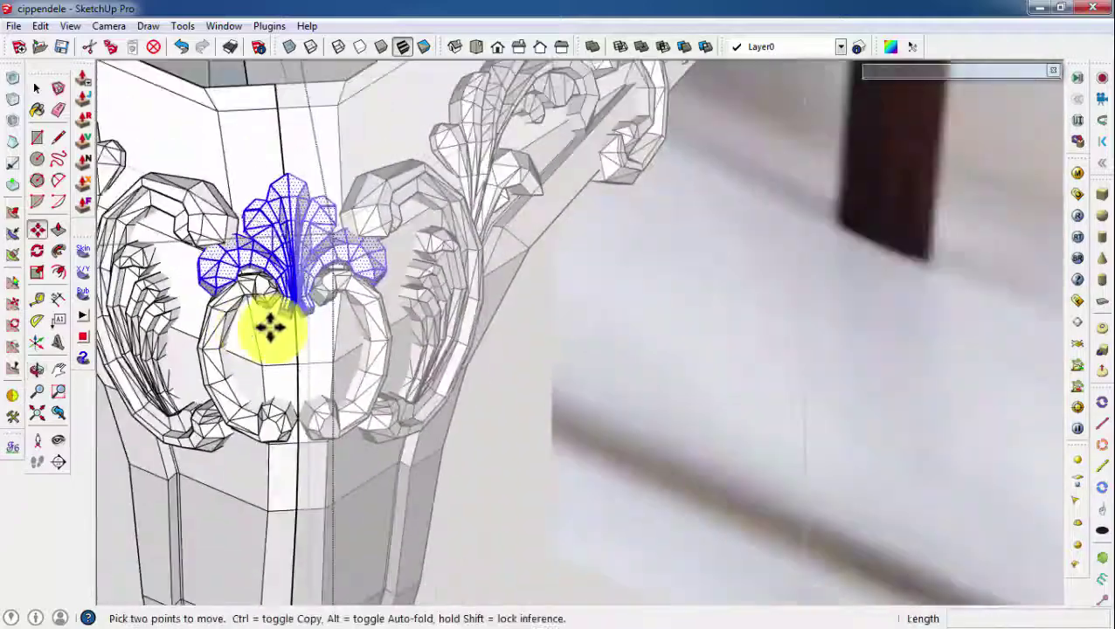
pyautogui.scroll(3, 291, 302)
pyautogui.scroll(3, 291, 301)
# Draw a line starting just below the carving's base
pyautogui.click(57, 137)
pyautogui.click(271, 275)
pyautogui.moveTo(271, 275); pyautogui.dragTo(223, 301, button='middle')
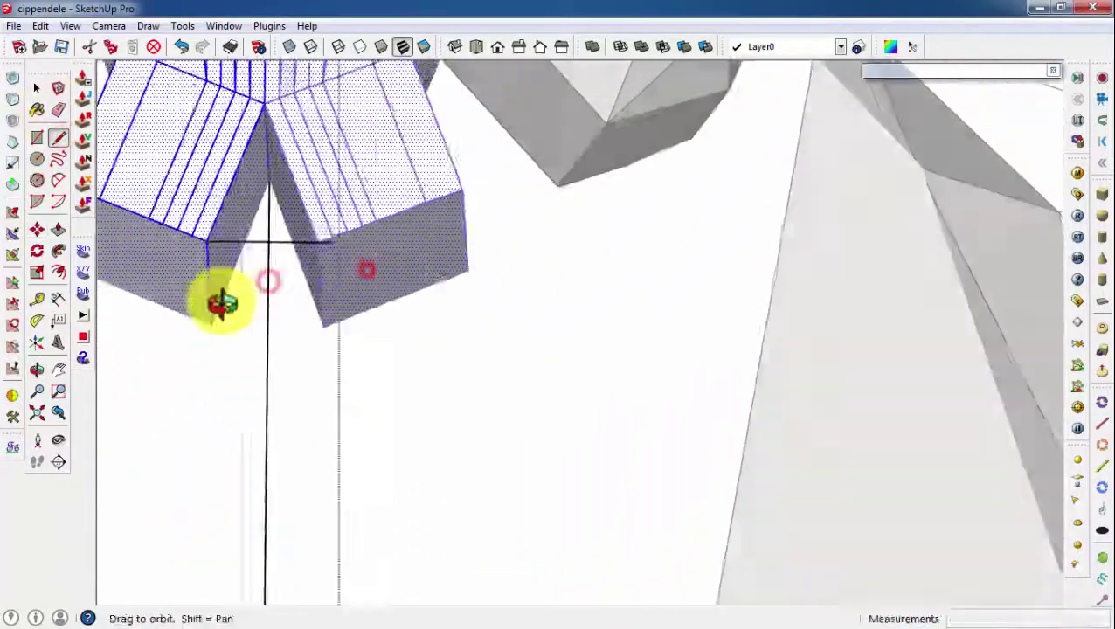
pyautogui.moveTo(263, 132)
pyautogui.mouseDown(button='middle')
pyautogui.moveTo(294, 160)
pyautogui.moveTo(320, 356)
pyautogui.moveTo(315, 332)
pyautogui.mouseUp(button='middle')
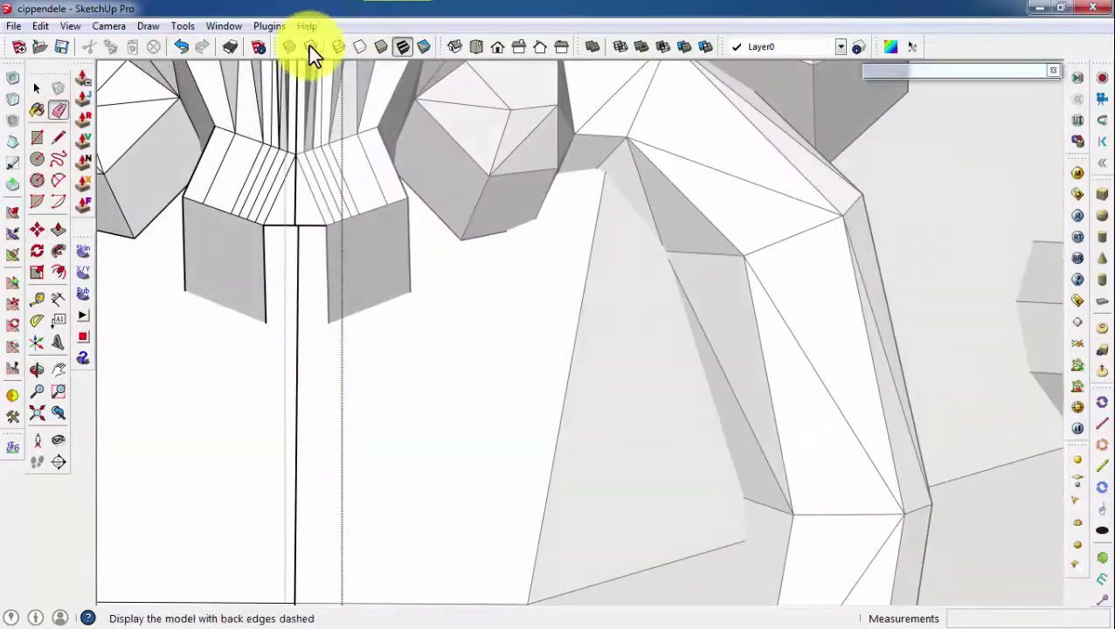
# Turn on X-ray and draw a line ending on the leg's centre edge
pyautogui.click(288, 46)
pyautogui.scroll(3, 298, 334)
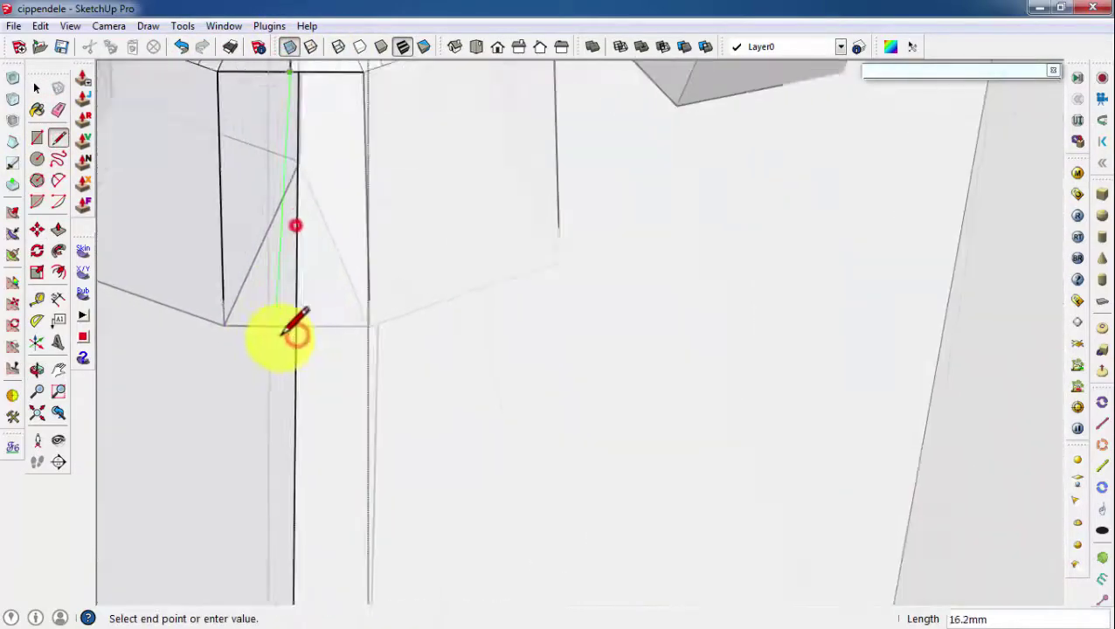
pyautogui.scroll(2, 298, 323)
pyautogui.click(295, 329)
pyautogui.scroll(-3, 296, 329)
# Apply Subdivide and Smooth to the selected ornament to round it into curves
pyautogui.moveTo(297, 227); pyautogui.dragTo(299, 349, button='middle')
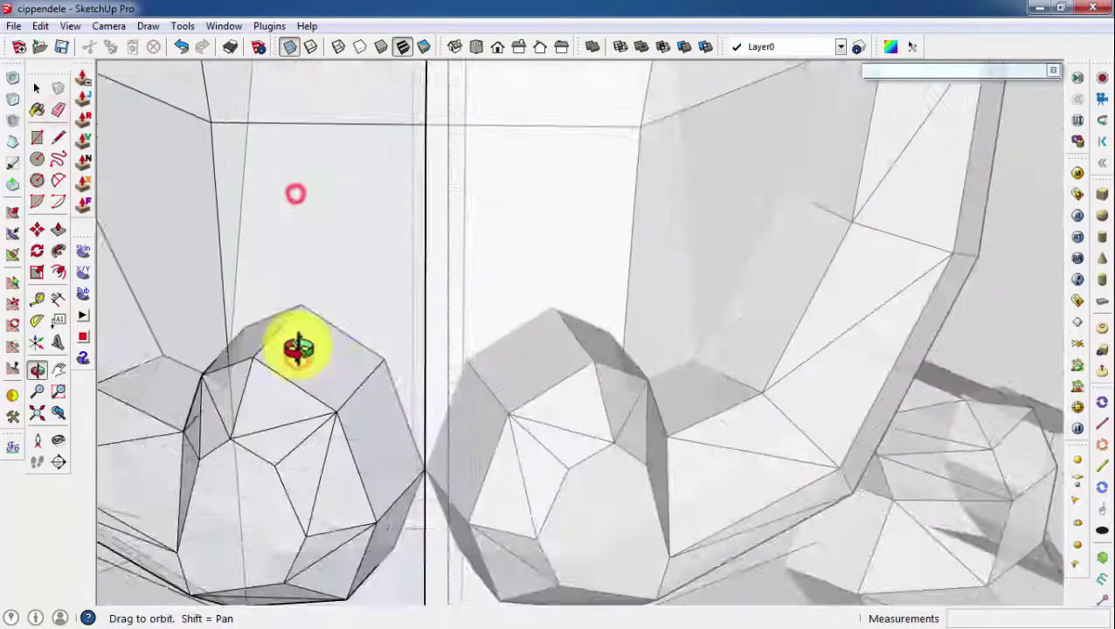
pyautogui.scroll(-5, 299, 349)
pyautogui.scroll(3, 393, 318)
pyautogui.press('space')
pyautogui.moveTo(367, 301); pyautogui.dragTo(428, 302, button='middle')
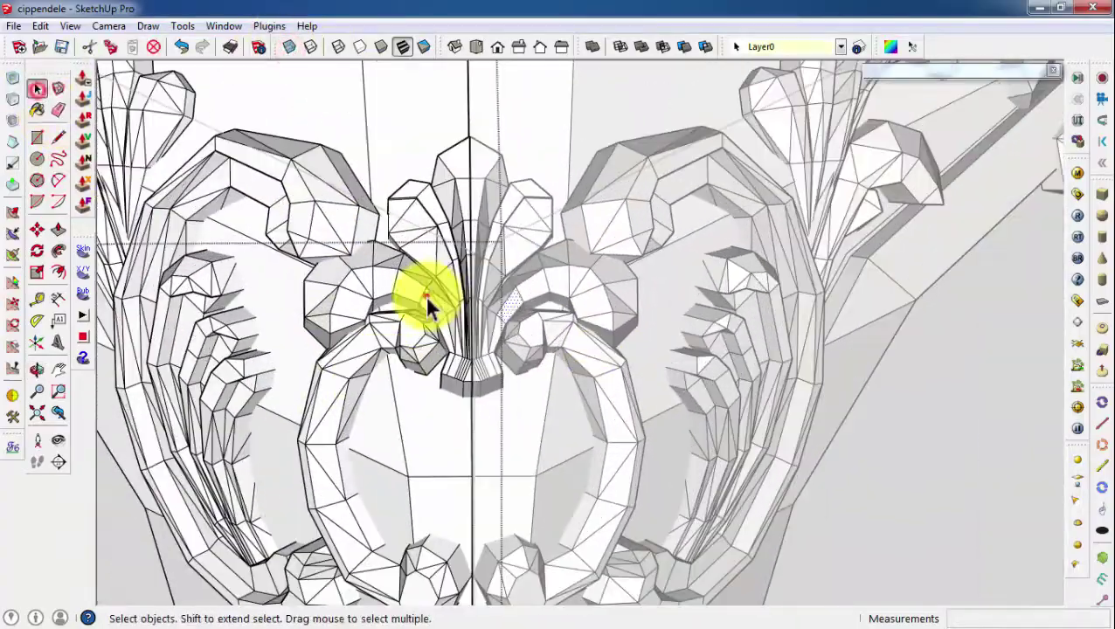
pyautogui.click(35, 103)
pyautogui.press('Return')
# Review the smoothed ornament from around, then undo the smoothing
pyautogui.scroll(5, 505, 348)
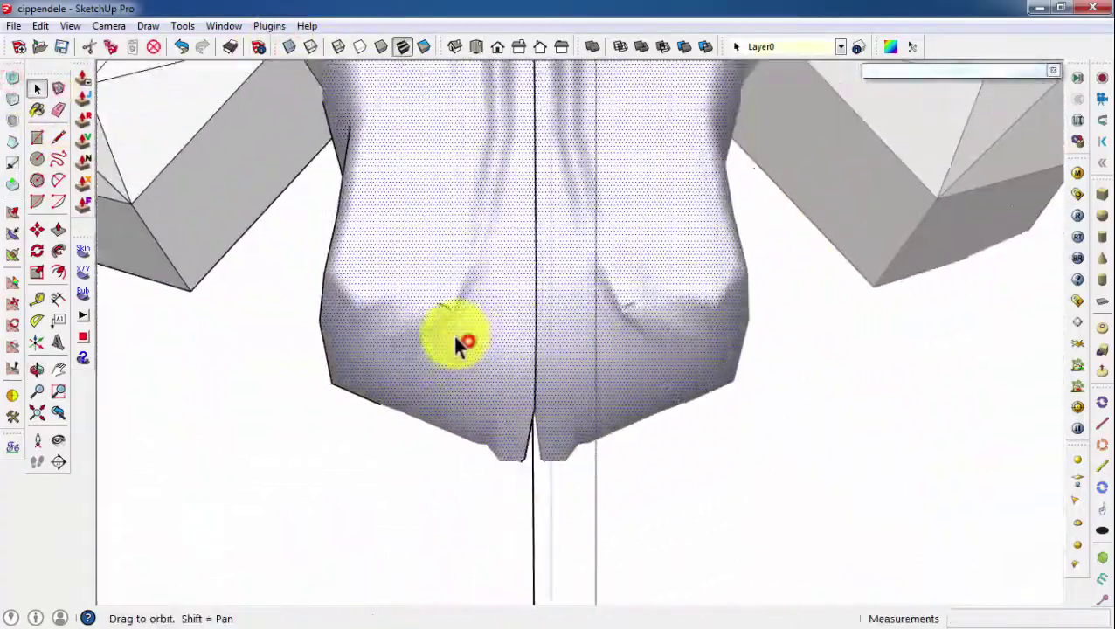
pyautogui.moveTo(455, 337); pyautogui.dragTo(787, 235, button='middle')
pyautogui.scroll(-5, 507, 337)
pyautogui.scroll(-3, 583, 344)
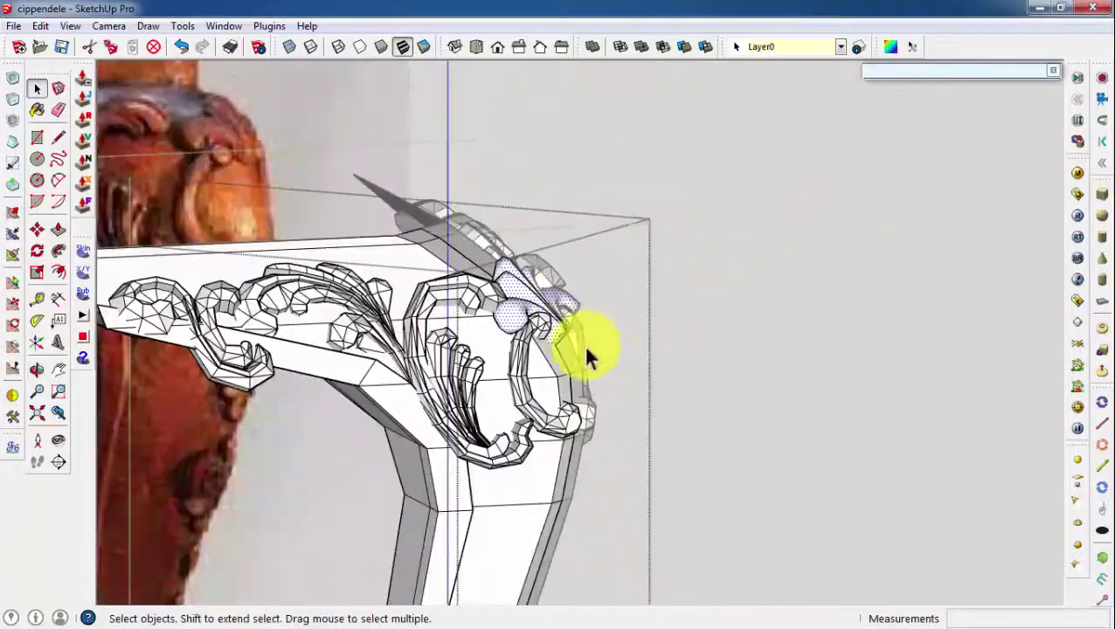
pyautogui.scroll(4, 551, 354)
pyautogui.click(181, 47)
# Inspect the restored faceted ornament up close from several angles, with the Eraser active
pyautogui.scroll(5, 323, 490)
pyautogui.moveTo(323, 490); pyautogui.dragTo(423, 365, button='middle')
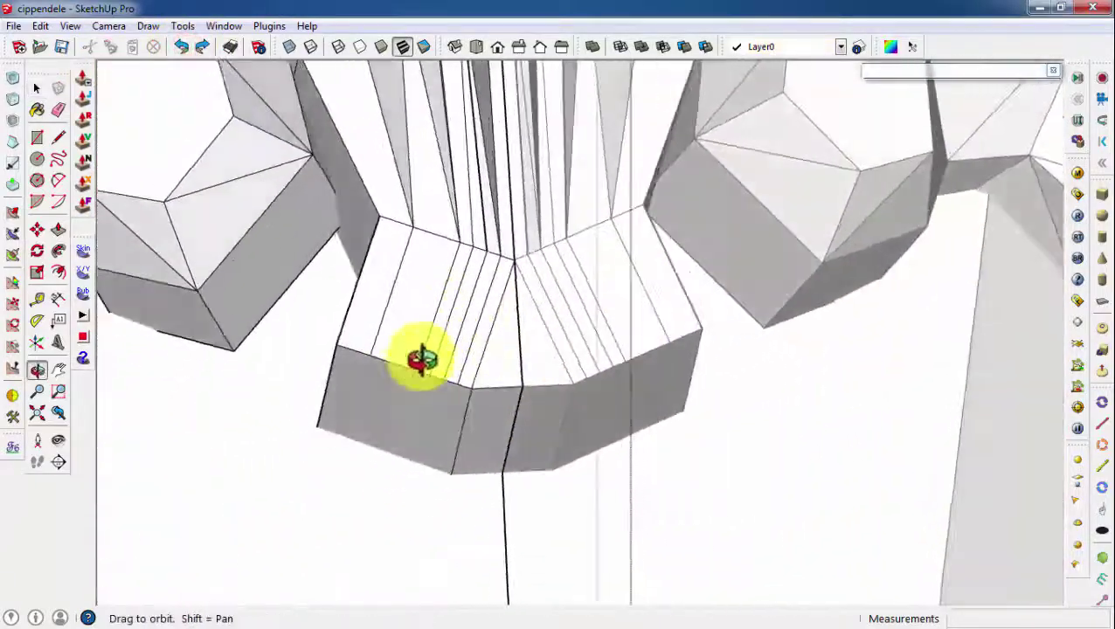
pyautogui.press('e')
pyautogui.scroll(2, 506, 330)
pyautogui.moveTo(468, 313); pyautogui.dragTo(578, 386, button='middle')
pyautogui.scroll(5, 522, 288)
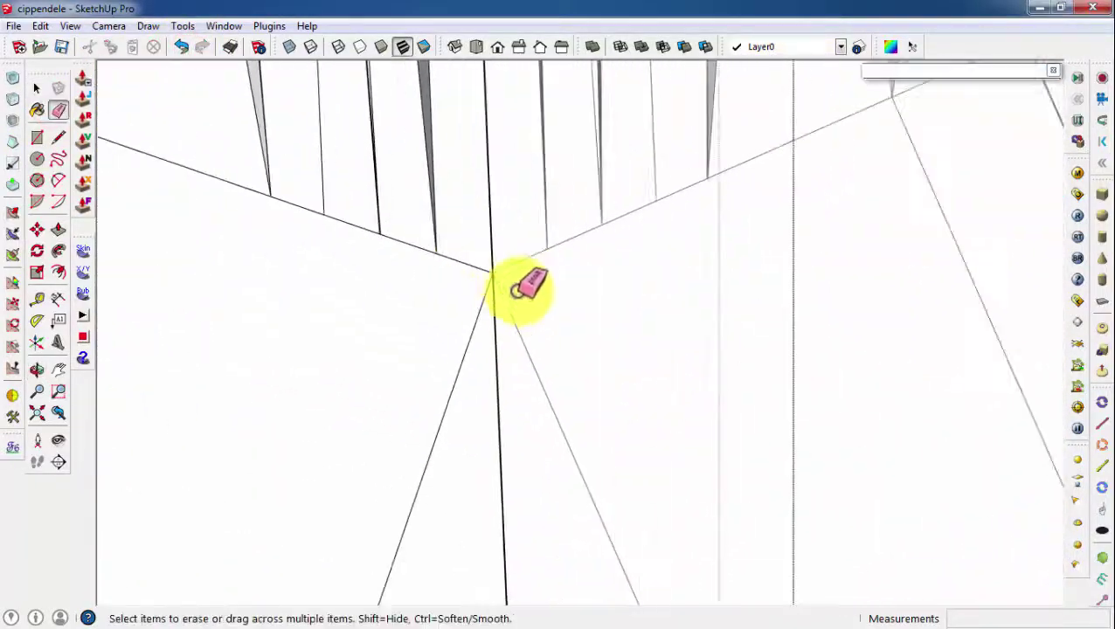
pyautogui.scroll(-4, 525, 315)
pyautogui.scroll(-3, 266, 362)
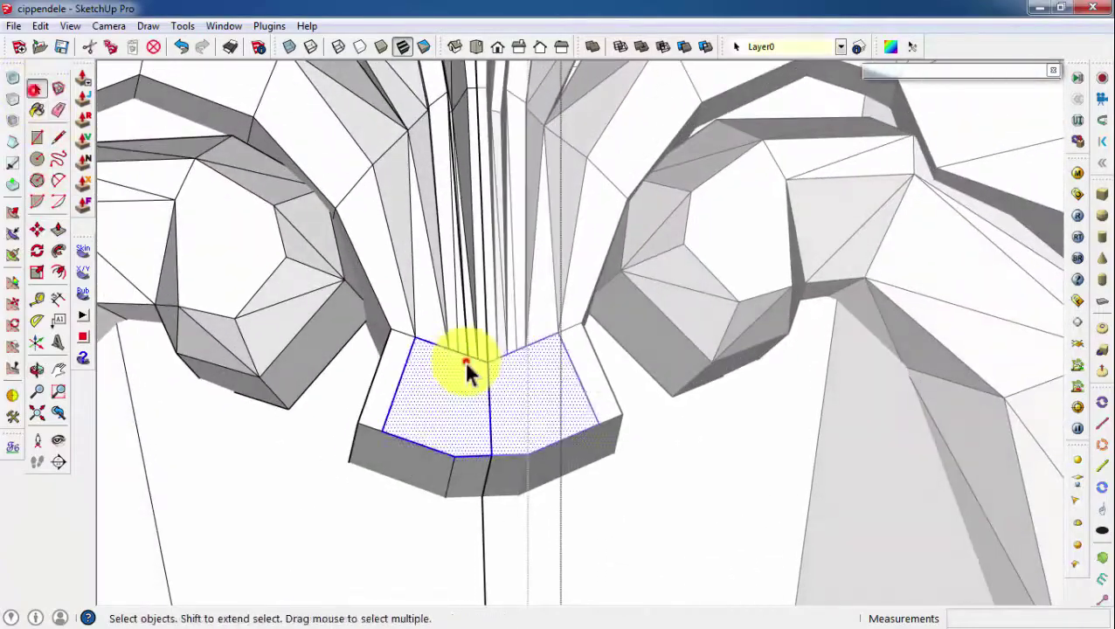
# Smooth the selected faces into a rounded fleur-de-lis, review it, then undo back to facets
pyautogui.click(83, 77)
pyautogui.press('Return')
pyautogui.moveTo(473, 428); pyautogui.dragTo(612, 391, button='middle')
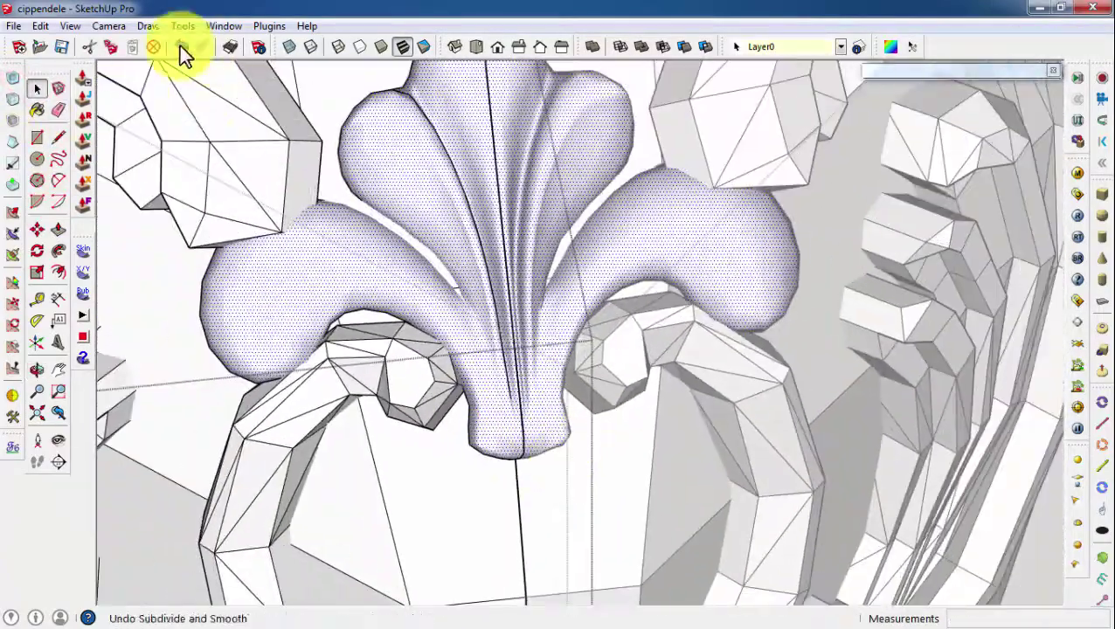
pyautogui.click(180, 46)
pyautogui.moveTo(522, 369); pyautogui.dragTo(588, 385, button='middle')
pyautogui.scroll(2, 524, 315)
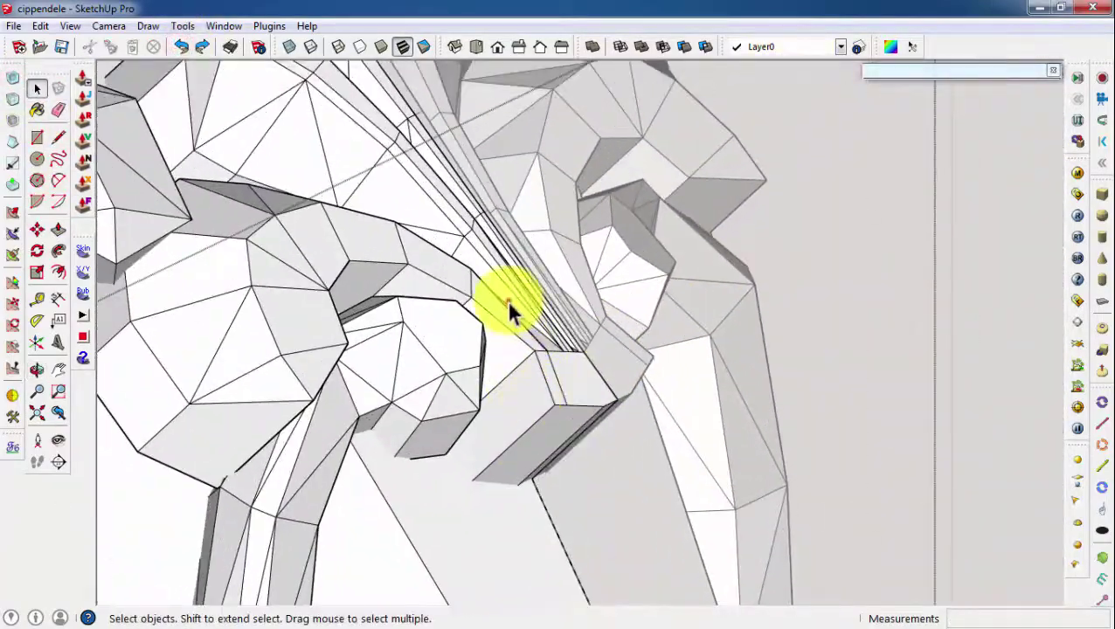
# Try moving the selected pieces and briefly start placing new drawing axes
pyautogui.click(40, 243)
pyautogui.click(523, 423)
pyautogui.press('a')
pyautogui.scroll(2, 559, 393)
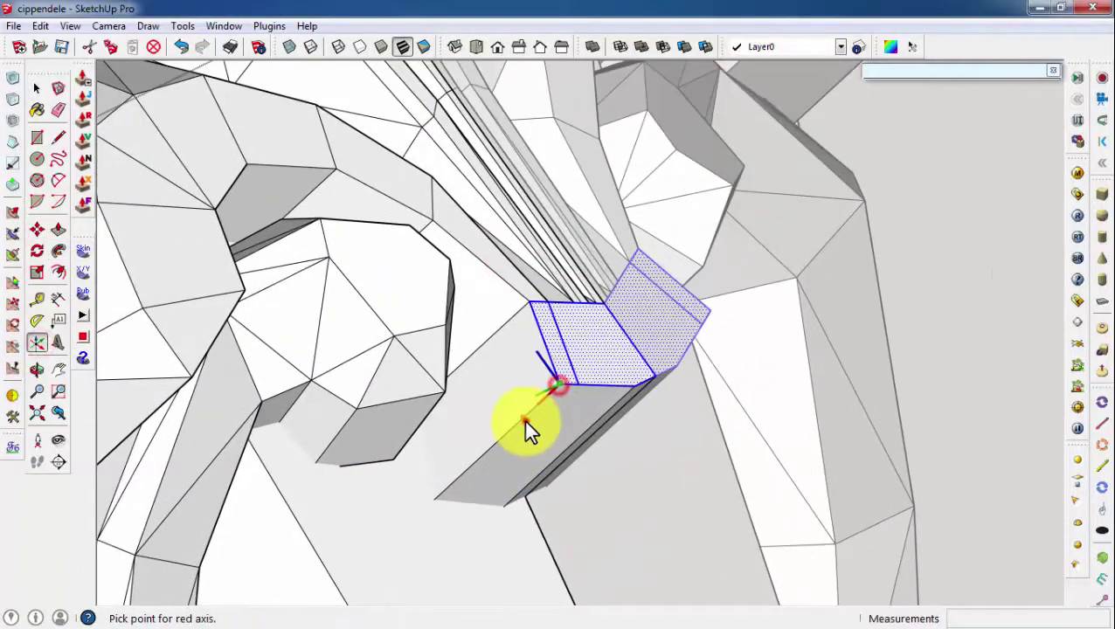
pyautogui.scroll(-2, 533, 420)
pyautogui.click(39, 243)
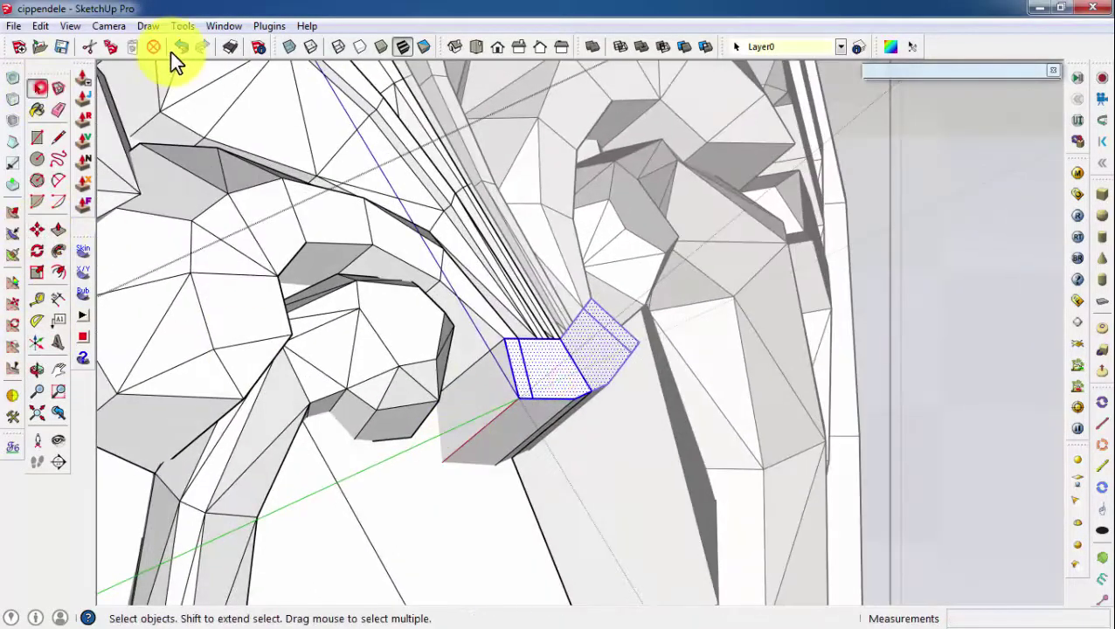
pyautogui.moveTo(524, 398); pyautogui.dragTo(548, 408, button='middle')
# Scale the selected piece with grips, adjusting its width and height in several passes
pyautogui.click(37, 273)
pyautogui.moveTo(540, 323); pyautogui.dragTo(547, 337)
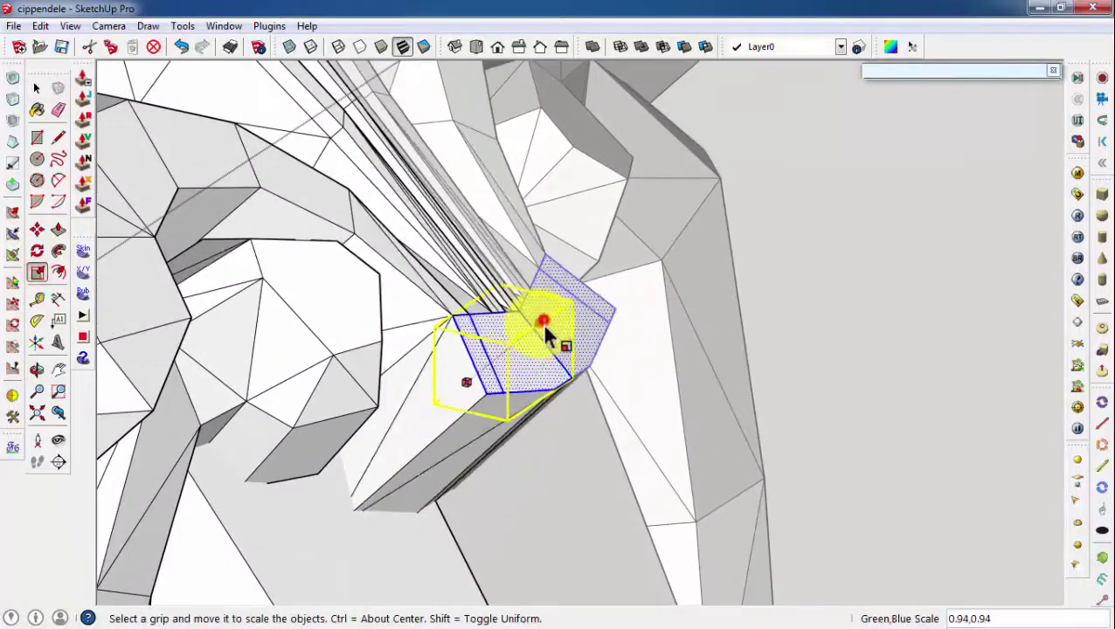
pyautogui.moveTo(539, 395); pyautogui.dragTo(459, 438)
pyautogui.moveTo(459, 438); pyautogui.dragTo(373, 435, button='middle')
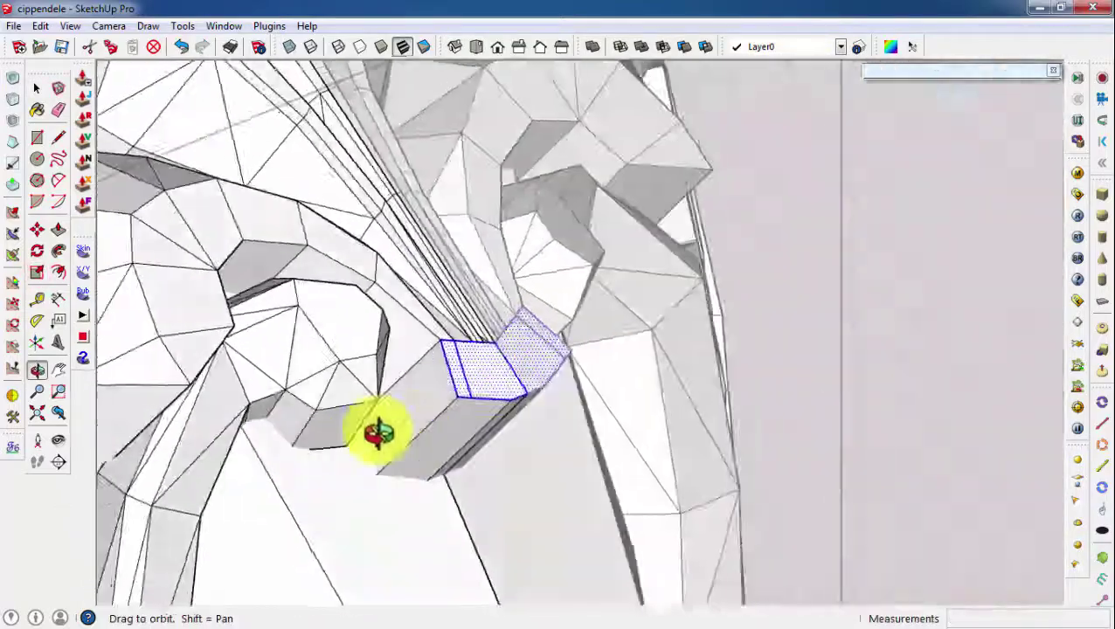
pyautogui.moveTo(449, 393)
pyautogui.mouseDown(button='middle')
pyautogui.moveTo(352, 339)
pyautogui.moveTo(498, 423)
pyautogui.mouseUp(button='middle')
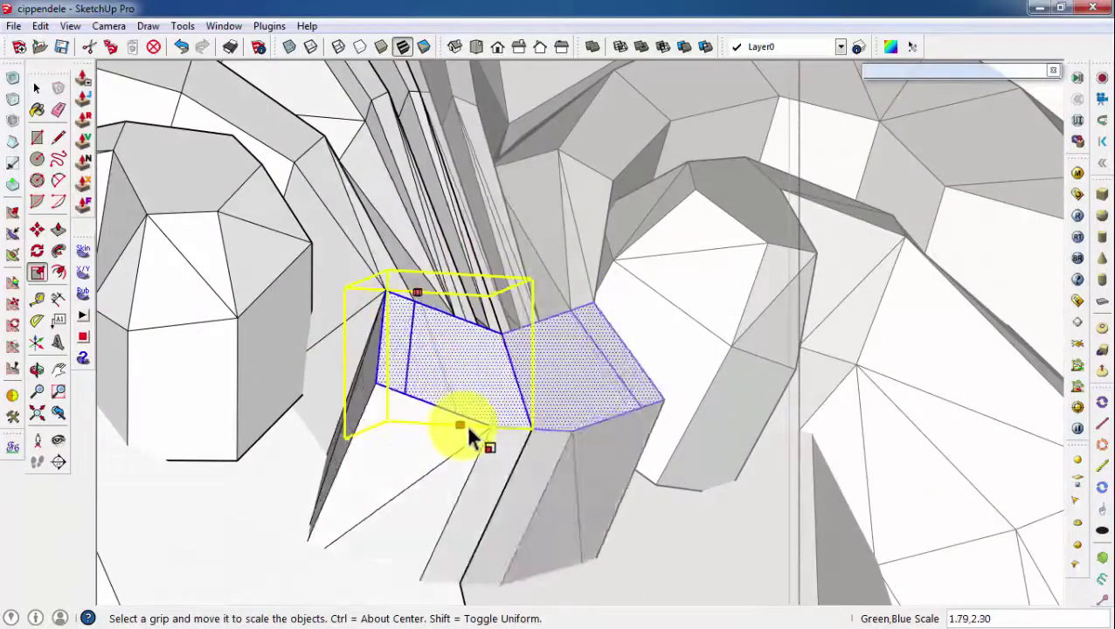
pyautogui.moveTo(440, 348); pyautogui.dragTo(466, 424)
pyautogui.moveTo(466, 423)
pyautogui.mouseDown(button='middle')
pyautogui.moveTo(406, 448)
pyautogui.moveTo(718, 498)
pyautogui.moveTo(552, 435)
pyautogui.moveTo(463, 269)
pyautogui.mouseUp(button='middle')
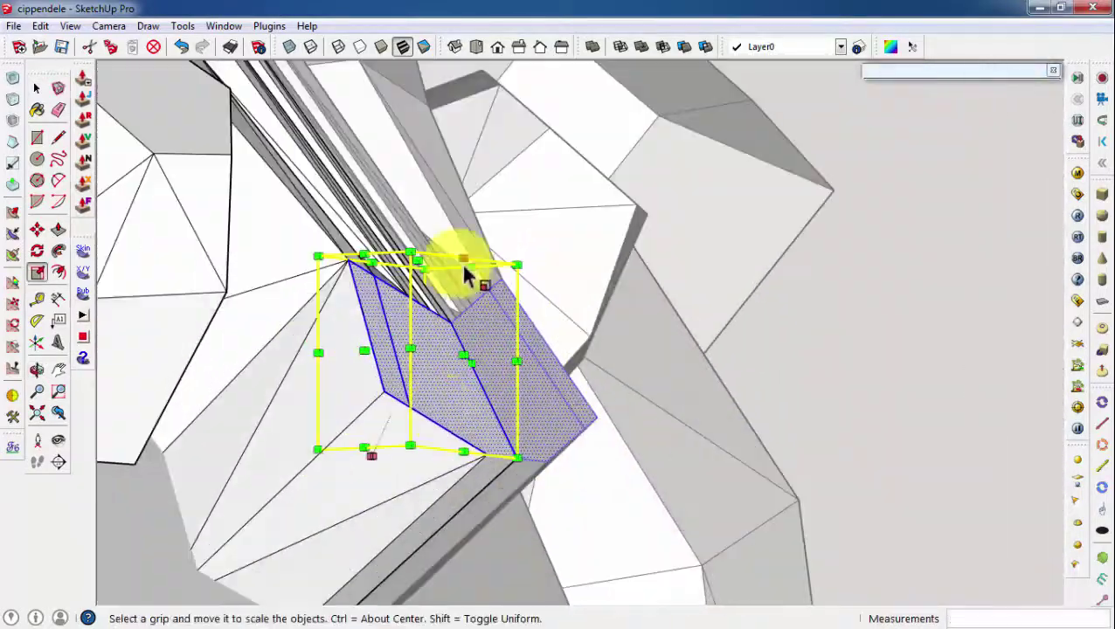
pyautogui.moveTo(463, 269); pyautogui.dragTo(402, 307)
pyautogui.moveTo(402, 307)
pyautogui.mouseDown(button='middle')
pyautogui.moveTo(306, 410)
pyautogui.moveTo(399, 528)
pyautogui.moveTo(481, 403)
pyautogui.moveTo(335, 373)
pyautogui.moveTo(379, 331)
pyautogui.mouseUp(button='middle')
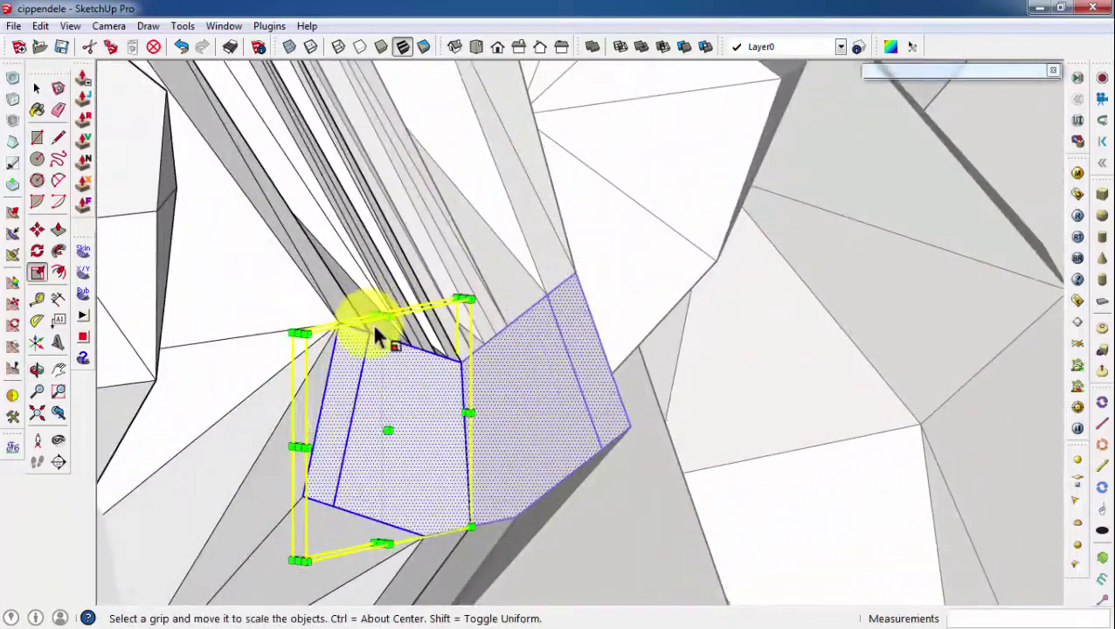
pyautogui.moveTo(378, 331)
pyautogui.mouseDown()
pyautogui.moveTo(332, 326)
pyautogui.moveTo(479, 421)
pyautogui.mouseUp()
pyautogui.moveTo(483, 433)
pyautogui.mouseDown(button='middle')
pyautogui.moveTo(368, 490)
pyautogui.moveTo(378, 426)
pyautogui.moveTo(498, 478)
pyautogui.moveTo(200, 344)
pyautogui.moveTo(159, 472)
pyautogui.moveTo(400, 446)
pyautogui.moveTo(391, 428)
pyautogui.moveTo(841, 543)
pyautogui.moveTo(416, 436)
pyautogui.moveTo(754, 381)
pyautogui.moveTo(707, 431)
pyautogui.moveTo(279, 399)
pyautogui.moveTo(285, 262)
pyautogui.mouseUp(button='middle')
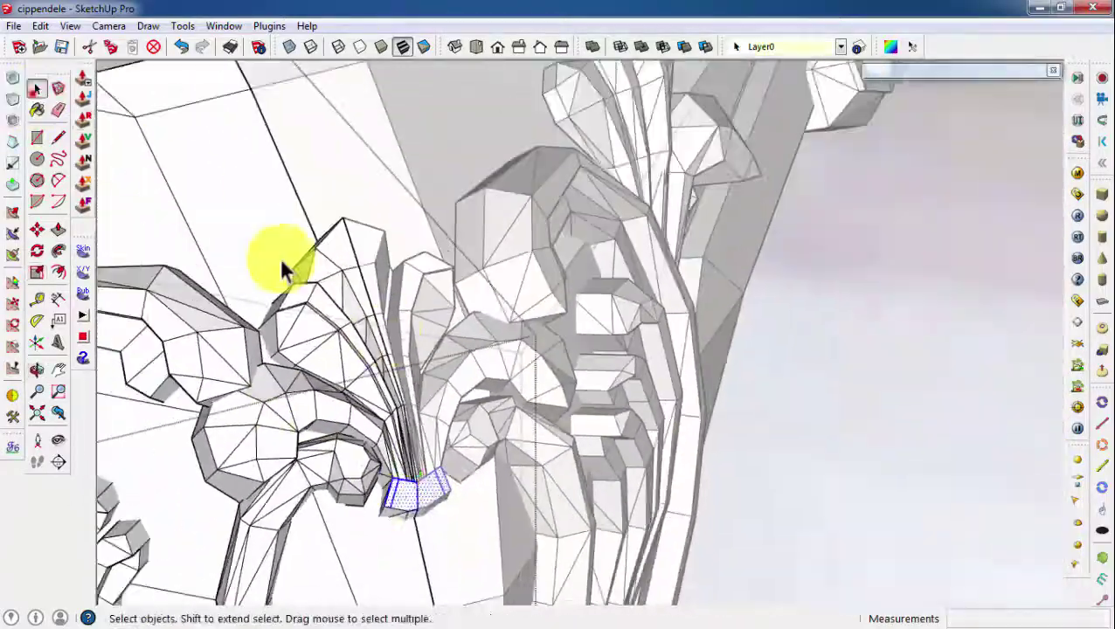
# Select the leaf group and scale it in to about 0.92 by 0.95
pyautogui.scroll(2, 286, 262)
pyautogui.moveTo(183, 130); pyautogui.dragTo(419, 384)
pyautogui.moveTo(419, 387)
pyautogui.mouseDown(button='middle')
pyautogui.moveTo(256, 443)
pyautogui.moveTo(210, 80)
pyautogui.moveTo(660, 294)
pyautogui.moveTo(364, 428)
pyautogui.moveTo(411, 356)
pyautogui.moveTo(436, 411)
pyautogui.moveTo(411, 311)
pyautogui.moveTo(186, 489)
pyautogui.moveTo(466, 315)
pyautogui.moveTo(502, 280)
pyautogui.moveTo(363, 273)
pyautogui.moveTo(651, 297)
pyautogui.moveTo(420, 349)
pyautogui.mouseUp(button='middle')
pyautogui.press('s')
pyautogui.click(38, 271)
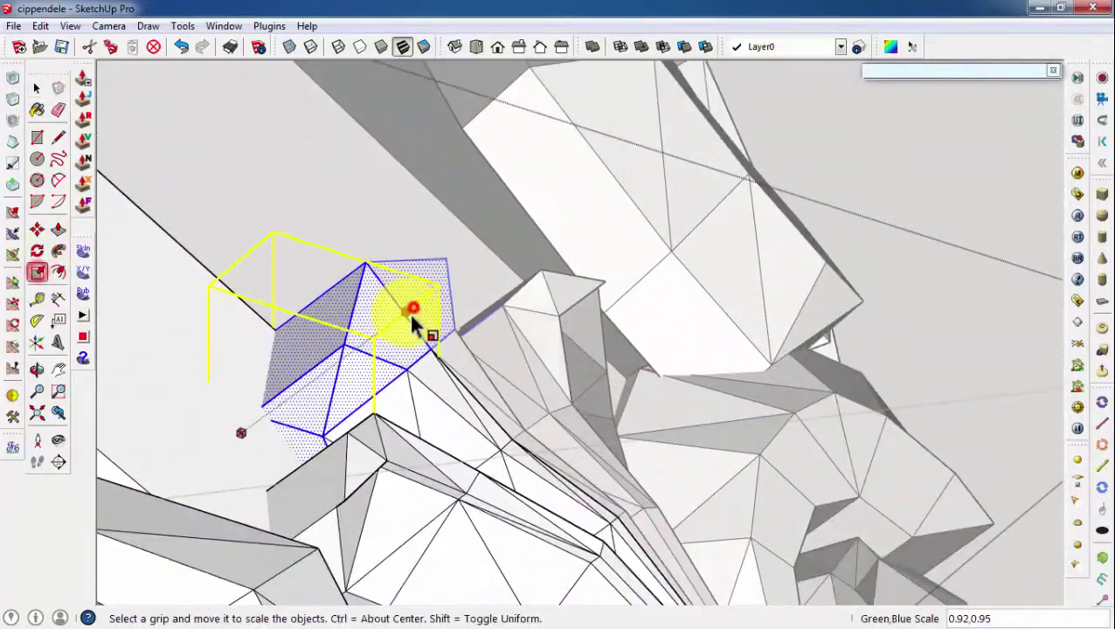
pyautogui.moveTo(456, 399)
pyautogui.mouseDown(button='middle')
pyautogui.moveTo(187, 164)
pyautogui.moveTo(419, 165)
pyautogui.mouseUp(button='middle')
# Return to Select and smooth the leaf carving's facets to inspect the result
pyautogui.press('space')
pyautogui.scroll(-3, 389, 311)
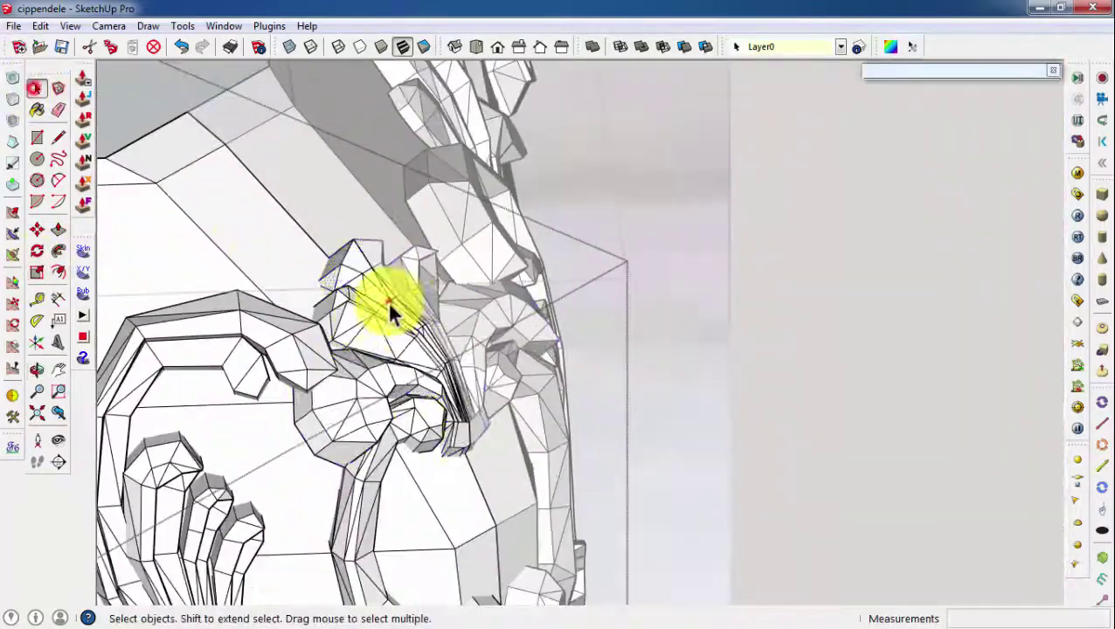
pyautogui.click(13, 81)
pyautogui.moveTo(373, 396)
pyautogui.mouseDown(button='middle')
pyautogui.moveTo(443, 267)
pyautogui.moveTo(379, 438)
pyautogui.moveTo(307, 213)
pyautogui.mouseUp(button='middle')
# Undo the leaf smoothing and make the leaf carving a component named 'leaf'
pyautogui.hotkey('ctrl', 'z')
pyautogui.scroll(-5, 307, 213)
pyautogui.moveTo(262, 249)
pyautogui.mouseDown(button='middle')
pyautogui.moveTo(373, 440)
pyautogui.moveTo(364, 464)
pyautogui.mouseUp(button='middle')
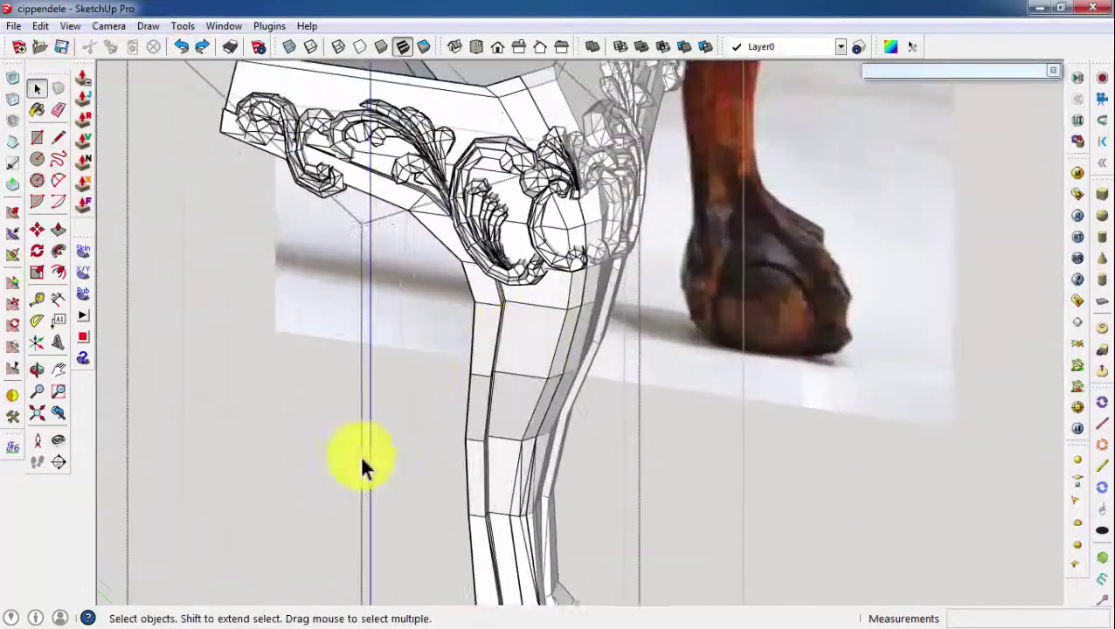
pyautogui.scroll(-3, 427, 308)
pyautogui.scroll(5, 430, 320)
pyautogui.click(446, 290)
pyautogui.click(524, 413)
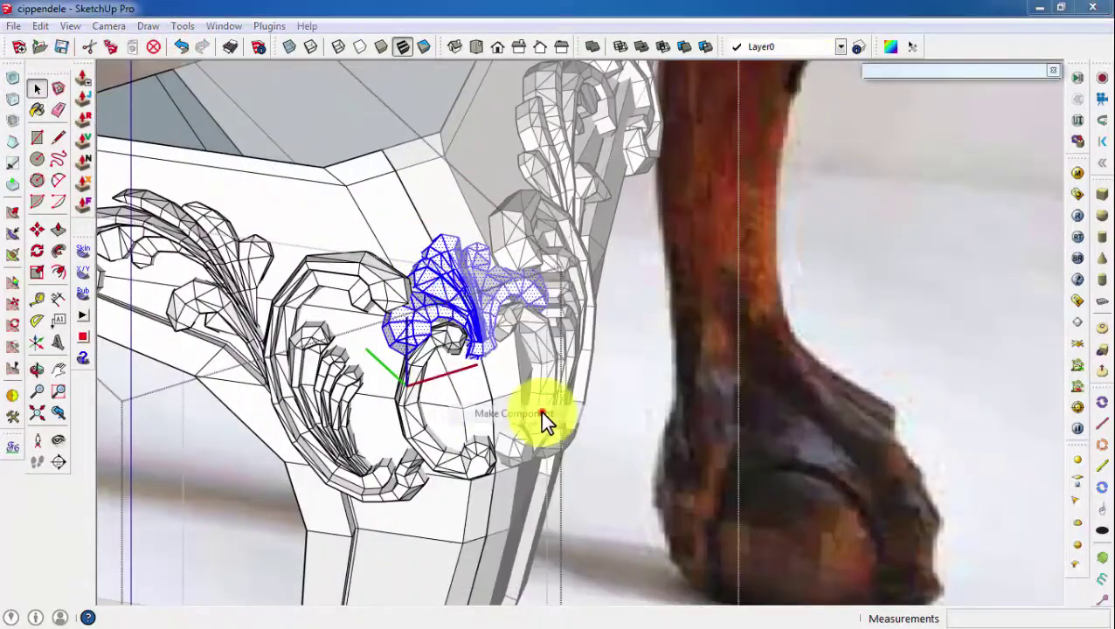
pyautogui.write('leaf')
pyautogui.press('Return')
# Check the model in front view, then return to a perspective view of the leg
pyautogui.moveTo(423, 403); pyautogui.dragTo(446, 354, button='middle')
pyautogui.scroll(-4, 463, 288)
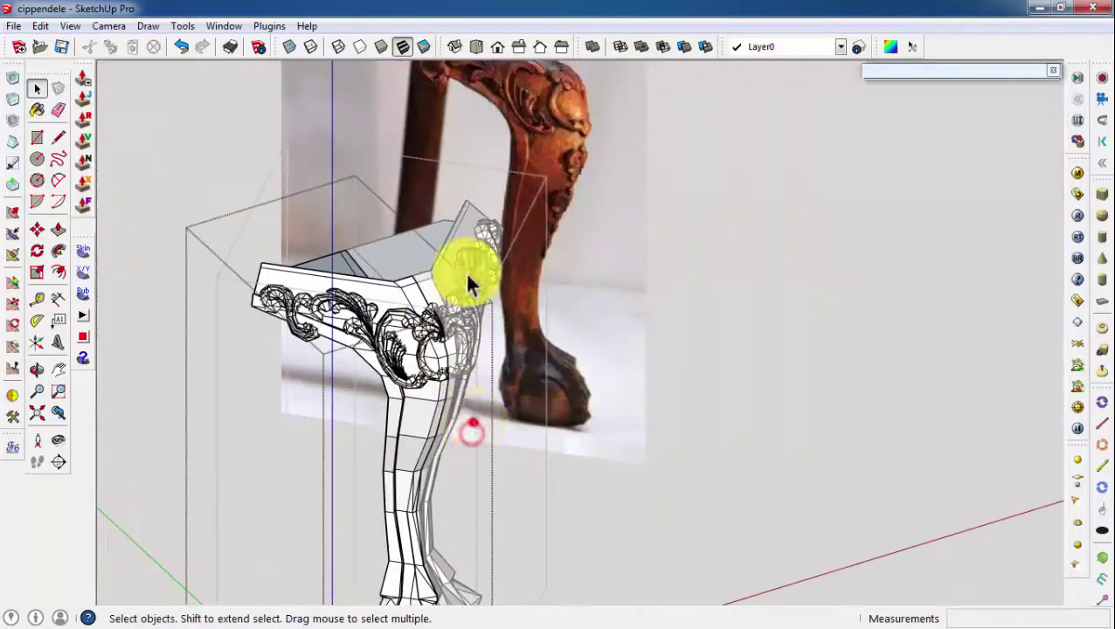
pyautogui.scroll(5, 584, 167)
pyautogui.scroll(3, 580, 161)
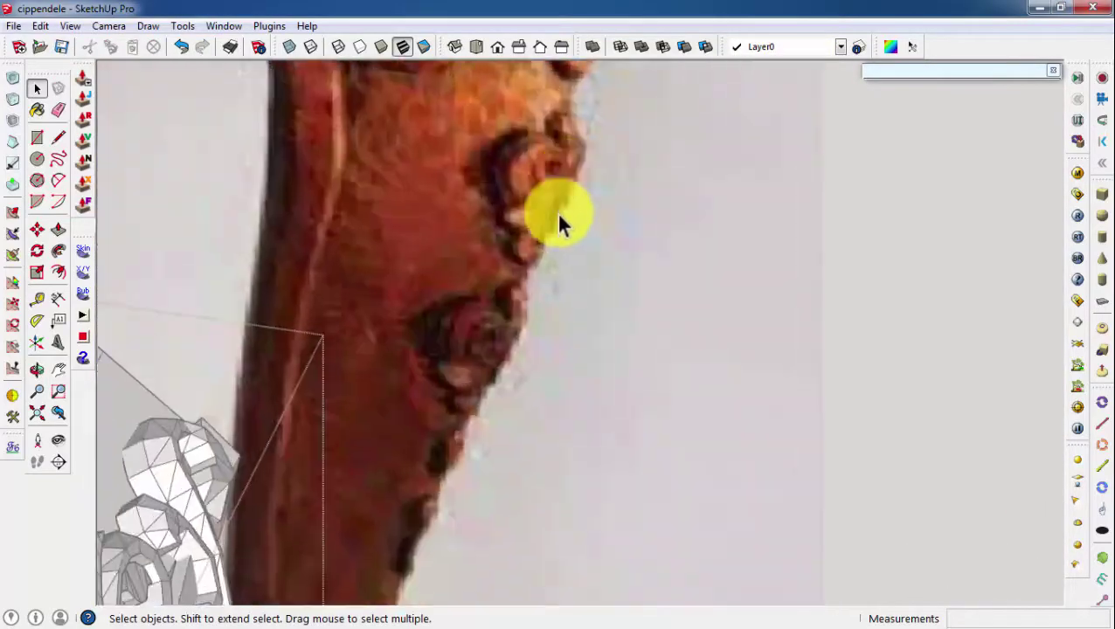
pyautogui.scroll(2, 556, 211)
pyautogui.scroll(-2, 556, 166)
pyautogui.scroll(-1, 472, 214)
pyautogui.scroll(-3, 472, 223)
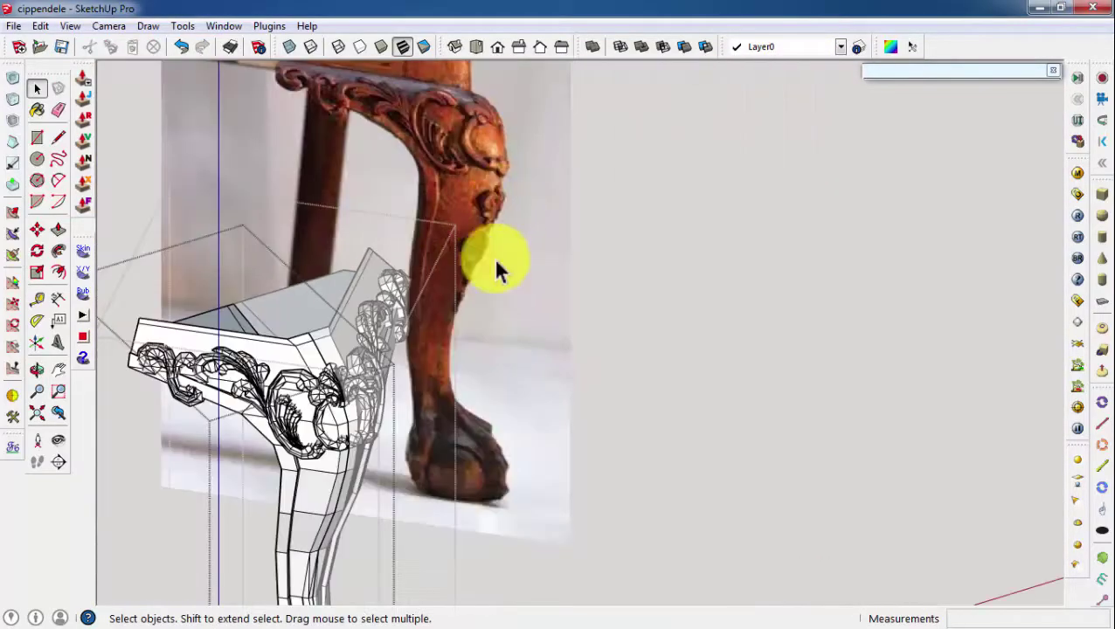
pyautogui.press('F3')
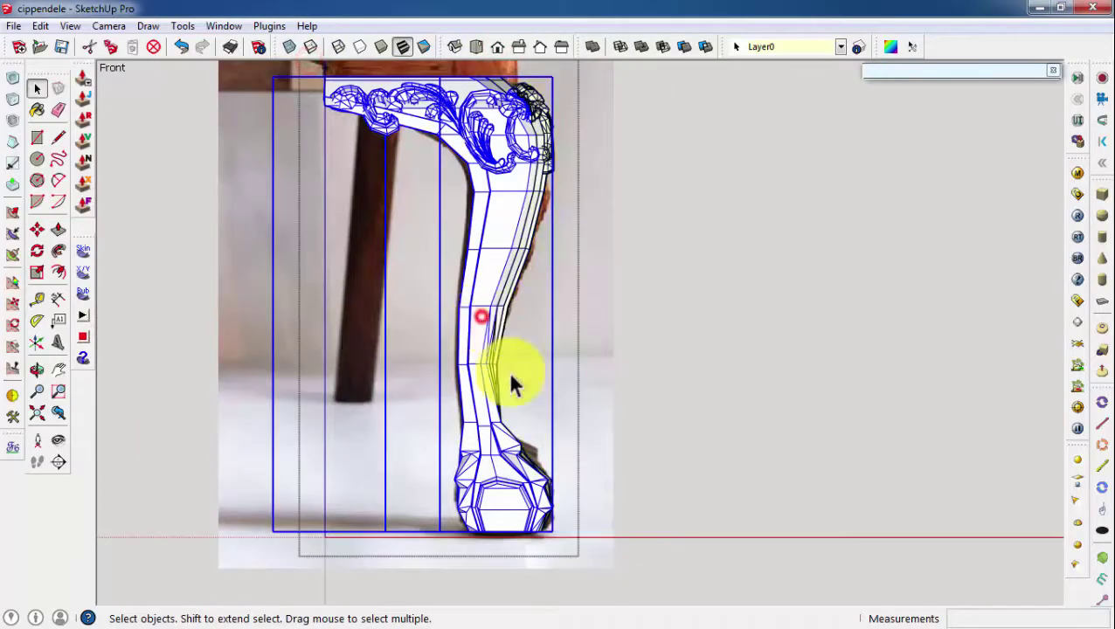
pyautogui.press('F2')
# Hide the leg component and switch to the Front view
pyautogui.scroll(2, 441, 358)
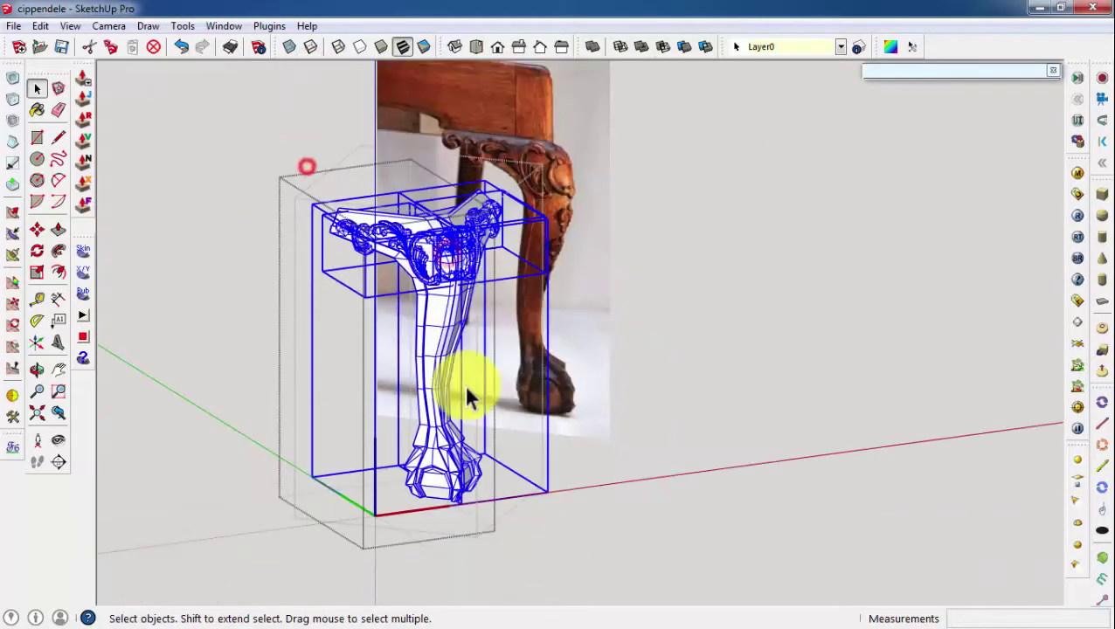
pyautogui.rightClick(467, 397)
pyautogui.click(458, 53)
pyautogui.click(498, 47)
# Draw a rectangle over the top flower ornament and turn on X-ray to see the photo
pyautogui.scroll(3, 502, 297)
pyautogui.press('r')
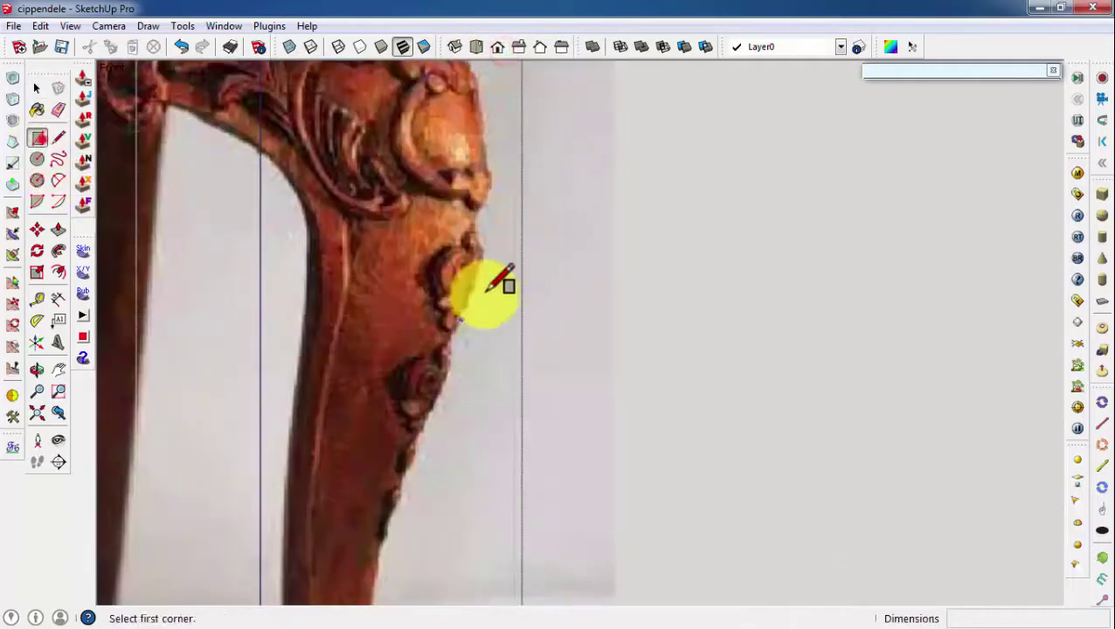
pyautogui.click(391, 191)
pyautogui.click(538, 368)
pyautogui.click(289, 46)
# Trace the ornament's top edge, curl and large upper lobe with the Line tool
pyautogui.click(58, 138)
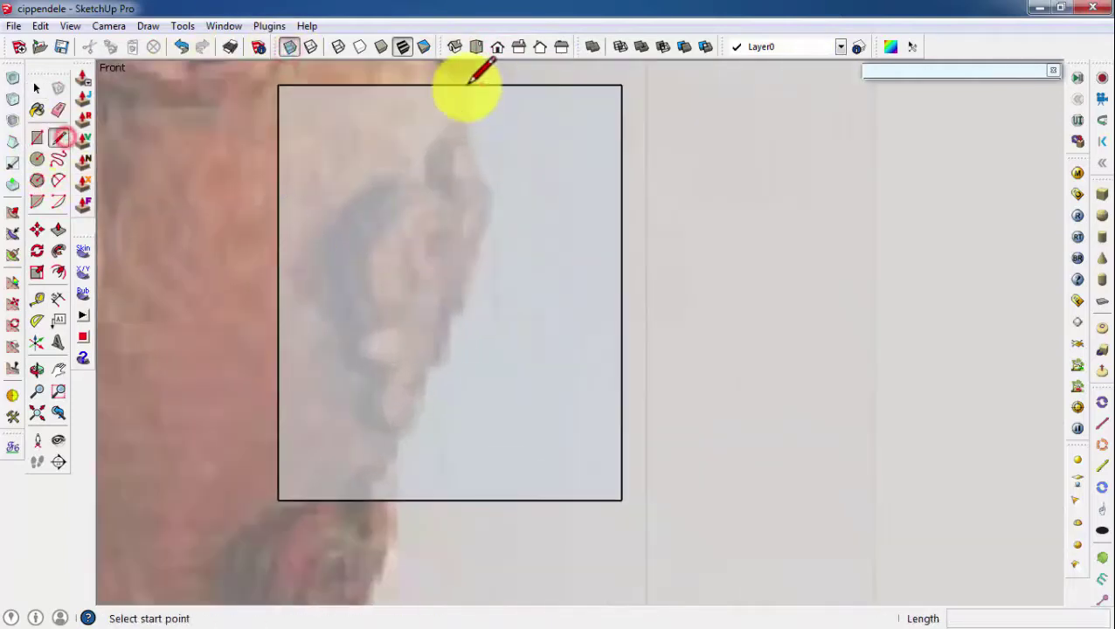
pyautogui.scroll(1, 443, 149)
pyautogui.click(450, 138)
pyautogui.scroll(1, 393, 179)
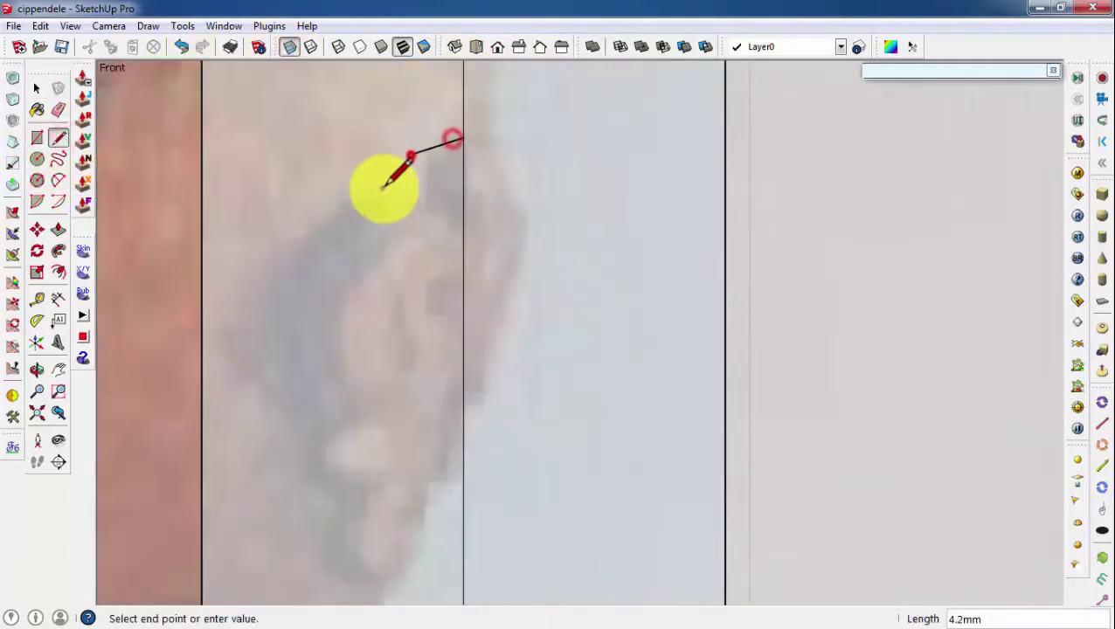
pyautogui.click(406, 234)
pyautogui.scroll(2, 421, 276)
pyautogui.click(419, 281)
pyautogui.scroll(-1, 421, 297)
pyautogui.scroll(1, 419, 314)
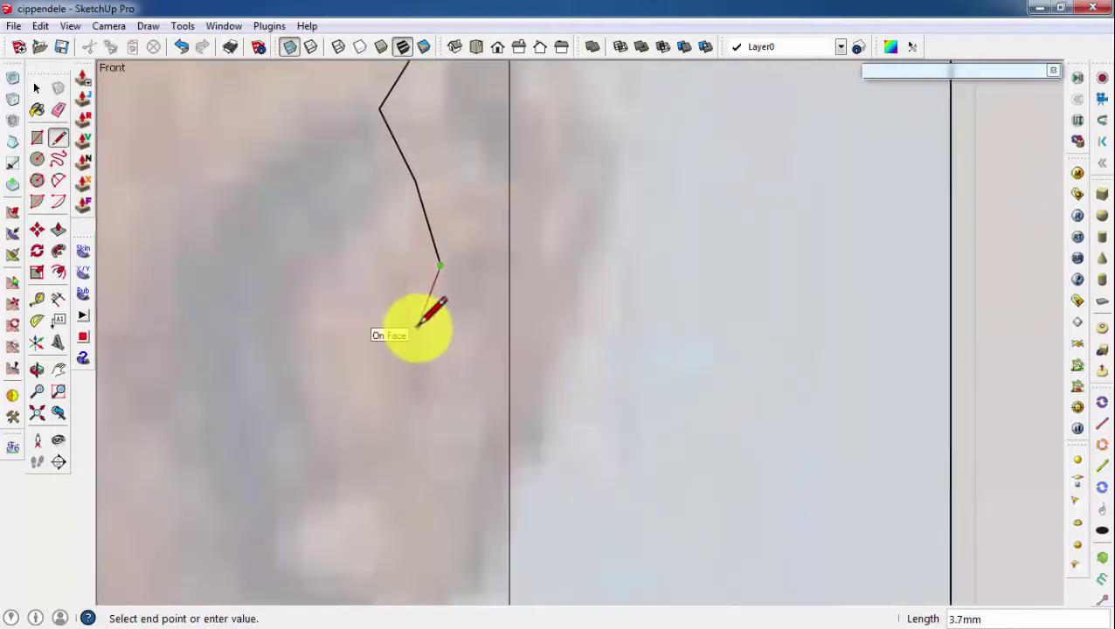
pyautogui.click(293, 319)
pyautogui.scroll(1, 292, 293)
pyautogui.click(298, 279)
pyautogui.click(346, 235)
pyautogui.click(321, 182)
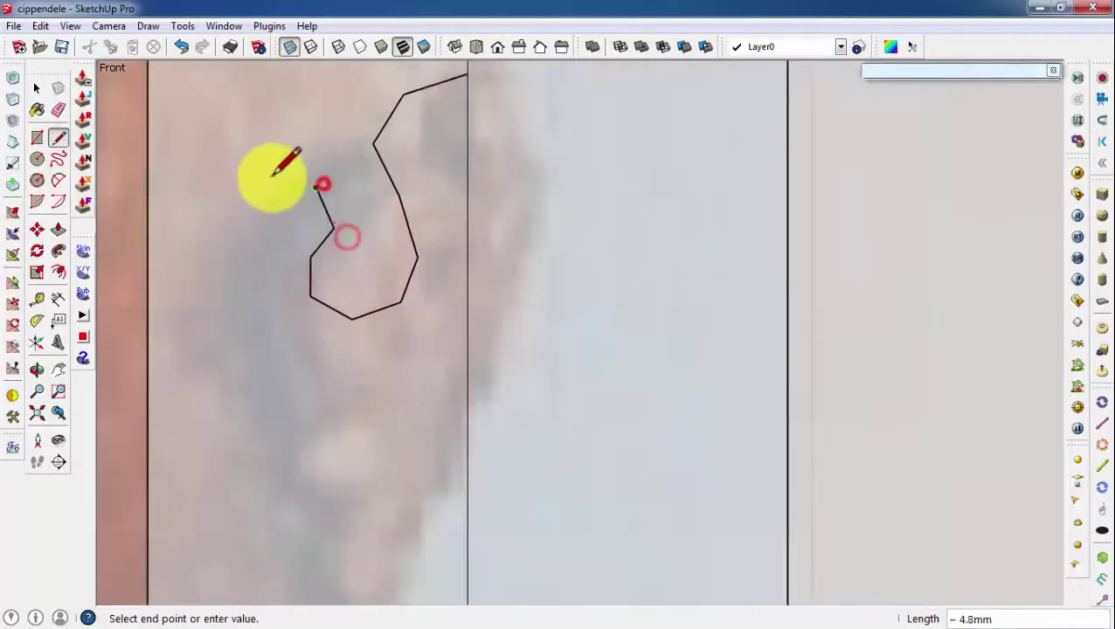
pyautogui.click(272, 171)
pyautogui.click(200, 216)
pyautogui.click(167, 331)
pyautogui.click(205, 409)
# Trace the petal tip, lower lobe and bottom tip, closing the outline on the rectangle's vertical edge
pyautogui.scroll(-2, 291, 485)
pyautogui.click(291, 485)
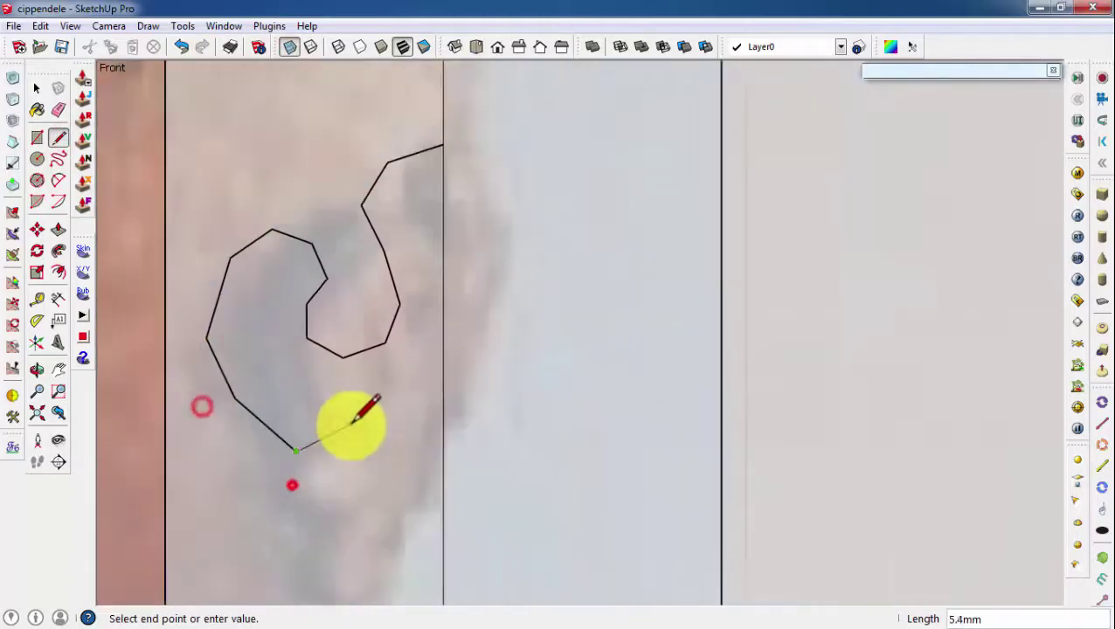
pyautogui.scroll(1, 361, 418)
pyautogui.scroll(1, 360, 413)
pyautogui.click(366, 373)
pyautogui.click(417, 306)
pyautogui.scroll(1, 373, 368)
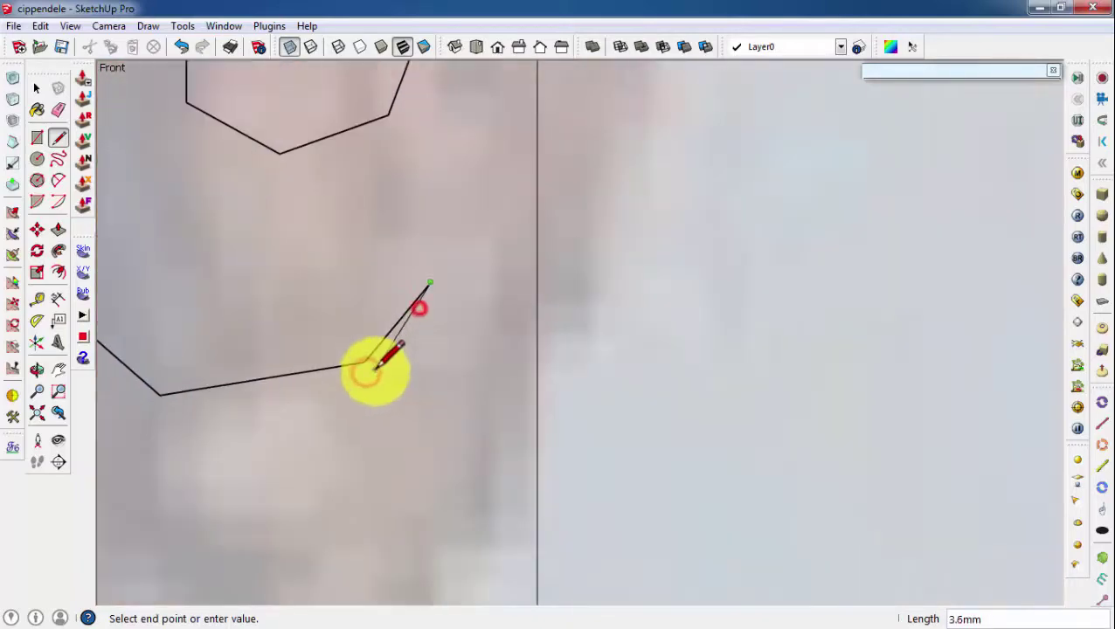
pyautogui.scroll(-1, 374, 368)
pyautogui.click(374, 371)
pyautogui.click(247, 416)
pyautogui.scroll(-1, 262, 393)
pyautogui.click(271, 380)
pyautogui.click(292, 451)
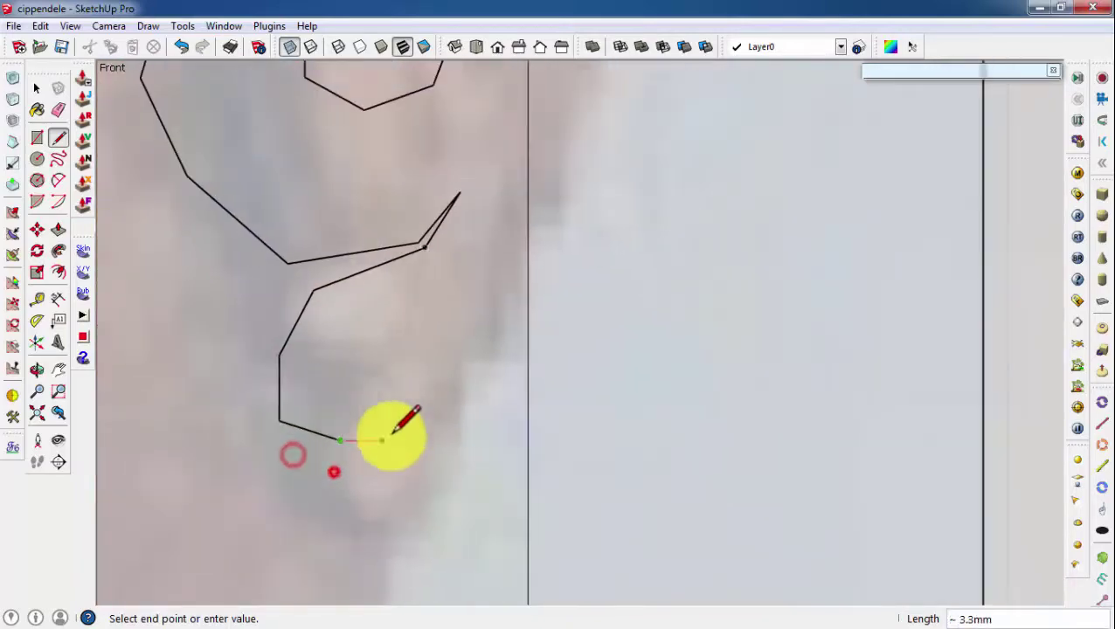
pyautogui.click(390, 407)
pyautogui.scroll(1, 402, 437)
pyautogui.scroll(1, 419, 463)
pyautogui.click(373, 423)
pyautogui.scroll(-1, 413, 477)
pyautogui.scroll(1, 453, 460)
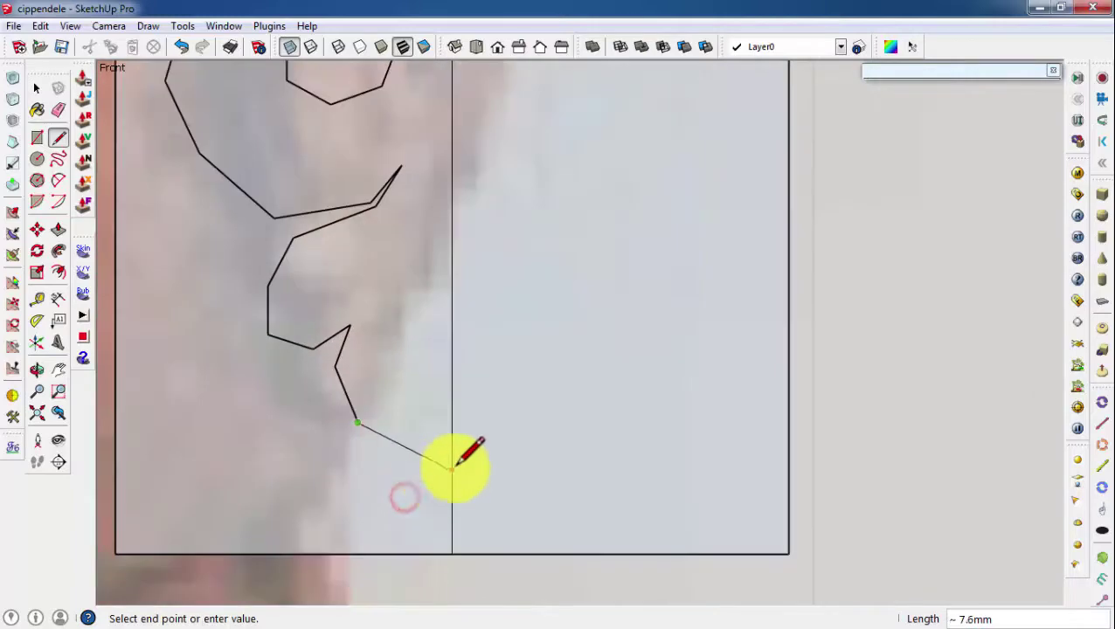
pyautogui.click(453, 465)
pyautogui.scroll(-2, 367, 395)
pyautogui.scroll(1, 367, 395)
# In front view, move two outline vertices so they match the photo
pyautogui.click(500, 48)
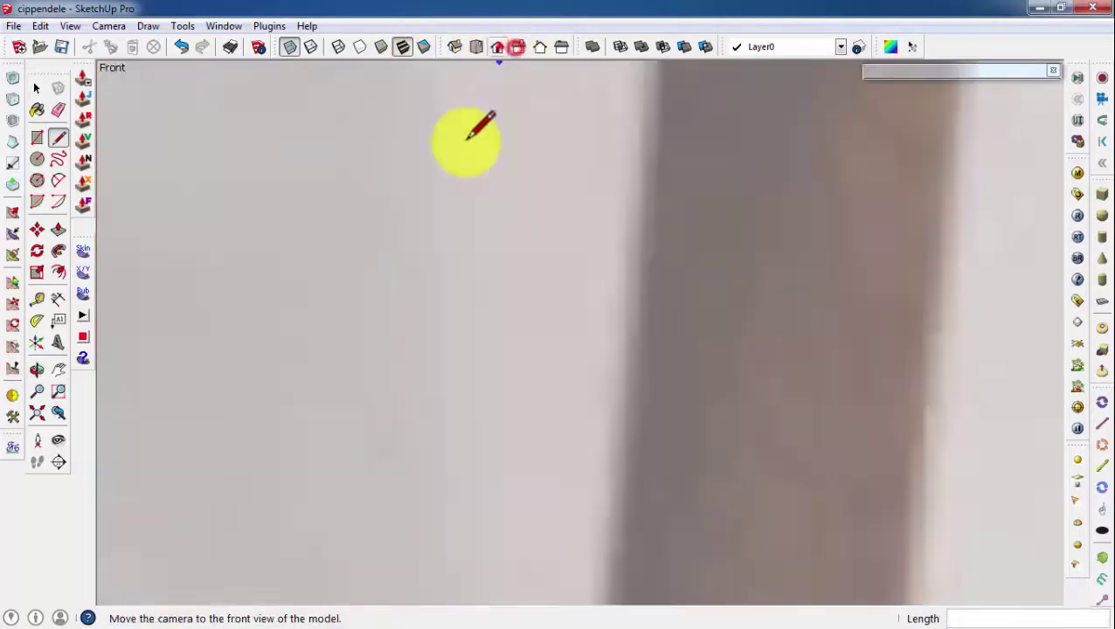
pyautogui.scroll(-3, 559, 218)
pyautogui.scroll(2, 647, 293)
pyautogui.press('m')
pyautogui.scroll(1, 410, 306)
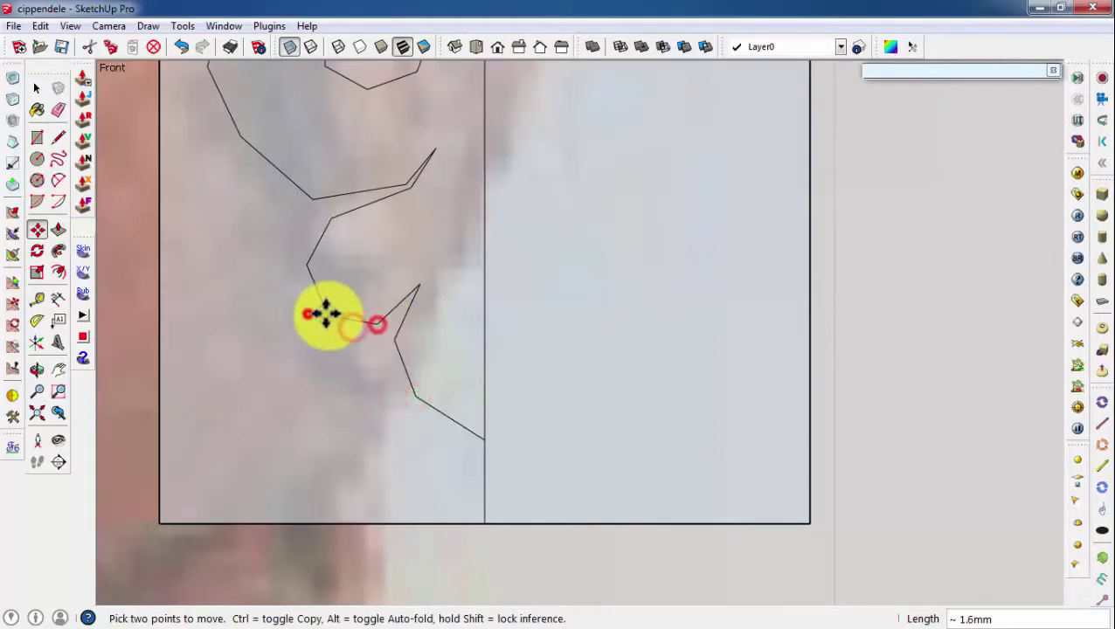
pyautogui.scroll(-1, 336, 301)
pyautogui.scroll(2, 367, 289)
pyautogui.scroll(-1, 359, 284)
pyautogui.scroll(-4, 324, 289)
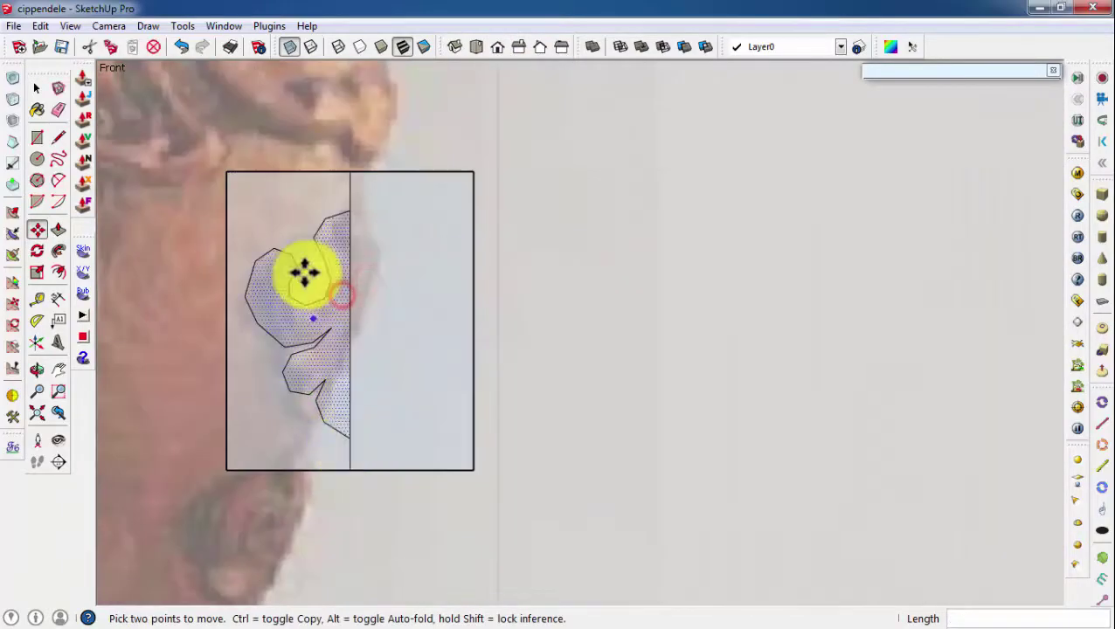
pyautogui.click(306, 276)
pyautogui.scroll(2, 298, 275)
pyautogui.scroll(-2, 351, 336)
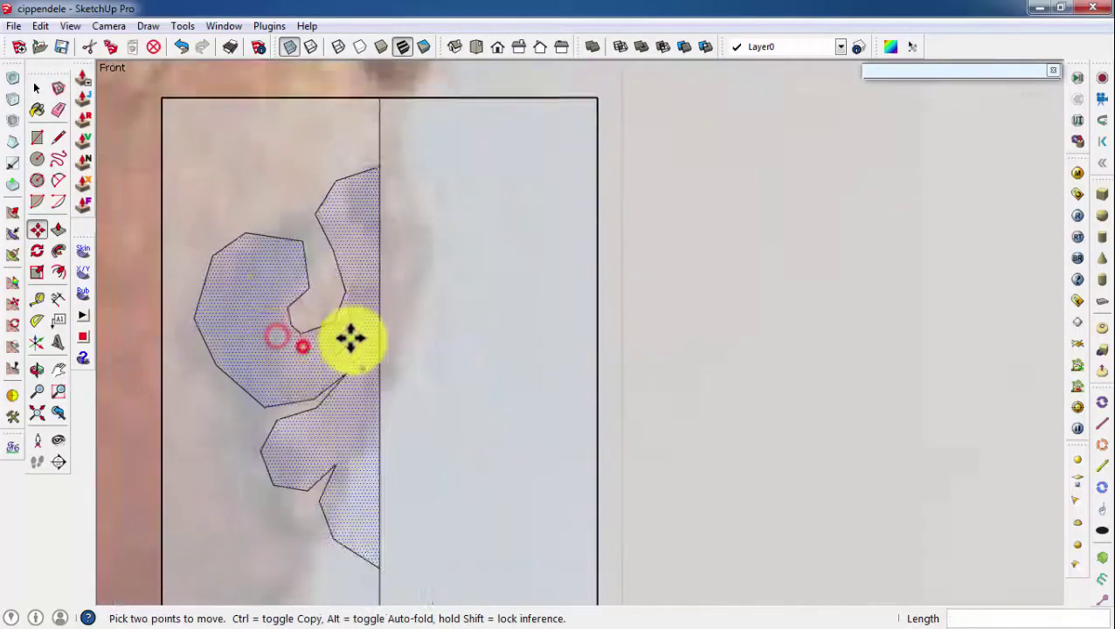
pyautogui.scroll(2, 289, 189)
pyautogui.click(289, 191)
pyautogui.scroll(1, 244, 262)
pyautogui.click(266, 345)
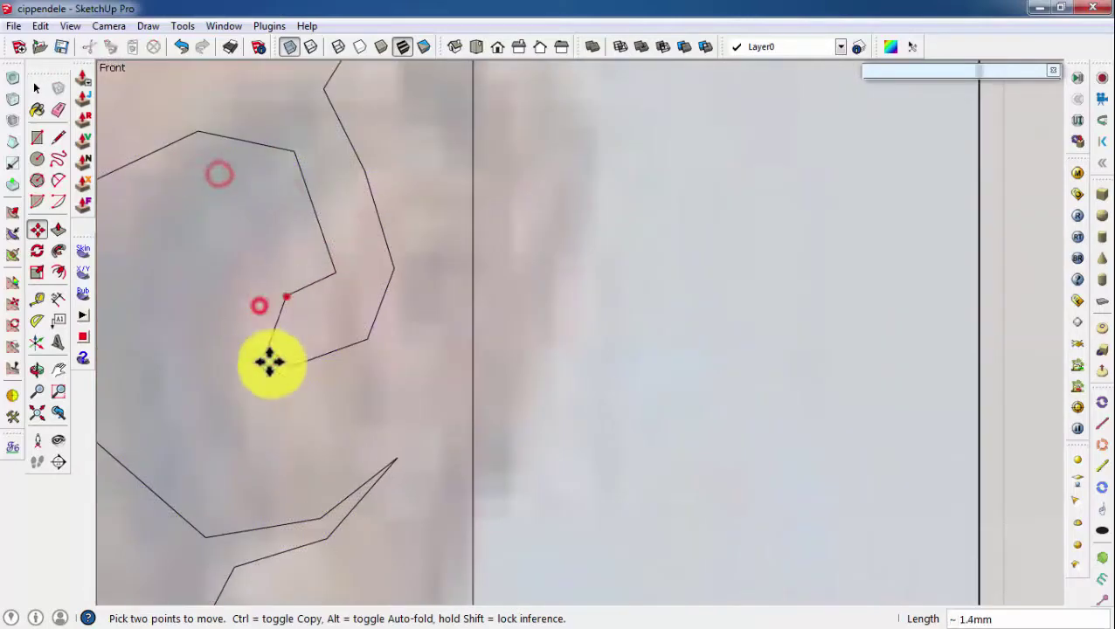
pyautogui.click(289, 365)
# Erase the leftover rectangle edges around the traced profile
pyautogui.scroll(-3, 306, 288)
pyautogui.scroll(-2, 319, 226)
pyautogui.press('space')
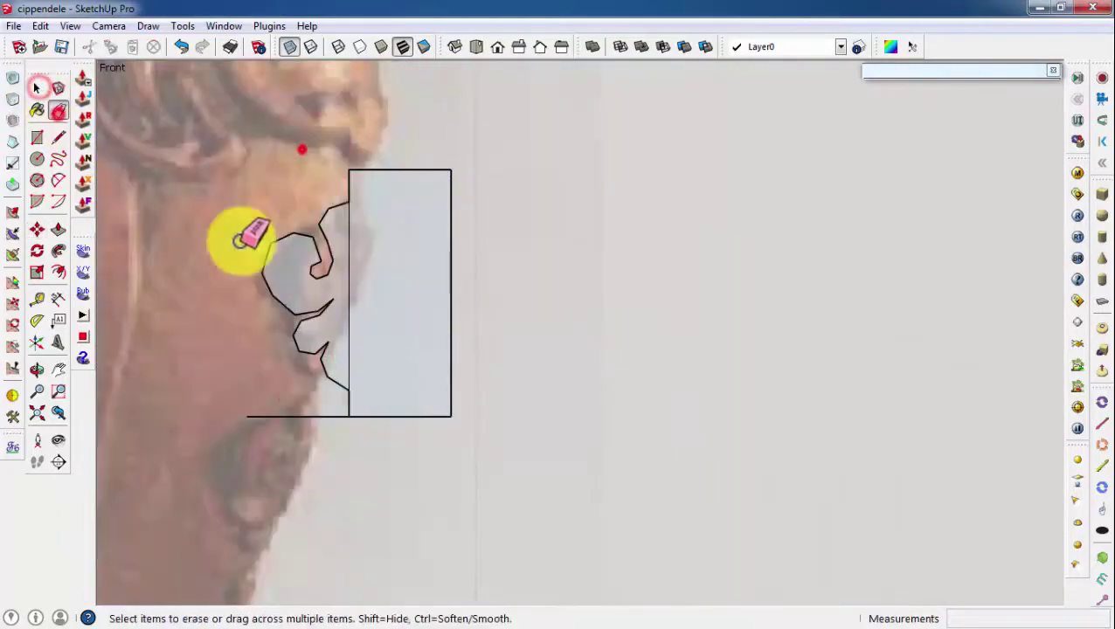
pyautogui.moveTo(377, 208); pyautogui.dragTo(306, 286, button='middle')
# Push/pull the flat ornament profile to give it thickness
pyautogui.press('p')
pyautogui.click(279, 341)
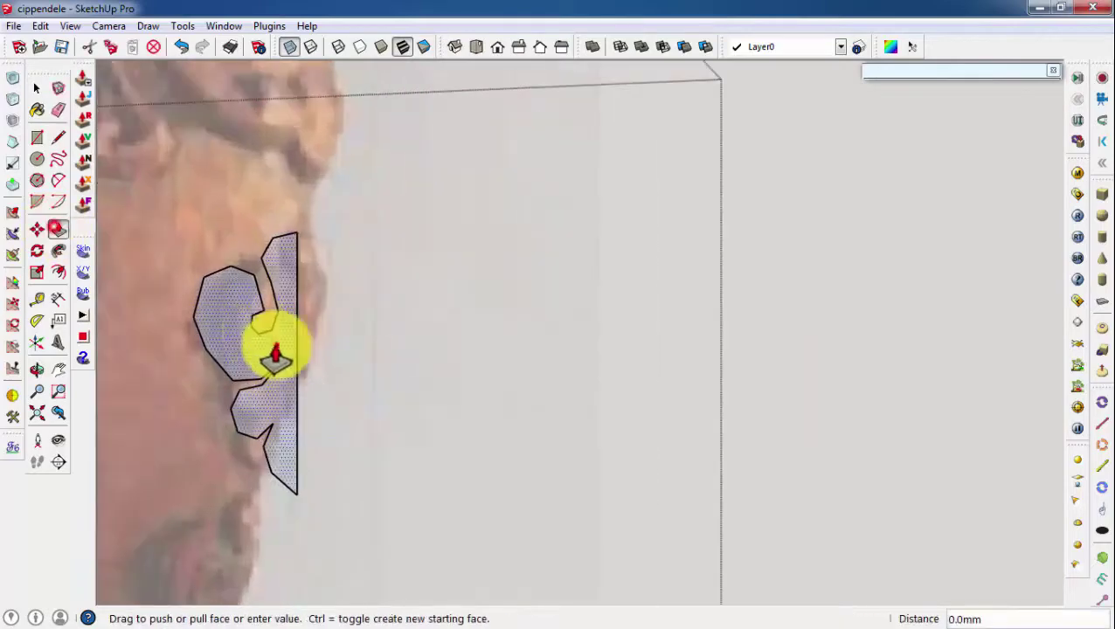
pyautogui.click(229, 331)
pyautogui.moveTo(229, 331); pyautogui.dragTo(407, 396, button='middle')
# Draw dividing lines from the curl tip across the stem and lower lobe, forming a new face
pyautogui.click(59, 137)
pyautogui.scroll(2, 410, 94)
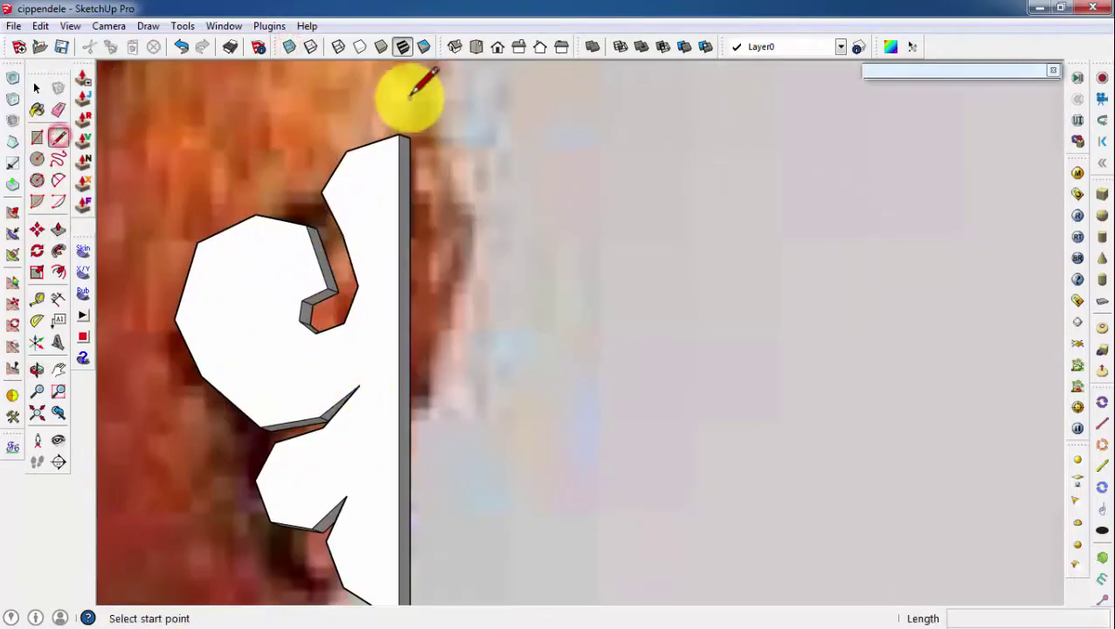
pyautogui.scroll(5, 443, 360)
pyautogui.scroll(-4, 459, 340)
pyautogui.scroll(2, 460, 334)
pyautogui.click(416, 351)
pyautogui.scroll(1, 456, 308)
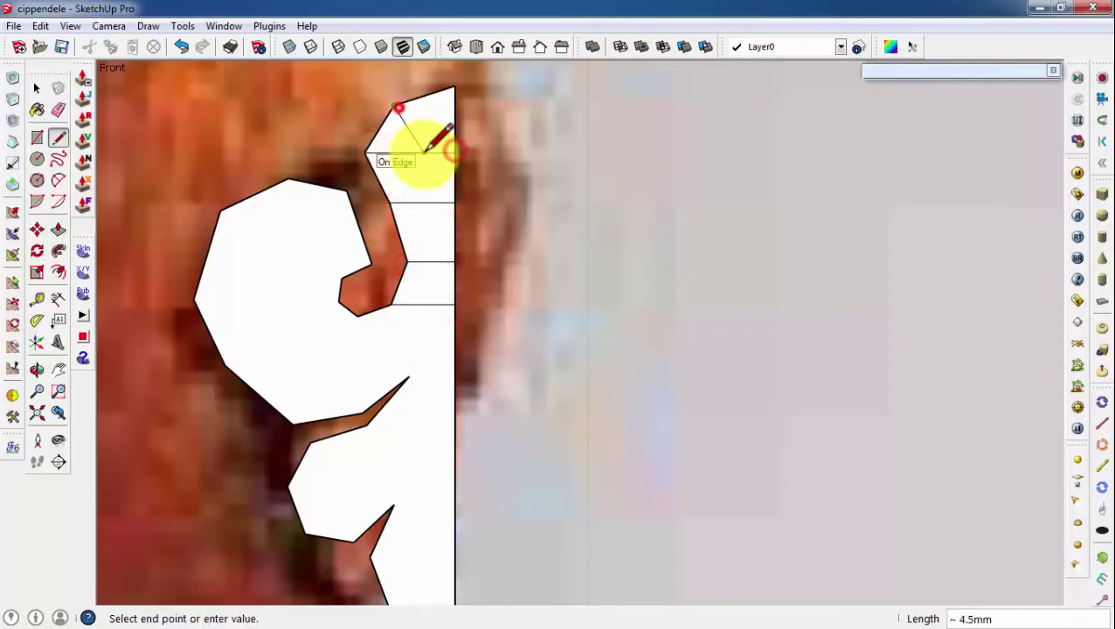
pyautogui.click(408, 378)
pyautogui.scroll(1, 431, 310)
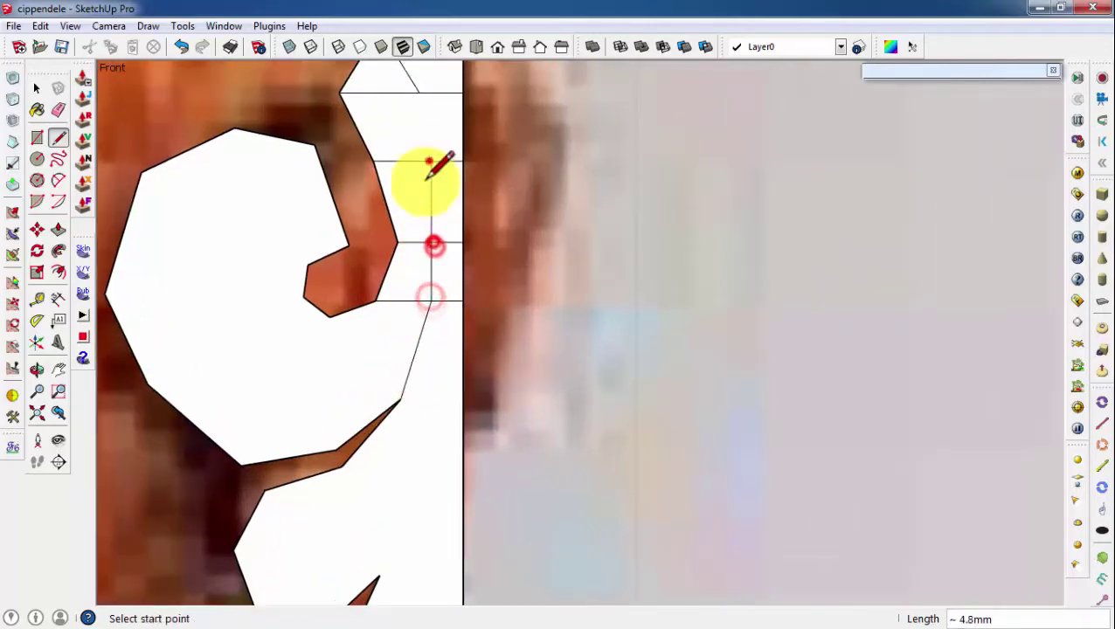
pyautogui.scroll(-3, 427, 162)
pyautogui.scroll(3, 490, 361)
pyautogui.click(37, 229)
pyautogui.scroll(-2, 435, 191)
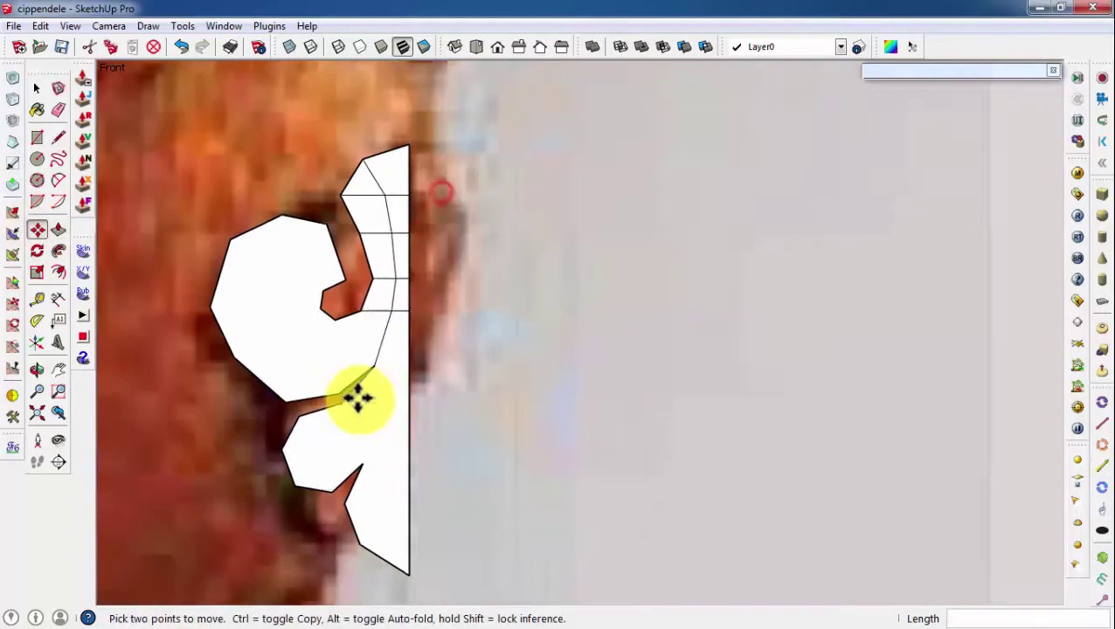
pyautogui.press('l')
pyautogui.scroll(1, 350, 376)
pyautogui.scroll(1, 384, 359)
pyautogui.click(420, 384)
pyautogui.click(375, 315)
pyautogui.scroll(2, 385, 420)
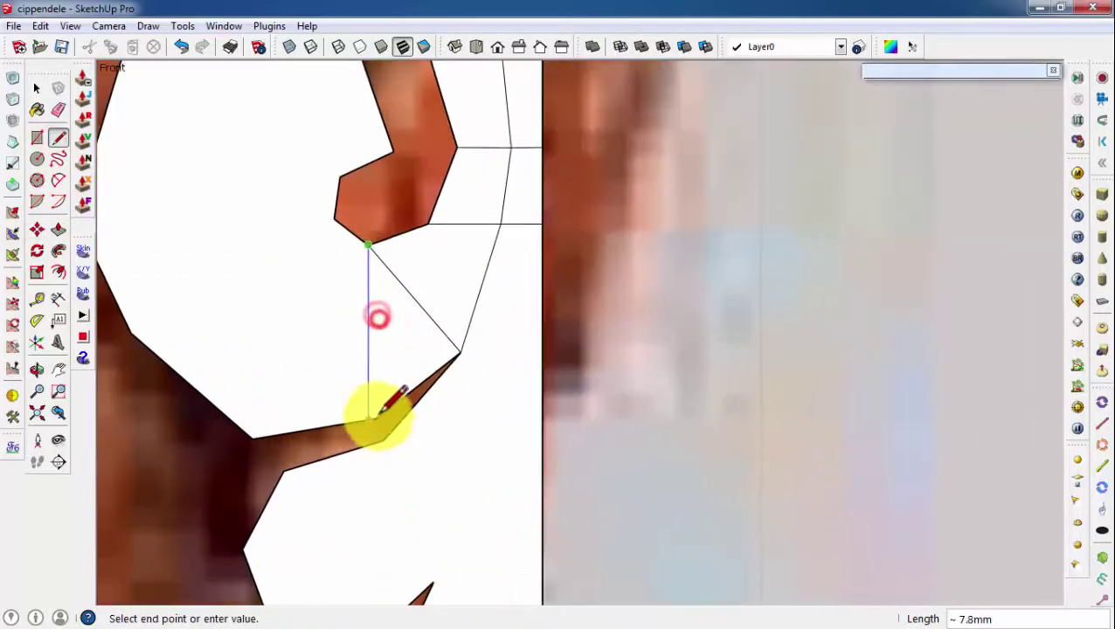
pyautogui.click(278, 427)
pyautogui.scroll(-2, 262, 367)
pyautogui.press('Escape')
pyautogui.scroll(-1, 262, 187)
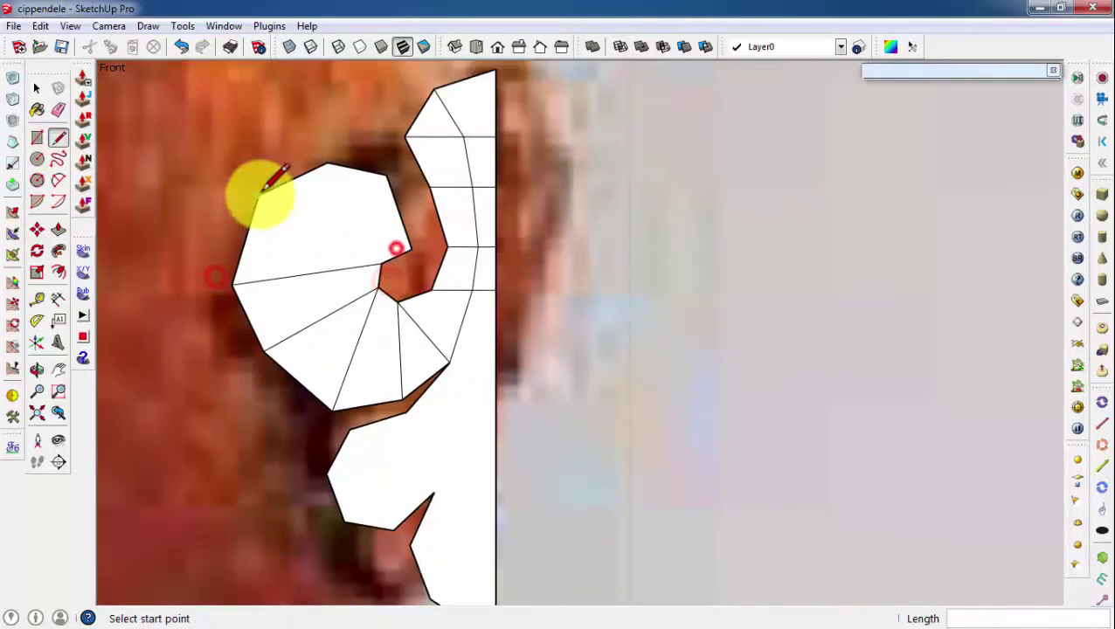
pyautogui.scroll(1, 379, 366)
# Draw more fan lines across the spiral face, including a vertical line to the leg's edge
pyautogui.click(406, 288)
pyautogui.scroll(2, 459, 287)
pyautogui.click(459, 305)
pyautogui.scroll(-1, 301, 328)
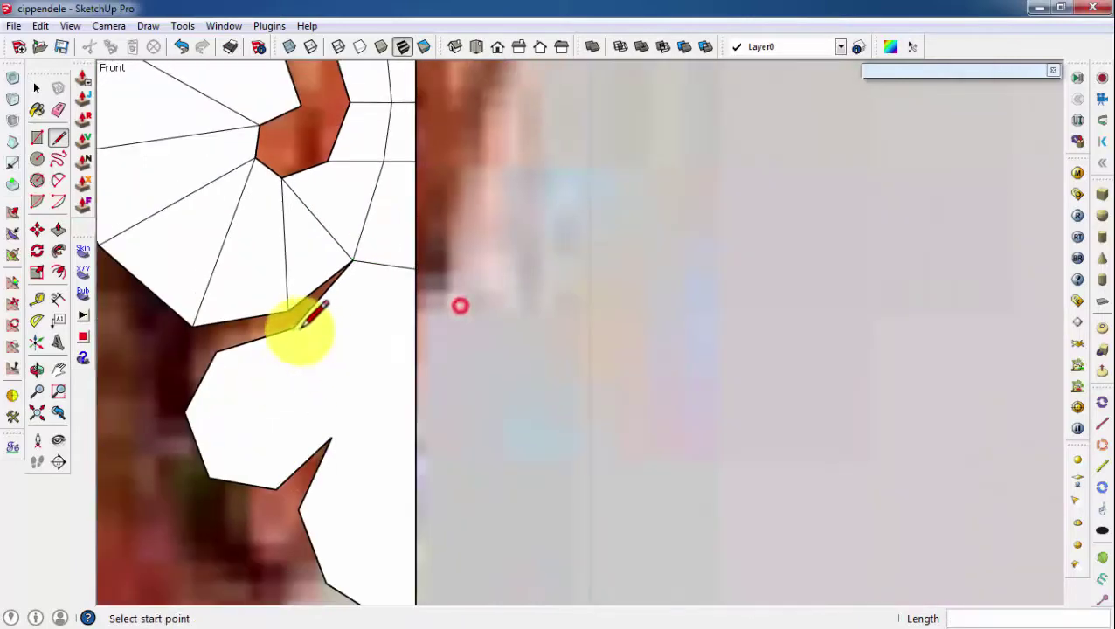
pyautogui.click(343, 365)
pyautogui.scroll(-1, 361, 360)
pyautogui.click(380, 344)
pyautogui.scroll(1, 393, 262)
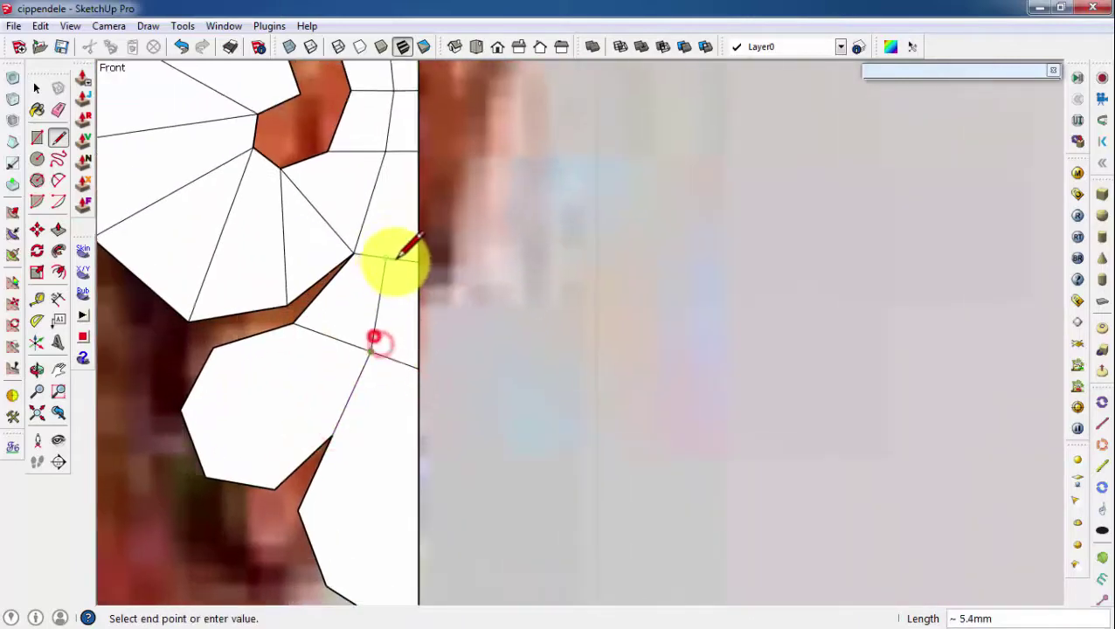
pyautogui.scroll(1, 394, 227)
pyautogui.scroll(1, 391, 289)
pyautogui.scroll(1, 406, 280)
pyautogui.scroll(2, 412, 249)
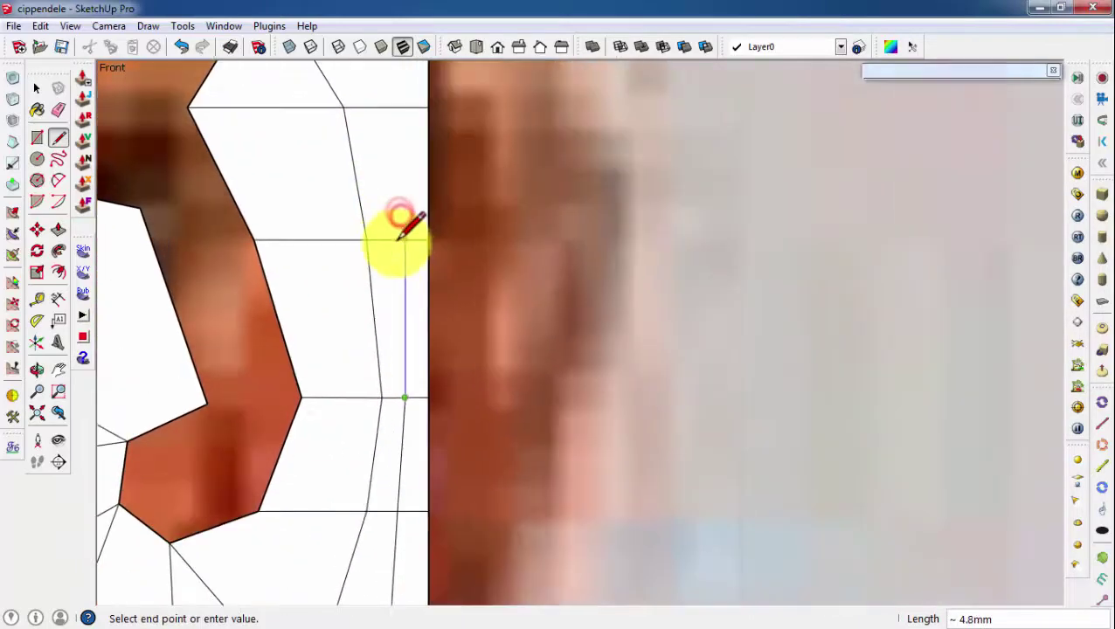
pyautogui.click(385, 136)
pyautogui.scroll(-2, 485, 335)
pyautogui.scroll(1, 319, 236)
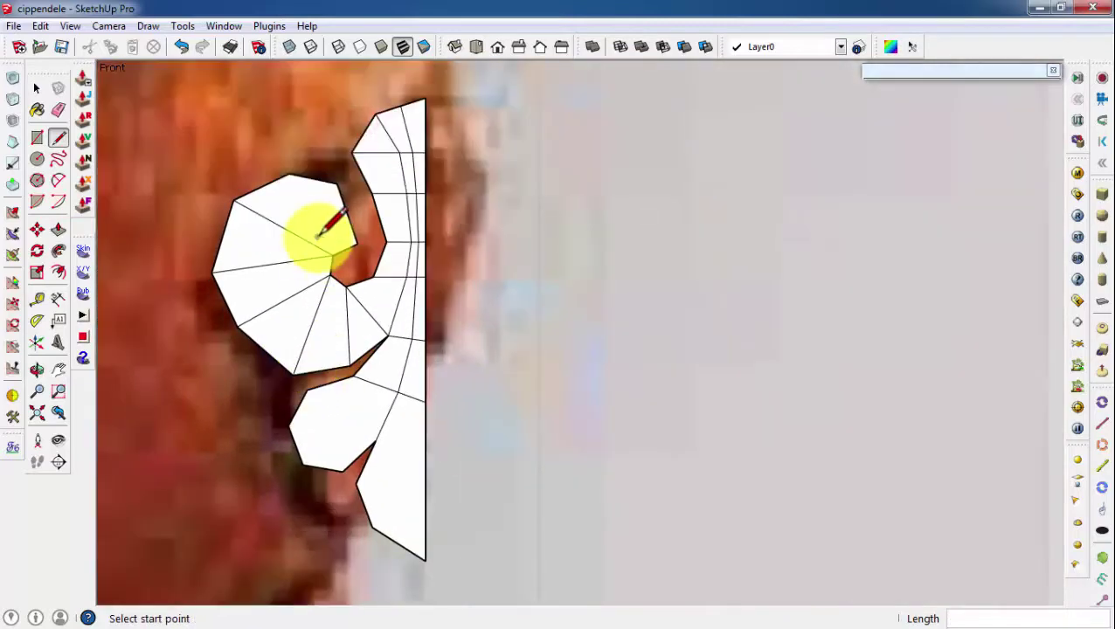
pyautogui.scroll(2, 332, 219)
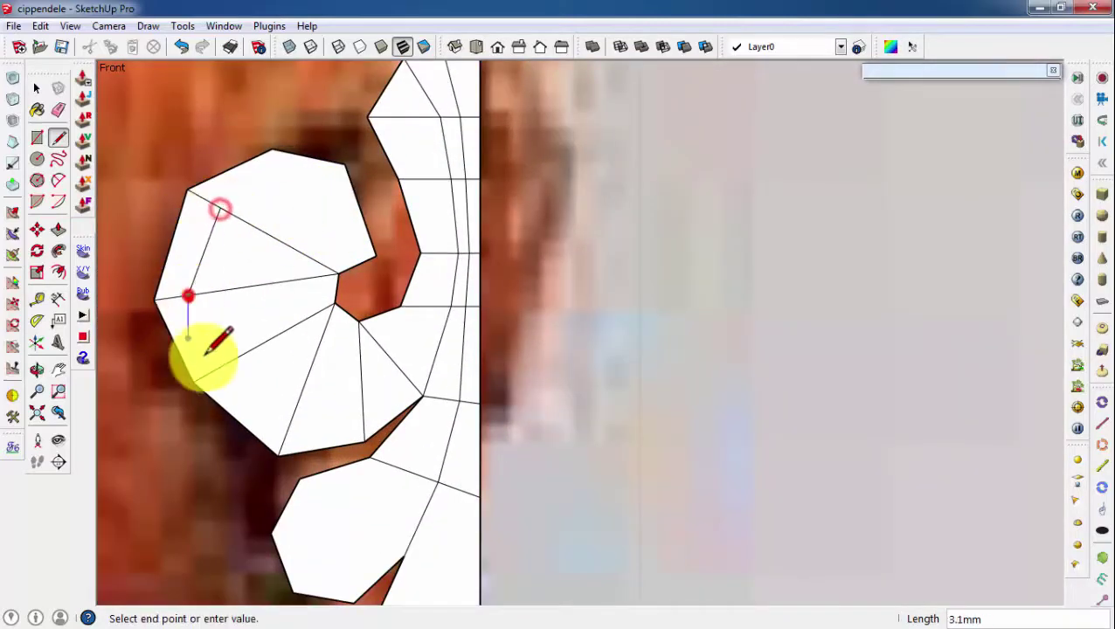
pyautogui.scroll(1, 360, 410)
pyautogui.click(361, 410)
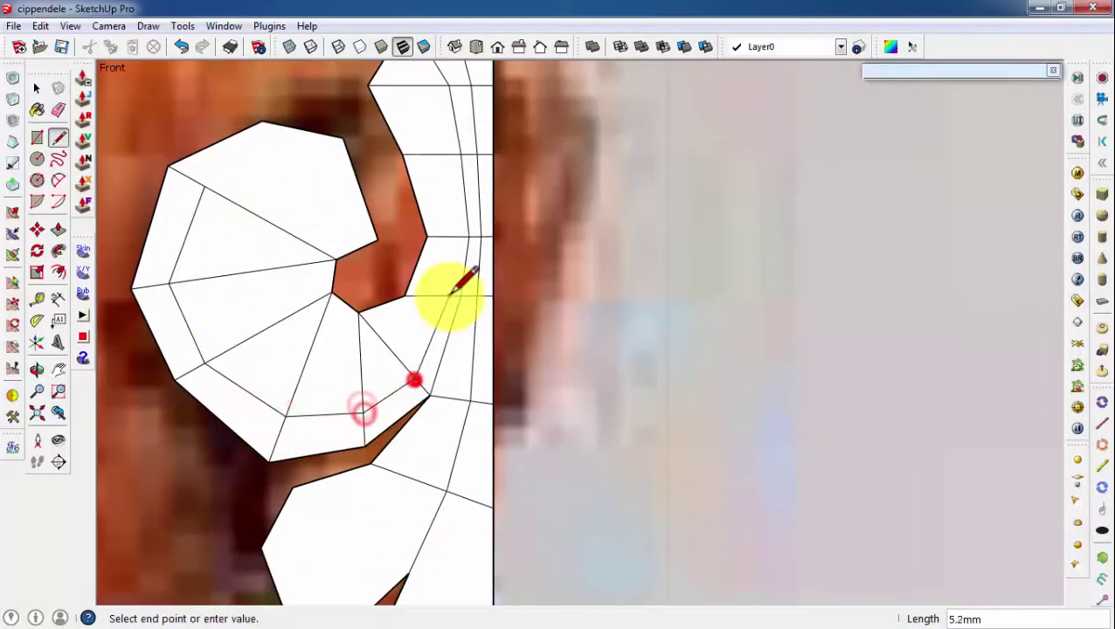
pyautogui.scroll(1, 451, 291)
pyautogui.scroll(1, 460, 249)
pyautogui.scroll(1, 429, 274)
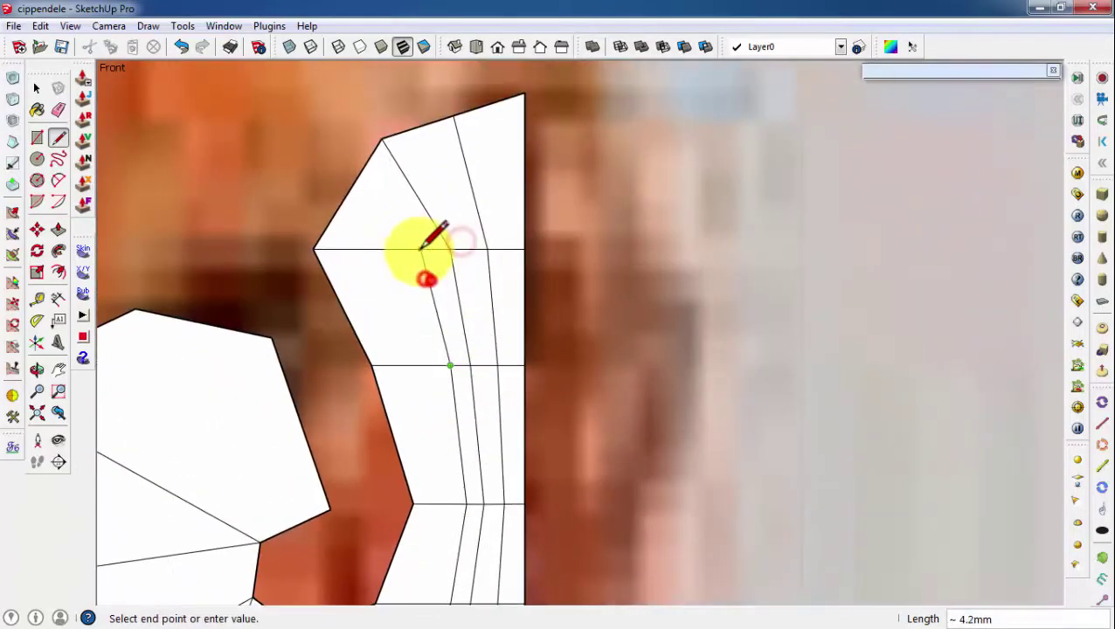
pyautogui.click(360, 179)
pyautogui.scroll(-2, 273, 299)
# Connect octagon vertices to begin the inner outline just inside the spiral's rim
pyautogui.click(246, 301)
pyautogui.scroll(1, 299, 279)
pyautogui.scroll(1, 374, 267)
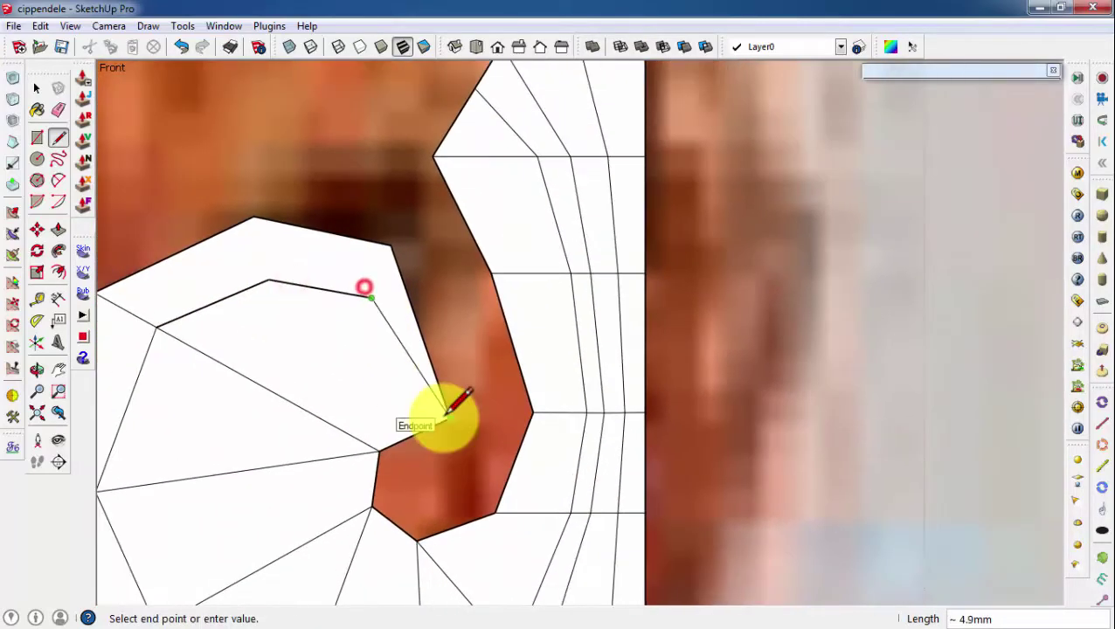
pyautogui.click(447, 412)
pyautogui.scroll(-1, 250, 275)
pyautogui.click(263, 278)
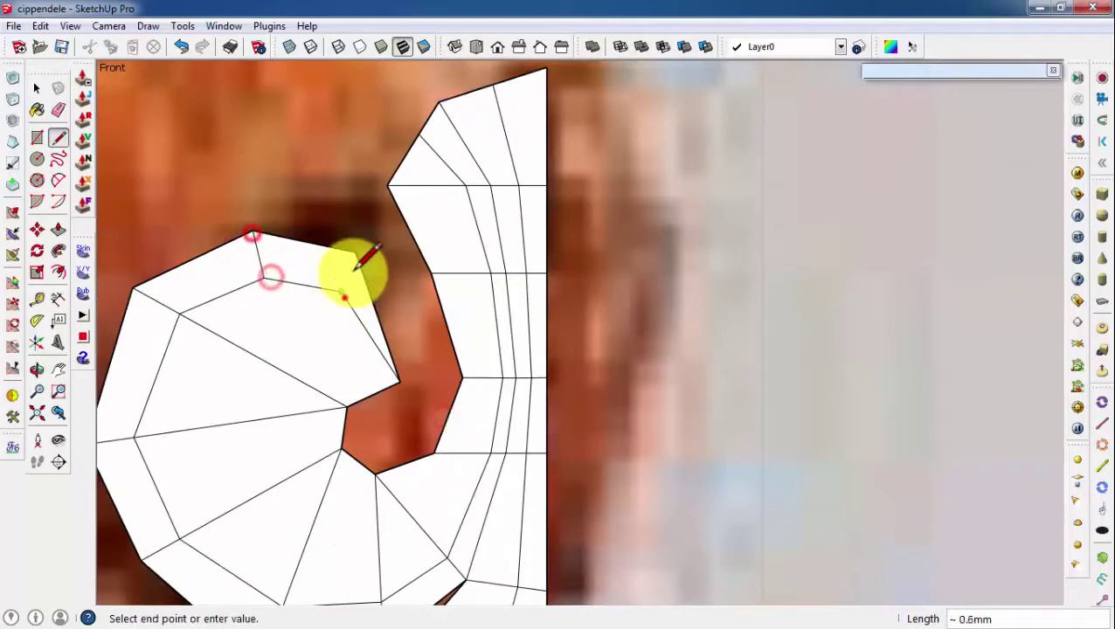
pyautogui.scroll(-1, 347, 330)
pyautogui.moveTo(232, 317); pyautogui.dragTo(187, 386, button='middle')
# Push the inner spiral face in slightly, about 0.8–2 mm, with Push/Pull
pyautogui.press('p')
pyautogui.scroll(1, 281, 362)
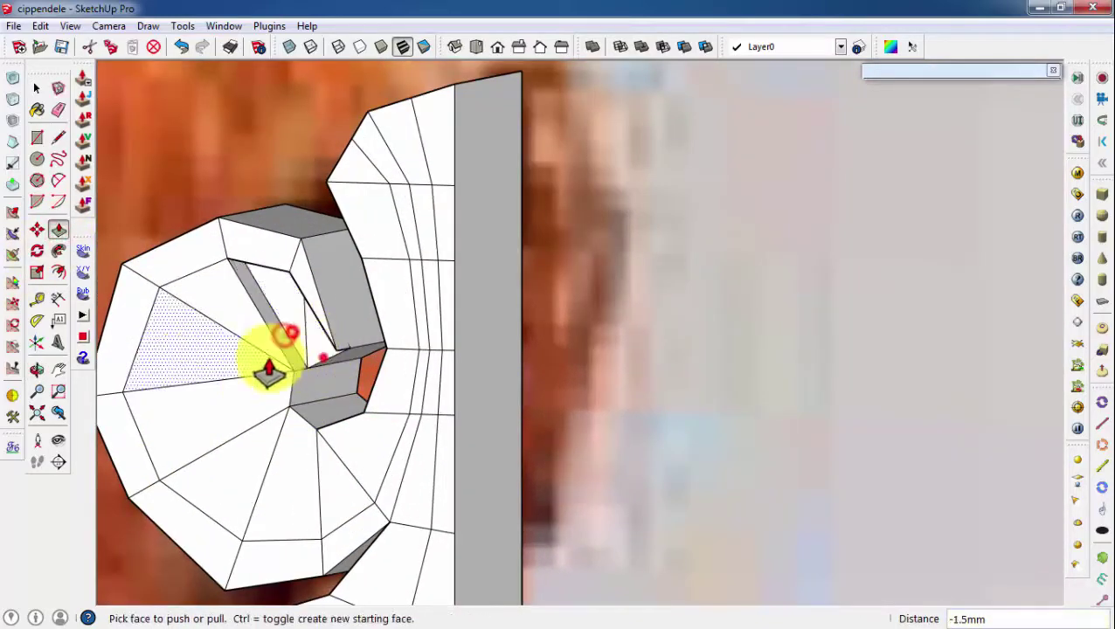
pyautogui.click(300, 395)
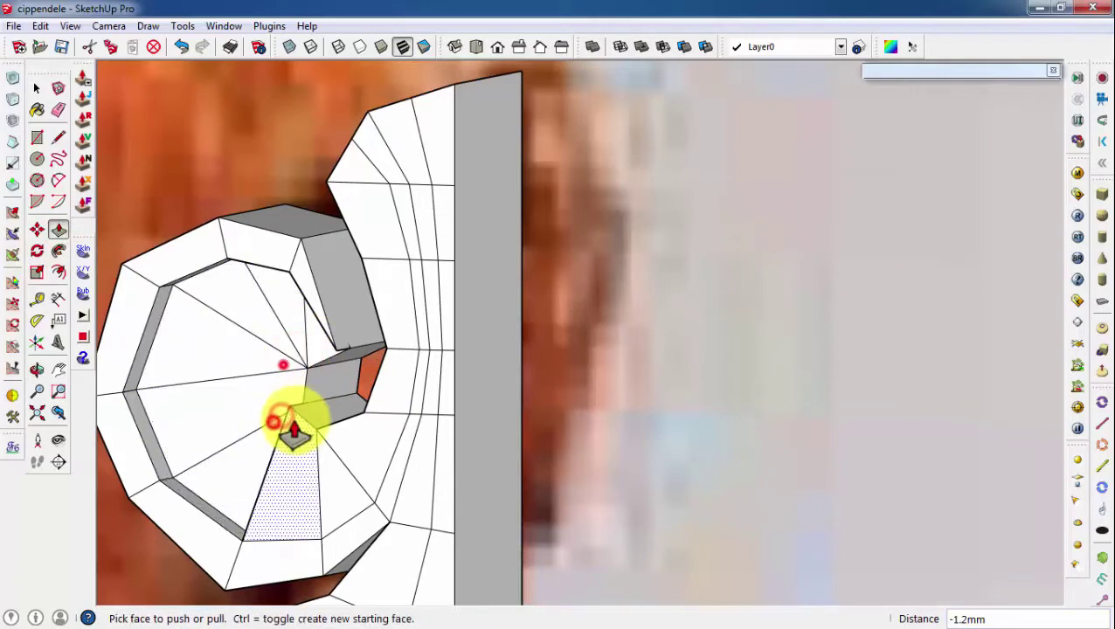
pyautogui.scroll(-1, 376, 426)
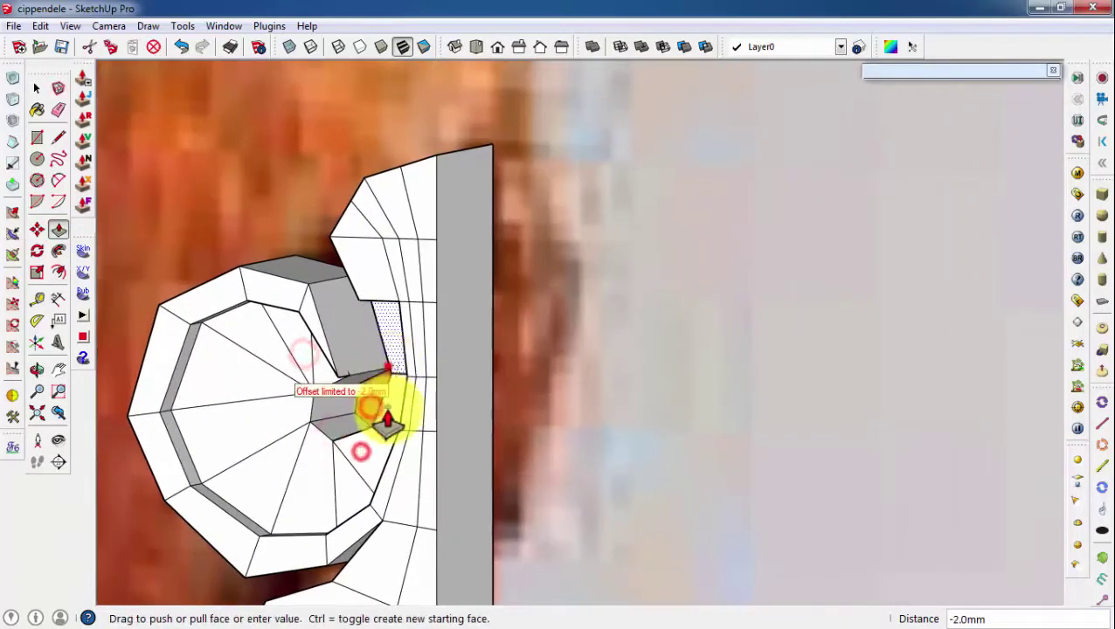
# Reshape the hole inside the scroll by moving two of its selected edges
pyautogui.moveTo(357, 247); pyautogui.dragTo(259, 418, button='middle')
pyautogui.scroll(1, 303, 330)
pyautogui.scroll(1, 303, 331)
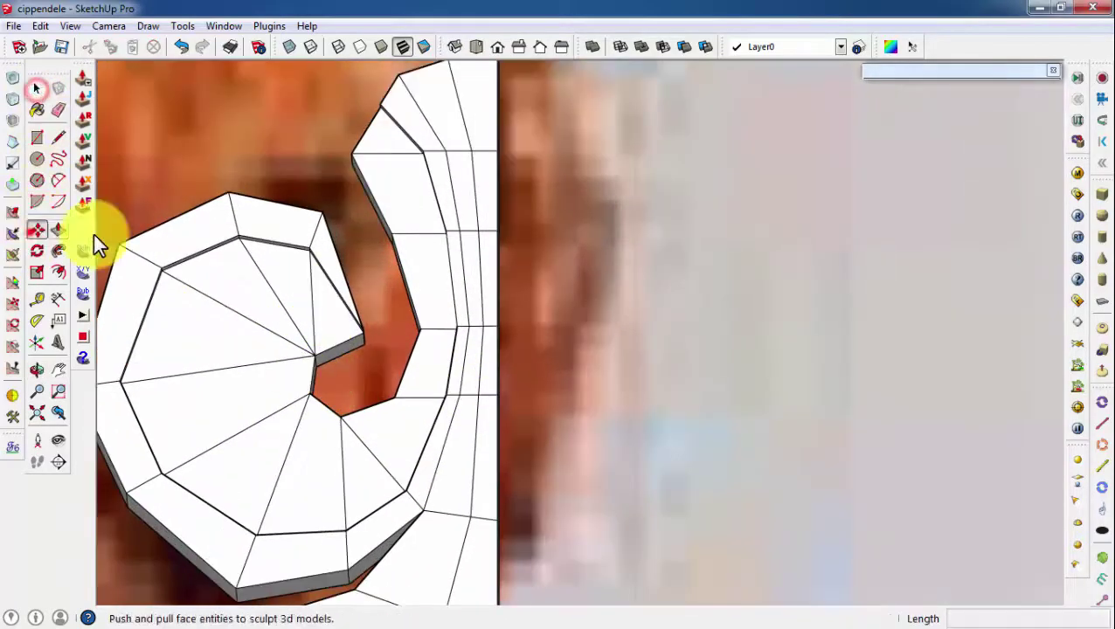
pyautogui.press('space')
pyautogui.scroll(1, 321, 360)
pyautogui.moveTo(462, 400)
pyautogui.mouseDown(button='middle')
pyautogui.moveTo(465, 291)
pyautogui.moveTo(440, 238)
pyautogui.moveTo(42, 236)
pyautogui.mouseUp(button='middle')
pyautogui.click(354, 260)
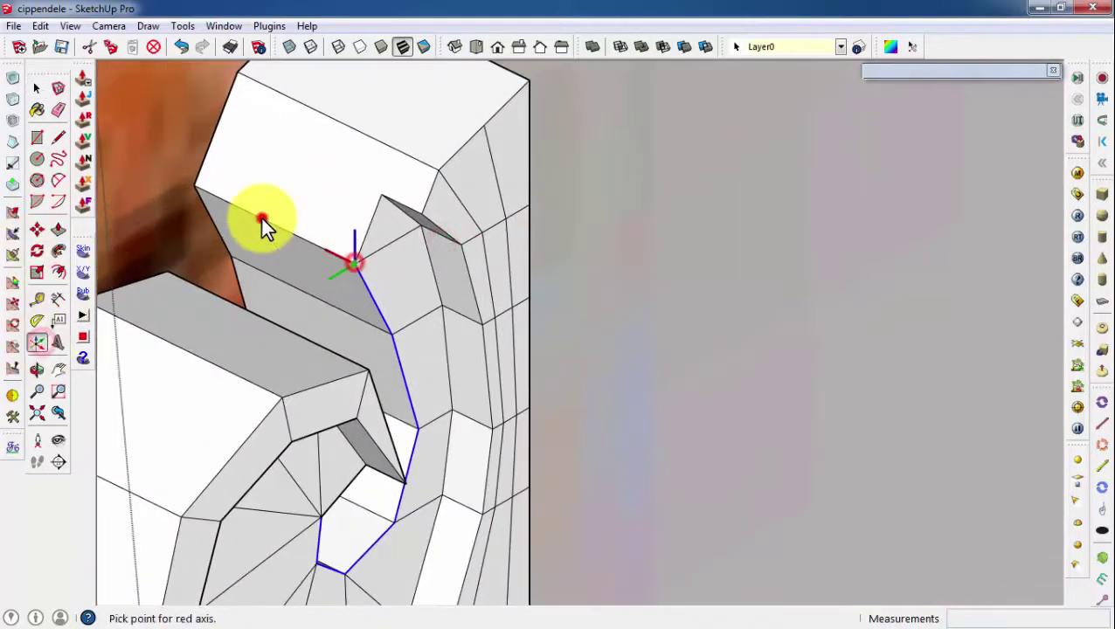
pyautogui.click(261, 218)
pyautogui.click(37, 229)
pyautogui.click(355, 265)
# Orbit out to inspect the whole chair leg and the recessed scroll
pyautogui.scroll(-3, 257, 210)
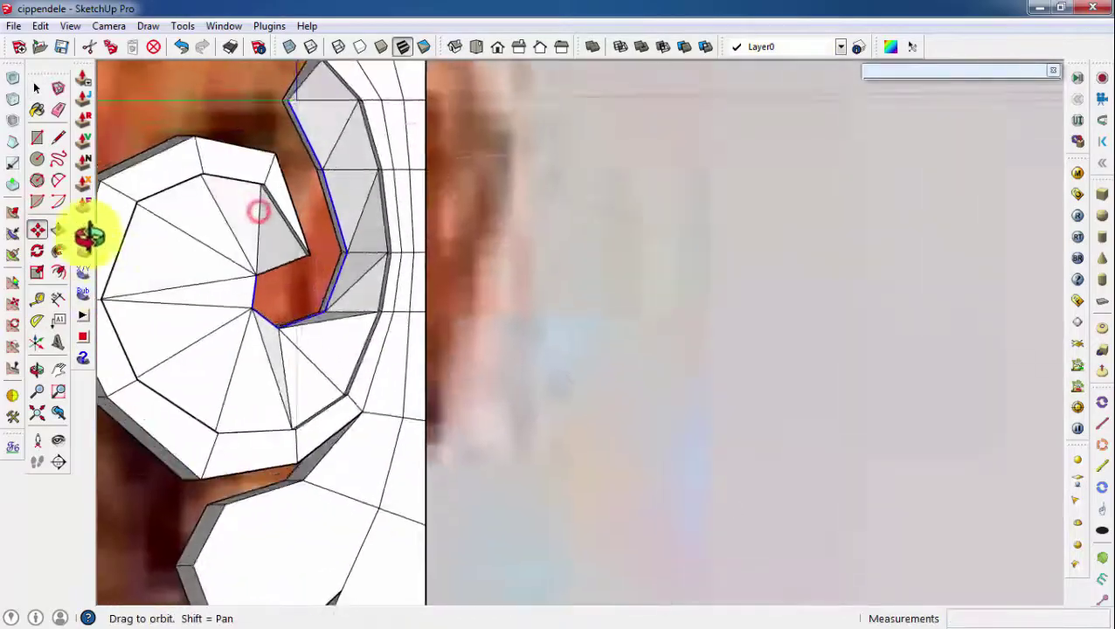
pyautogui.moveTo(87, 236)
pyautogui.mouseDown(button='middle')
pyautogui.moveTo(311, 441)
pyautogui.moveTo(593, 584)
pyautogui.mouseUp(button='middle')
pyautogui.scroll(-2, 311, 440)
pyautogui.scroll(-2, 331, 399)
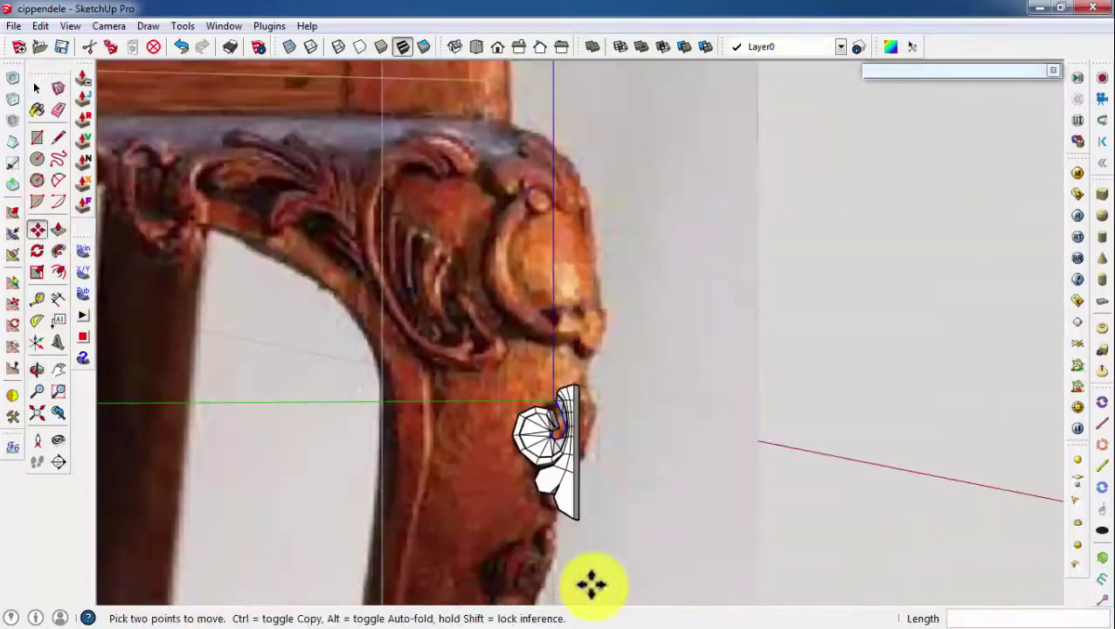
pyautogui.scroll(3, 513, 293)
pyautogui.scroll(3, 505, 229)
pyautogui.scroll(-2, 496, 211)
pyautogui.moveTo(495, 211)
pyautogui.mouseDown(button='middle')
pyautogui.moveTo(721, 373)
pyautogui.moveTo(351, 319)
pyautogui.mouseUp(button='middle')
pyautogui.moveTo(436, 361); pyautogui.dragTo(416, 342, button='middle')
pyautogui.scroll(-2, 403, 335)
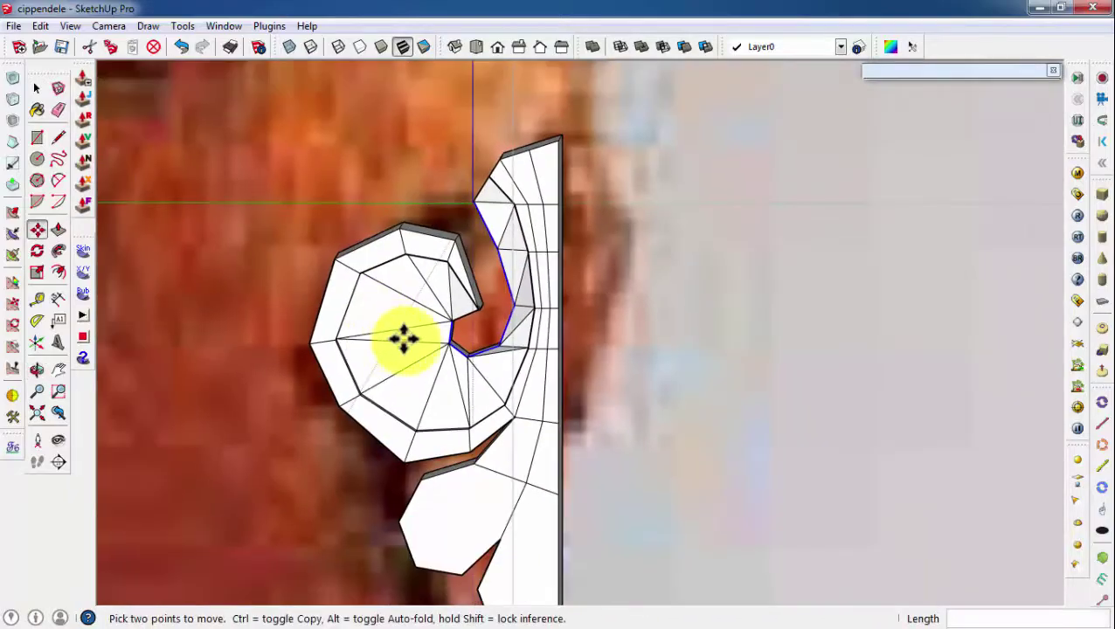
pyautogui.scroll(3, 540, 428)
# Pick the Eraser tool and view the scroll from several angles
pyautogui.press('e')
pyautogui.scroll(2, 463, 328)
pyautogui.scroll(-3, 470, 428)
pyautogui.moveTo(470, 429)
pyautogui.mouseDown(button='middle')
pyautogui.moveTo(543, 361)
pyautogui.moveTo(395, 409)
pyautogui.mouseUp(button='middle')
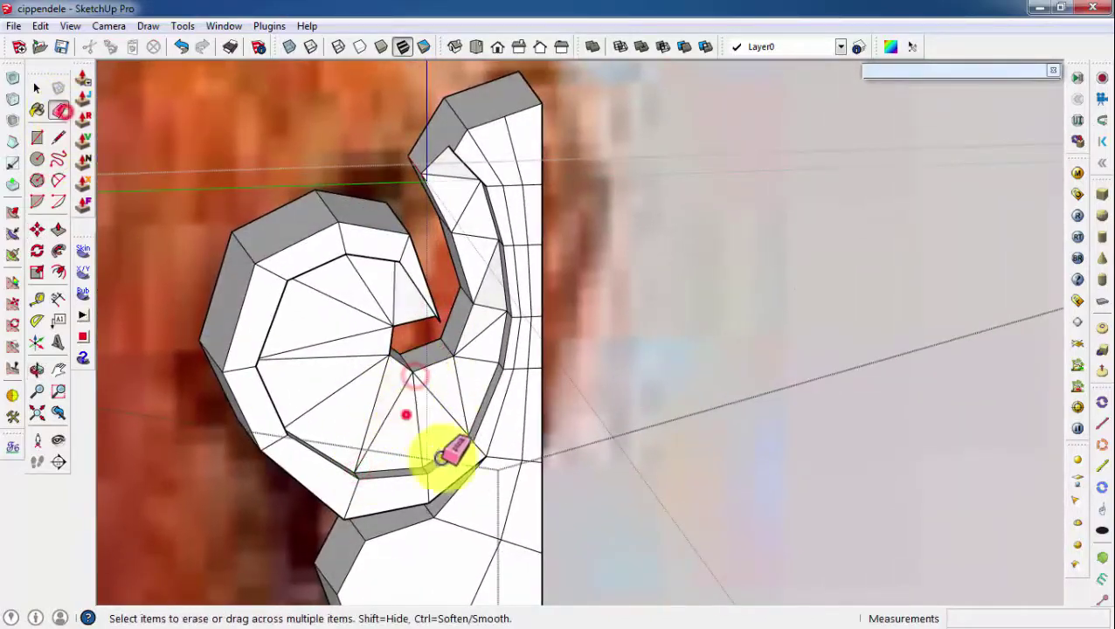
pyautogui.moveTo(445, 455)
pyautogui.mouseDown(button='middle')
pyautogui.moveTo(249, 336)
pyautogui.moveTo(435, 440)
pyautogui.mouseUp(button='middle')
pyautogui.scroll(3, 435, 441)
pyautogui.scroll(1, 292, 454)
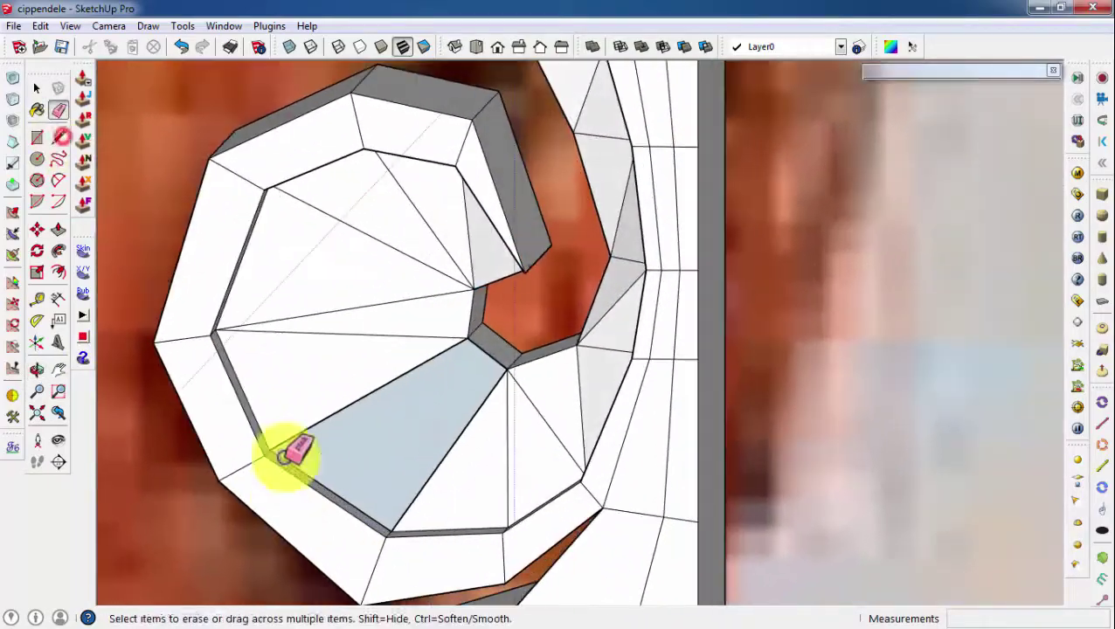
pyautogui.moveTo(271, 443)
pyautogui.mouseDown(button='middle')
pyautogui.moveTo(269, 323)
pyautogui.moveTo(498, 391)
pyautogui.mouseUp(button='middle')
pyautogui.scroll(-3, 498, 390)
# Finish a dividing line on the scroll's lower face, ending on the existing edge
pyautogui.scroll(2, 503, 393)
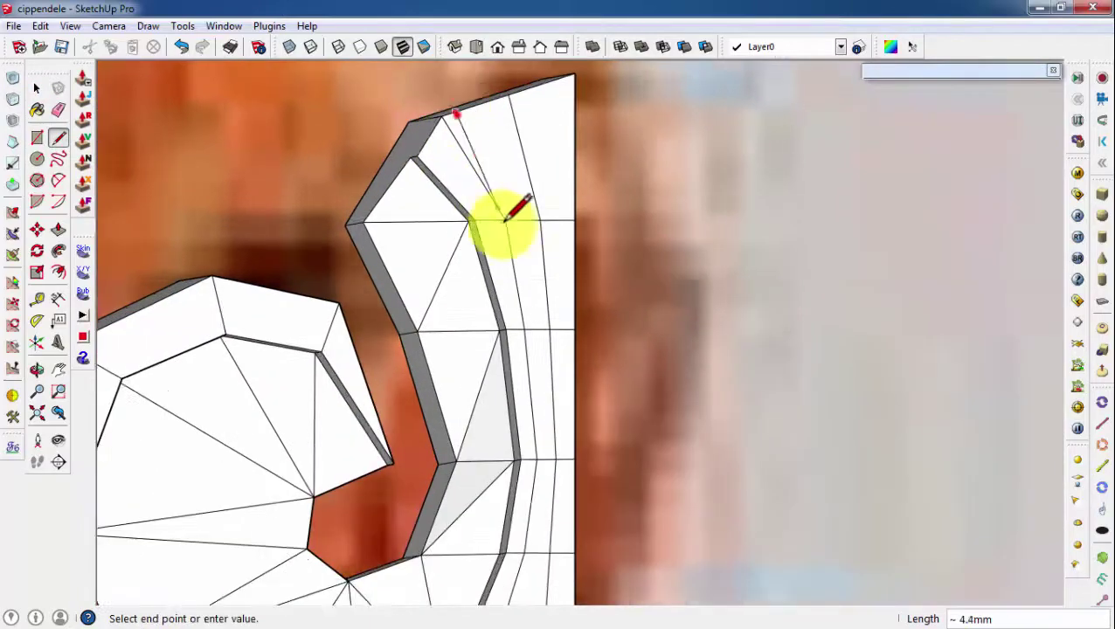
pyautogui.scroll(2, 507, 219)
pyautogui.scroll(2, 524, 302)
pyautogui.scroll(2, 530, 319)
pyautogui.scroll(2, 528, 385)
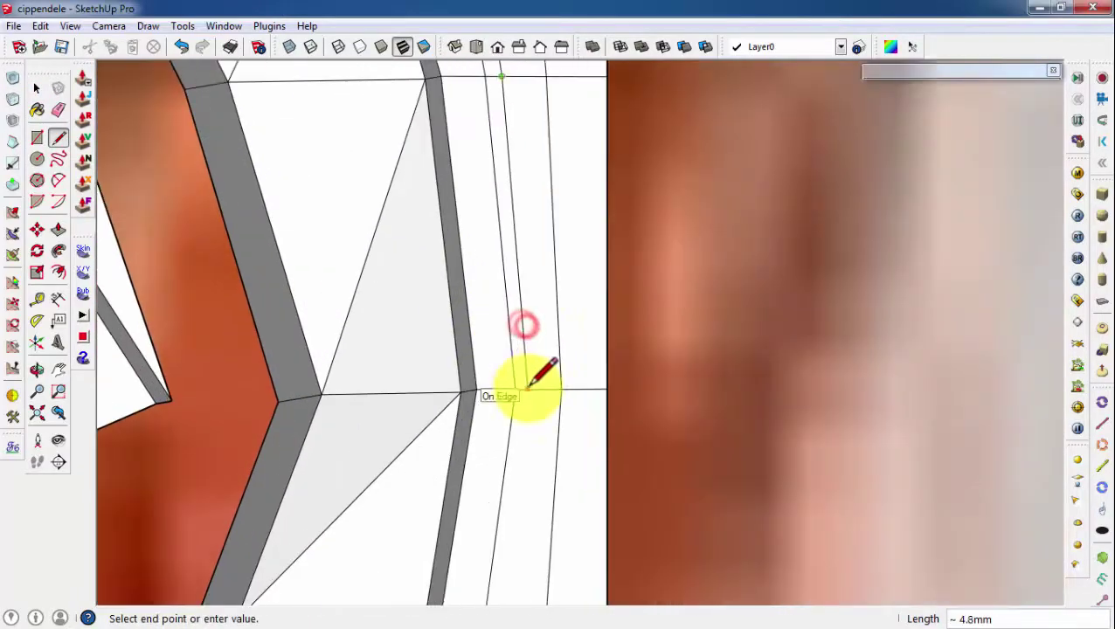
pyautogui.scroll(-3, 527, 386)
pyautogui.click(463, 433)
pyautogui.scroll(2, 472, 428)
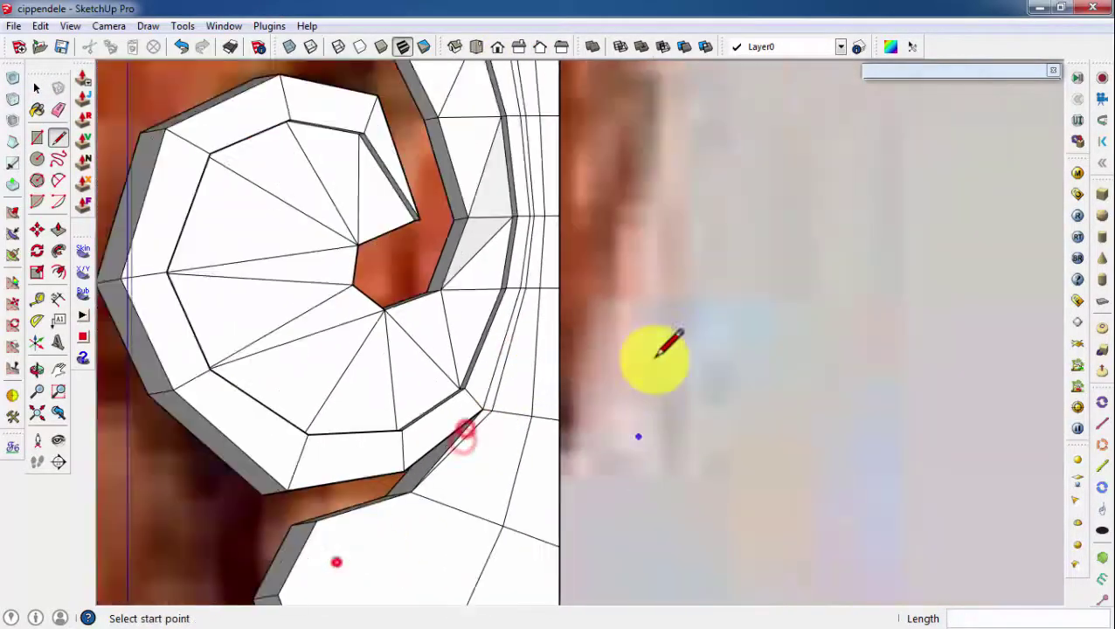
# Recess the narrow stem strip by 2 mm with Push/Pull
pyautogui.click(57, 229)
pyautogui.scroll(1, 468, 183)
pyautogui.moveTo(461, 173)
pyautogui.mouseDown(button='middle')
pyautogui.moveTo(448, 229)
pyautogui.moveTo(515, 266)
pyautogui.moveTo(498, 232)
pyautogui.mouseUp(button='middle')
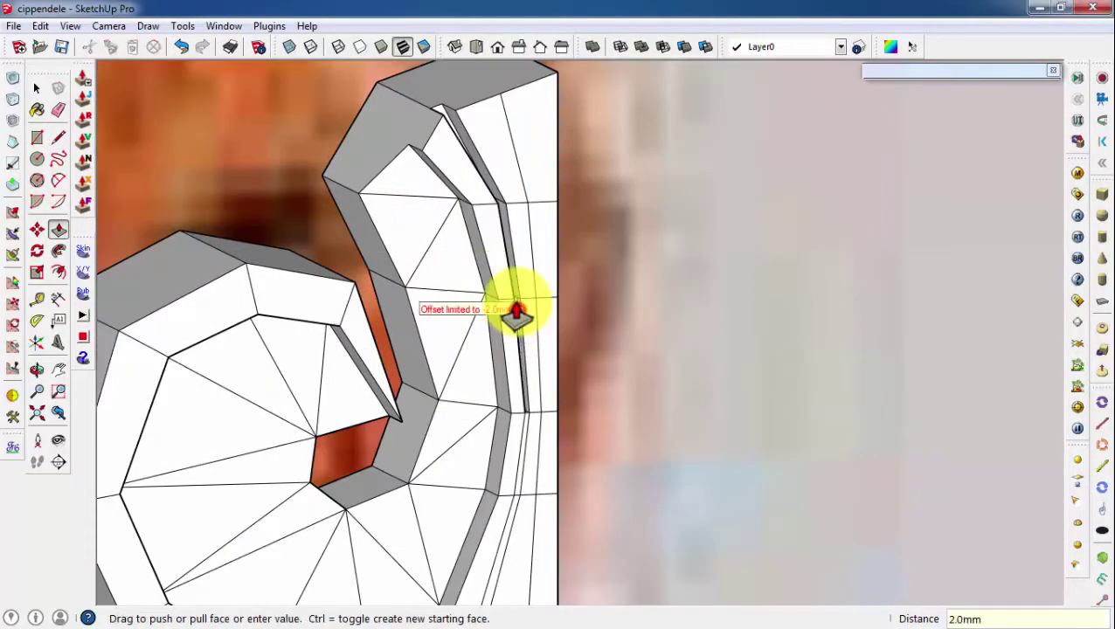
pyautogui.scroll(-2, 499, 403)
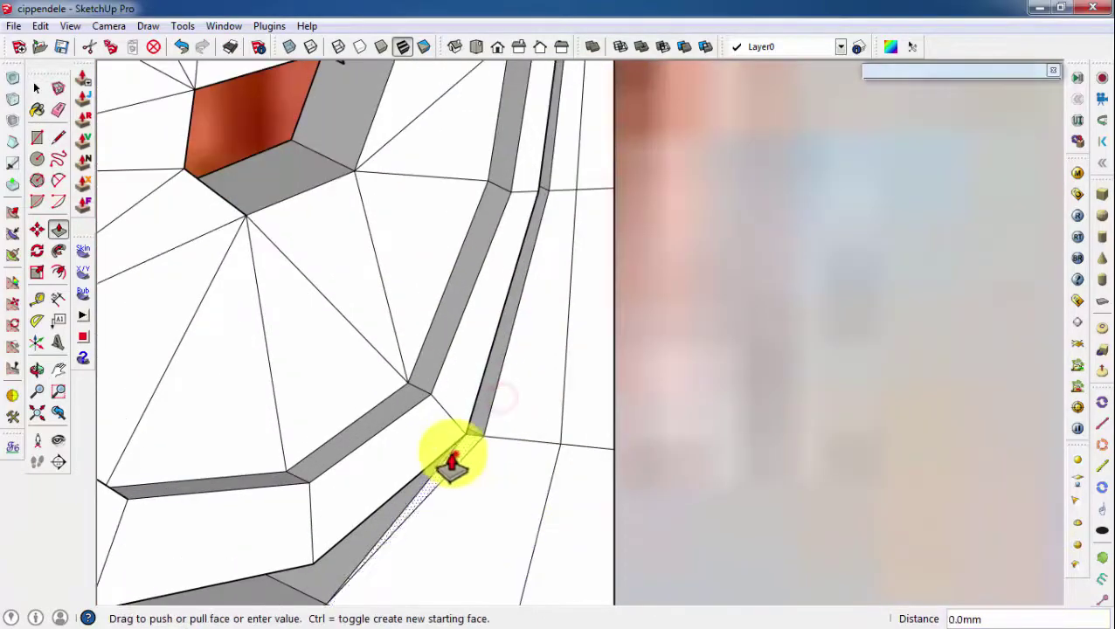
pyautogui.click(450, 459)
pyautogui.scroll(-2, 457, 543)
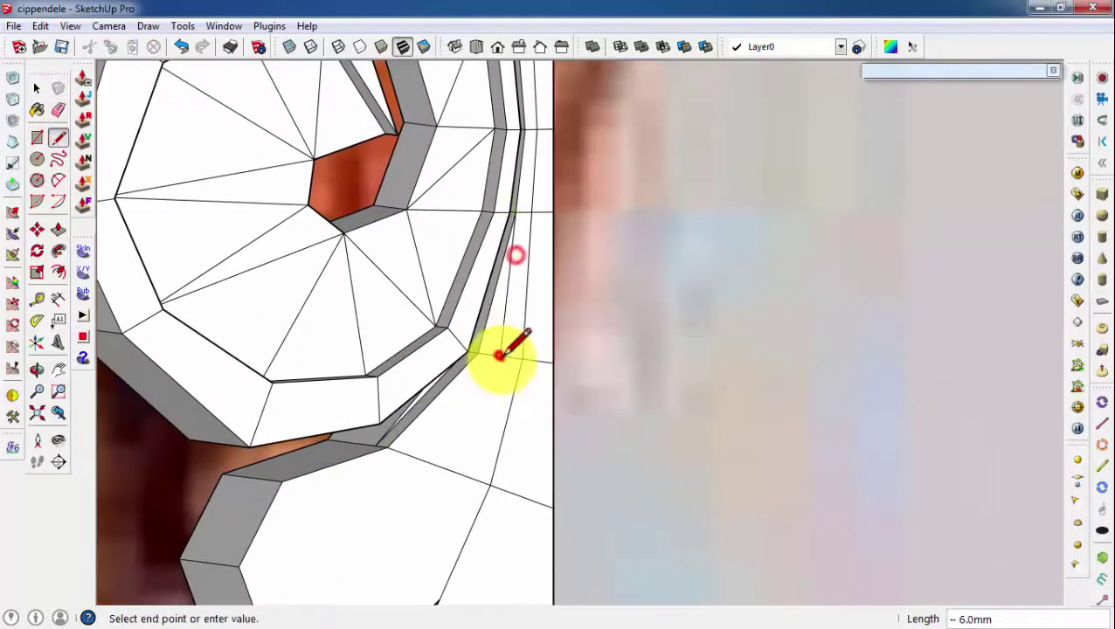
# Draw a line across the lower octagon and push in the face below the spiral
pyautogui.click(463, 431)
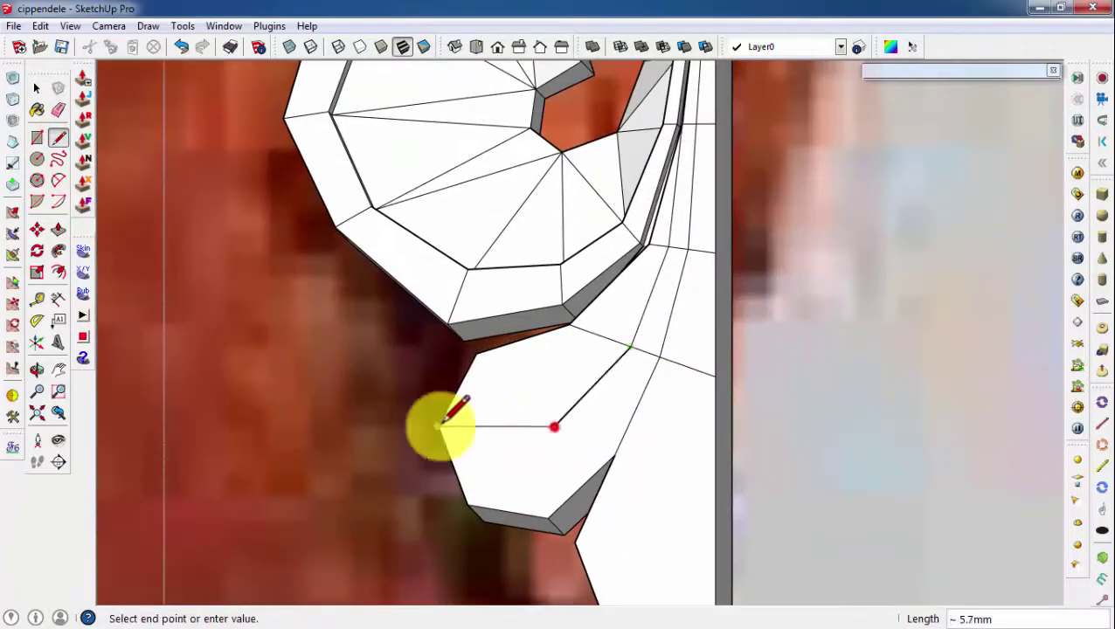
pyautogui.click(441, 426)
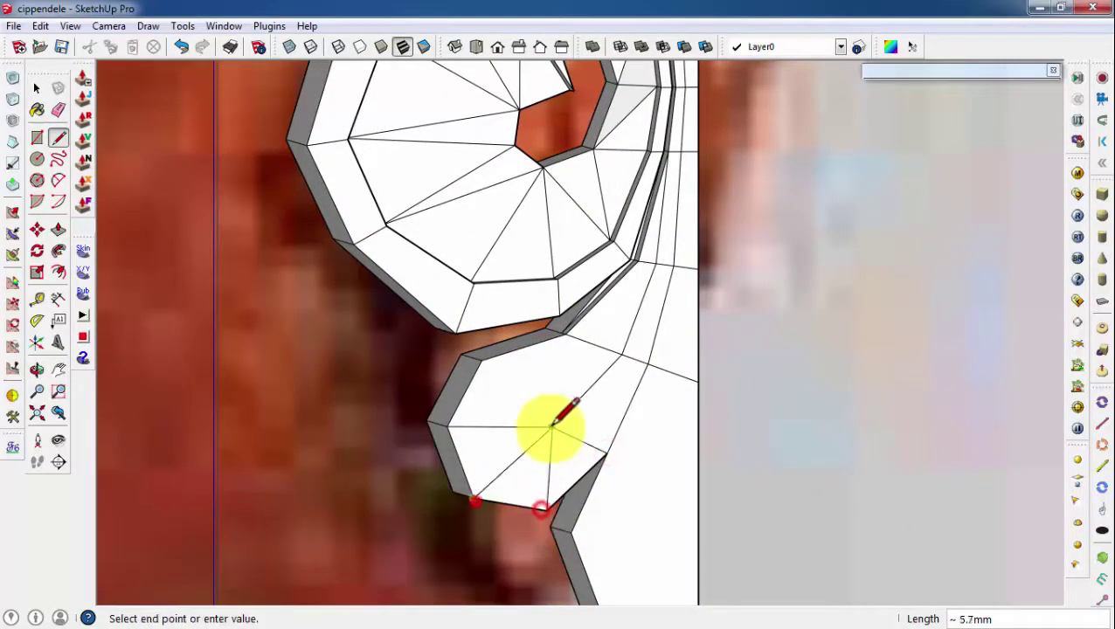
pyautogui.scroll(-2, 552, 428)
pyautogui.scroll(1, 552, 428)
pyautogui.click(58, 230)
pyautogui.scroll(2, 584, 350)
pyautogui.click(584, 350)
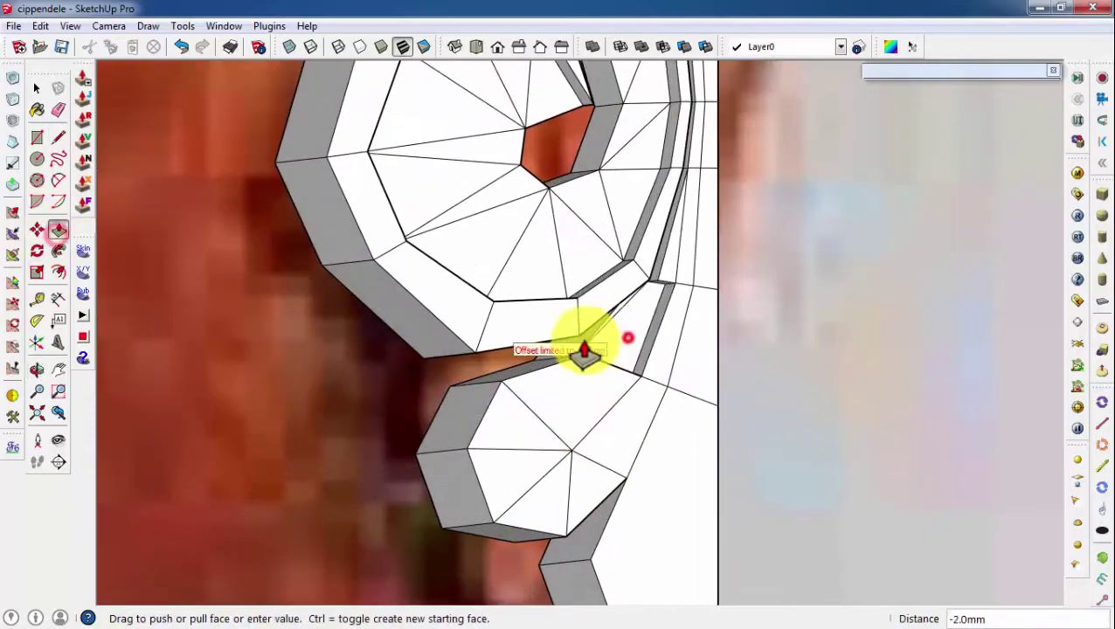
pyautogui.scroll(-2, 540, 428)
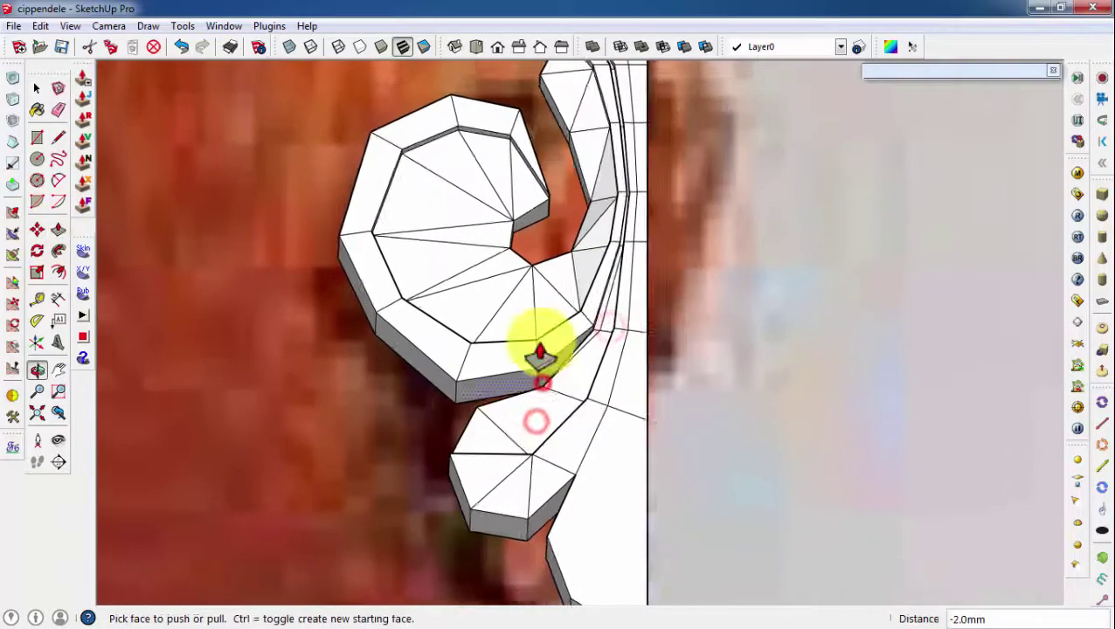
# Orbit around the scroll piece to check its edges
pyautogui.press('e')
pyautogui.scroll(2, 640, 269)
pyautogui.scroll(-2, 531, 391)
pyautogui.press('o')
pyautogui.moveTo(530, 390); pyautogui.dragTo(547, 441)
pyautogui.press('e')
pyautogui.scroll(2, 498, 374)
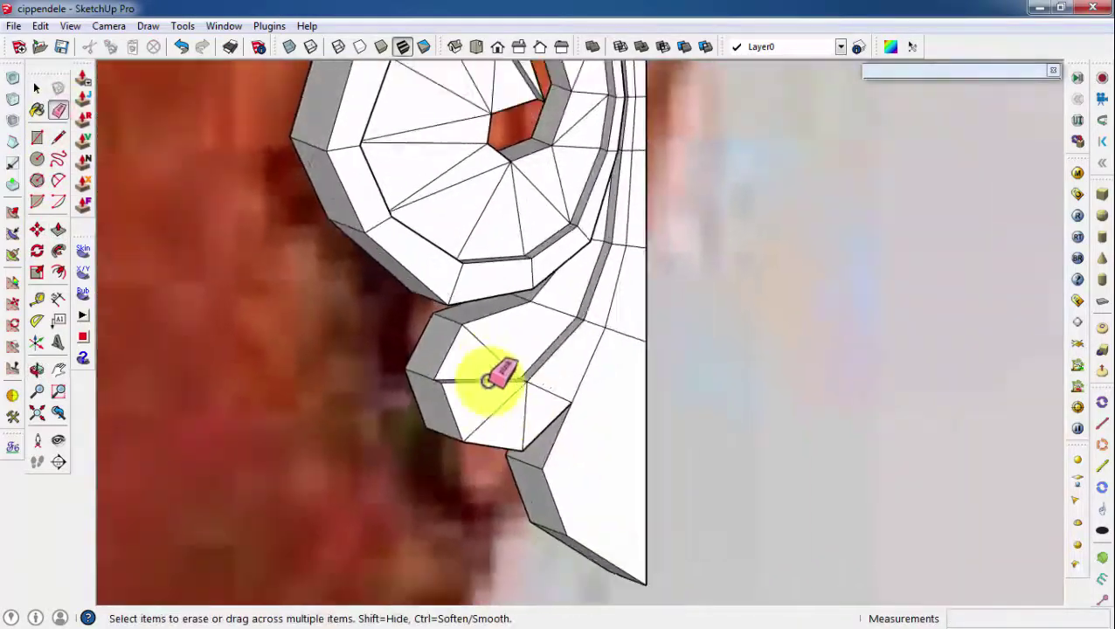
pyautogui.scroll(-2, 179, 169)
# Draw a dividing line from the lower lobe across the stem face, then undo it
pyautogui.press('l')
pyautogui.scroll(2, 481, 443)
pyautogui.click(435, 510)
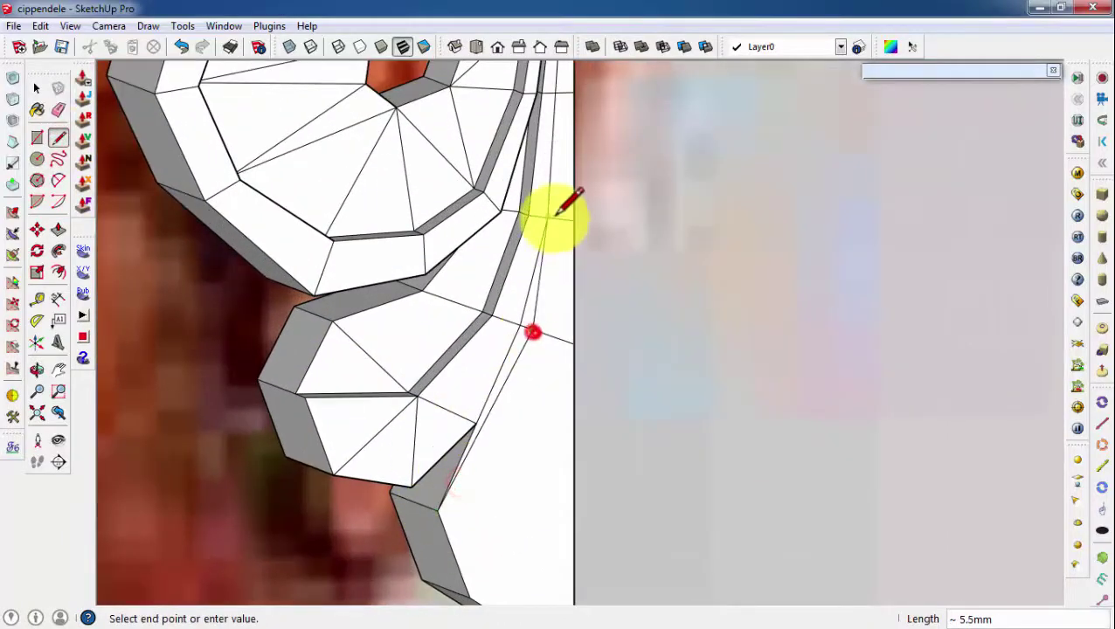
pyautogui.scroll(2, 549, 226)
pyautogui.scroll(-2, 552, 155)
pyautogui.click(552, 155)
pyautogui.scroll(-2, 516, 416)
pyautogui.scroll(3, 516, 416)
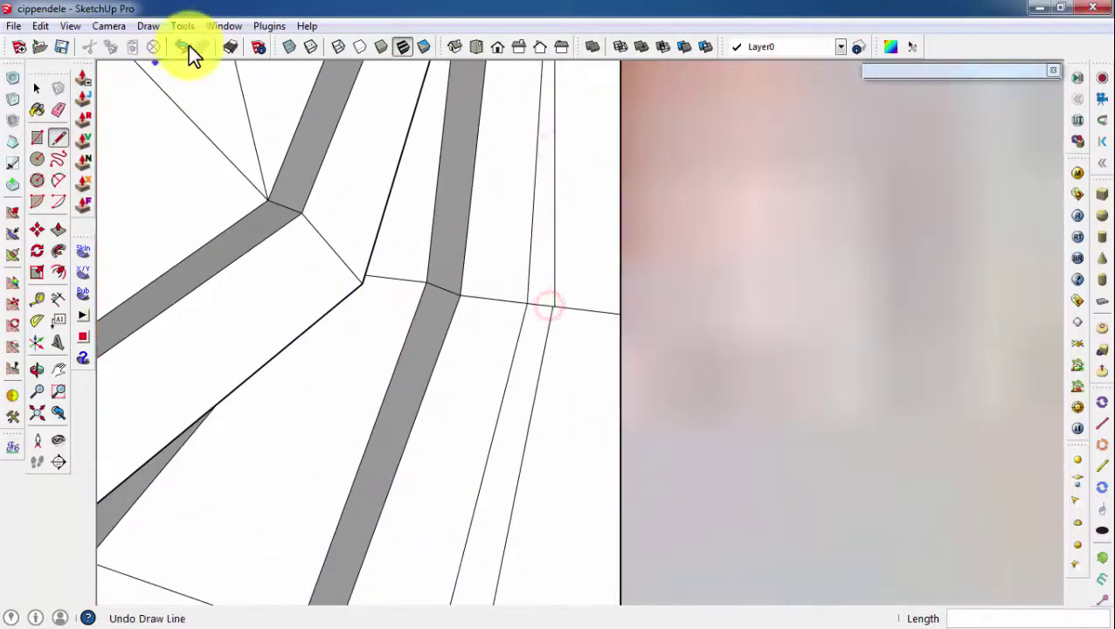
pyautogui.scroll(-2, 550, 332)
pyautogui.click(568, 350)
pyautogui.scroll(2, 559, 175)
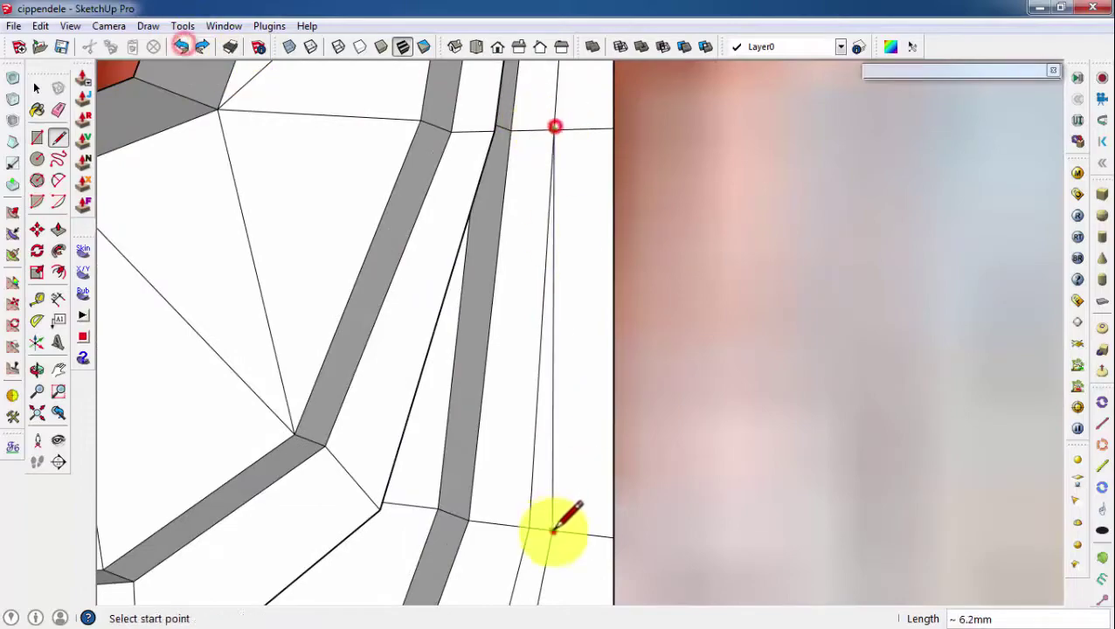
pyautogui.scroll(-3, 553, 530)
# Push/Pull the lower lobe to a new depth and the thin stem strip to 2 mm
pyautogui.click(58, 228)
pyautogui.scroll(3, 559, 341)
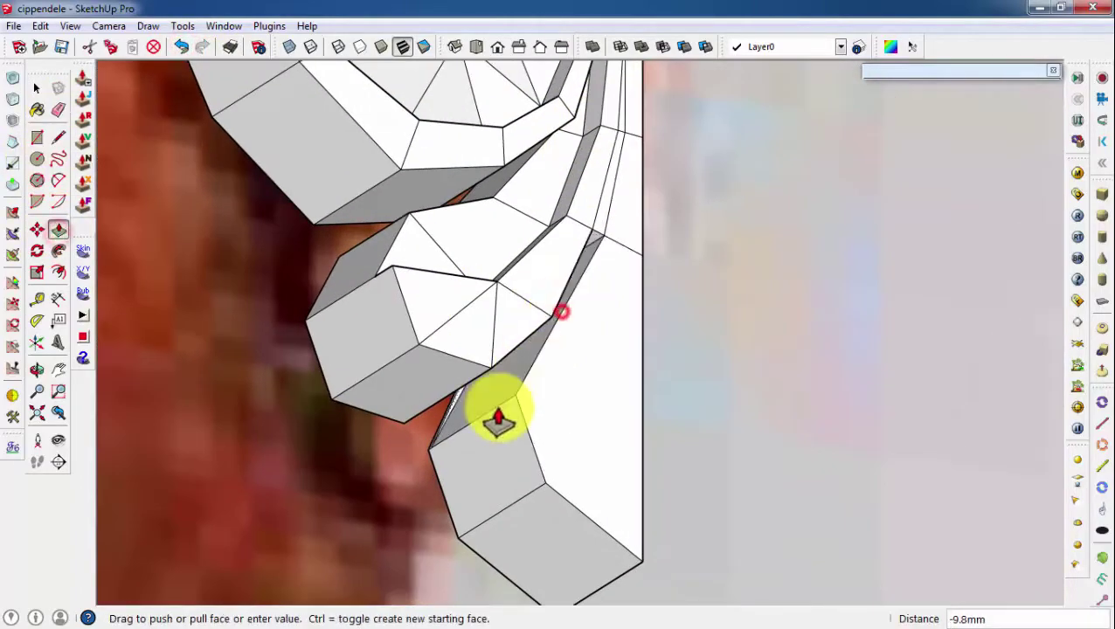
pyautogui.click(423, 437)
pyautogui.scroll(2, 495, 373)
pyautogui.scroll(2, 542, 350)
pyautogui.click(562, 310)
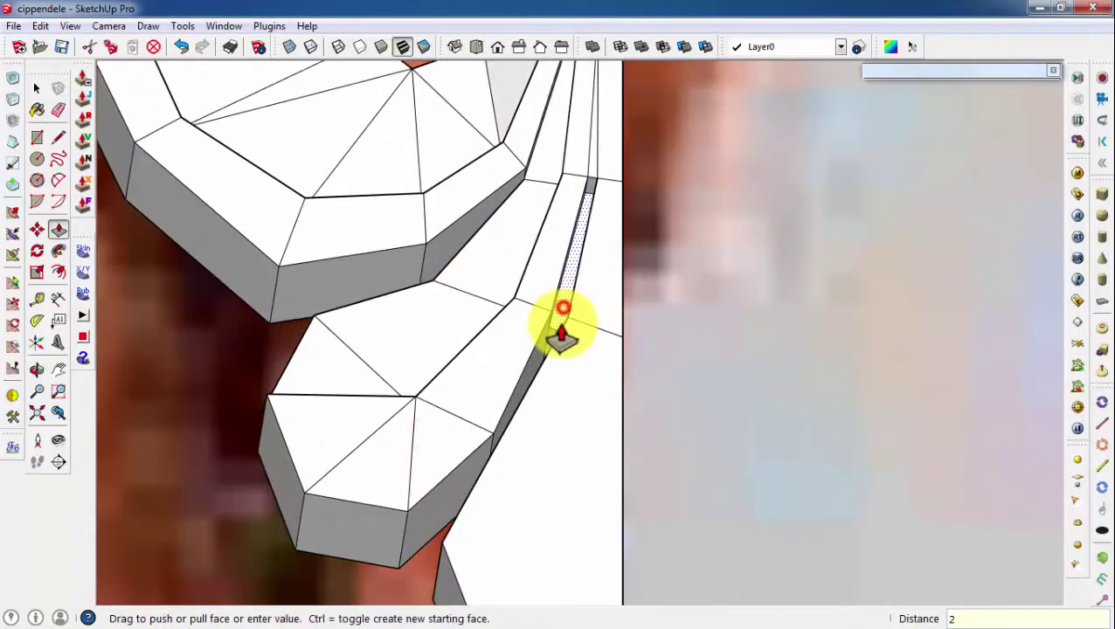
pyautogui.click(584, 229)
pyautogui.scroll(-3, 495, 326)
pyautogui.scroll(2, 554, 418)
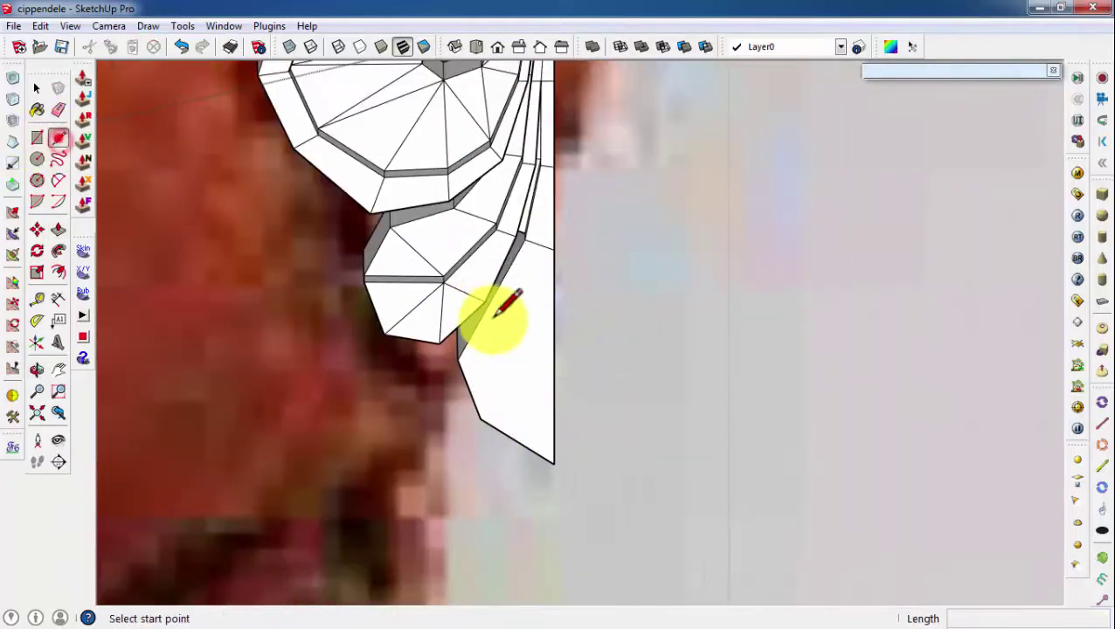
pyautogui.scroll(-3, 553, 411)
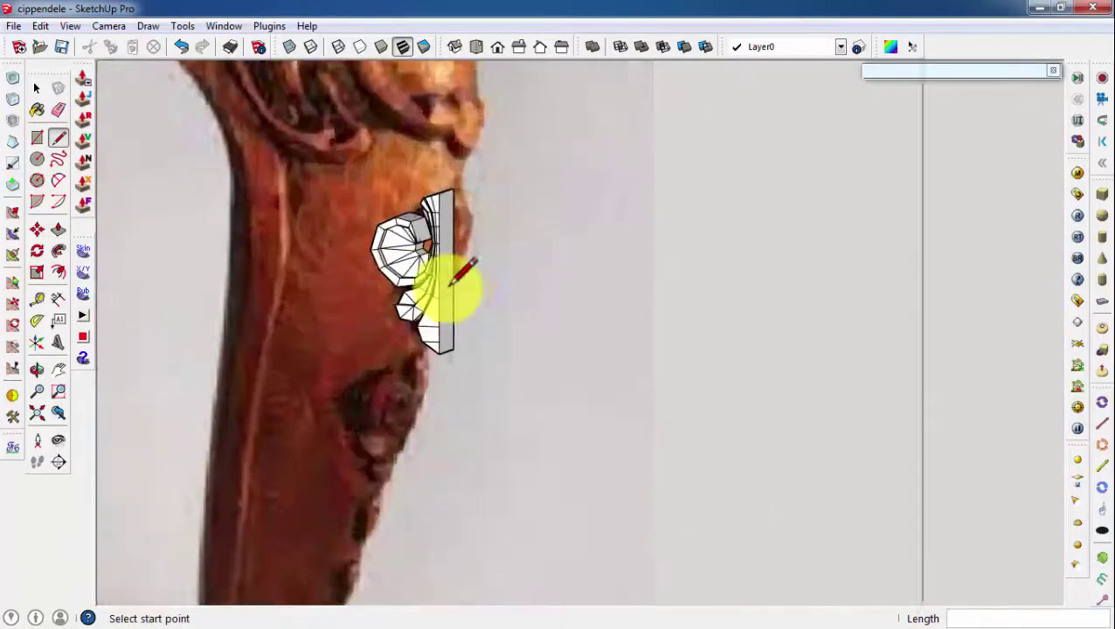
pyautogui.scroll(3, 455, 284)
pyautogui.press('space')
# Select the scroll carving, try Subdivide and Smooth on it, then undo it
pyautogui.moveTo(444, 275); pyautogui.dragTo(505, 251, button='middle')
pyautogui.click(418, 238)
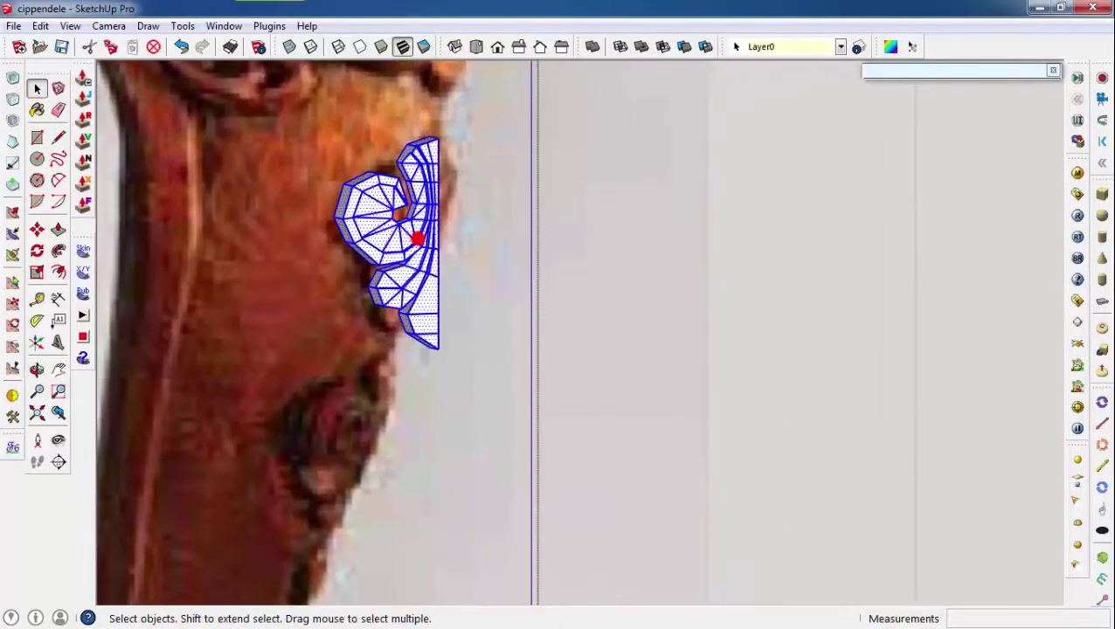
pyautogui.press('Return')
pyautogui.moveTo(197, 234); pyautogui.dragTo(423, 259, button='middle')
pyautogui.click(181, 46)
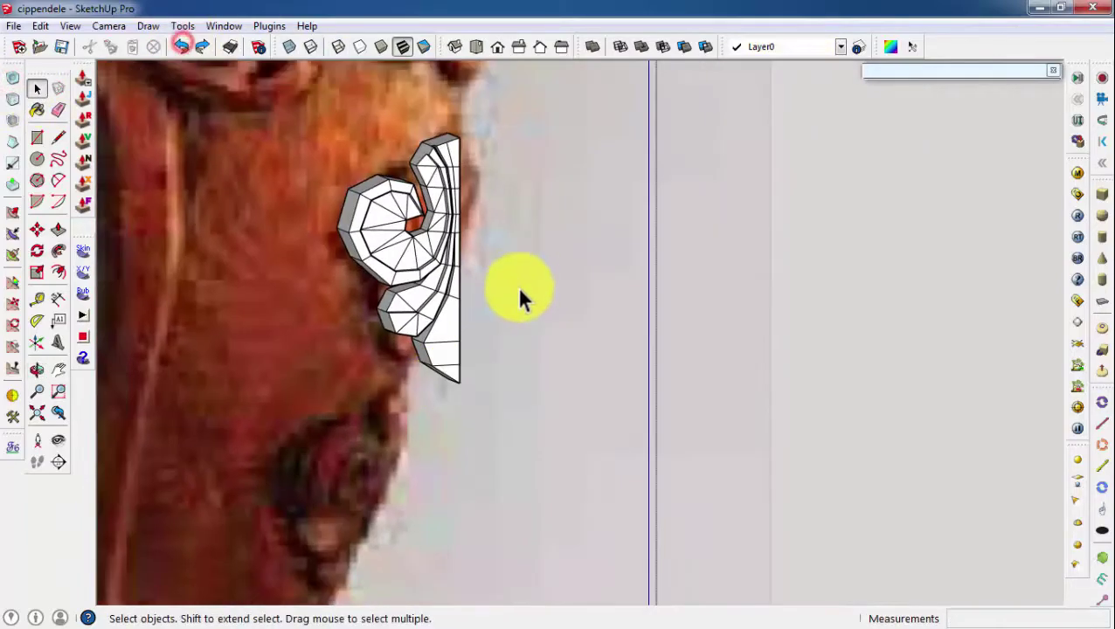
pyautogui.scroll(-3, 533, 384)
pyautogui.scroll(-2, 419, 376)
# Make the selected carving a group with Edit > Make Group
pyautogui.click(69, 25)
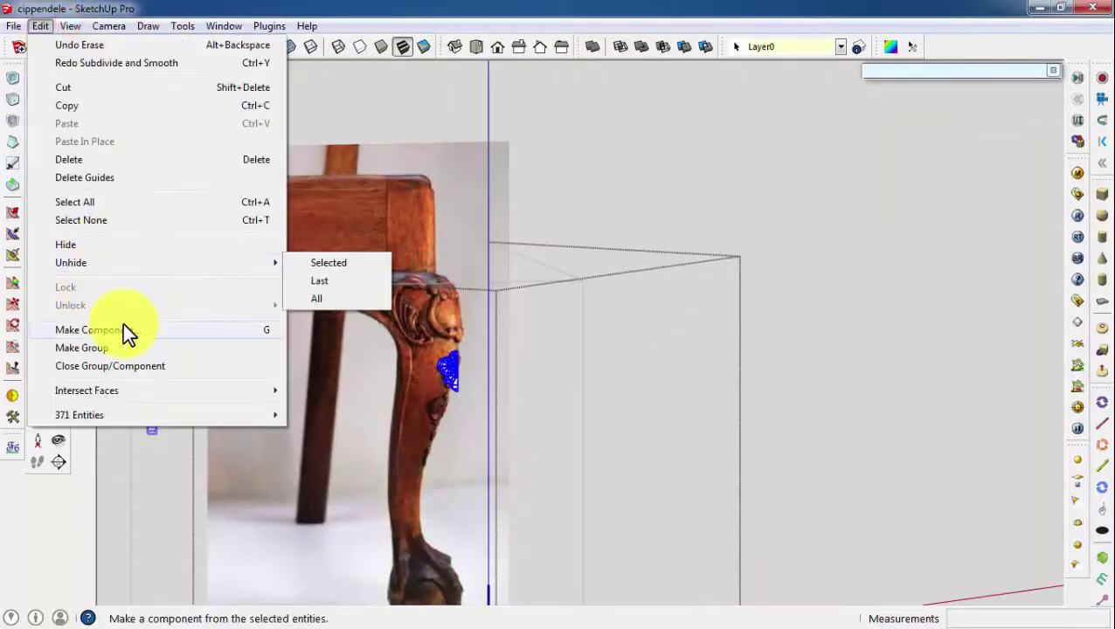
pyautogui.click(129, 348)
pyautogui.moveTo(323, 311); pyautogui.dragTo(566, 372, button='middle')
pyautogui.scroll(4, 570, 332)
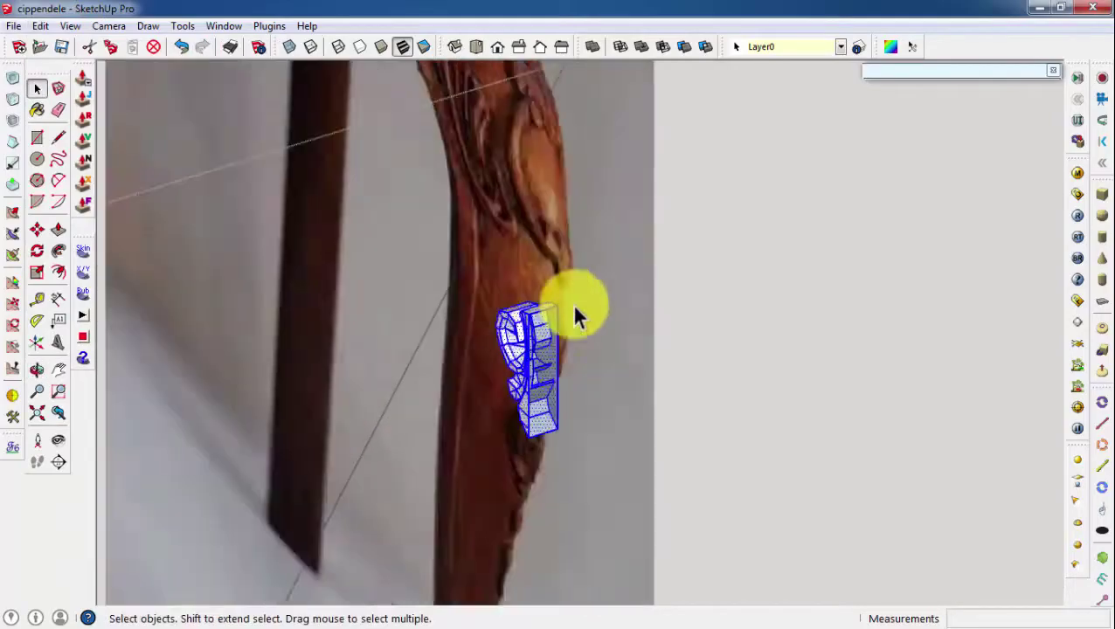
pyautogui.scroll(3, 567, 358)
pyautogui.click(483, 316)
pyautogui.press('Escape')
pyautogui.scroll(-3, 645, 276)
# Move the grouped carving over to the leg and switch to Top view
pyautogui.press('m')
pyautogui.scroll(-3, 577, 297)
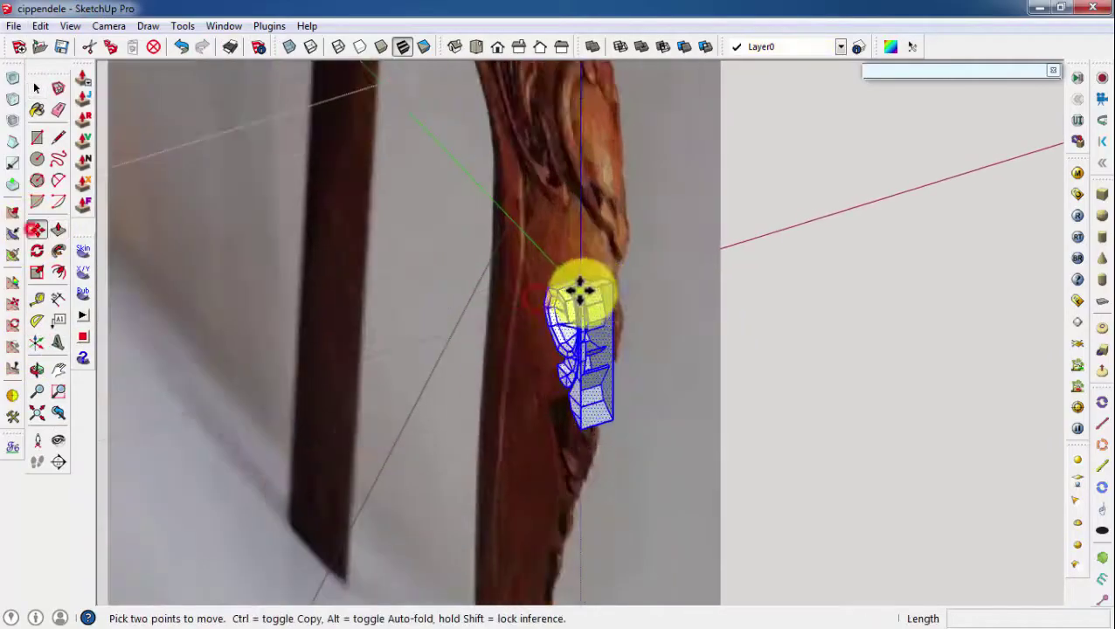
pyautogui.scroll(-3, 452, 295)
pyautogui.scroll(3, 423, 353)
pyautogui.scroll(3, 448, 355)
pyautogui.scroll(1, 448, 356)
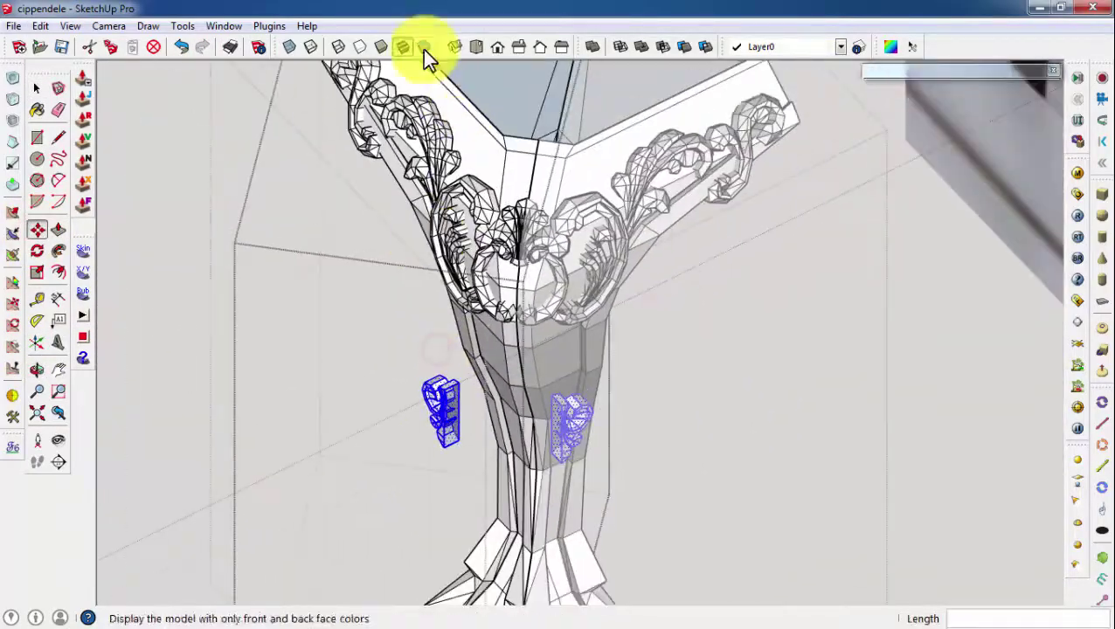
pyautogui.click(476, 47)
# Rotate the carving group in Top view so it faces the leg
pyautogui.click(37, 251)
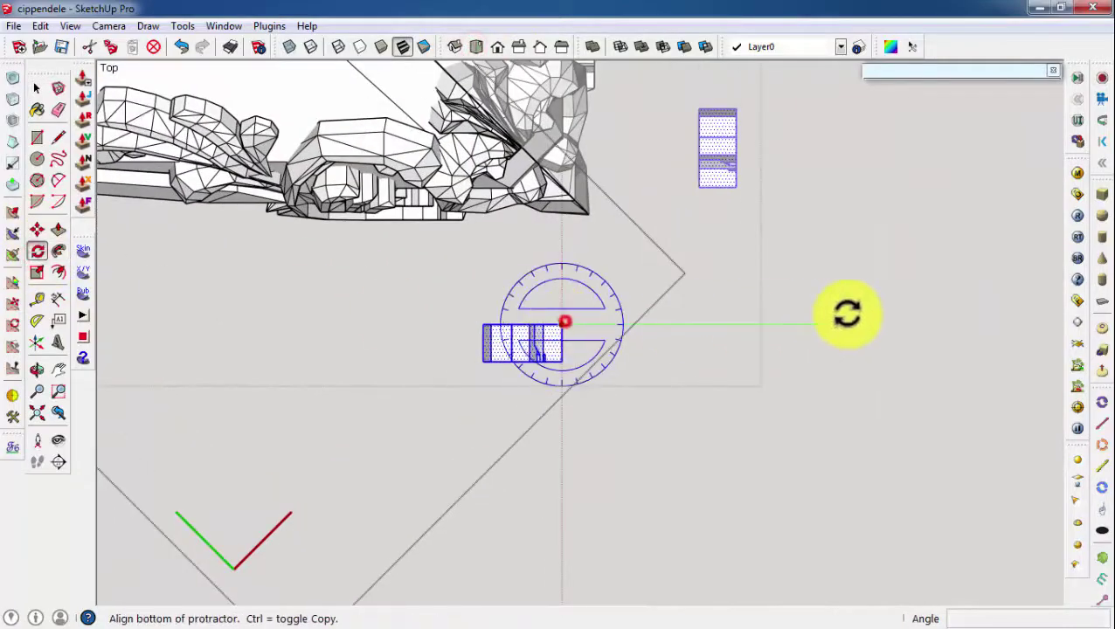
pyautogui.write('45')
pyautogui.click(839, 249)
pyautogui.moveTo(838, 249)
pyautogui.mouseDown(button='middle')
pyautogui.moveTo(473, 323)
pyautogui.moveTo(560, 294)
pyautogui.mouseUp(button='middle')
pyautogui.scroll(3, 560, 294)
# Move the group onto the leg front and set a rotation pivot at its top
pyautogui.press('m')
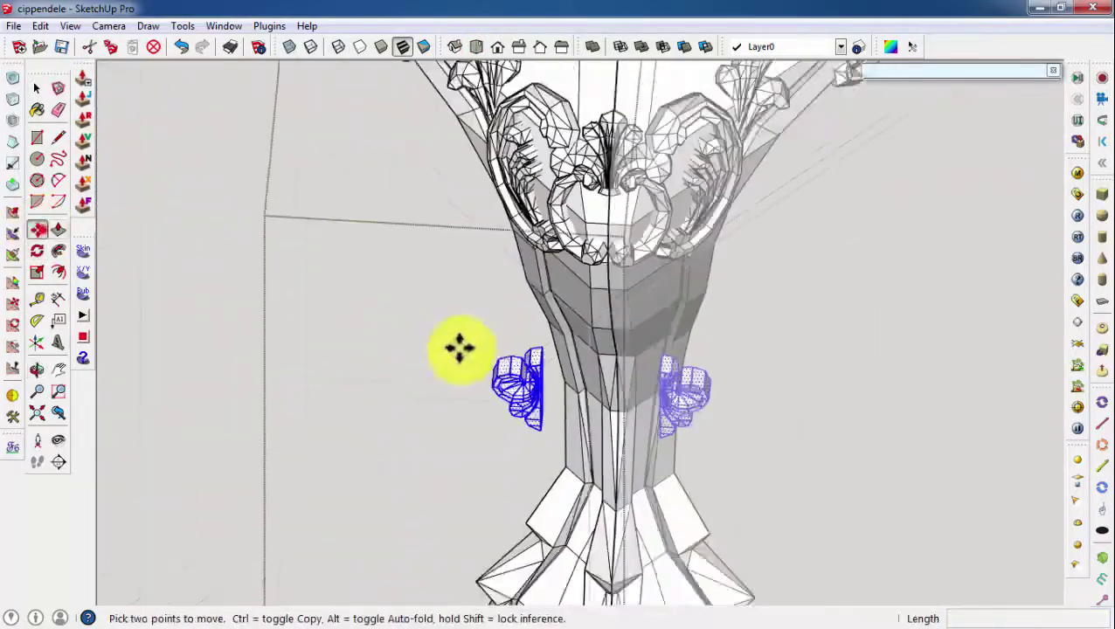
pyautogui.scroll(-5, 609, 266)
pyautogui.moveTo(629, 460)
pyautogui.mouseDown(button='middle')
pyautogui.moveTo(622, 417)
pyautogui.moveTo(742, 188)
pyautogui.mouseUp(button='middle')
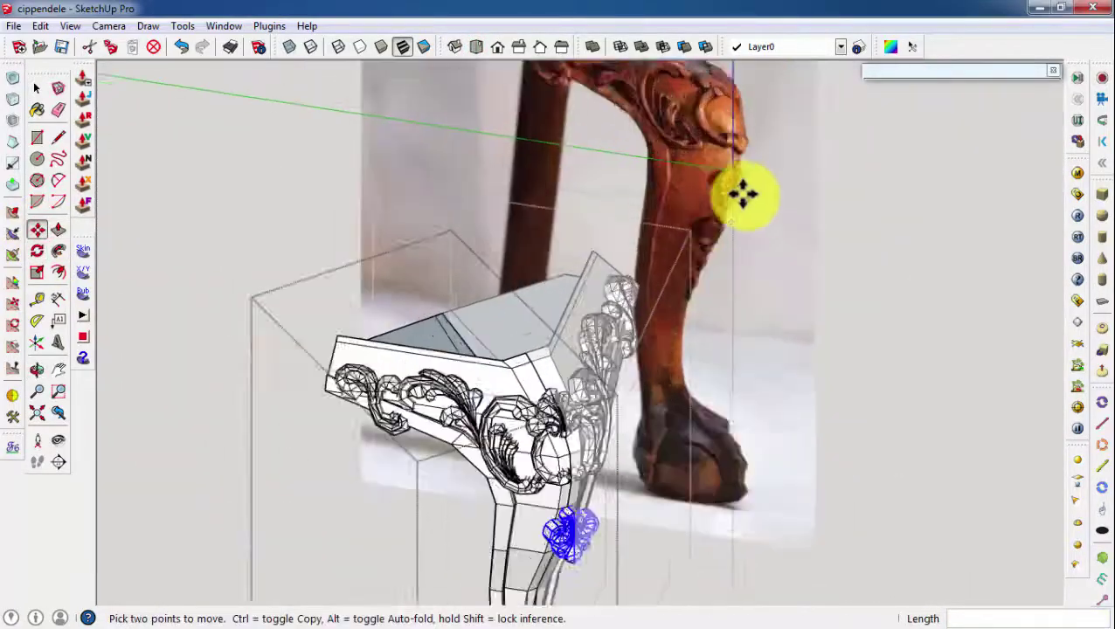
pyautogui.scroll(2, 611, 450)
pyautogui.scroll(4, 610, 450)
pyautogui.moveTo(567, 367)
pyautogui.mouseDown(button='middle')
pyautogui.moveTo(637, 472)
pyautogui.moveTo(495, 463)
pyautogui.moveTo(680, 267)
pyautogui.moveTo(732, 298)
pyautogui.moveTo(769, 287)
pyautogui.mouseUp(button='middle')
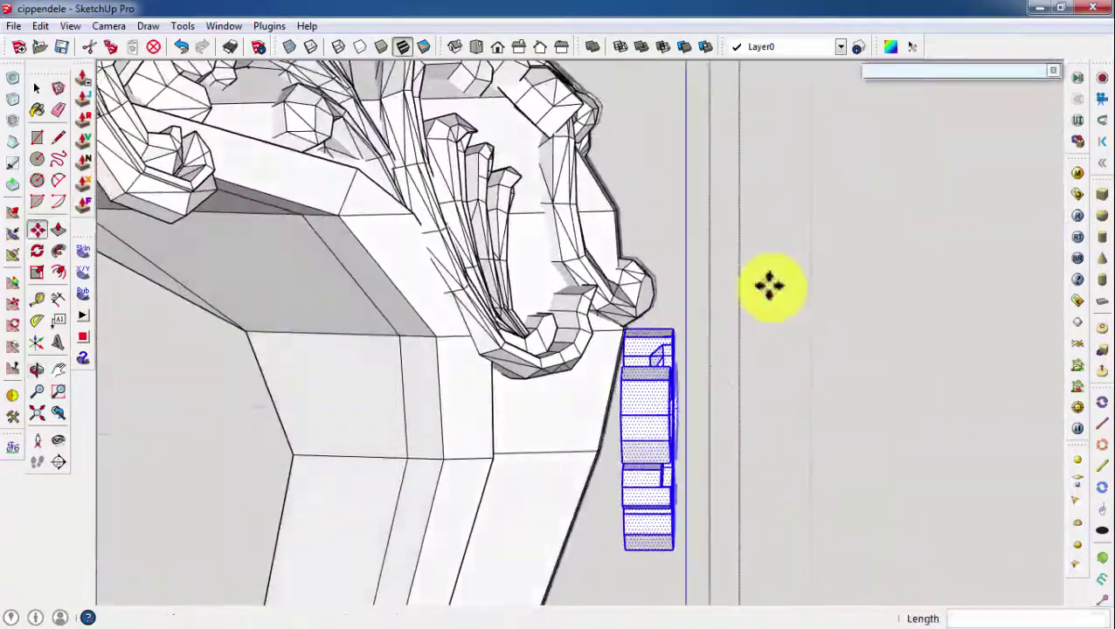
pyautogui.scroll(1, 624, 341)
pyautogui.scroll(1, 627, 335)
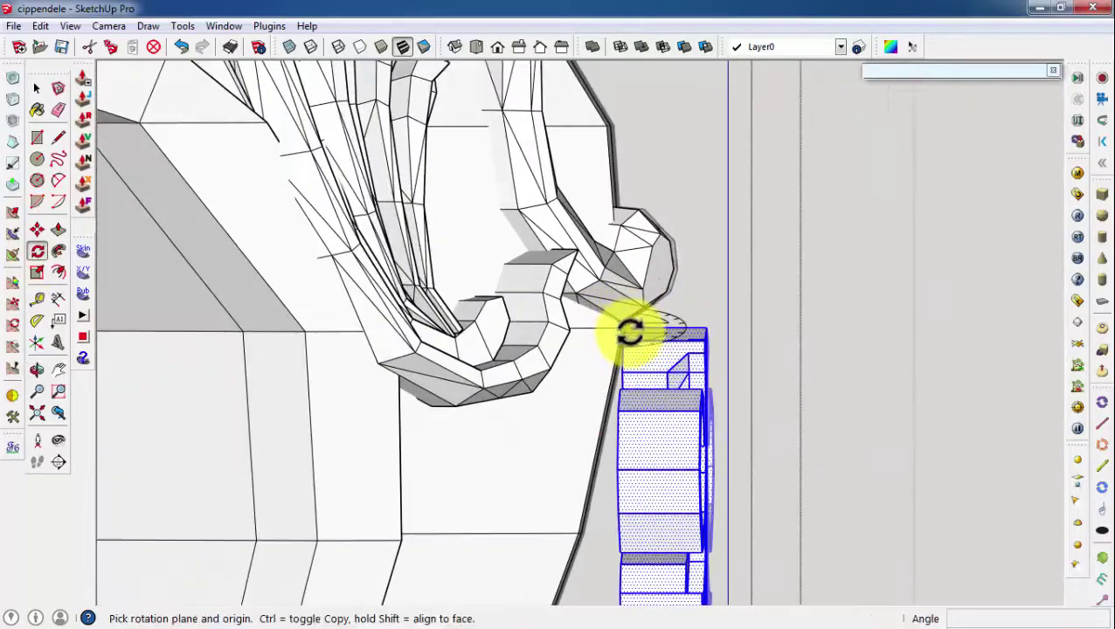
pyautogui.click(622, 326)
pyautogui.scroll(-2, 622, 326)
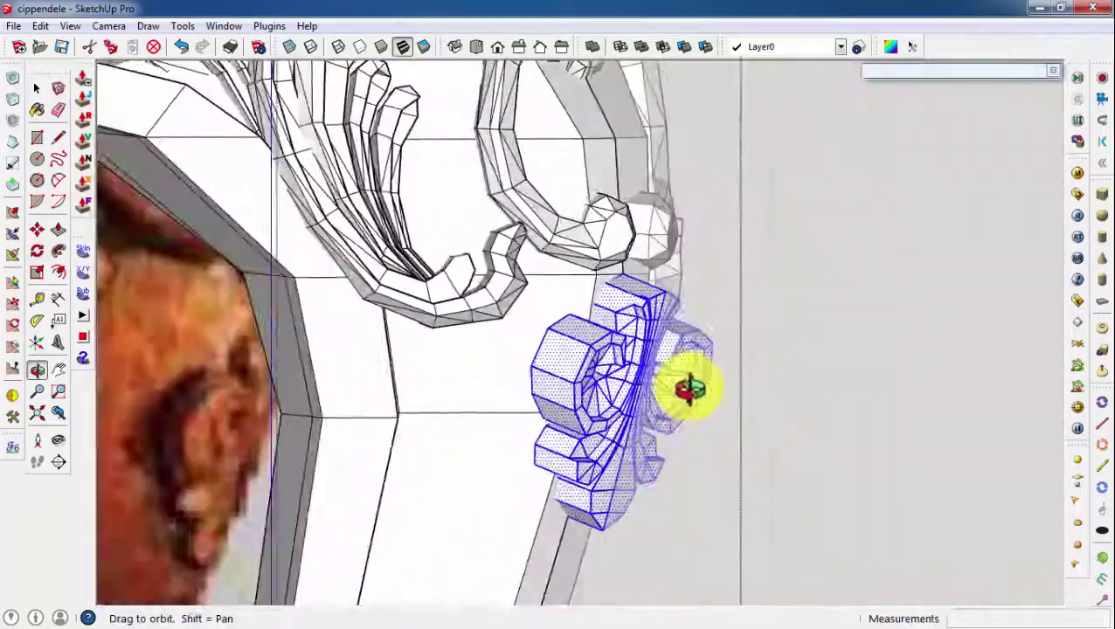
pyautogui.moveTo(689, 389)
pyautogui.mouseDown()
pyautogui.moveTo(403, 311)
pyautogui.moveTo(455, 349)
pyautogui.moveTo(664, 323)
pyautogui.mouseUp()
# Select the upper part of the second scroll ornament and scale it
pyautogui.press('space')
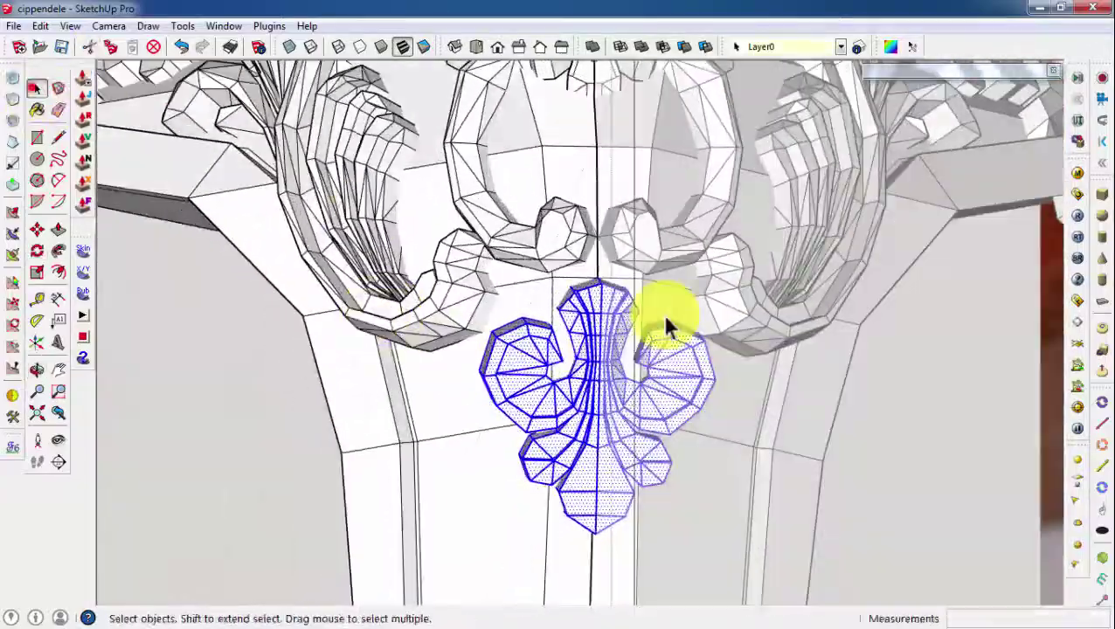
pyautogui.scroll(3, 657, 389)
pyautogui.scroll(-3, 661, 384)
pyautogui.moveTo(510, 318)
pyautogui.mouseDown(button='middle')
pyautogui.moveTo(431, 455)
pyautogui.moveTo(706, 416)
pyautogui.mouseUp(button='middle')
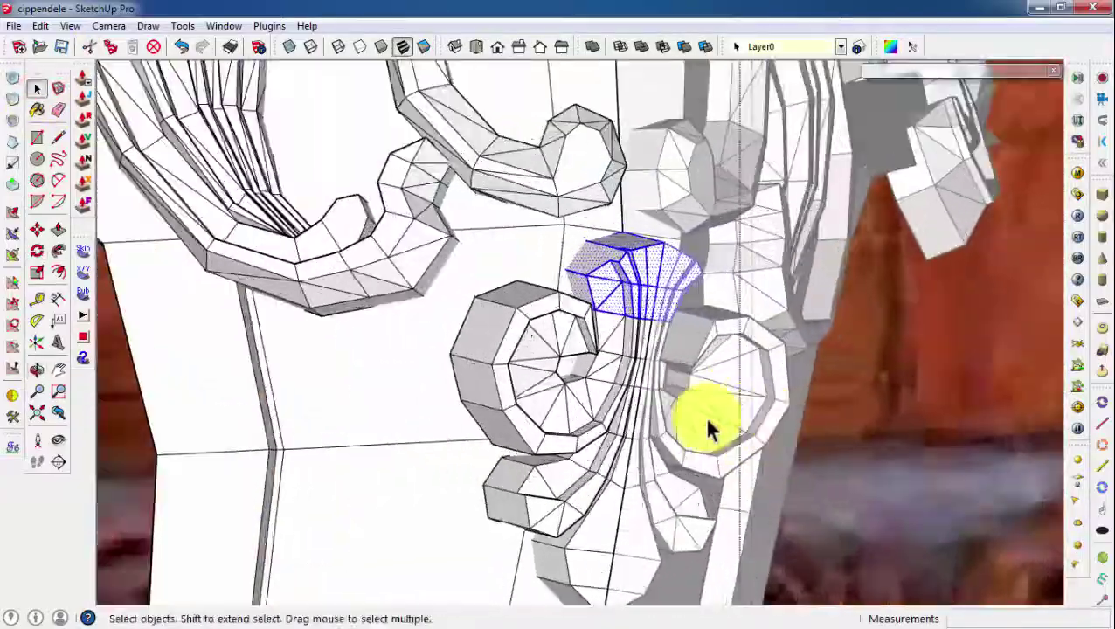
pyautogui.click(37, 273)
pyautogui.scroll(2, 653, 291)
pyautogui.click(653, 291)
pyautogui.moveTo(618, 267)
pyautogui.mouseDown(button='middle')
pyautogui.moveTo(324, 319)
pyautogui.moveTo(249, 136)
pyautogui.mouseUp(button='middle')
pyautogui.scroll(3, 498, 348)
pyautogui.moveTo(498, 348)
pyautogui.mouseDown(button='middle')
pyautogui.moveTo(449, 304)
pyautogui.moveTo(636, 236)
pyautogui.mouseUp(button='middle')
# Select the ornament's ring part and resize it with Scale
pyautogui.click(452, 294)
pyautogui.press('s')
pyautogui.moveTo(603, 310)
pyautogui.mouseDown(button='middle')
pyautogui.moveTo(535, 385)
pyautogui.moveTo(792, 463)
pyautogui.mouseUp(button='middle')
pyautogui.scroll(-3, 510, 473)
pyautogui.moveTo(511, 472)
pyautogui.mouseDown(button='middle')
pyautogui.moveTo(519, 446)
pyautogui.moveTo(472, 298)
pyautogui.moveTo(568, 453)
pyautogui.moveTo(728, 497)
pyautogui.moveTo(896, 497)
pyautogui.mouseUp(button='middle')
pyautogui.press('space')
pyautogui.scroll(3, 459, 317)
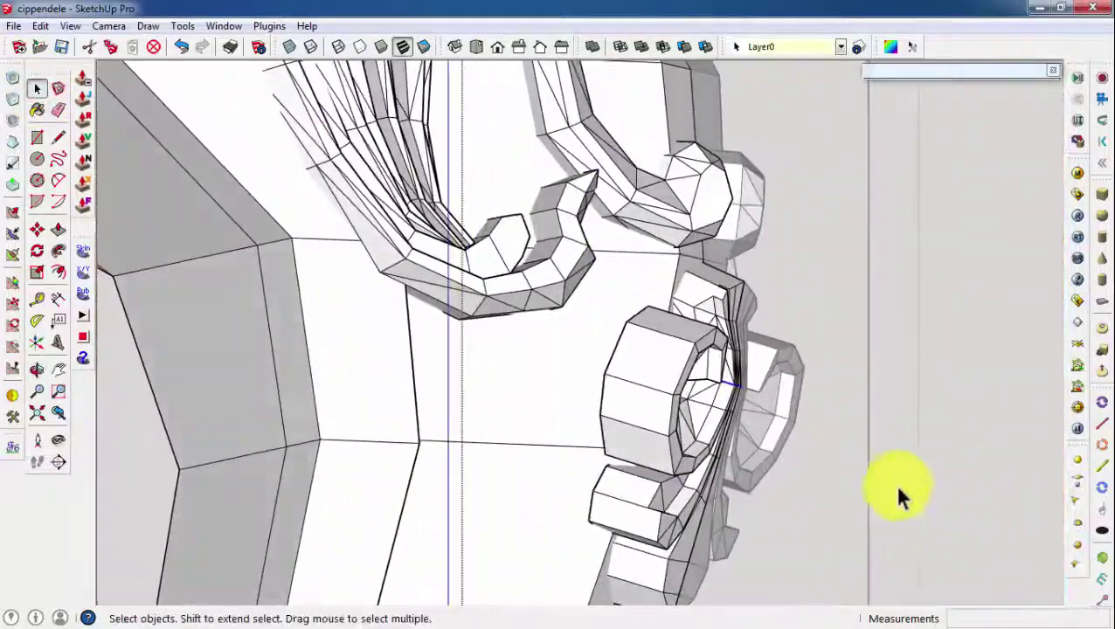
pyautogui.scroll(2, 895, 497)
pyautogui.click(36, 272)
pyautogui.scroll(2, 712, 343)
# Squeeze the lower scroll lobe along its width
pyautogui.moveTo(700, 337)
pyautogui.mouseDown(button='middle')
pyautogui.moveTo(560, 416)
pyautogui.moveTo(528, 473)
pyautogui.mouseUp(button='middle')
pyautogui.press('space')
pyautogui.scroll(2, 485, 385)
pyautogui.scroll(2, 485, 386)
pyautogui.scroll(1, 390, 298)
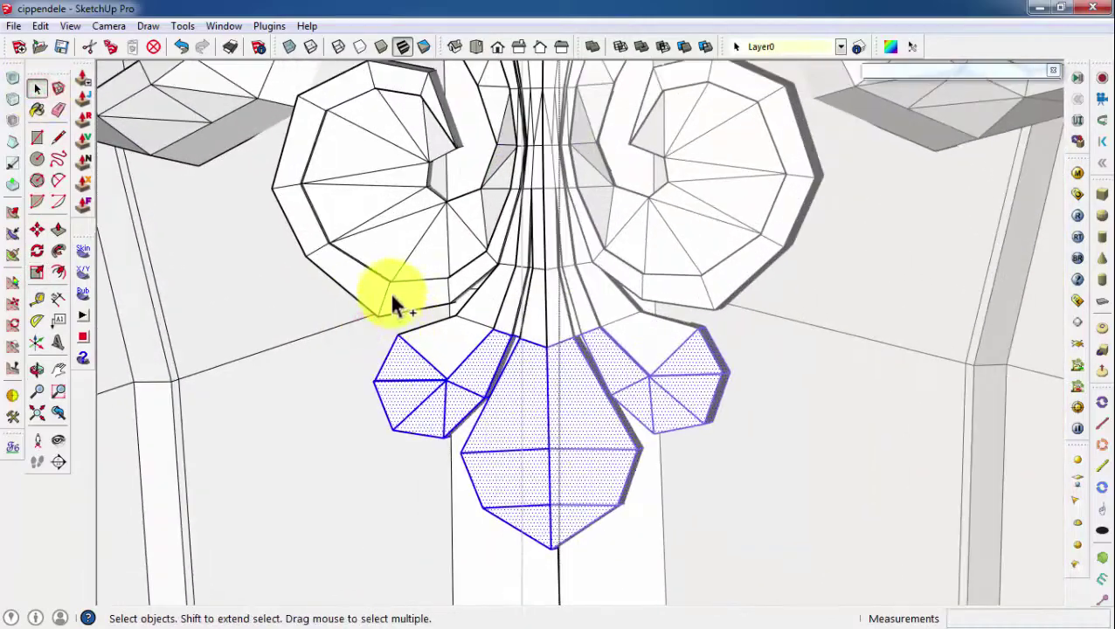
pyautogui.moveTo(391, 297)
pyautogui.mouseDown(button='middle')
pyautogui.moveTo(428, 438)
pyautogui.moveTo(455, 487)
pyautogui.moveTo(417, 246)
pyautogui.mouseUp(button='middle')
pyautogui.scroll(3, 443, 490)
pyautogui.scroll(-1, 443, 490)
pyautogui.click(36, 273)
pyautogui.scroll(2, 515, 447)
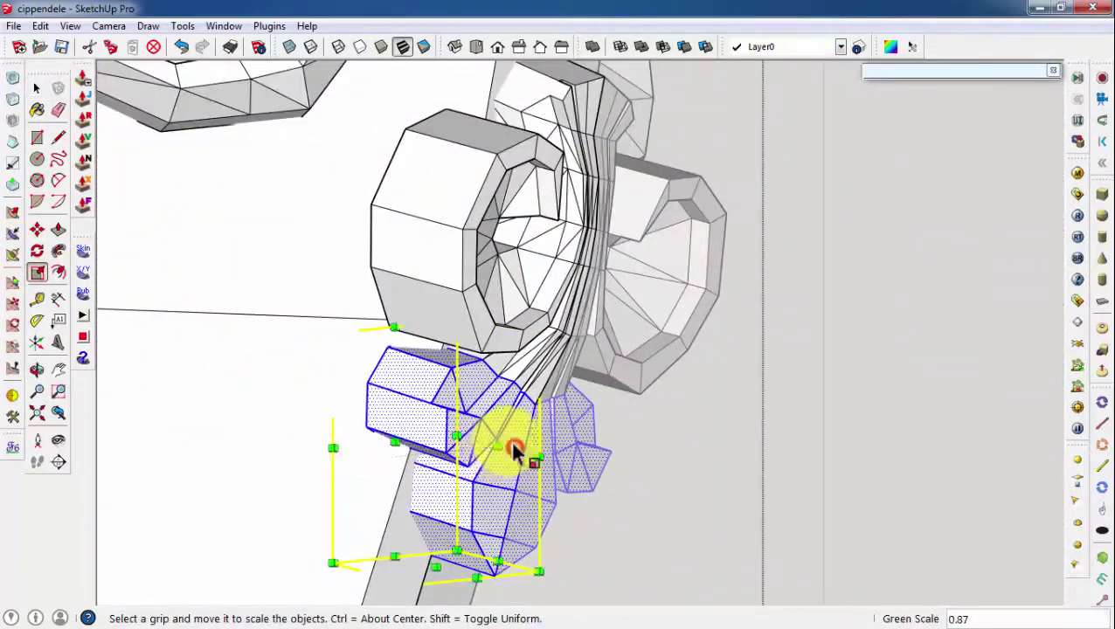
pyautogui.moveTo(514, 450); pyautogui.dragTo(552, 521, button='middle')
# Rotate the lower lobe into place and stretch it slightly wider
pyautogui.moveTo(224, 306)
pyautogui.mouseDown(button='middle')
pyautogui.moveTo(604, 417)
pyautogui.moveTo(535, 378)
pyautogui.mouseUp(button='middle')
pyautogui.click(807, 437)
pyautogui.moveTo(806, 437)
pyautogui.mouseDown(button='middle')
pyautogui.moveTo(627, 456)
pyautogui.moveTo(714, 423)
pyautogui.mouseUp(button='middle')
pyautogui.click(36, 272)
pyautogui.scroll(2, 581, 355)
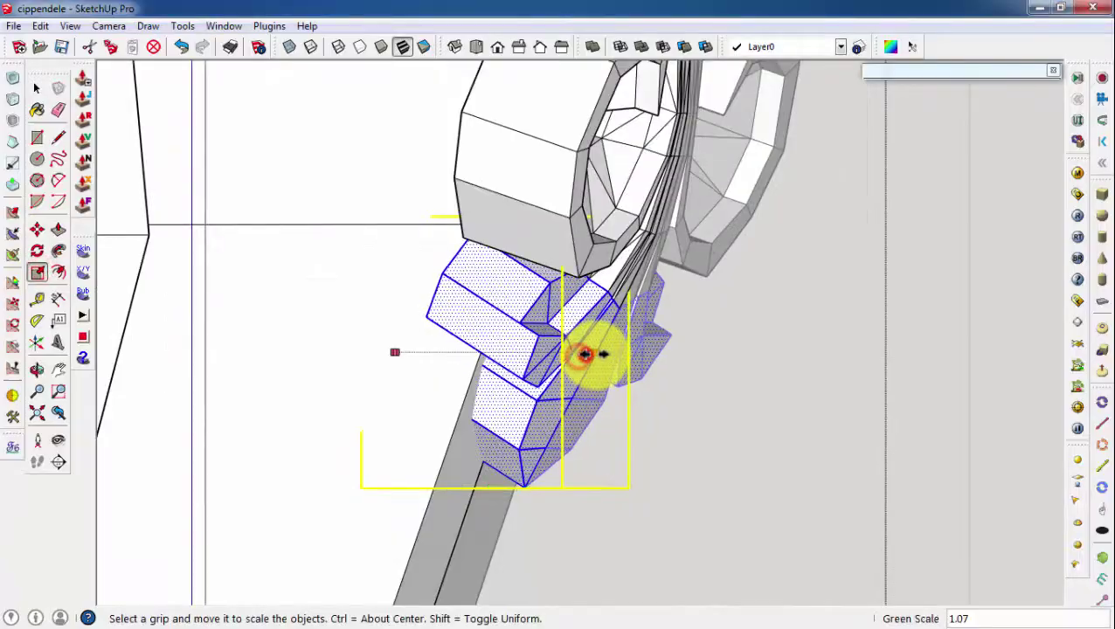
pyautogui.moveTo(584, 354)
pyautogui.mouseDown(button='middle')
pyautogui.moveTo(598, 405)
pyautogui.moveTo(684, 411)
pyautogui.moveTo(232, 314)
pyautogui.mouseUp(button='middle')
# Orbit to a side view of the leg to check the scroll lobes
pyautogui.press('space')
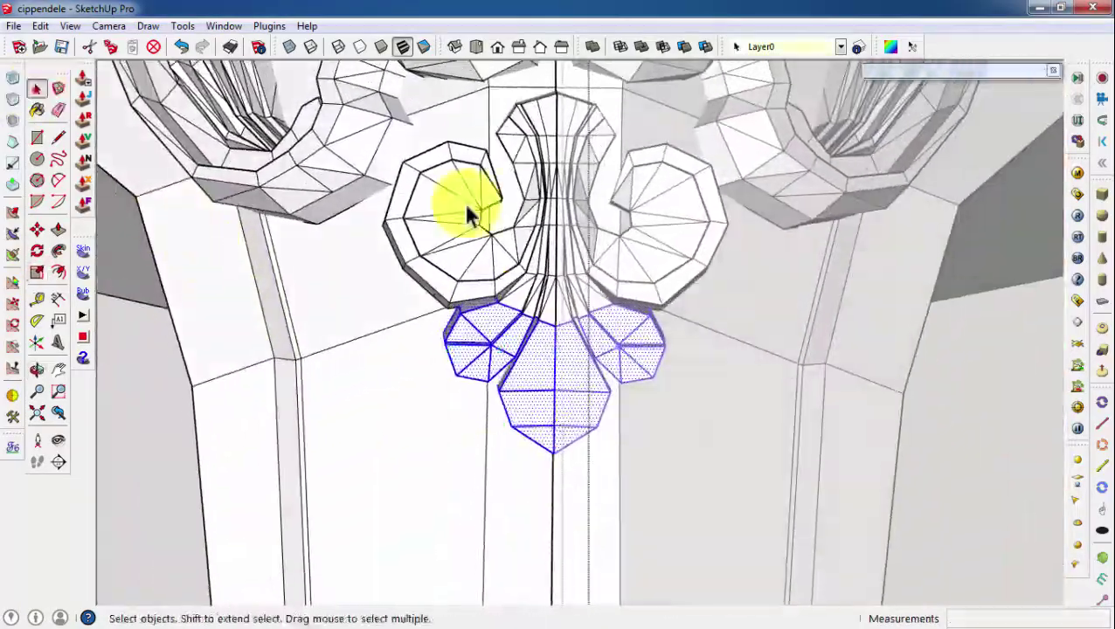
pyautogui.moveTo(504, 323)
pyautogui.mouseDown(button='middle')
pyautogui.moveTo(614, 303)
pyautogui.moveTo(478, 298)
pyautogui.moveTo(478, 405)
pyautogui.moveTo(461, 411)
pyautogui.moveTo(373, 311)
pyautogui.moveTo(304, 448)
pyautogui.moveTo(416, 443)
pyautogui.moveTo(235, 348)
pyautogui.mouseUp(button='middle')
pyautogui.scroll(2, 393, 389)
pyautogui.scroll(-2, 386, 377)
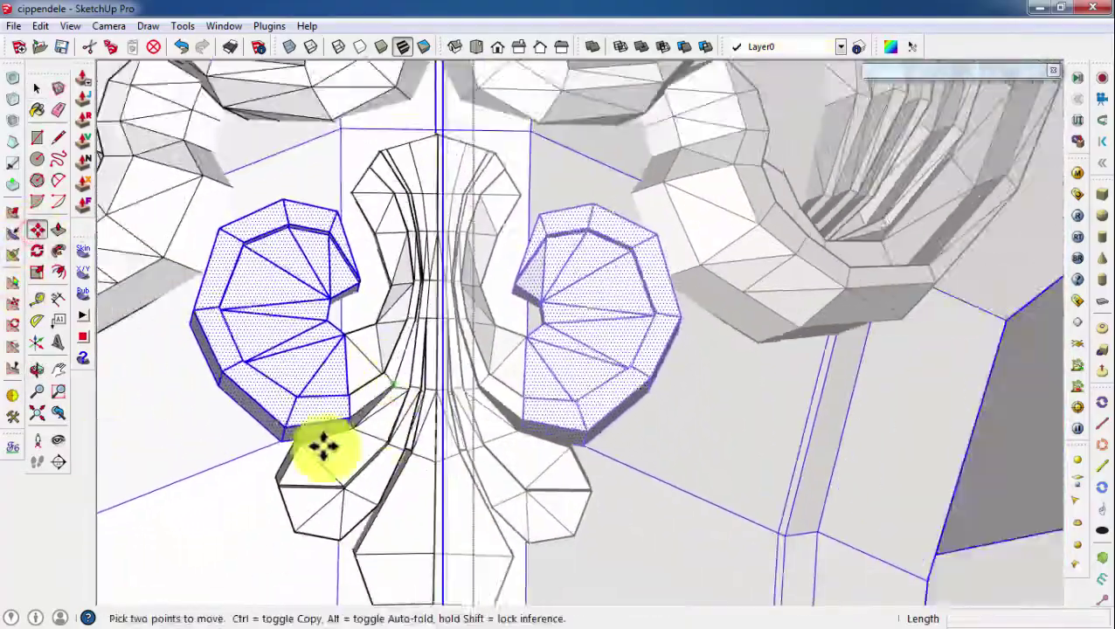
pyautogui.scroll(3, 324, 447)
pyautogui.press('space')
pyautogui.scroll(-1, 336, 398)
pyautogui.moveTo(416, 360)
pyautogui.mouseDown(button='middle')
pyautogui.moveTo(557, 428)
pyautogui.moveTo(550, 448)
pyautogui.moveTo(406, 473)
pyautogui.moveTo(685, 411)
pyautogui.moveTo(247, 117)
pyautogui.mouseUp(button='middle')
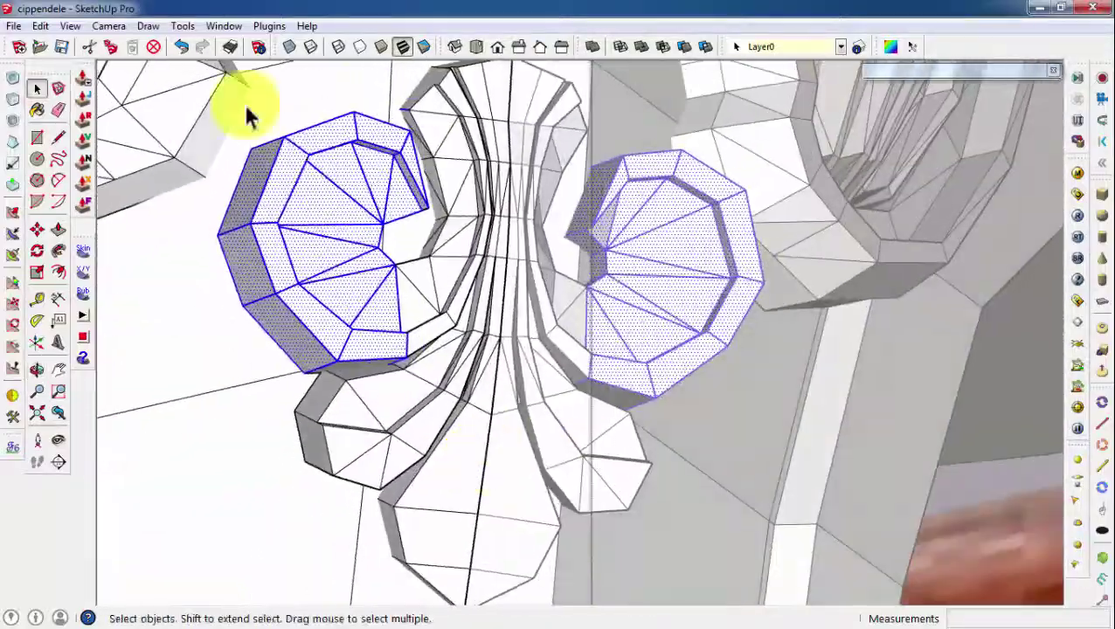
pyautogui.scroll(3, 434, 421)
pyautogui.scroll(-3, 714, 390)
# Turn on X-ray and get a close view of the scroll carving
pyautogui.moveTo(714, 391); pyautogui.dragTo(813, 286, button='middle')
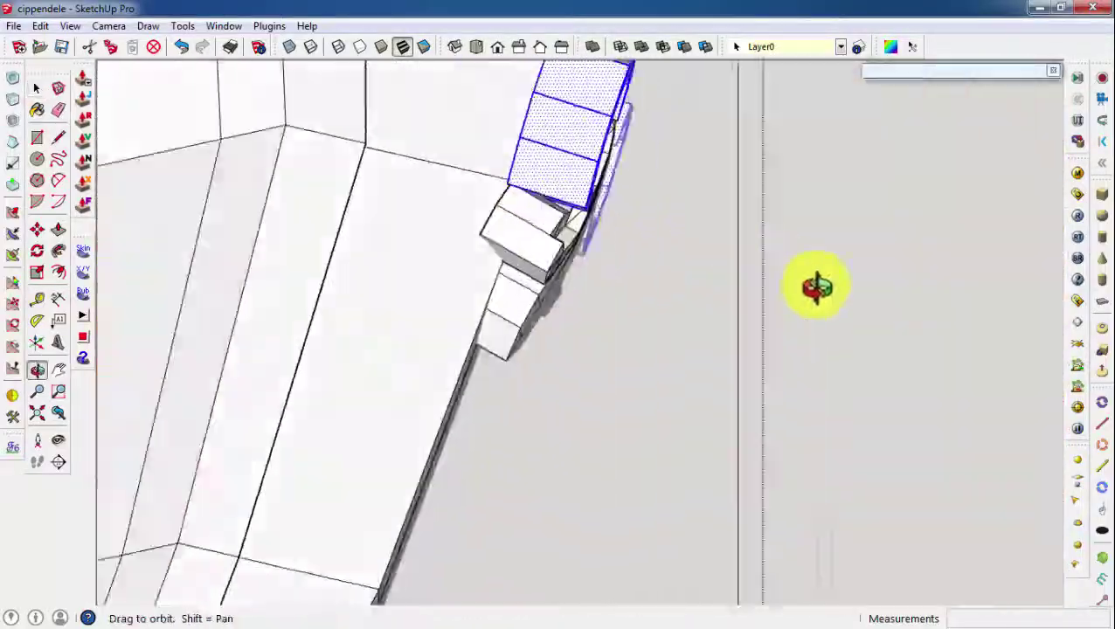
pyautogui.click(289, 47)
pyautogui.moveTo(575, 226)
pyautogui.mouseDown(button='middle')
pyautogui.moveTo(614, 223)
pyautogui.moveTo(563, 182)
pyautogui.mouseUp(button='middle')
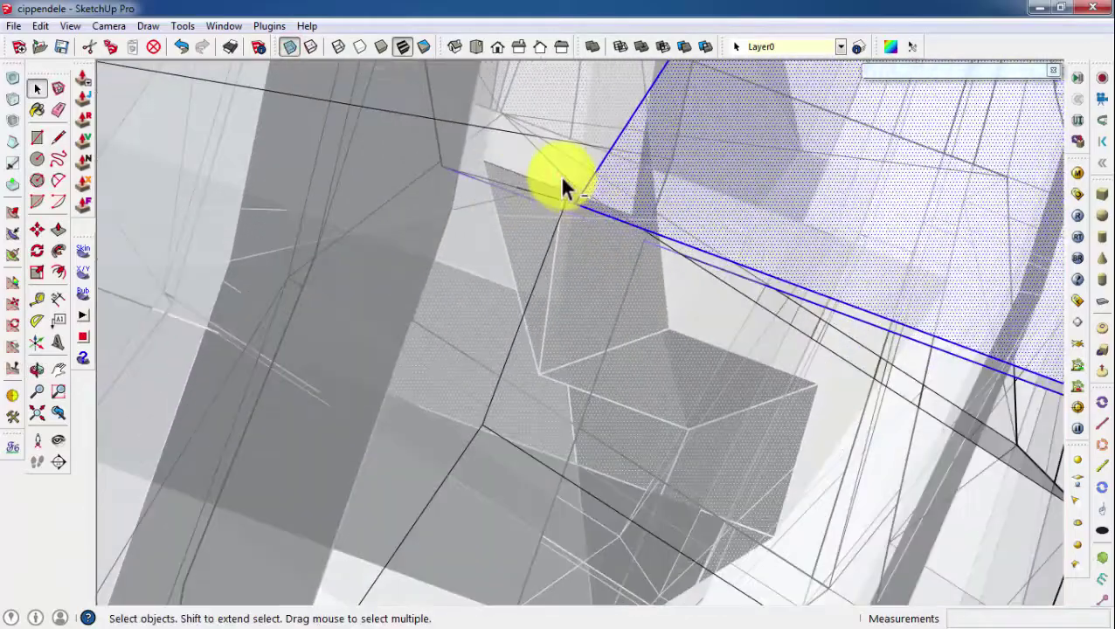
pyautogui.scroll(-2, 561, 175)
pyautogui.scroll(-3, 244, 294)
pyautogui.scroll(-3, 673, 418)
pyautogui.moveTo(672, 418)
pyautogui.mouseDown(button='middle')
pyautogui.moveTo(194, 281)
pyautogui.moveTo(360, 356)
pyautogui.moveTo(332, 350)
pyautogui.mouseUp(button='middle')
# Resize the selected lobes and rotate them to follow the leg's curve
pyautogui.click(41, 269)
pyautogui.scroll(2, 455, 194)
pyautogui.moveTo(456, 194)
pyautogui.mouseDown(button='middle')
pyautogui.moveTo(468, 319)
pyautogui.moveTo(655, 366)
pyautogui.moveTo(548, 443)
pyautogui.moveTo(295, 168)
pyautogui.mouseUp(button='middle')
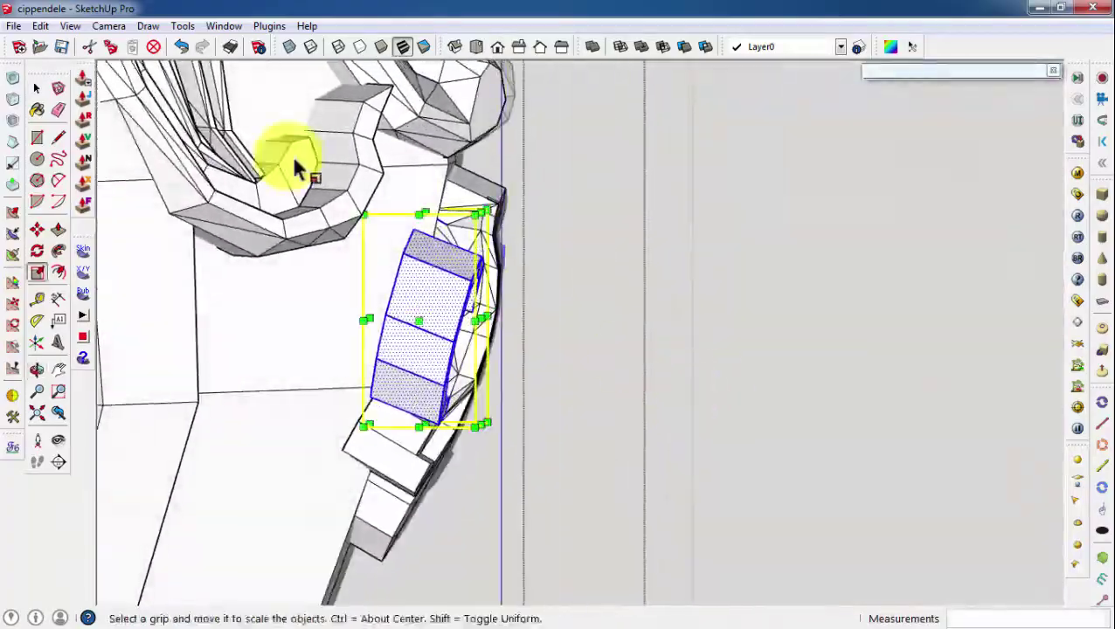
pyautogui.moveTo(486, 393)
pyautogui.mouseDown(button='middle')
pyautogui.moveTo(443, 436)
pyautogui.moveTo(37, 100)
pyautogui.mouseUp(button='middle')
pyautogui.click(36, 89)
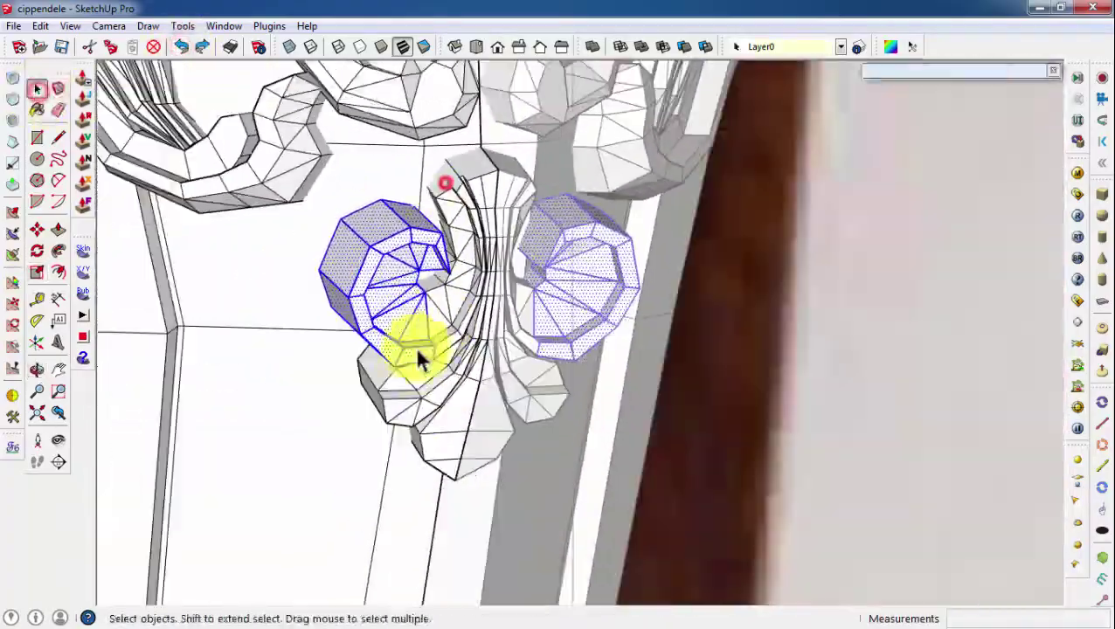
pyautogui.scroll(2, 487, 306)
pyautogui.moveTo(487, 304)
pyautogui.mouseDown(button='middle')
pyautogui.moveTo(428, 249)
pyautogui.moveTo(437, 180)
pyautogui.moveTo(622, 493)
pyautogui.moveTo(902, 383)
pyautogui.moveTo(865, 367)
pyautogui.mouseUp(button='middle')
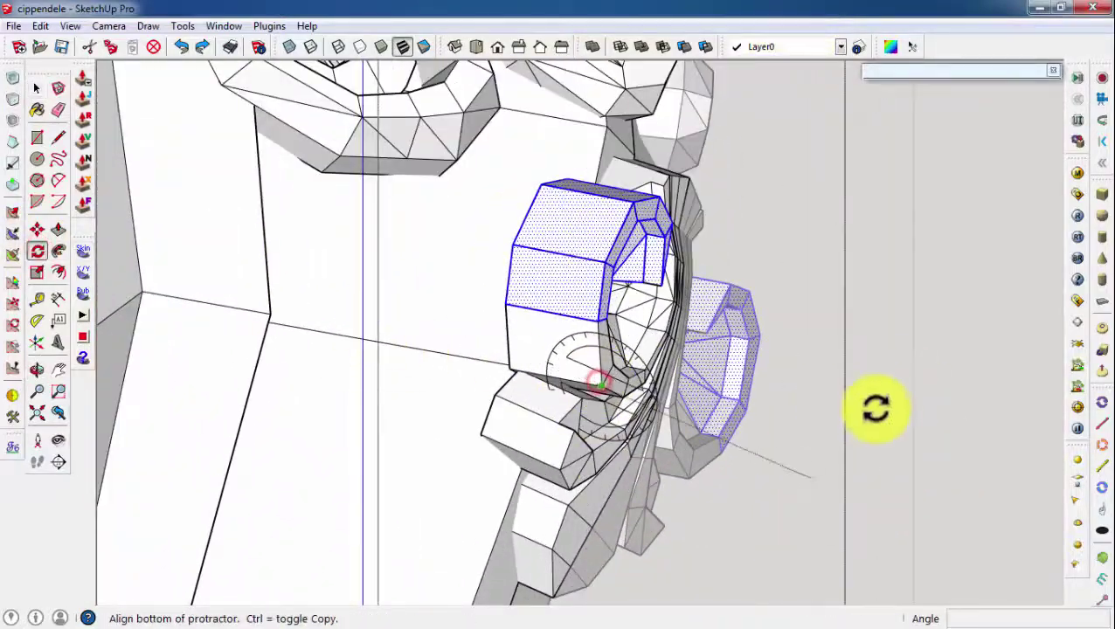
pyautogui.click(787, 232)
pyautogui.moveTo(786, 233)
pyautogui.mouseDown(button='middle')
pyautogui.moveTo(590, 261)
pyautogui.moveTo(356, 344)
pyautogui.moveTo(405, 421)
pyautogui.mouseUp(button='middle')
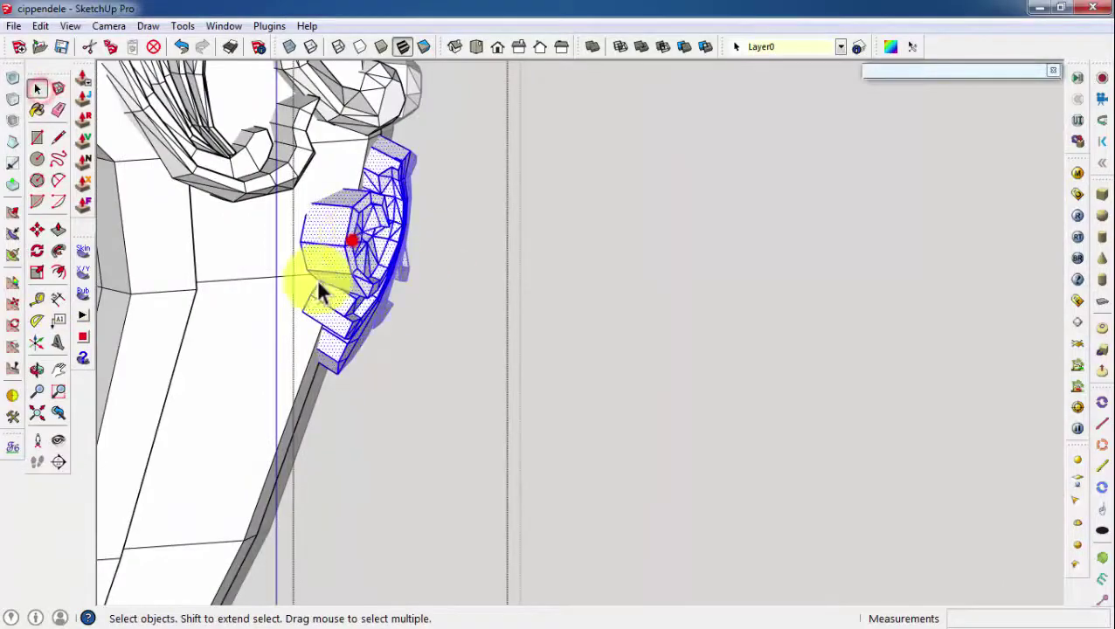
# Smooth the carving, inspect the result, then undo back to the faceted mesh
pyautogui.press('Return')
pyautogui.scroll(3, 299, 279)
pyautogui.moveTo(341, 321)
pyautogui.mouseDown(button='middle')
pyautogui.moveTo(299, 279)
pyautogui.moveTo(283, 417)
pyautogui.moveTo(391, 435)
pyautogui.moveTo(722, 365)
pyautogui.moveTo(696, 485)
pyautogui.mouseUp(button='middle')
pyautogui.scroll(3, 507, 262)
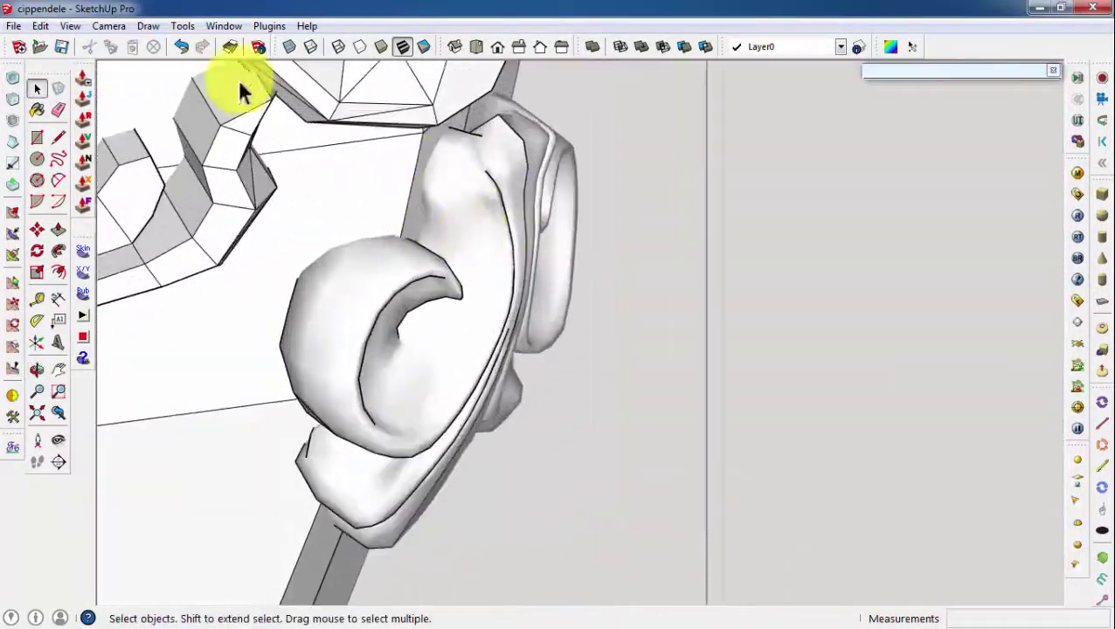
pyautogui.hotkey('ctrl', 'z')
pyautogui.moveTo(473, 212)
pyautogui.mouseDown(button='middle')
pyautogui.moveTo(428, 149)
pyautogui.moveTo(610, 303)
pyautogui.moveTo(297, 385)
pyautogui.mouseUp(button='middle')
pyautogui.scroll(3, 610, 303)
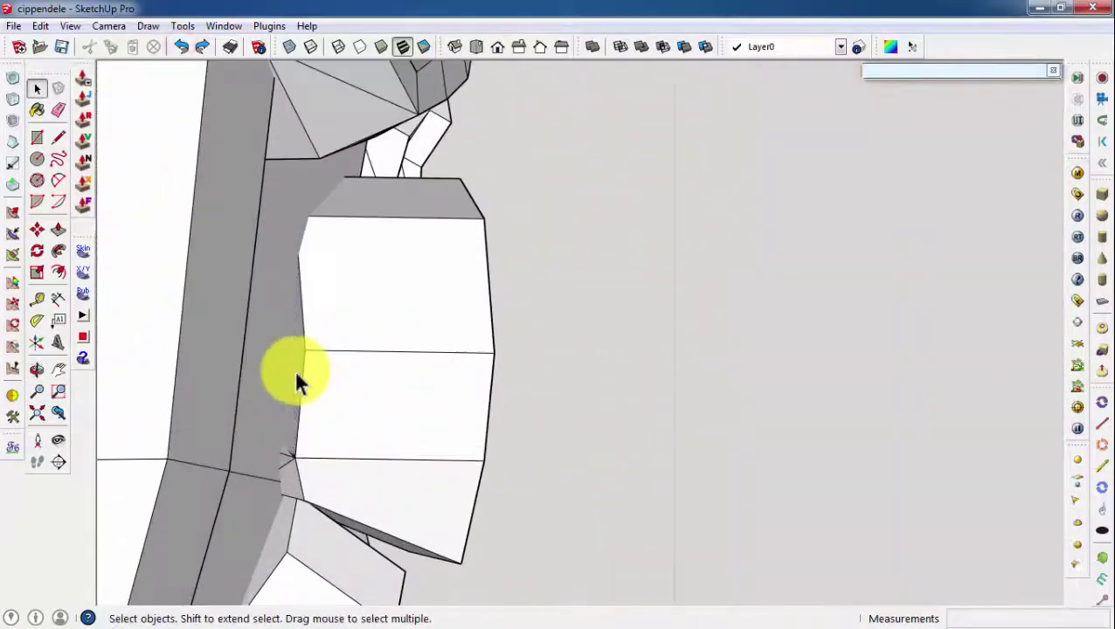
pyautogui.scroll(-2, 296, 376)
pyautogui.scroll(2, 320, 425)
pyautogui.moveTo(320, 424)
pyautogui.mouseDown(button='middle')
pyautogui.moveTo(348, 461)
pyautogui.moveTo(358, 387)
pyautogui.moveTo(379, 363)
pyautogui.moveTo(341, 293)
pyautogui.mouseUp(button='middle')
pyautogui.scroll(3, 335, 211)
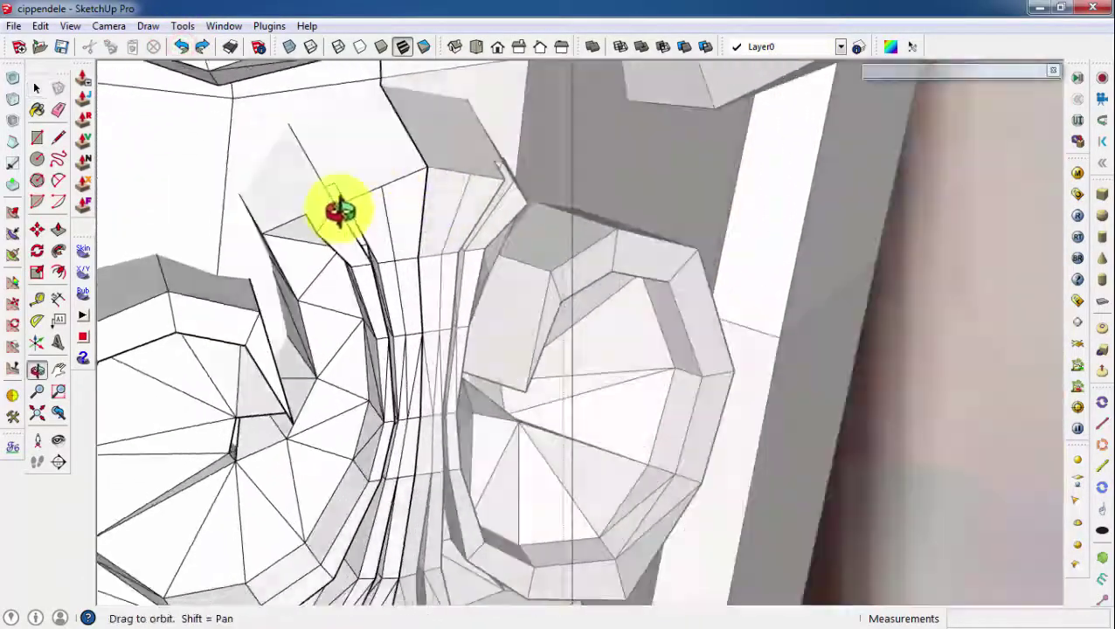
pyautogui.moveTo(335, 212); pyautogui.dragTo(423, 173, button='middle')
# Narrow the stem's top face to 0.84 along the green axis
pyautogui.tripleClick(423, 174)
pyautogui.moveTo(50, 116)
pyautogui.mouseDown(button='middle')
pyautogui.moveTo(687, 234)
pyautogui.moveTo(366, 144)
pyautogui.mouseUp(button='middle')
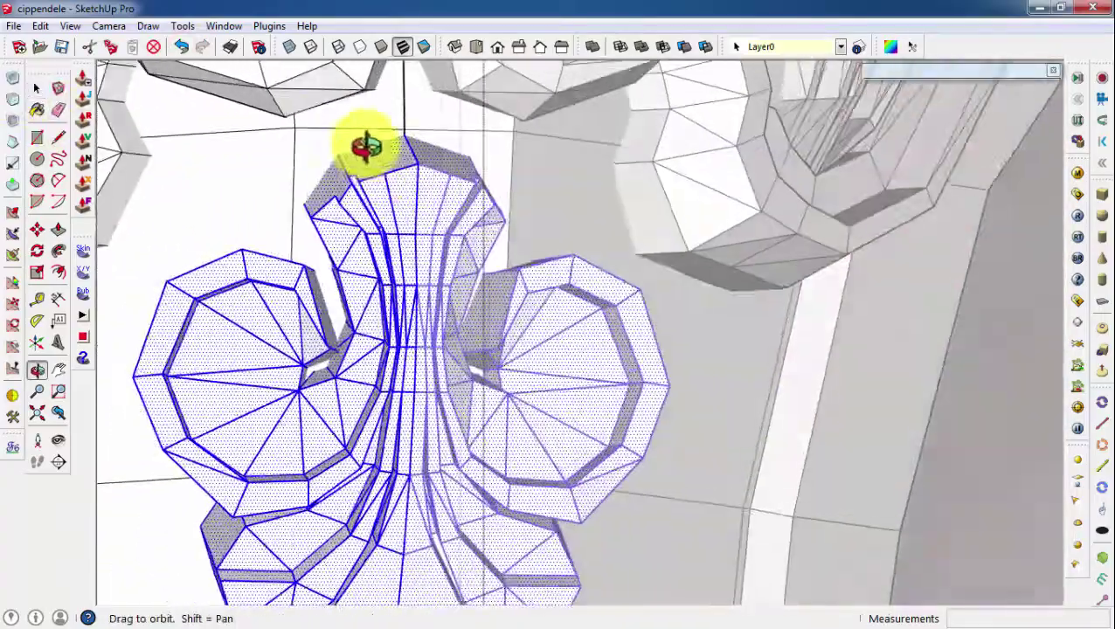
pyautogui.click(303, 132)
pyautogui.moveTo(510, 223); pyautogui.dragTo(700, 398, button='middle')
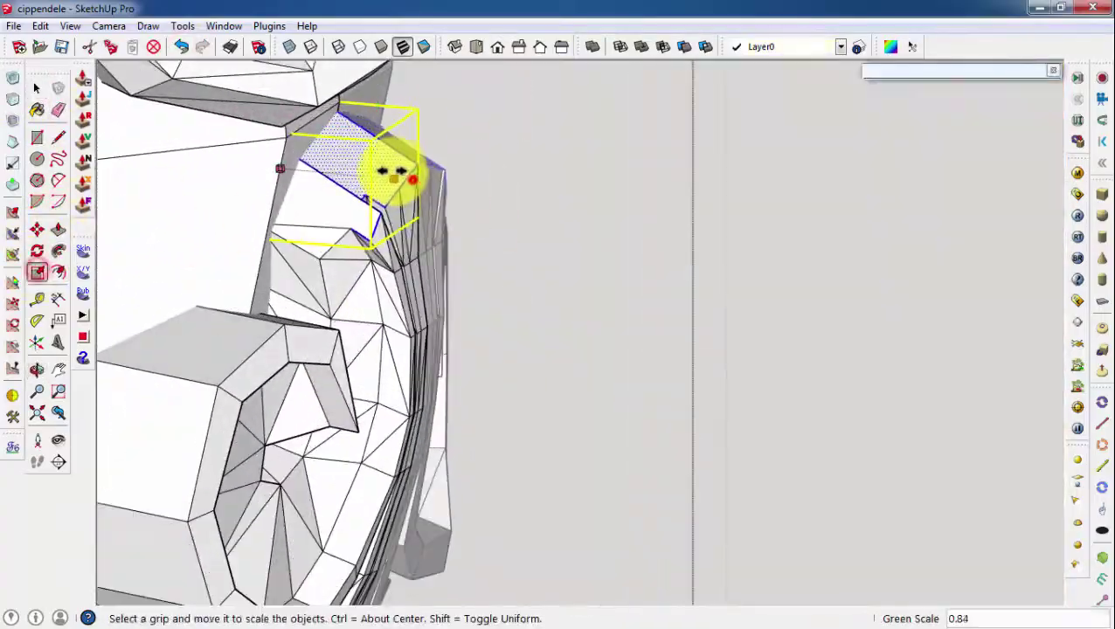
pyautogui.moveTo(398, 174)
pyautogui.mouseDown(button='middle')
pyautogui.moveTo(150, 161)
pyautogui.moveTo(373, 249)
pyautogui.mouseUp(button='middle')
pyautogui.press('space')
# Apply Subdivide and Smooth to the carving, inspect it, then undo it
pyautogui.click(21, 87)
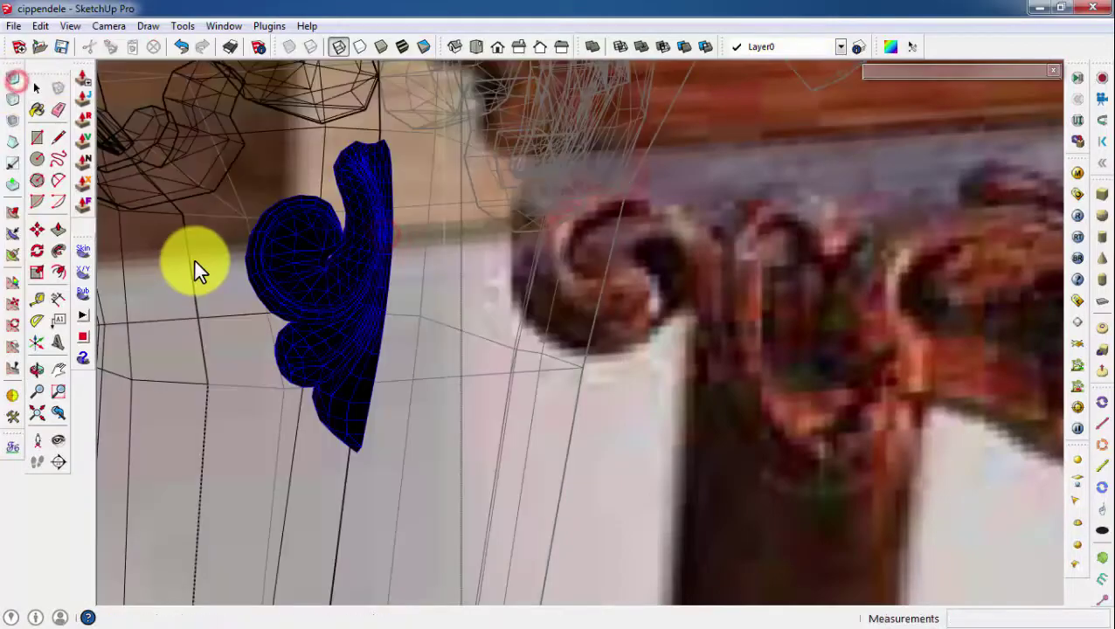
pyautogui.moveTo(194, 270)
pyautogui.mouseDown(button='middle')
pyautogui.moveTo(473, 418)
pyautogui.moveTo(361, 324)
pyautogui.mouseUp(button='middle')
pyautogui.scroll(3, 361, 324)
pyautogui.hotkey('ctrl', 'z')
pyautogui.moveTo(242, 87)
pyautogui.mouseDown(button='middle')
pyautogui.moveTo(349, 261)
pyautogui.moveTo(294, 159)
pyautogui.moveTo(428, 320)
pyautogui.moveTo(367, 288)
pyautogui.mouseUp(button='middle')
# Move a faceted vertex where a scroll curl meets the stem
pyautogui.click(37, 229)
pyautogui.scroll(2, 356, 294)
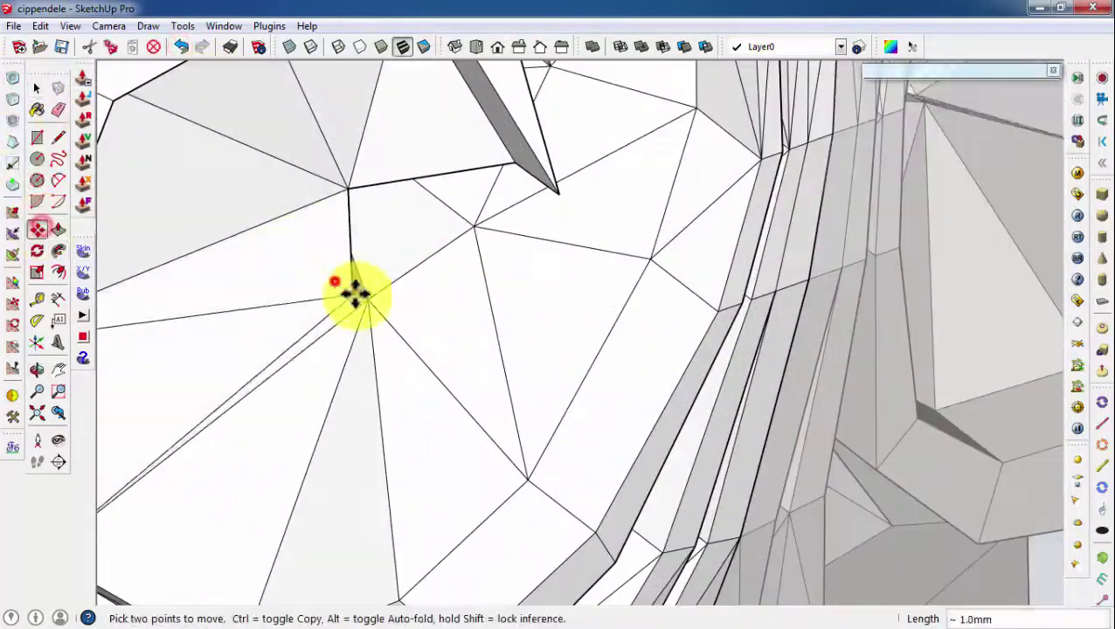
pyautogui.scroll(2, 350, 291)
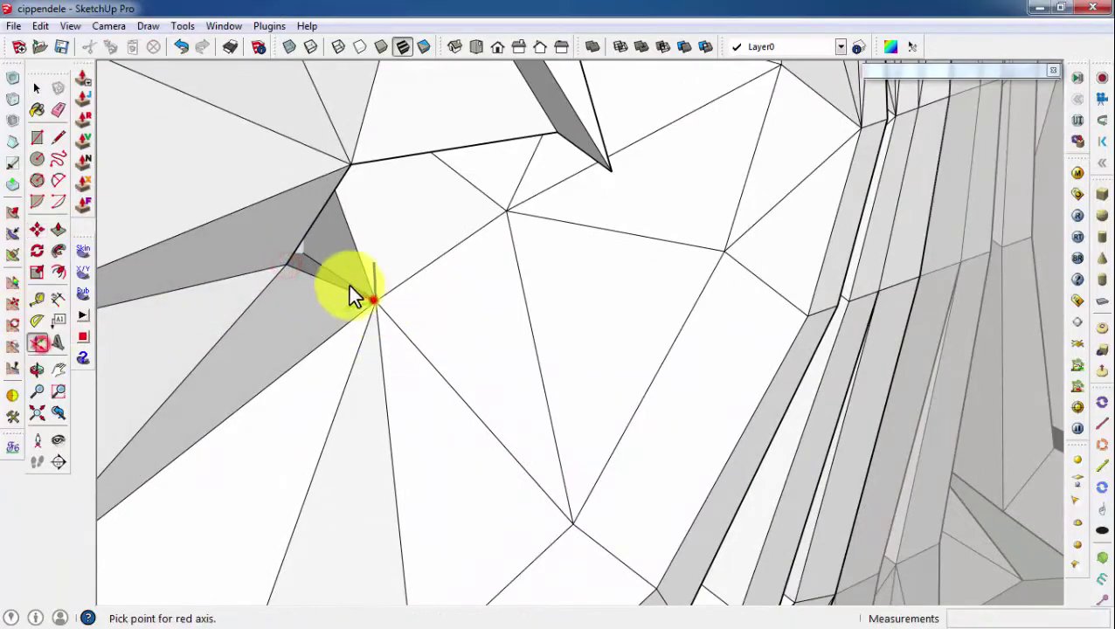
pyautogui.press('m')
pyautogui.click(287, 266)
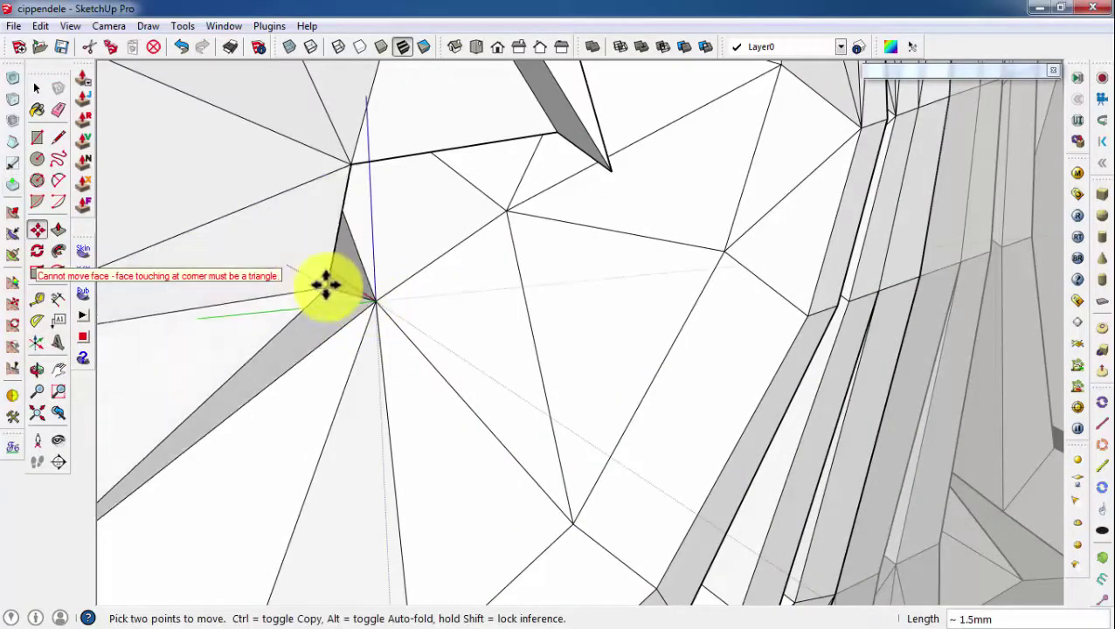
pyautogui.scroll(-5, 348, 161)
pyautogui.moveTo(349, 161)
pyautogui.mouseDown(button='middle')
pyautogui.moveTo(124, 186)
pyautogui.moveTo(418, 311)
pyautogui.moveTo(216, 298)
pyautogui.moveTo(575, 340)
pyautogui.mouseUp(button='middle')
pyautogui.press('m')
pyautogui.scroll(3, 383, 232)
pyautogui.scroll(-3, 383, 240)
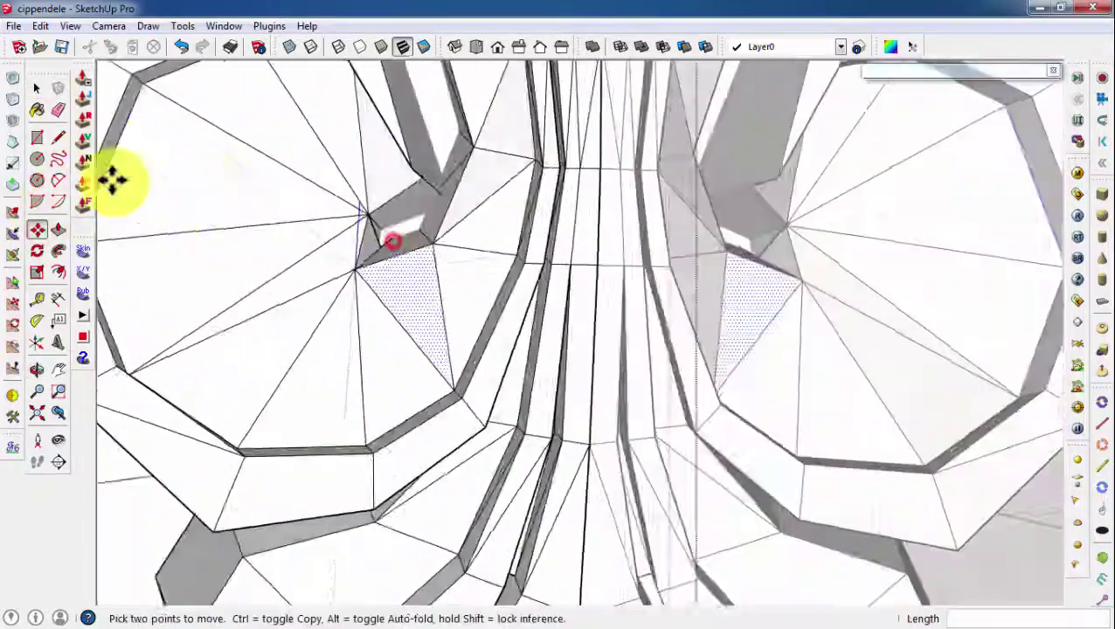
pyautogui.scroll(3, 373, 223)
# Undo the accidental axes move and reposition the vertex at the curl's inner corner
pyautogui.moveTo(374, 223); pyautogui.dragTo(488, 371, button='middle')
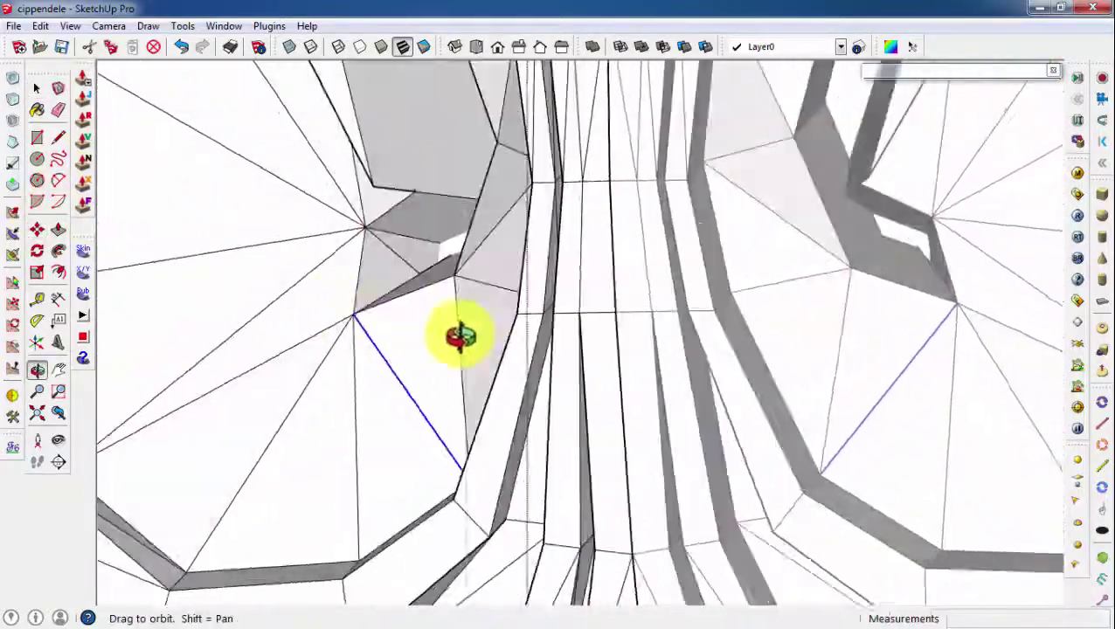
pyautogui.scroll(-5, 461, 337)
pyautogui.scroll(3, 530, 319)
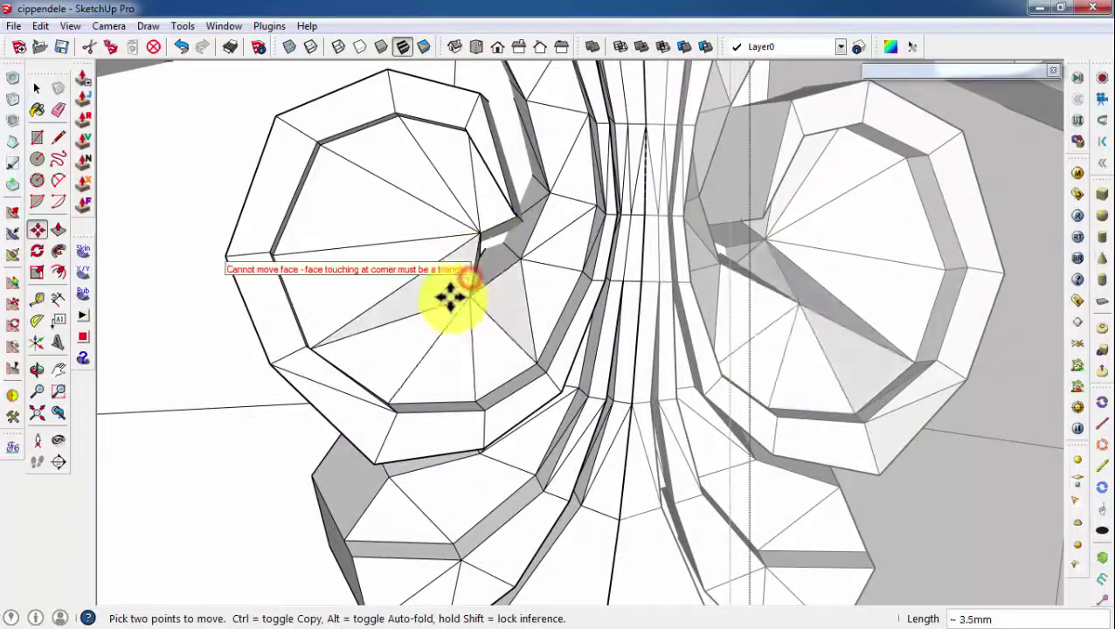
pyautogui.scroll(2, 456, 302)
pyautogui.scroll(-5, 438, 336)
pyautogui.moveTo(438, 336); pyautogui.dragTo(373, 319, button='middle')
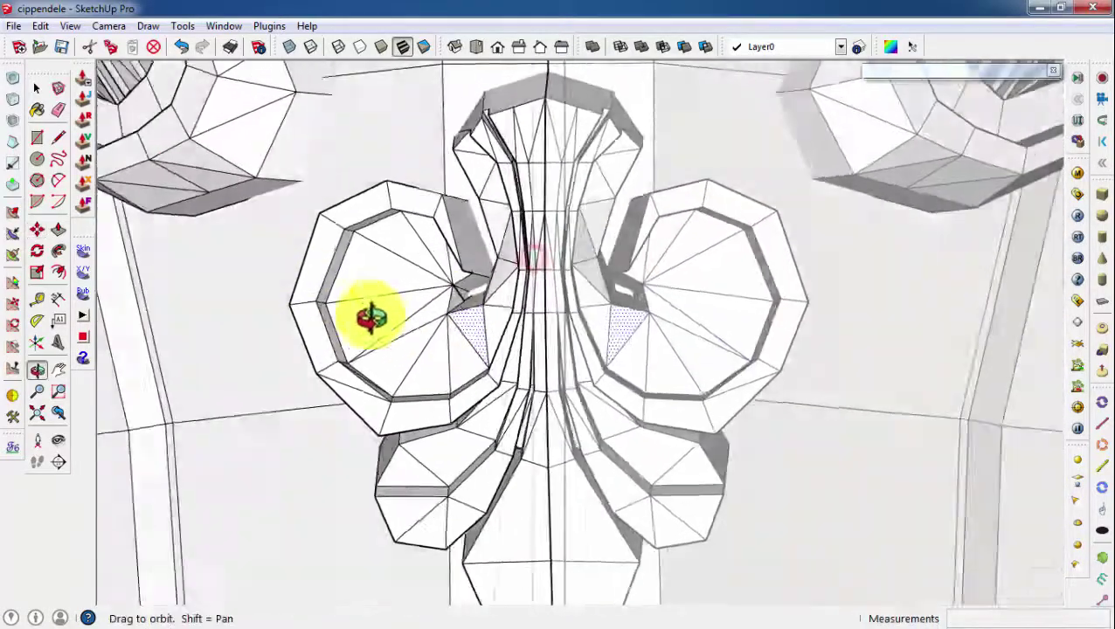
pyautogui.scroll(5, 373, 319)
pyautogui.scroll(3, 427, 241)
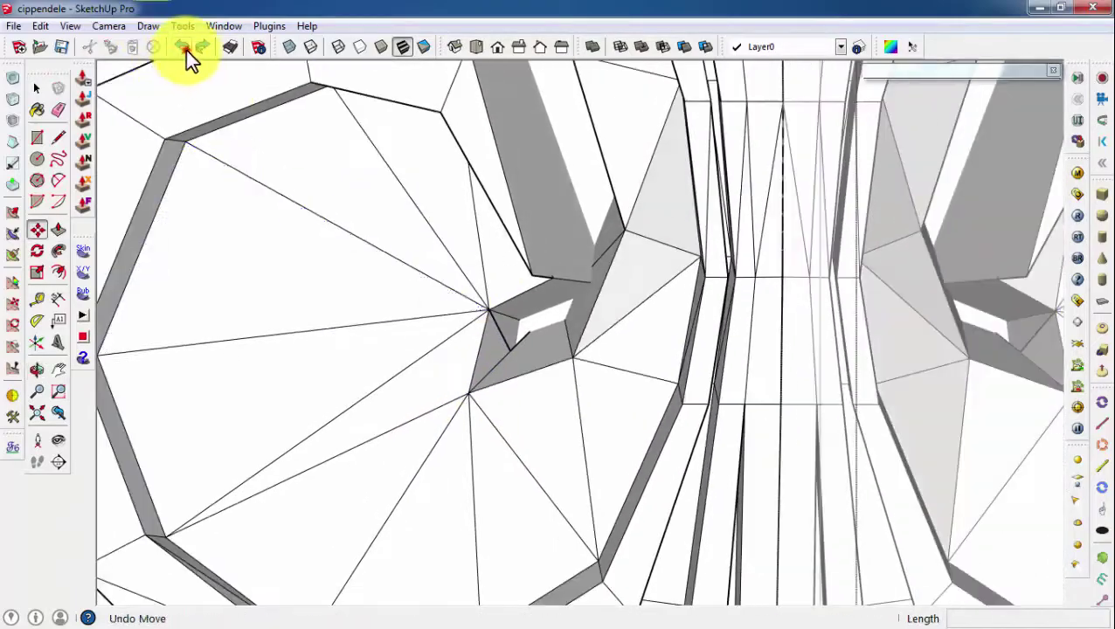
pyautogui.click(185, 50)
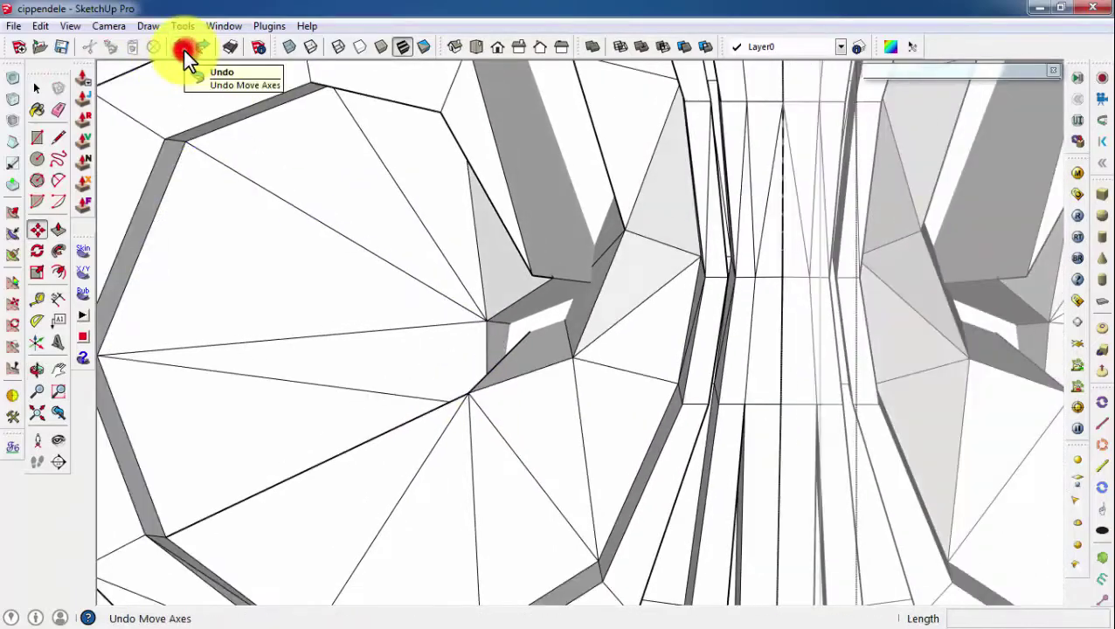
pyautogui.moveTo(490, 411); pyautogui.dragTo(552, 485, button='middle')
pyautogui.scroll(3, 443, 366)
pyautogui.click(446, 365)
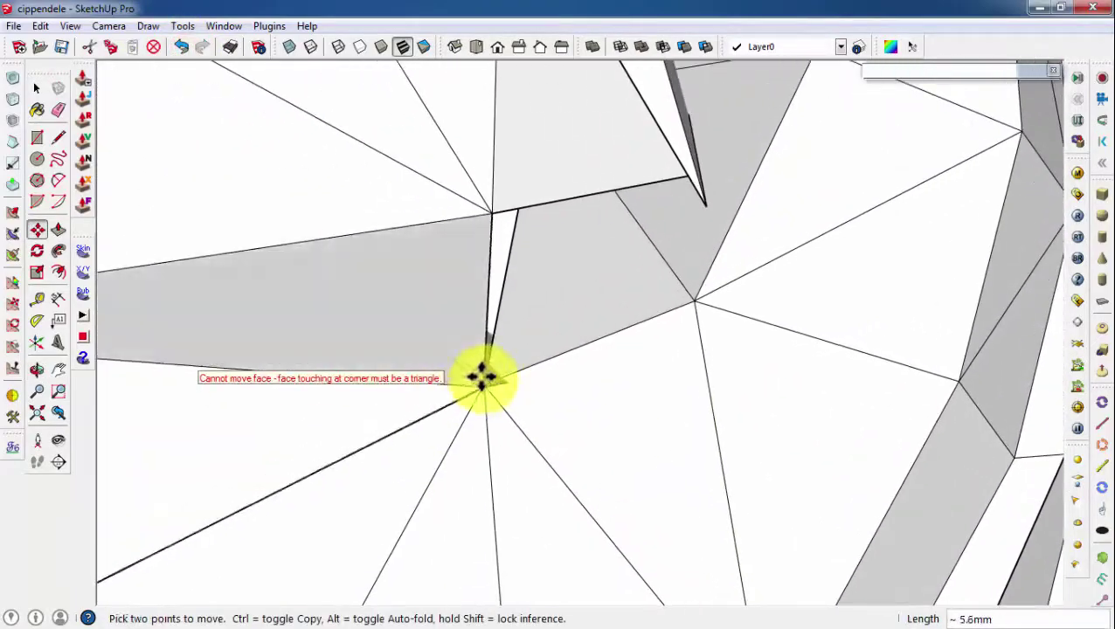
pyautogui.moveTo(459, 389)
pyautogui.mouseDown(button='middle')
pyautogui.moveTo(431, 453)
pyautogui.moveTo(387, 420)
pyautogui.mouseUp(button='middle')
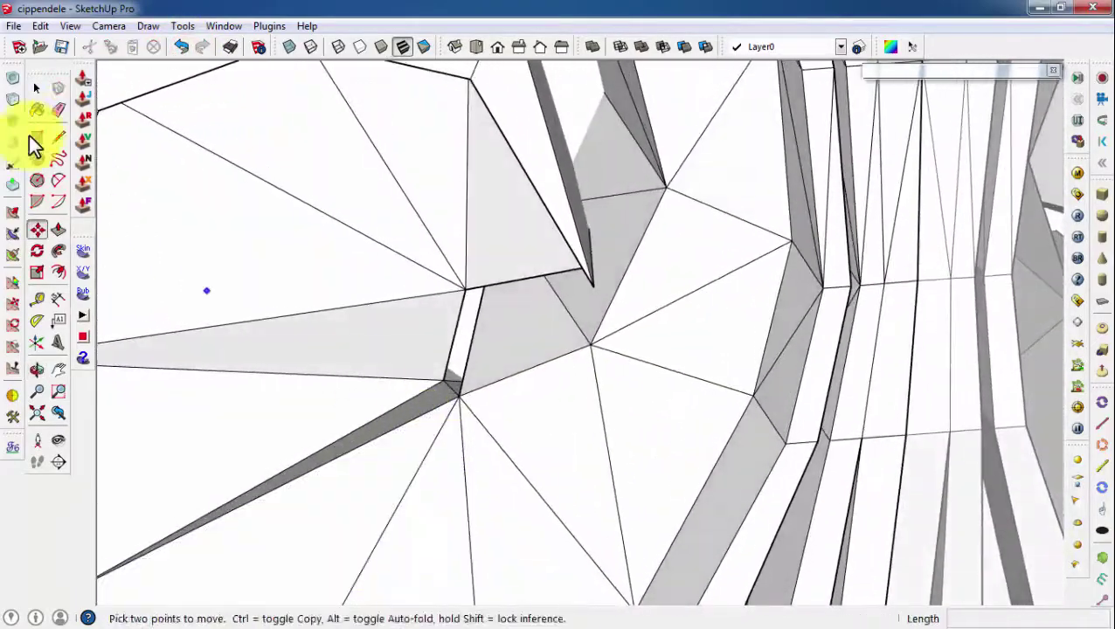
# Erase stray edges at the curl's inner corner and draw a new edge across the curl
pyautogui.click(58, 109)
pyautogui.moveTo(435, 386)
pyautogui.mouseDown(button='middle')
pyautogui.moveTo(460, 394)
pyautogui.moveTo(448, 368)
pyautogui.moveTo(498, 339)
pyautogui.moveTo(420, 306)
pyautogui.mouseUp(button='middle')
pyautogui.scroll(-5, 214, 313)
pyautogui.moveTo(215, 314); pyautogui.dragTo(433, 429, button='middle')
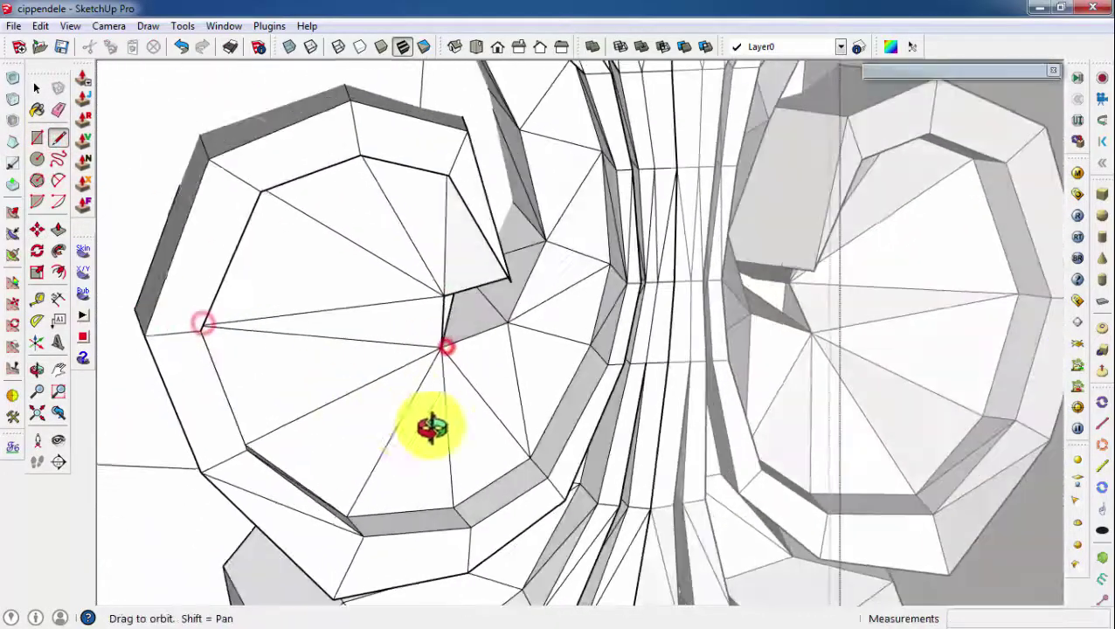
pyautogui.scroll(5, 467, 314)
pyautogui.click(468, 314)
pyautogui.click(556, 194)
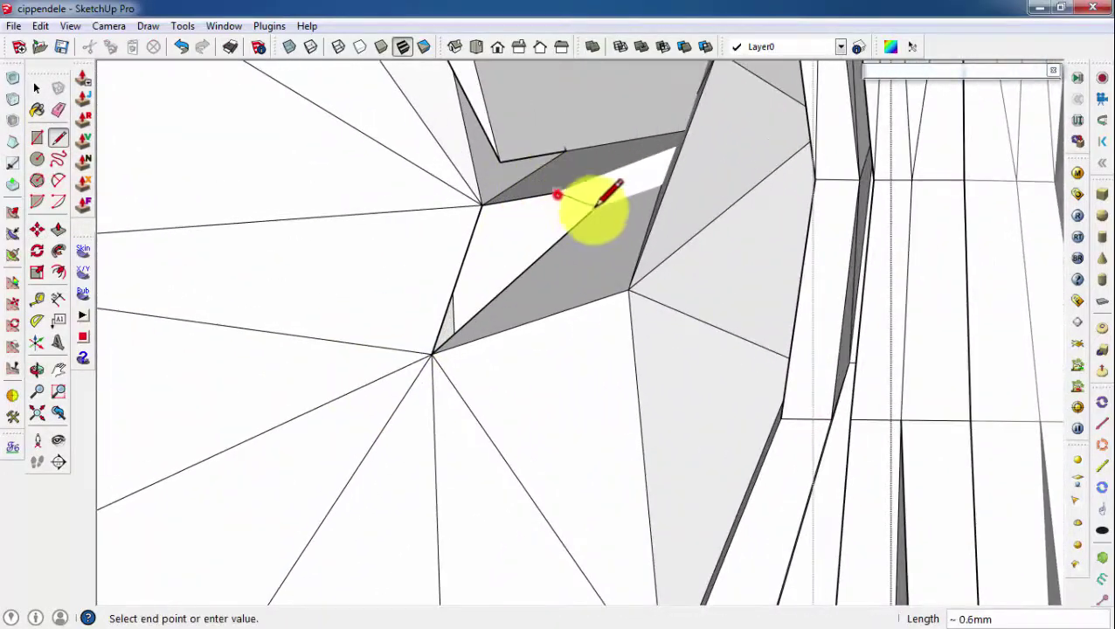
# Select the whole carving and reapply Subdivide and Smooth
pyautogui.scroll(-5, 457, 293)
pyautogui.press('space')
pyautogui.tripleClick(466, 298)
pyautogui.click(83, 160)
# Check the smoothed ornament from the side, then undo the smoothing
pyautogui.press('Return')
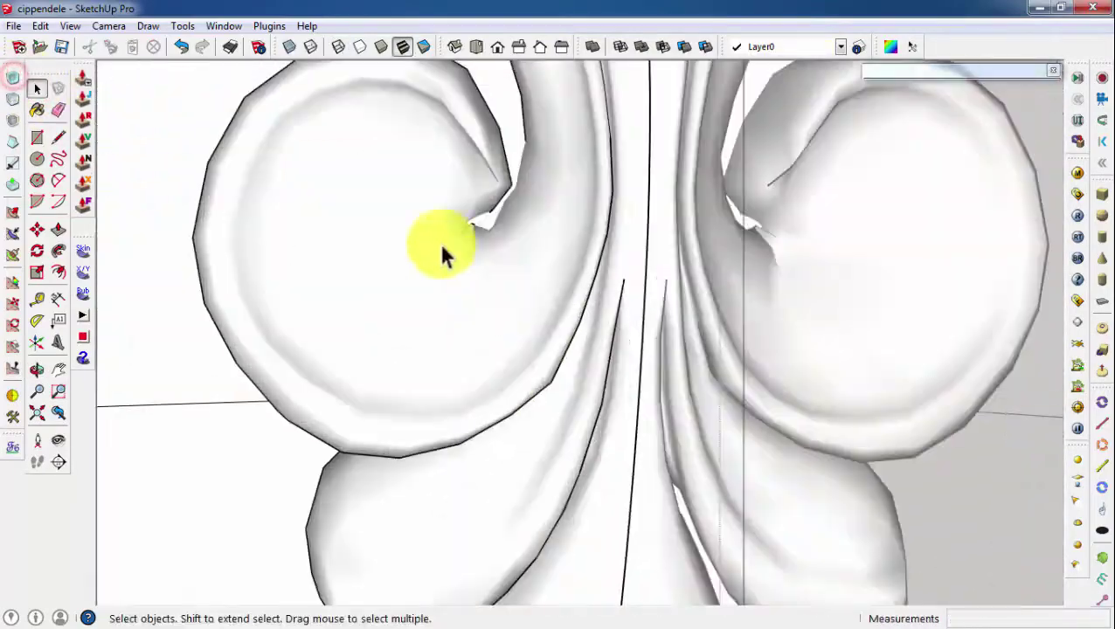
pyautogui.moveTo(441, 253); pyautogui.dragTo(368, 197, button='middle')
pyautogui.scroll(-5, 567, 338)
pyautogui.moveTo(353, 301)
pyautogui.mouseDown(button='middle')
pyautogui.moveTo(808, 332)
pyautogui.moveTo(883, 310)
pyautogui.mouseUp(button='middle')
pyautogui.scroll(3, 448, 428)
pyautogui.hotkey('ctrl', 'z')
pyautogui.scroll(-2, 398, 373)
# Make the faceted flower ornament into a component
pyautogui.click(468, 316)
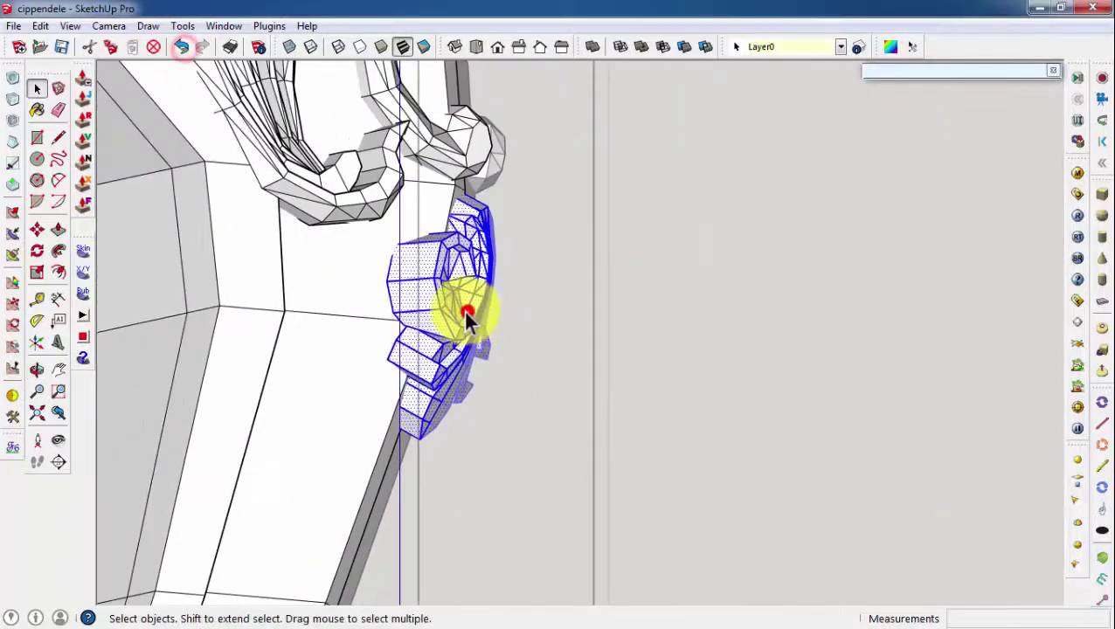
pyautogui.click(532, 404)
pyautogui.press('Return')
# Ctrl-copy the ornament about 49.8 mm further down the leg's front edge
pyautogui.moveTo(562, 360); pyautogui.dragTo(531, 440, button='middle')
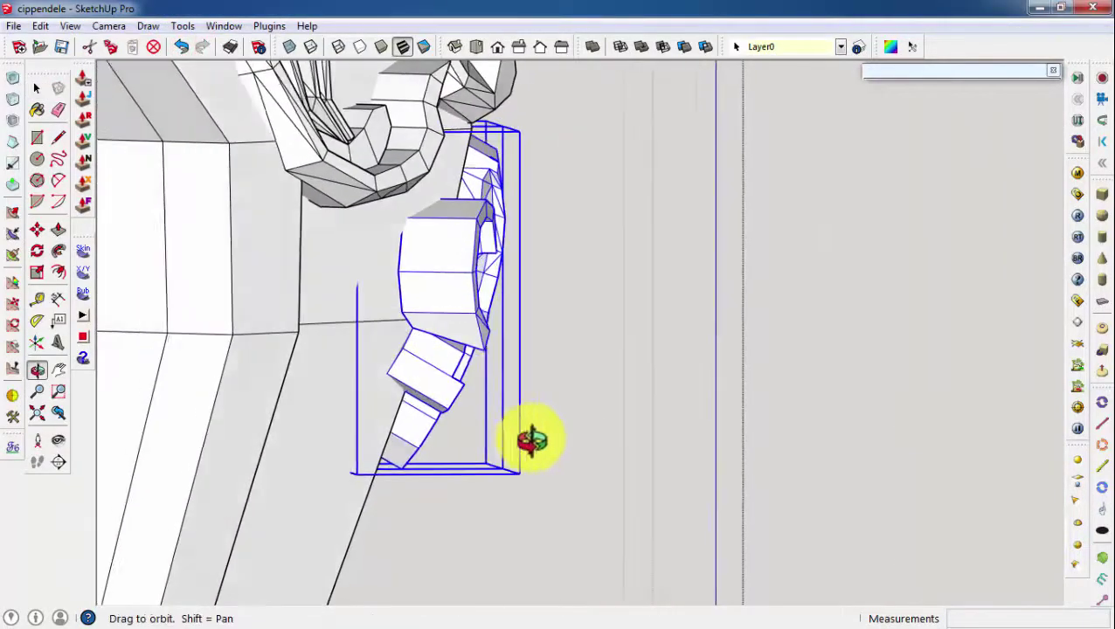
pyautogui.scroll(2, 530, 441)
pyautogui.press('m')
pyautogui.moveTo(473, 274)
pyautogui.mouseDown(button='middle')
pyautogui.moveTo(438, 326)
pyautogui.moveTo(430, 288)
pyautogui.mouseUp(button='middle')
pyautogui.moveTo(502, 398)
pyautogui.mouseDown(button='middle')
pyautogui.moveTo(350, 215)
pyautogui.moveTo(466, 135)
pyautogui.mouseUp(button='middle')
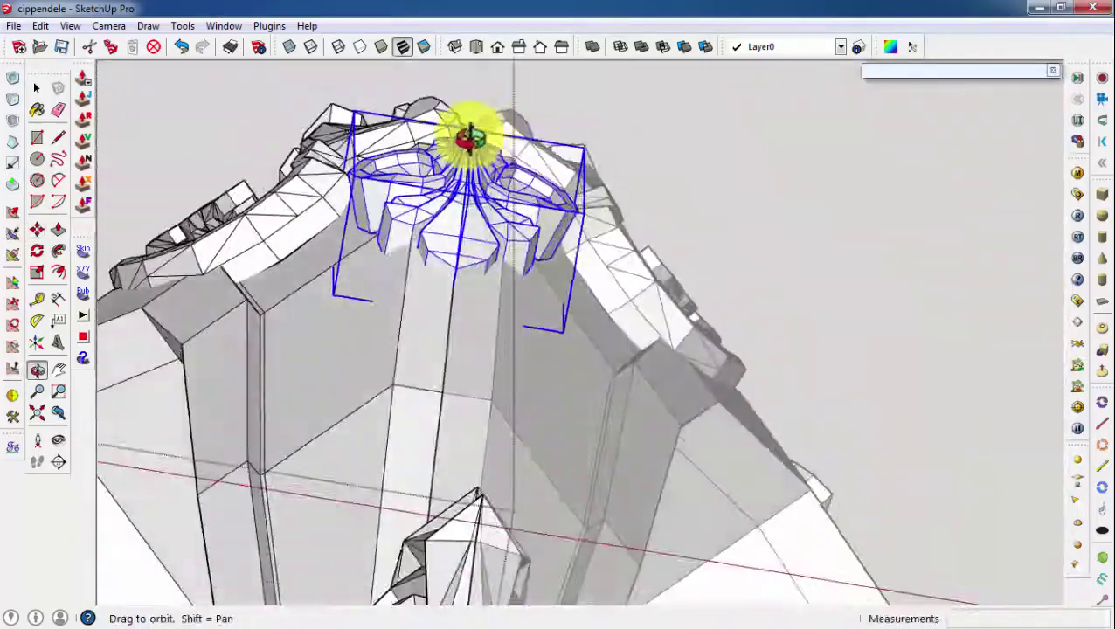
pyautogui.click(449, 258)
pyautogui.press('ctrl')
pyautogui.click(447, 472)
pyautogui.scroll(-3, 432, 411)
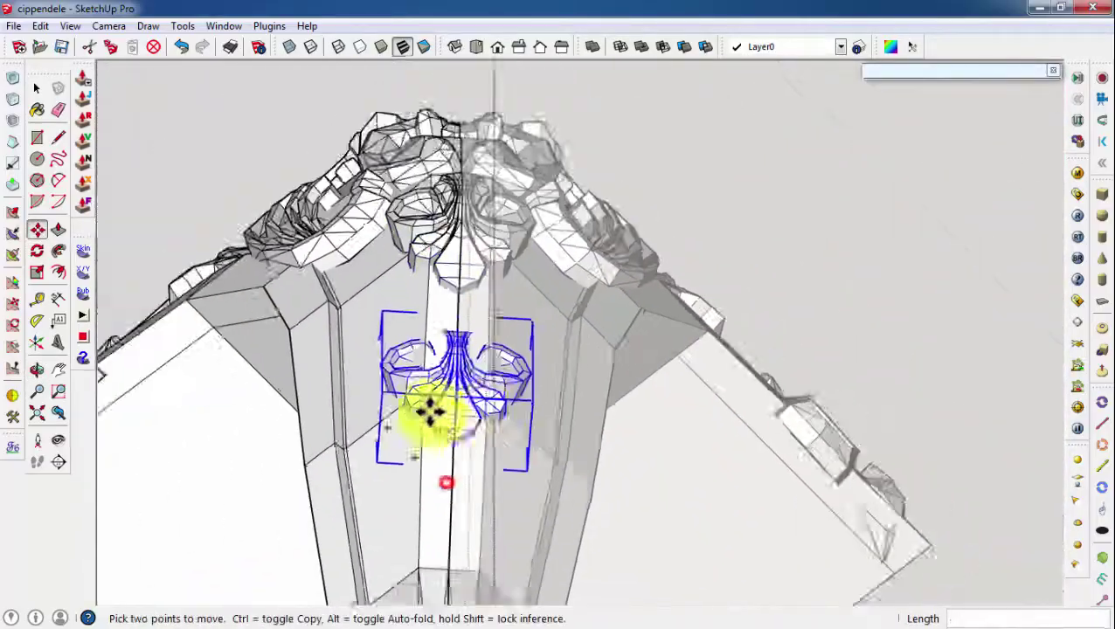
# Orbit around the copied ornament on the leg edge to check its placement
pyautogui.moveTo(428, 406)
pyautogui.mouseDown(button='middle')
pyautogui.moveTo(403, 301)
pyautogui.moveTo(543, 387)
pyautogui.mouseUp(button='middle')
pyautogui.scroll(2, 542, 451)
pyautogui.scroll(2, 544, 402)
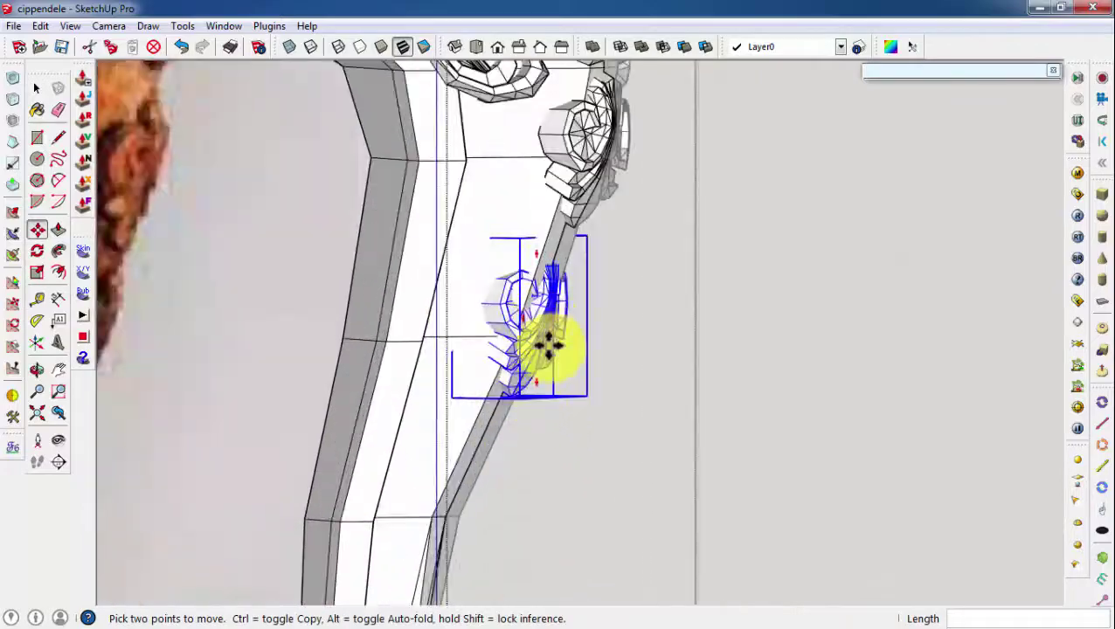
pyautogui.moveTo(606, 308)
pyautogui.mouseDown(button='middle')
pyautogui.moveTo(460, 324)
pyautogui.moveTo(567, 326)
pyautogui.moveTo(105, 295)
pyautogui.mouseUp(button='middle')
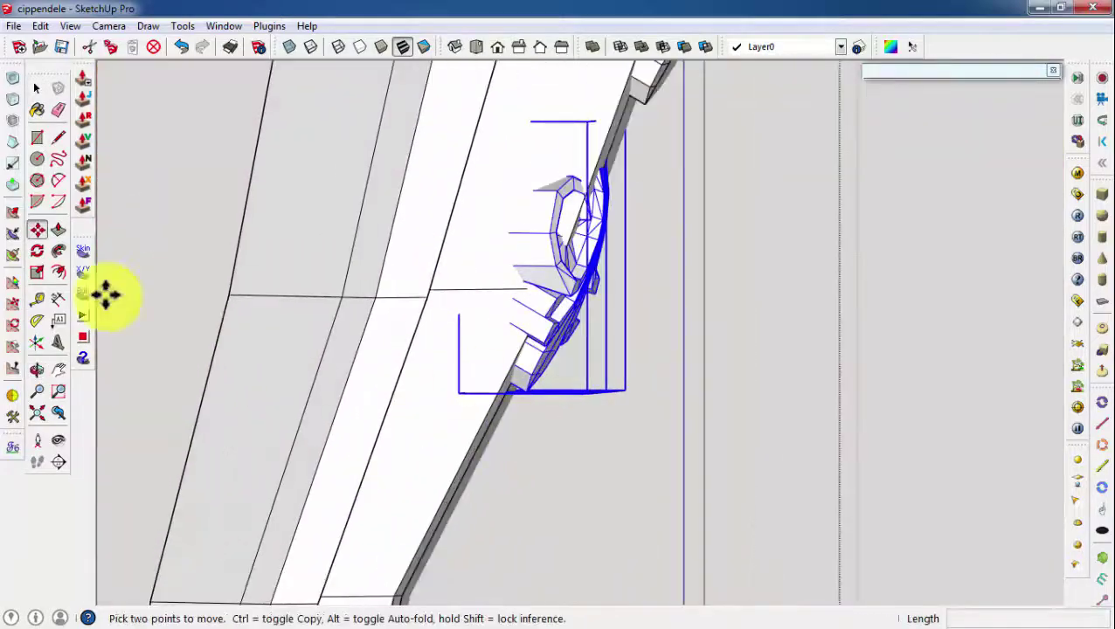
pyautogui.moveTo(810, 399)
pyautogui.mouseDown(button='middle')
pyautogui.moveTo(587, 416)
pyautogui.moveTo(666, 234)
pyautogui.mouseUp(button='middle')
pyautogui.press('Escape')
# Start another Ctrl-copy of the ornament, picking it up at its top
pyautogui.press('m')
pyautogui.scroll(3, 620, 241)
pyautogui.scroll(-1, 559, 224)
pyautogui.scroll(-3, 537, 292)
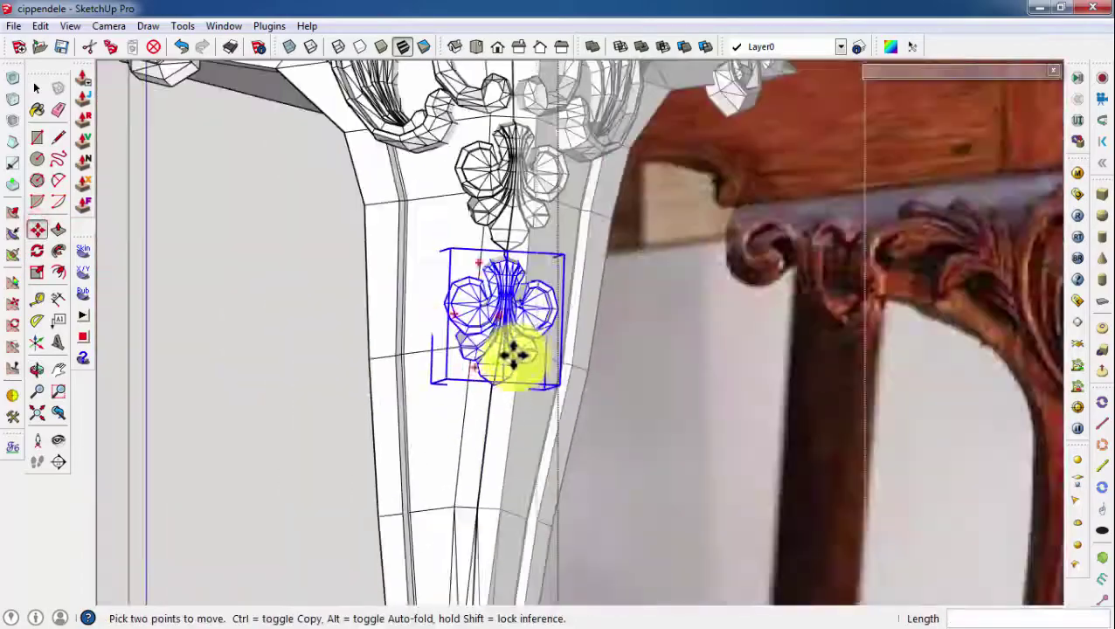
pyautogui.scroll(-2, 480, 397)
pyautogui.scroll(1, 448, 430)
pyautogui.moveTo(417, 297)
pyautogui.mouseDown(button='middle')
pyautogui.moveTo(411, 378)
pyautogui.moveTo(539, 316)
pyautogui.moveTo(142, 393)
pyautogui.mouseUp(button='middle')
pyautogui.scroll(3, 539, 317)
pyautogui.press('m')
pyautogui.press('ctrl')
pyautogui.click(541, 145)
# Scale the copied ornament down and set it back against the leg surface
pyautogui.click(36, 273)
pyautogui.moveTo(262, 393); pyautogui.dragTo(363, 479, button='middle')
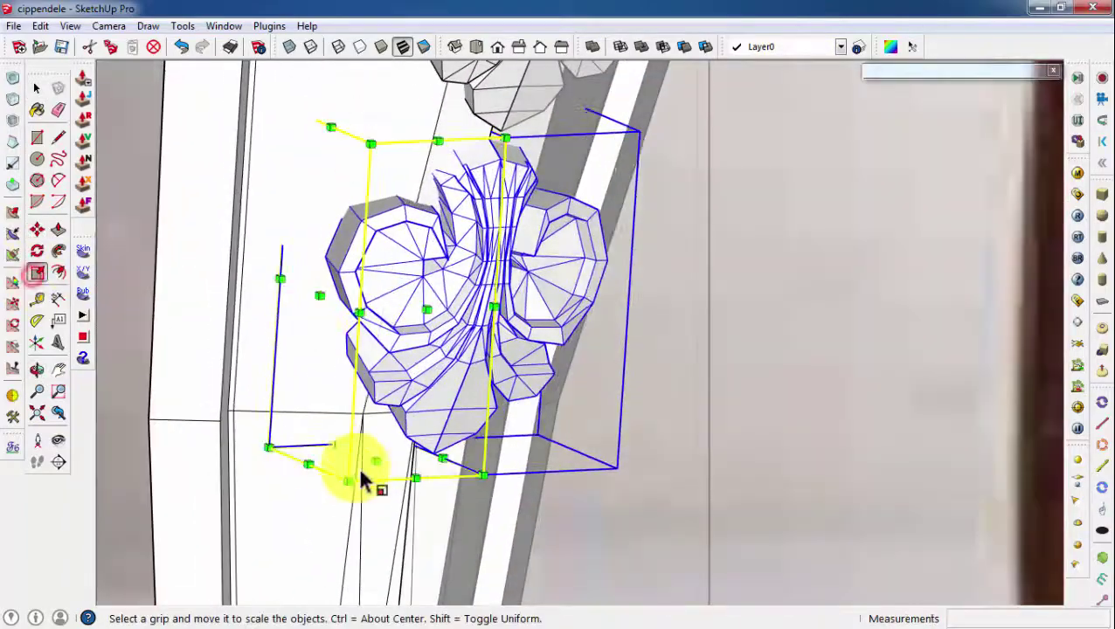
pyautogui.moveTo(361, 417); pyautogui.dragTo(373, 162, button='middle')
pyautogui.press('m')
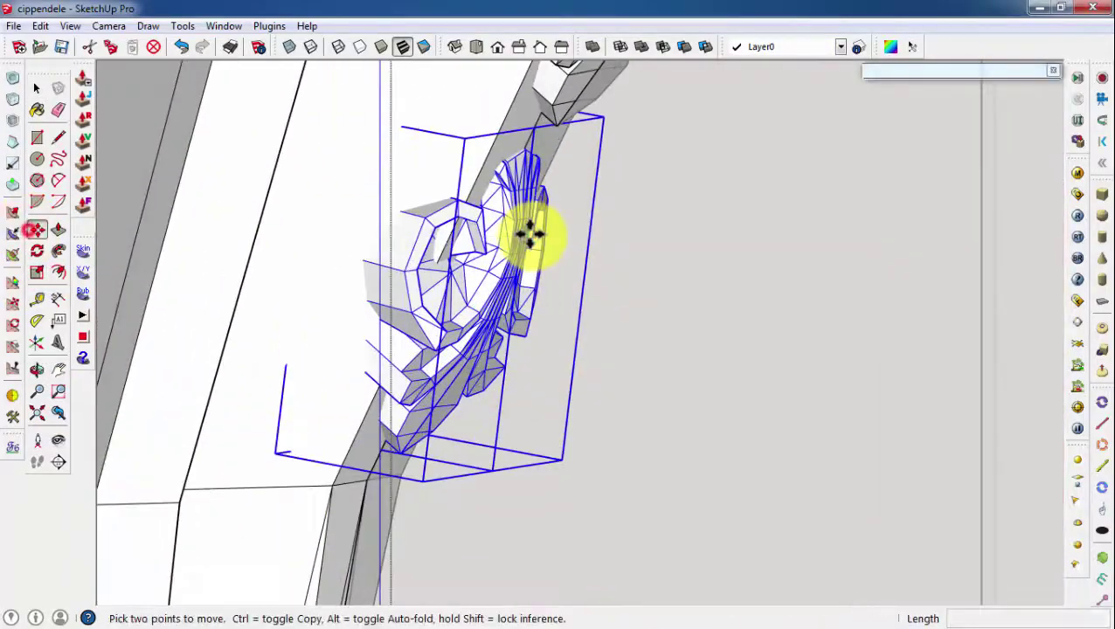
pyautogui.click(518, 160)
pyautogui.scroll(2, 519, 149)
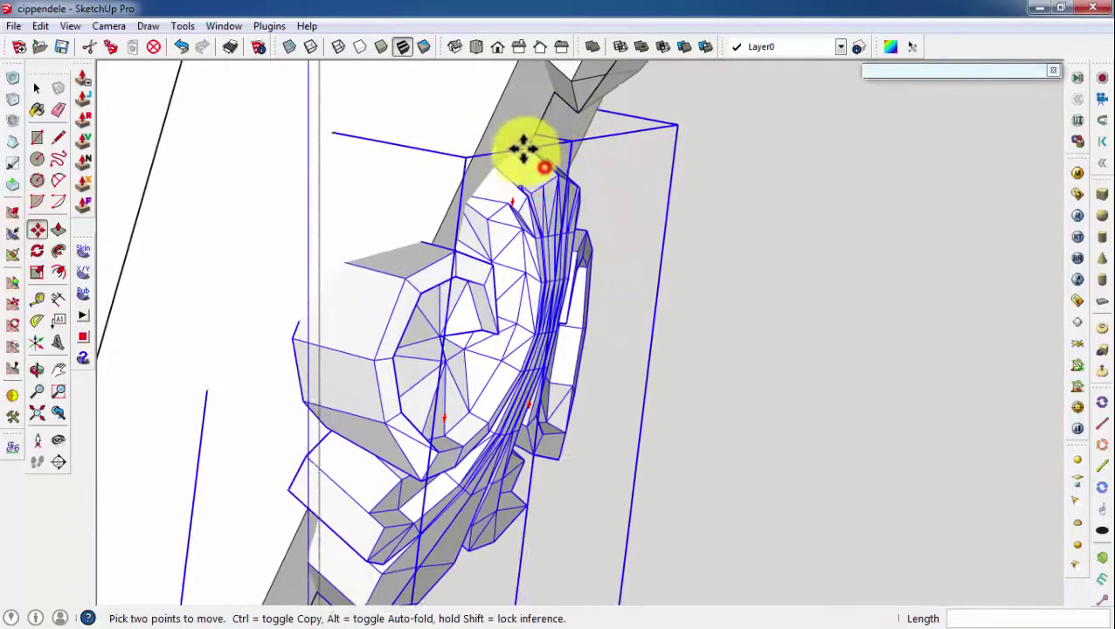
pyautogui.click(473, 319)
# Place a further copy of the ornament below the existing ones
pyautogui.moveTo(473, 319)
pyautogui.mouseDown(button='middle')
pyautogui.moveTo(485, 355)
pyautogui.moveTo(238, 335)
pyautogui.mouseUp(button='middle')
pyautogui.scroll(2, 332, 404)
pyautogui.press('s')
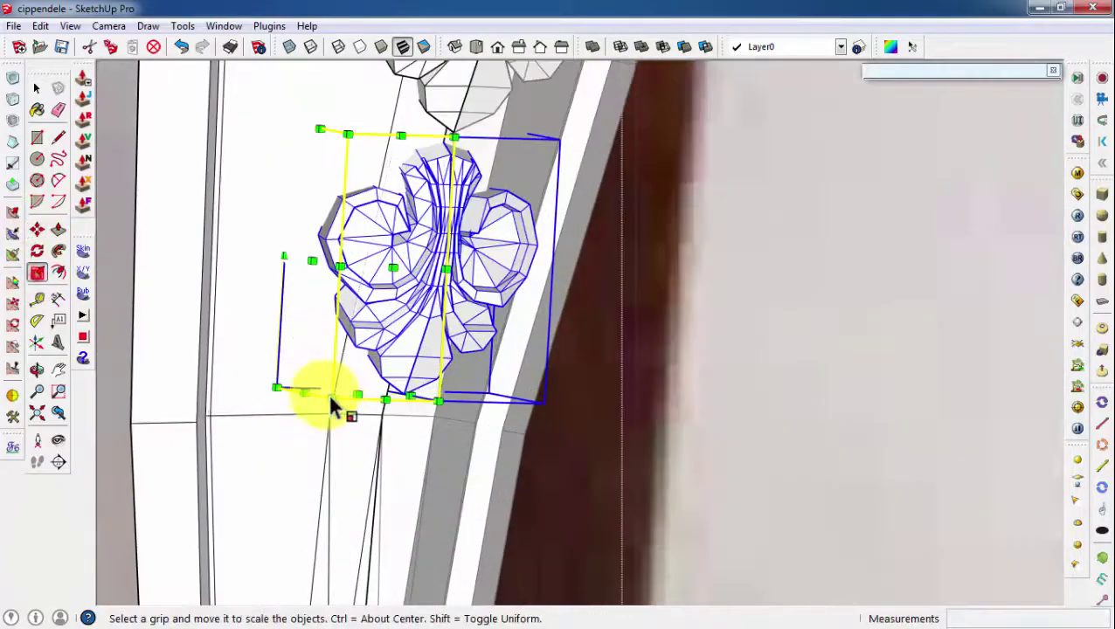
pyautogui.moveTo(346, 349)
pyautogui.mouseDown(button='middle')
pyautogui.moveTo(428, 368)
pyautogui.moveTo(367, 358)
pyautogui.mouseUp(button='middle')
pyautogui.click(36, 230)
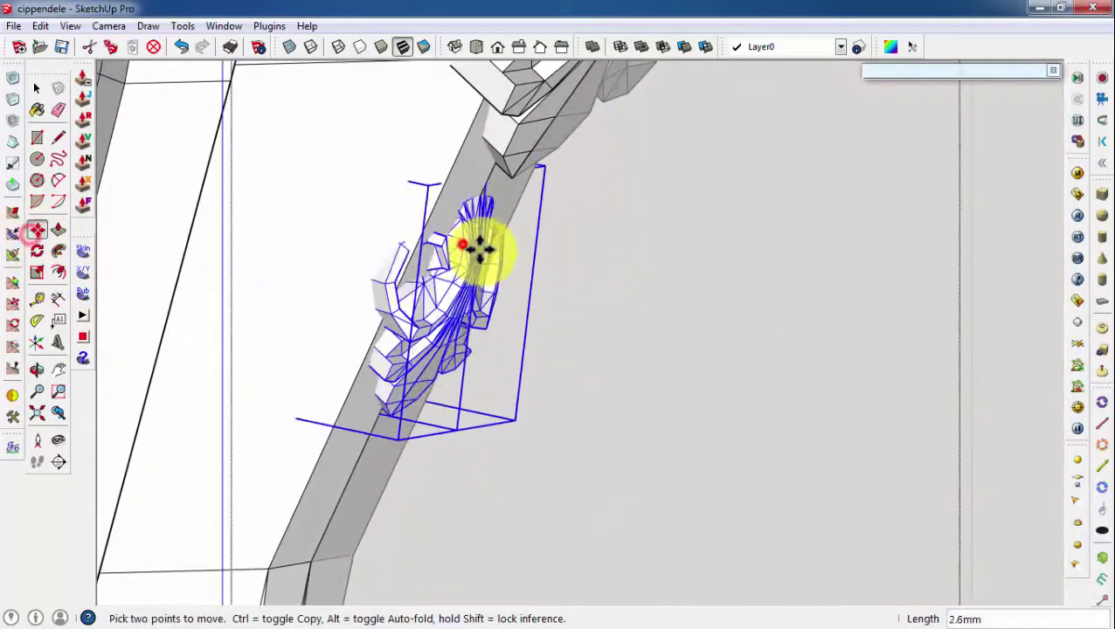
pyautogui.moveTo(485, 253); pyautogui.dragTo(498, 249, button='middle')
pyautogui.scroll(-2, 528, 298)
pyautogui.scroll(3, 204, 248)
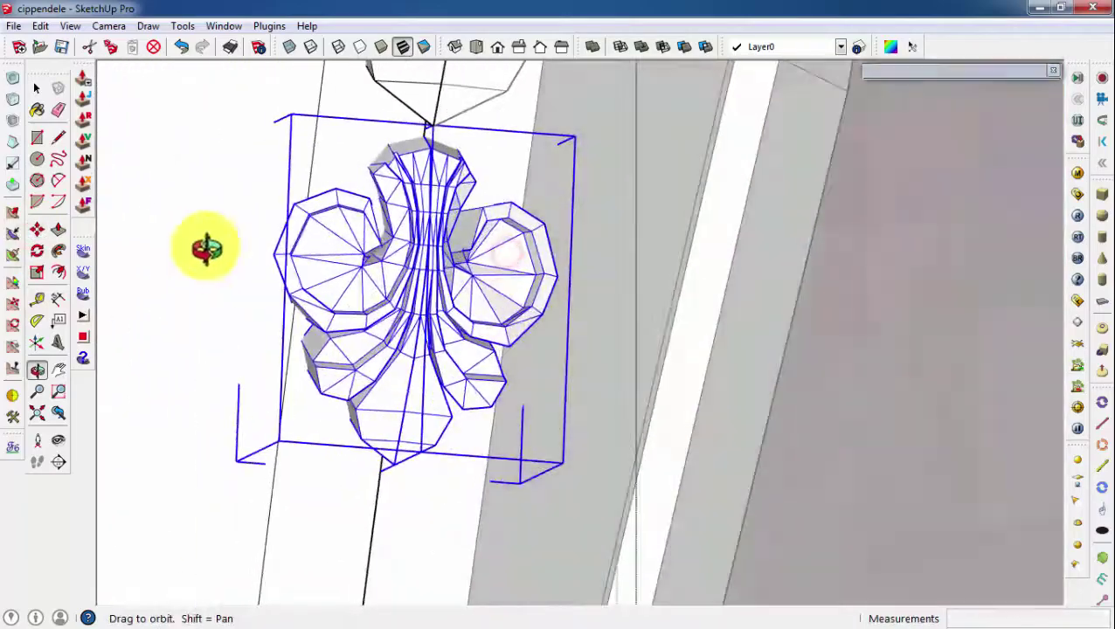
pyautogui.moveTo(204, 249)
pyautogui.mouseDown(button='middle')
pyautogui.moveTo(476, 359)
pyautogui.moveTo(481, 281)
pyautogui.moveTo(450, 368)
pyautogui.moveTo(580, 490)
pyautogui.mouseUp(button='middle')
pyautogui.scroll(-3, 476, 358)
pyautogui.scroll(3, 450, 367)
pyautogui.click(533, 209)
pyautogui.scroll(-3, 540, 312)
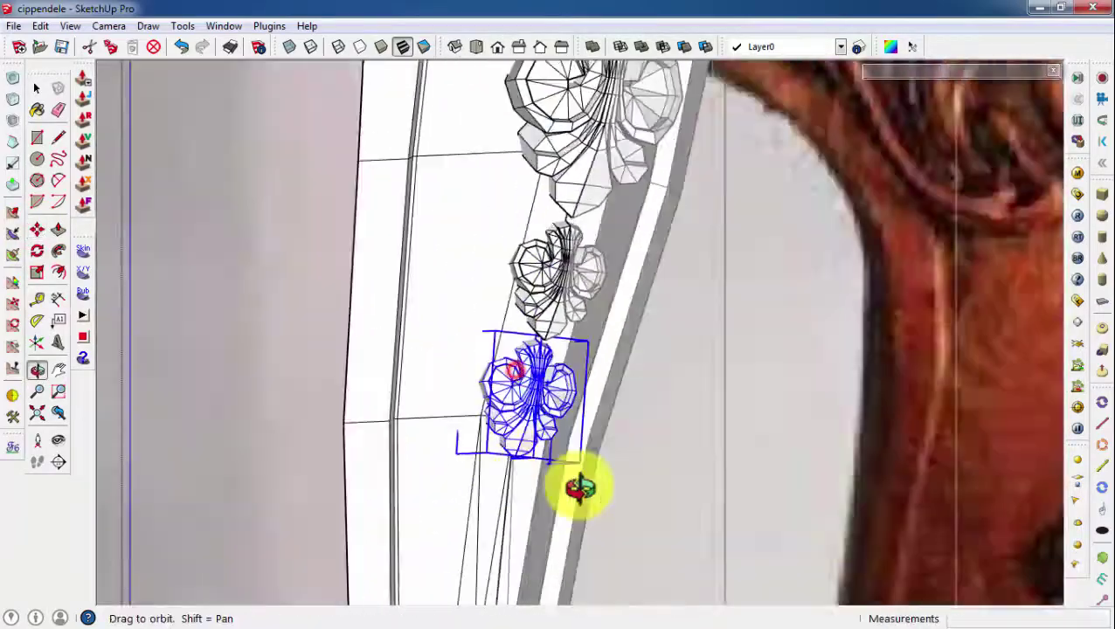
pyautogui.click(431, 382)
# Scale the new lowest ornament copy down uniformly so it is smaller
pyautogui.press('space')
pyautogui.press('s')
pyautogui.scroll(2, 513, 254)
pyautogui.scroll(2, 461, 349)
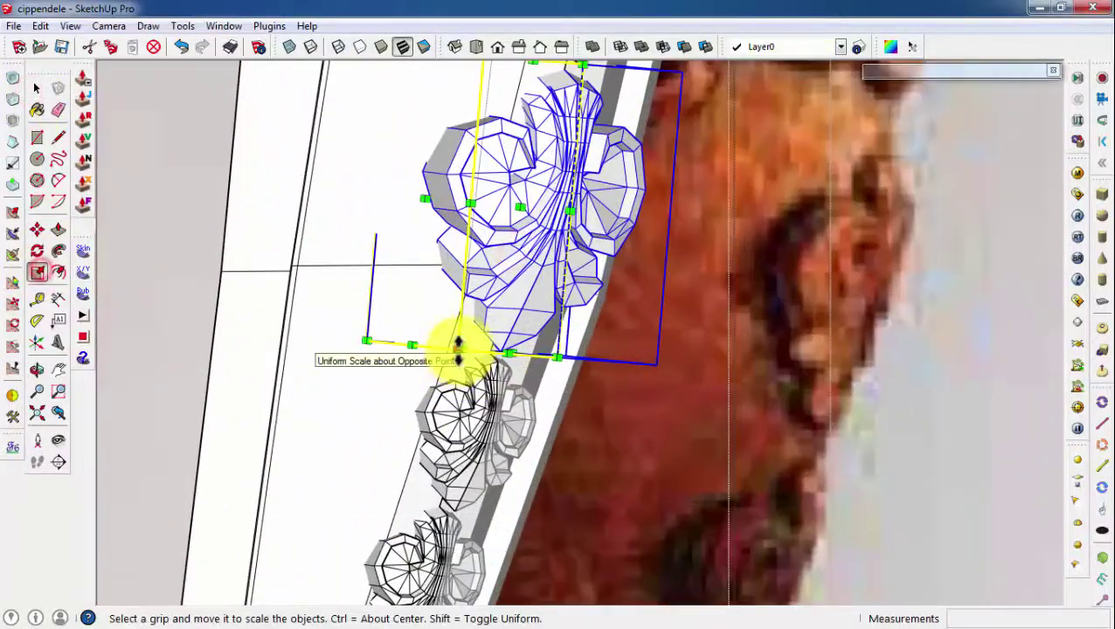
pyautogui.scroll(-1, 421, 347)
pyautogui.moveTo(420, 347); pyautogui.dragTo(436, 365, button='middle')
pyautogui.scroll(-3, 437, 365)
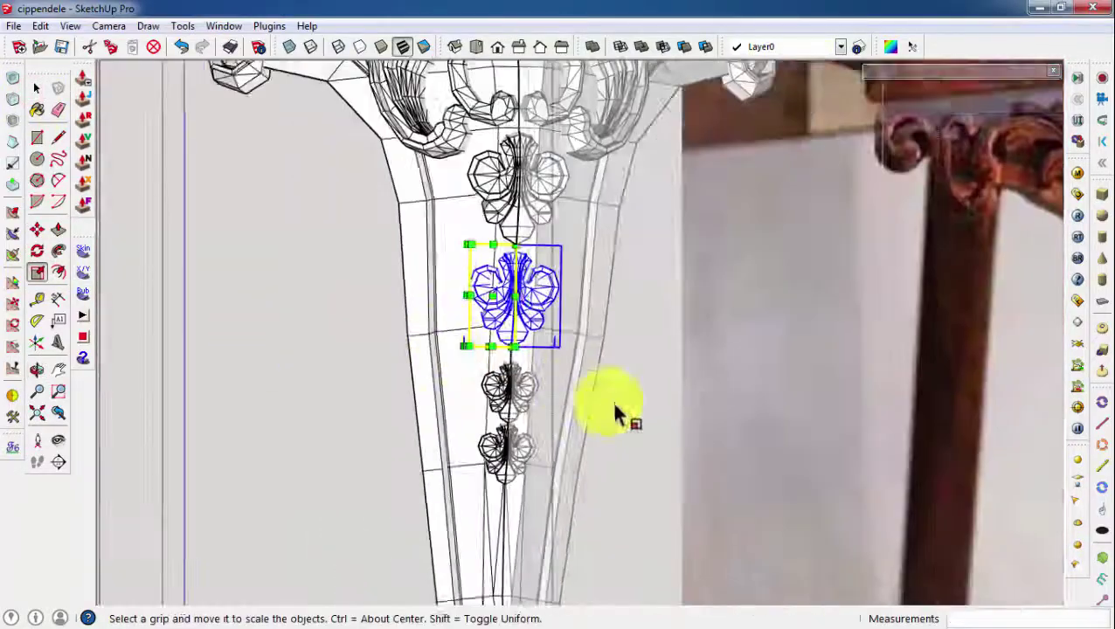
pyautogui.moveTo(612, 405); pyautogui.dragTo(435, 256, button='middle')
pyautogui.scroll(3, 435, 256)
pyautogui.press('m')
pyautogui.scroll(3, 552, 256)
pyautogui.scroll(-2, 559, 253)
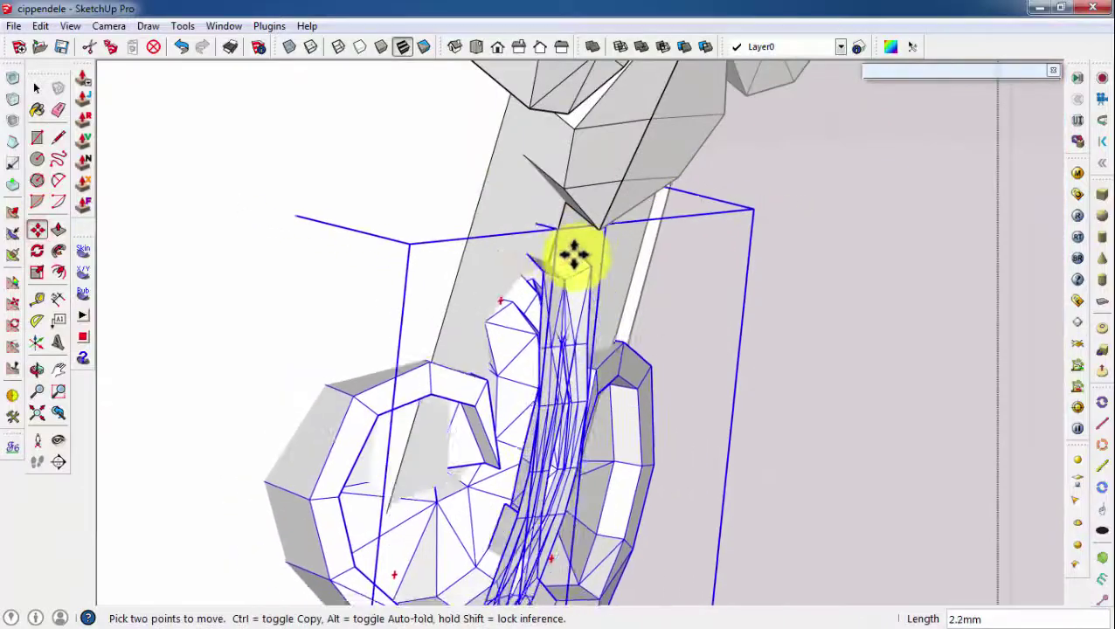
pyautogui.scroll(-2, 564, 174)
pyautogui.scroll(-3, 564, 174)
pyautogui.press('space')
pyautogui.scroll(-2, 527, 348)
# Copy the selected ornament once more into the column and clear the selection
pyautogui.scroll(-1, 527, 348)
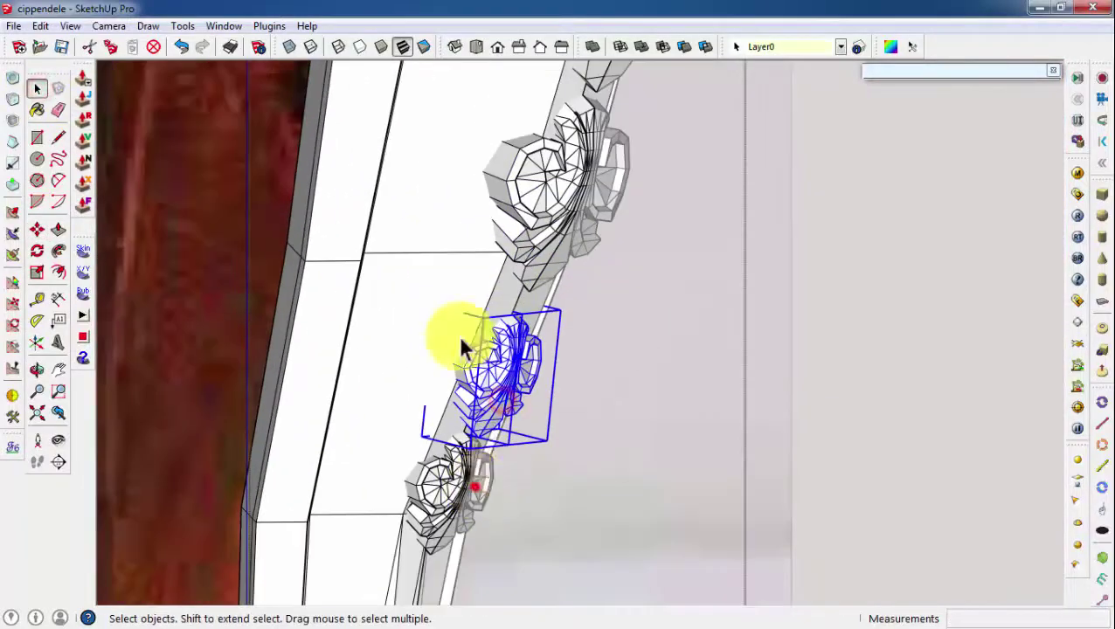
pyautogui.press('m')
pyautogui.keyDown('ctrl'); pyautogui.click(522, 332); pyautogui.keyUp('ctrl')
pyautogui.scroll(2, 465, 291)
pyautogui.click(546, 273)
pyautogui.scroll(-3, 545, 273)
pyautogui.press('space')
pyautogui.click(638, 428)
pyautogui.scroll(-3, 530, 374)
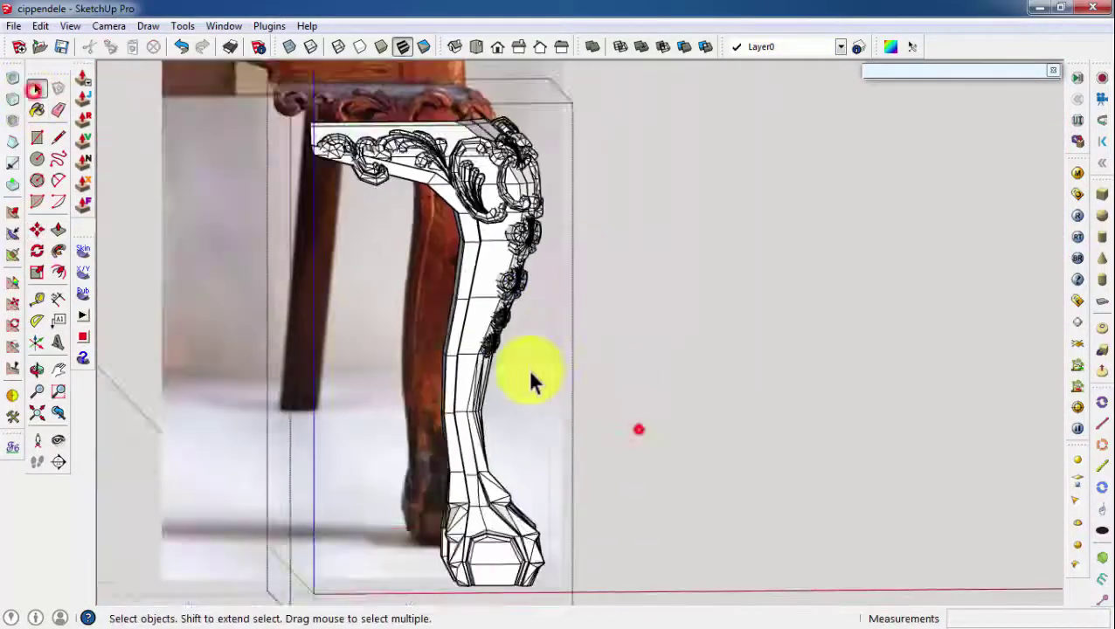
# Select the carving at the top of the leg and the corner ornaments and smooth them
pyautogui.moveTo(530, 373)
pyautogui.mouseDown(button='middle')
pyautogui.moveTo(403, 365)
pyautogui.moveTo(390, 423)
pyautogui.moveTo(330, 133)
pyautogui.mouseUp(button='middle')
pyautogui.scroll(2, 466, 261)
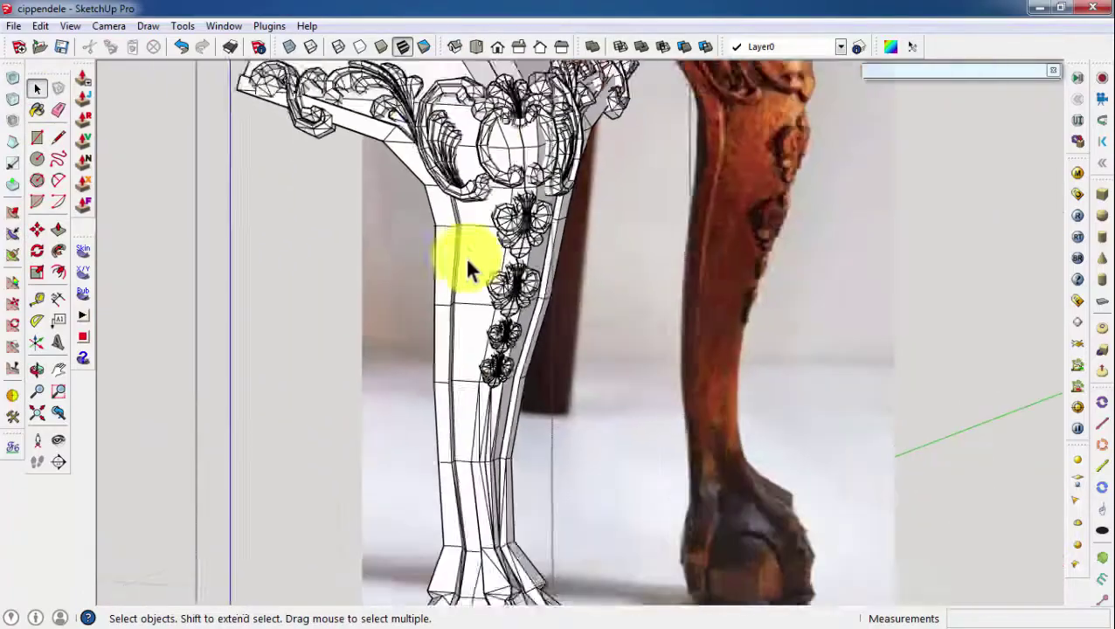
pyautogui.scroll(-2, 368, 120)
pyautogui.scroll(1, 331, 105)
pyautogui.scroll(2, 331, 105)
pyautogui.click(472, 223)
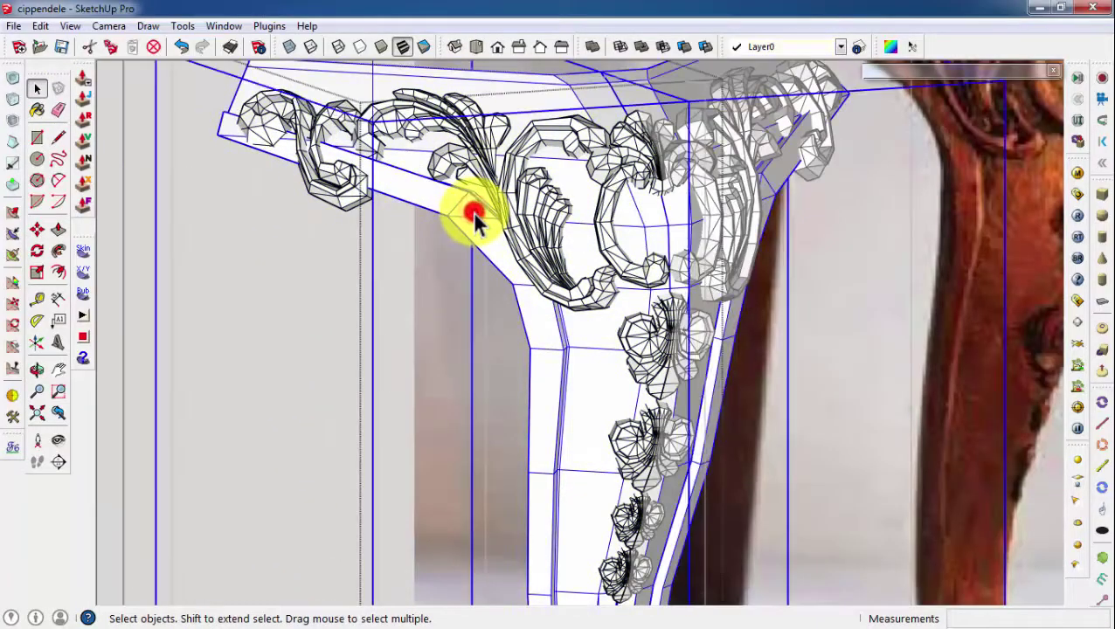
pyautogui.scroll(-2, 473, 217)
pyautogui.press('Return')
pyautogui.click(348, 182)
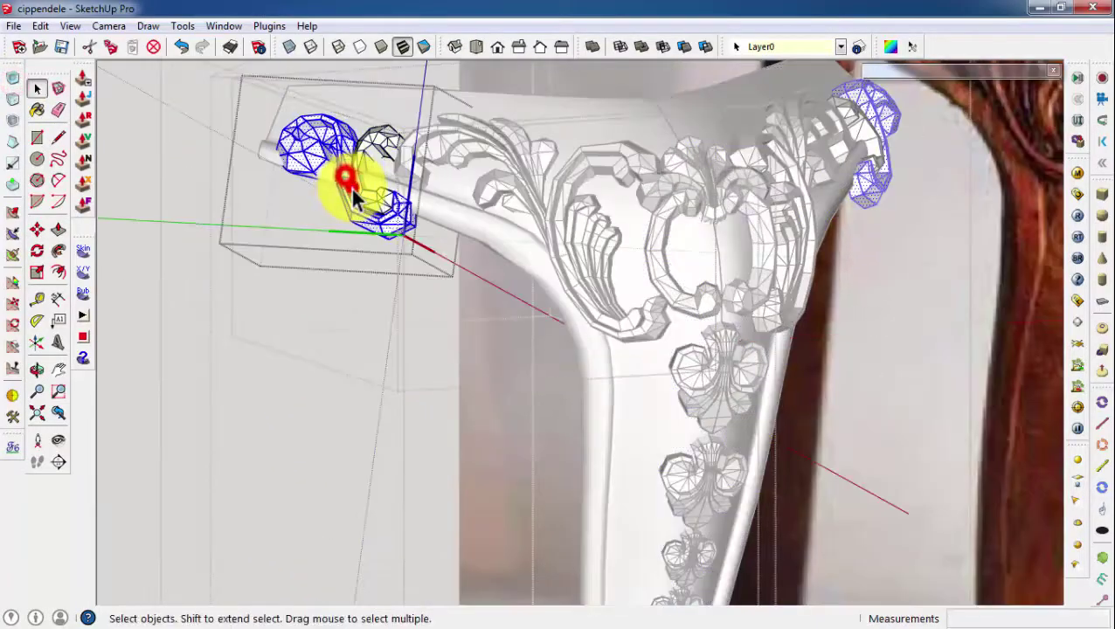
pyautogui.press('Return')
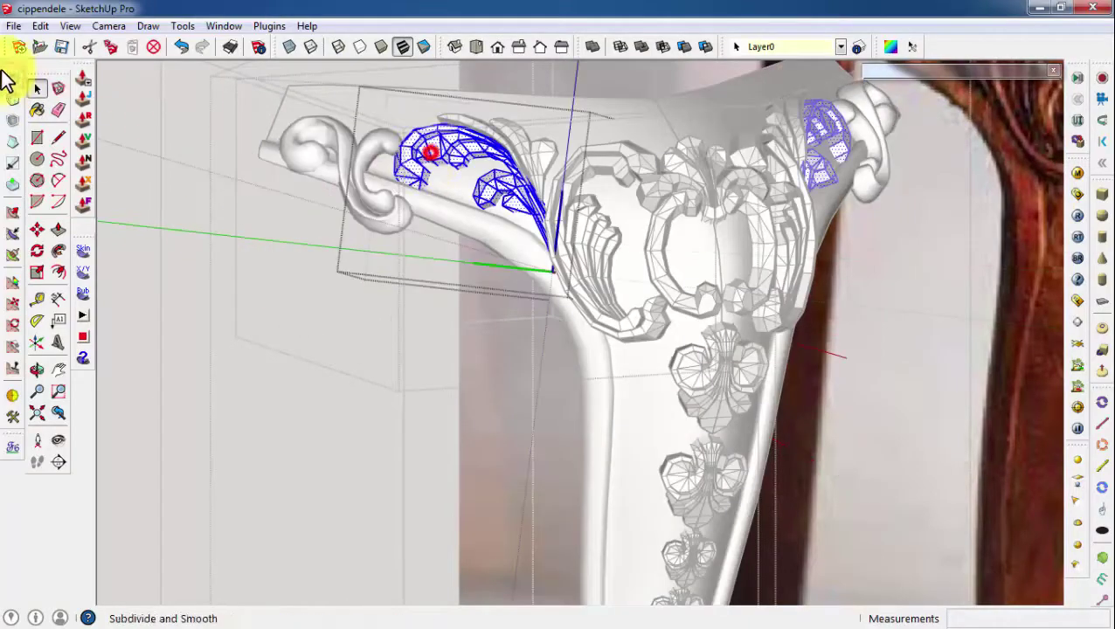
# Apply Subdivide and Smooth to the corner carvings, then clear the selection
pyautogui.click(8, 78)
pyautogui.press('Return')
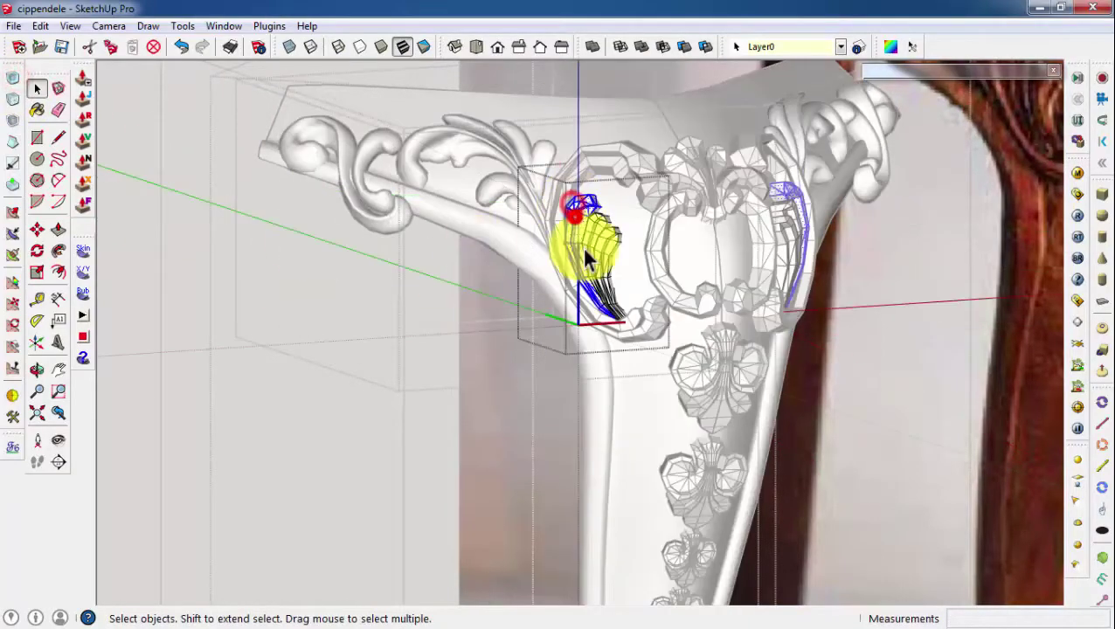
pyautogui.press('Return')
pyautogui.scroll(-5, 537, 157)
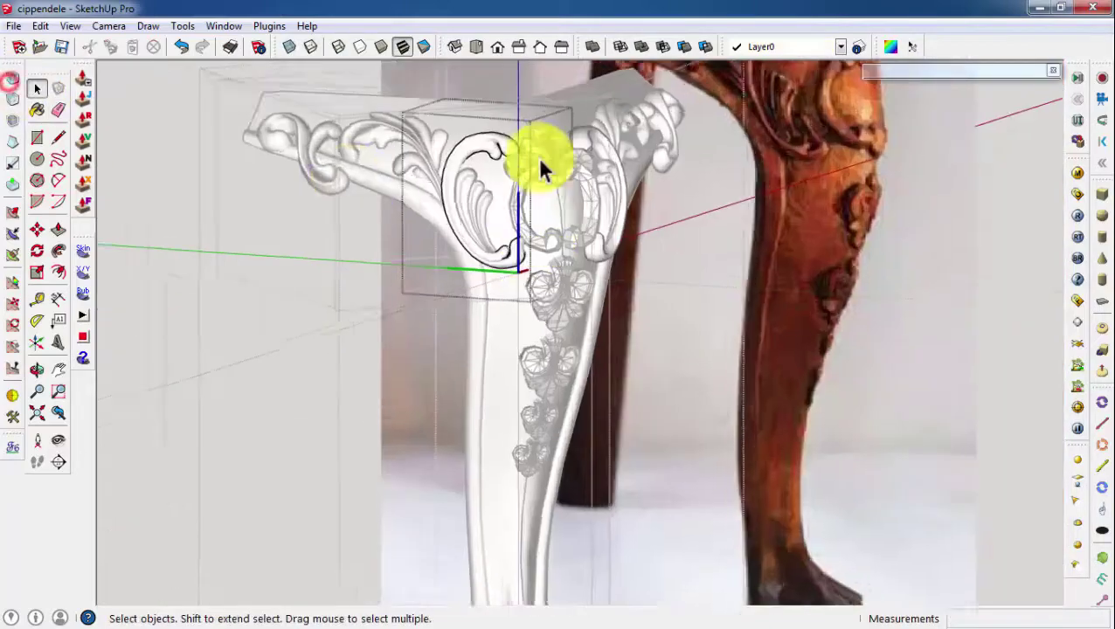
pyautogui.scroll(5, 537, 249)
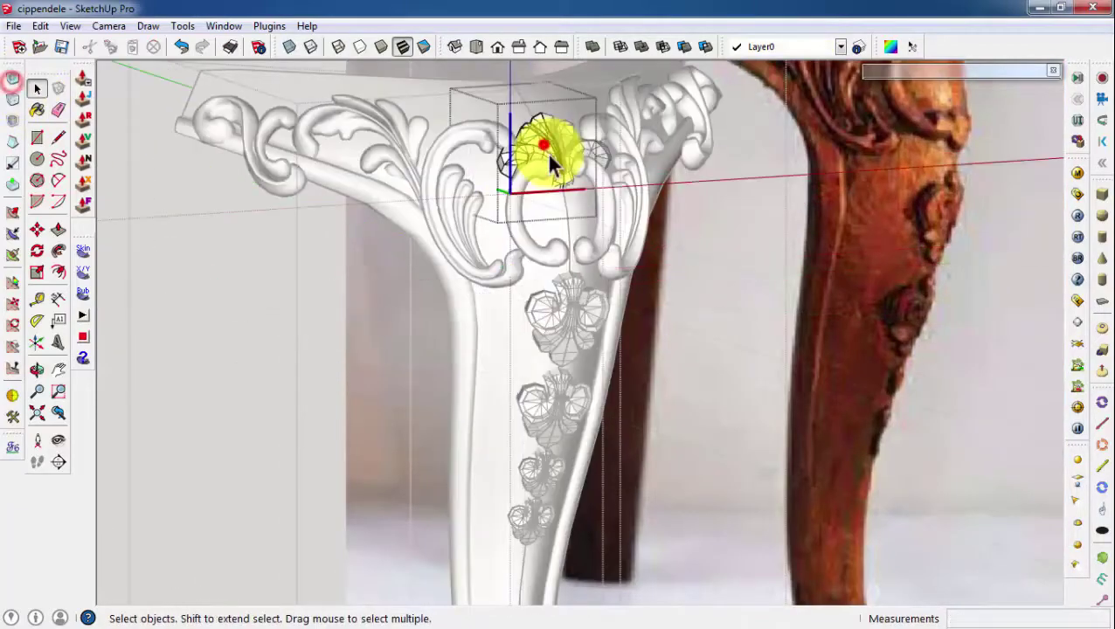
pyautogui.click(21, 88)
pyautogui.scroll(-2, 404, 372)
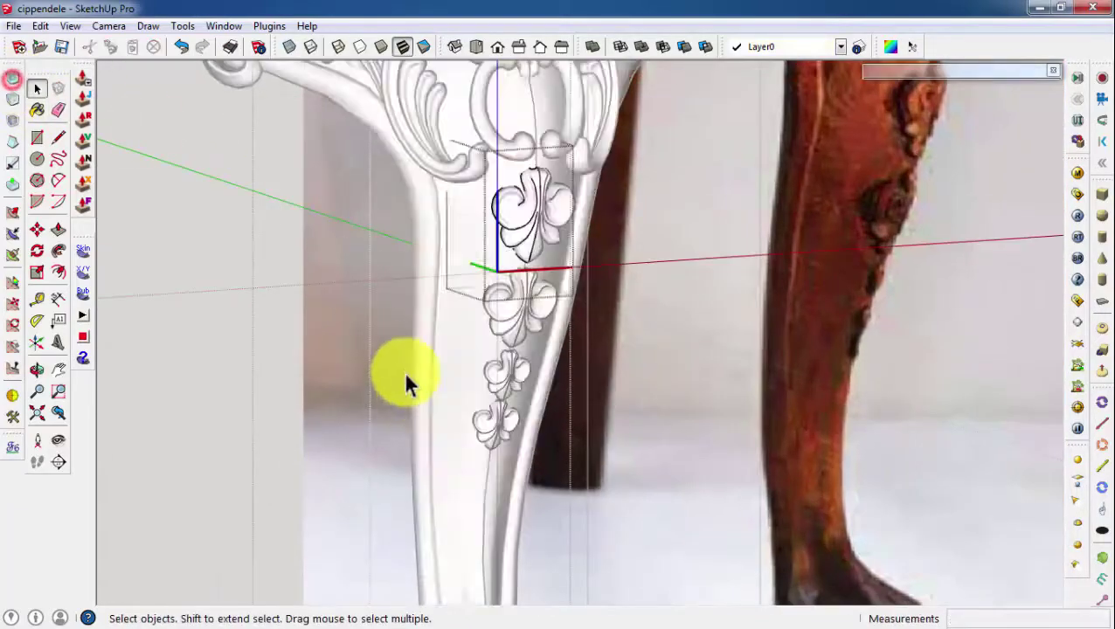
pyautogui.scroll(-3, 220, 337)
pyautogui.scroll(3, 435, 298)
# Turn on shadows and orbit around the finished carved leg
pyautogui.scroll(-3, 448, 305)
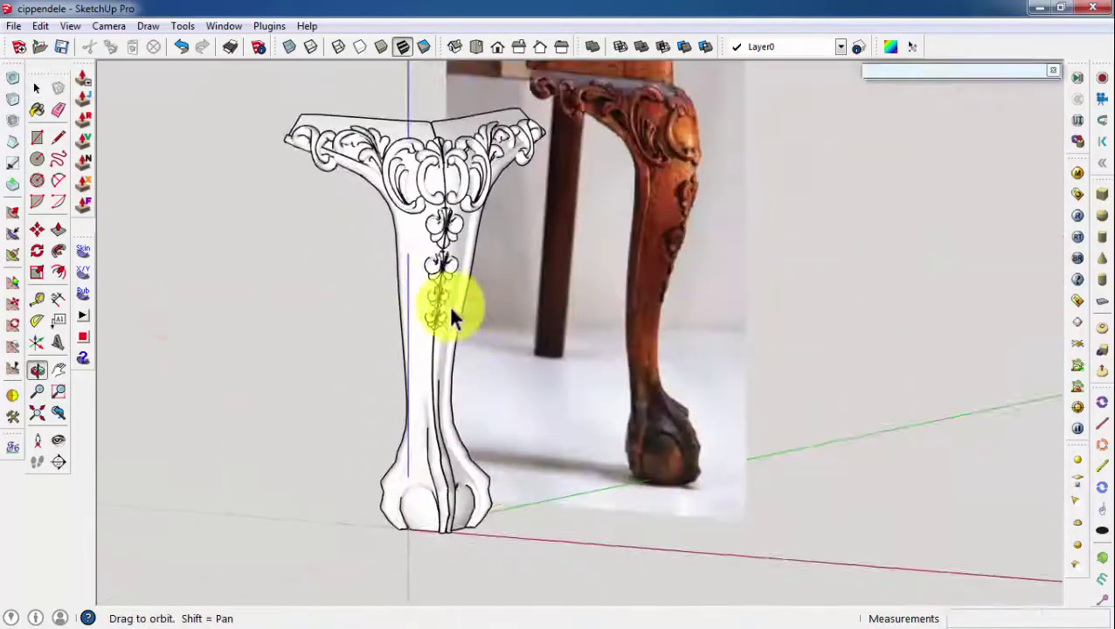
pyautogui.moveTo(448, 305)
pyautogui.mouseDown(button='middle')
pyautogui.moveTo(659, 294)
pyautogui.moveTo(358, 322)
pyautogui.moveTo(249, 390)
pyautogui.moveTo(578, 303)
pyautogui.moveTo(443, 174)
pyautogui.moveTo(590, 335)
pyautogui.moveTo(559, 298)
pyautogui.moveTo(498, 287)
pyautogui.mouseUp(button='middle')
pyautogui.click(102, 187)
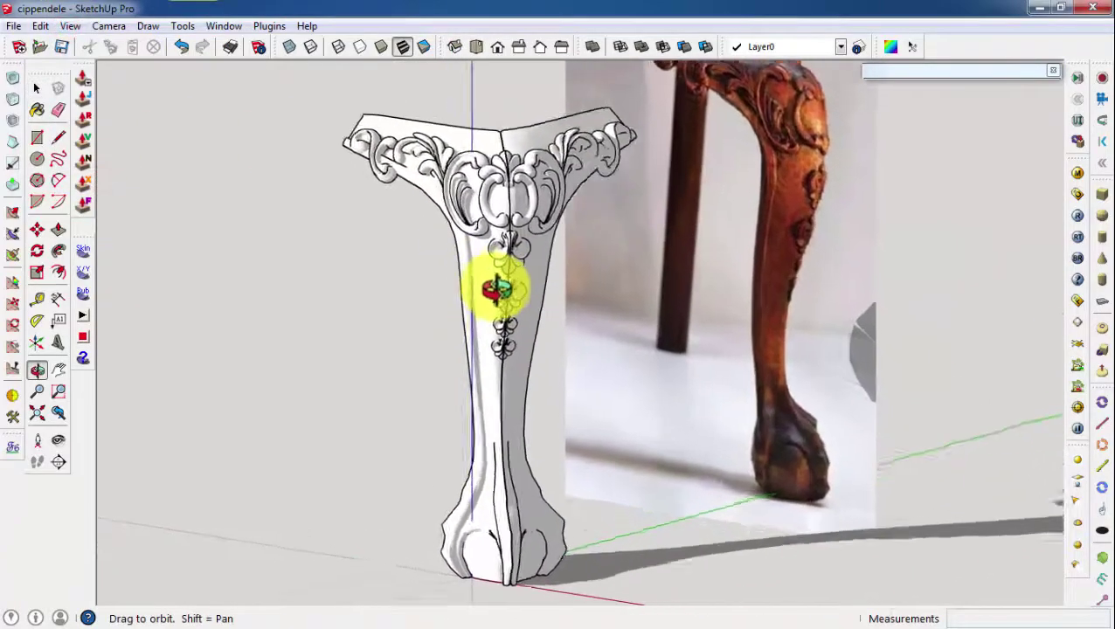
pyautogui.click(83, 26)
pyautogui.click(139, 123)
pyautogui.moveTo(139, 122)
pyautogui.mouseDown(button='middle')
pyautogui.moveTo(535, 343)
pyautogui.moveTo(359, 349)
pyautogui.moveTo(556, 398)
pyautogui.moveTo(551, 415)
pyautogui.moveTo(560, 373)
pyautogui.moveTo(531, 174)
pyautogui.moveTo(651, 368)
pyautogui.moveTo(552, 328)
pyautogui.moveTo(559, 340)
pyautogui.mouseUp(button='middle')
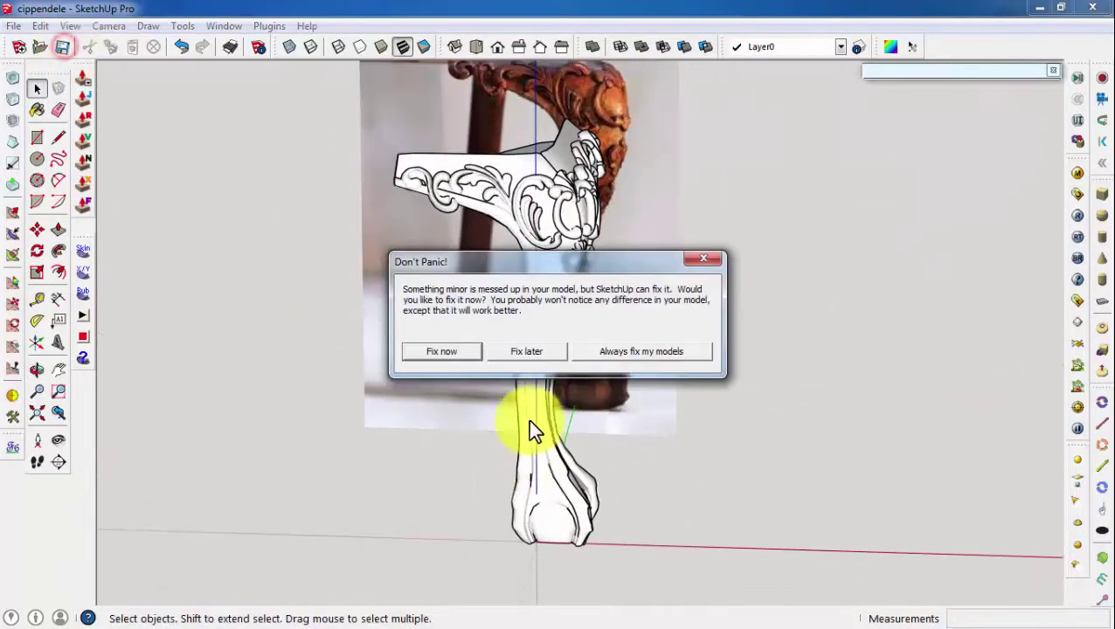